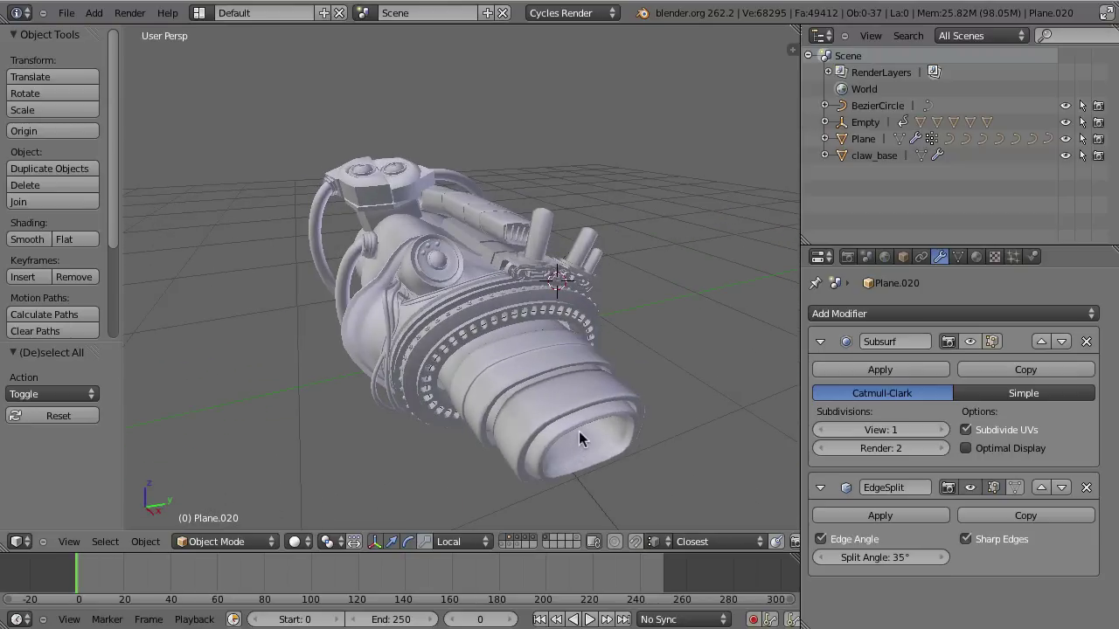
{"action": "middle_click_drag", "start_coordinate": [421, 261], "coordinate": [514, 338]}
{"action": "middle_click_drag", "start_coordinate": [516, 380], "coordinate": [420, 280]}
{"action": "middle_click_drag", "start_coordinate": [464, 317], "coordinate": [505, 401]}
{"action": "scroll", "coordinate": [703, 342], "scroll_direction": "down", "scroll_amount": 3}
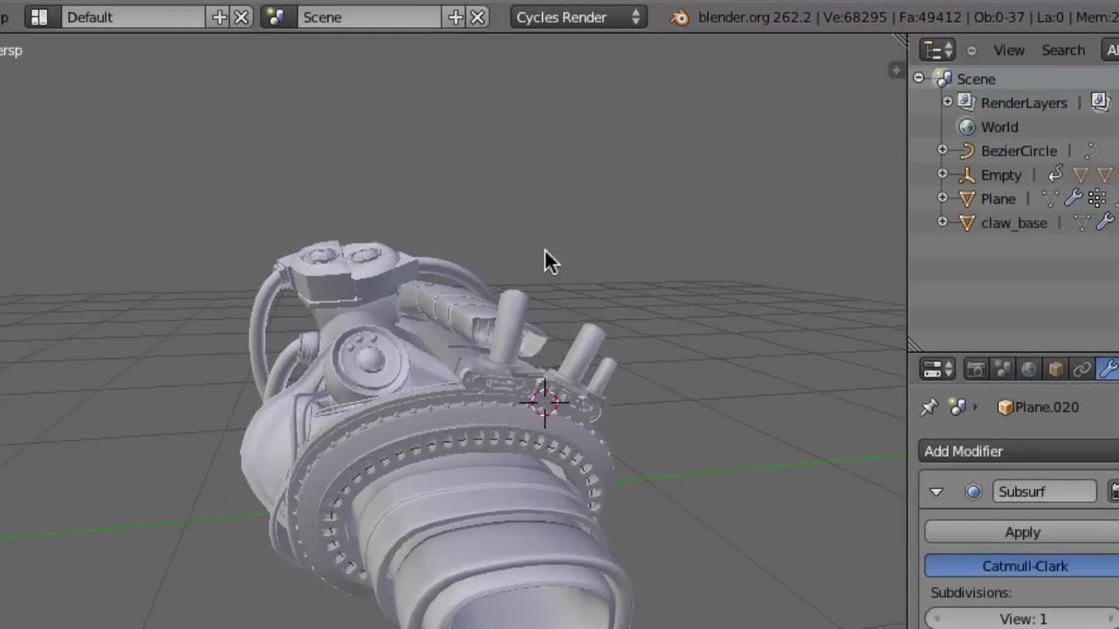
Switch the render engine to Blender Render and back to Cycles Render
{"action": "left_click", "coordinate": [544, 18]}
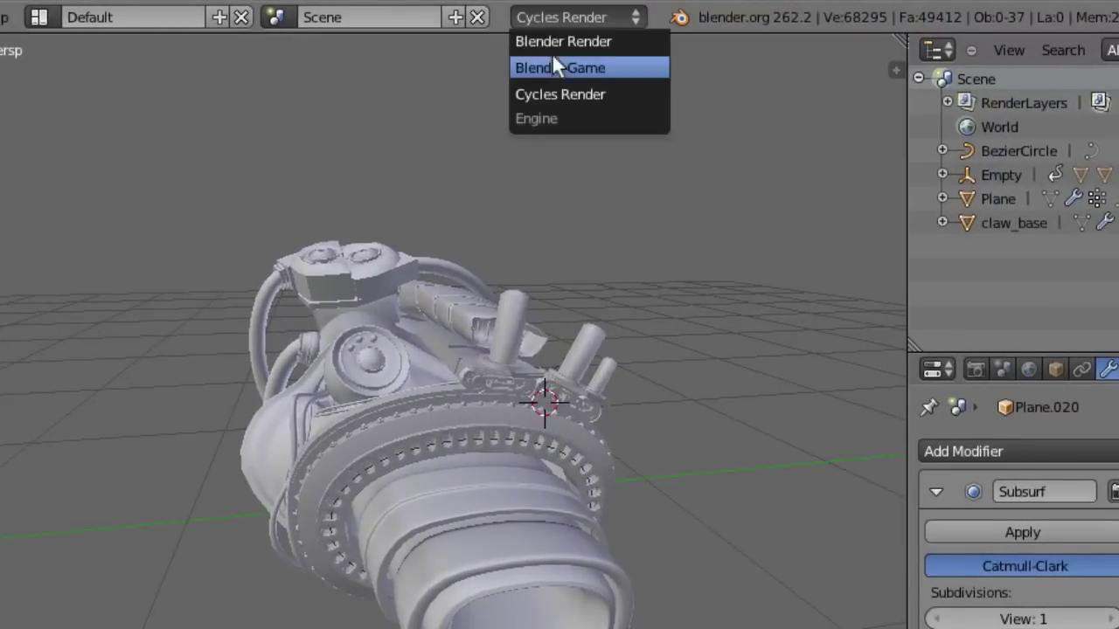
{"action": "left_click", "coordinate": [553, 39]}
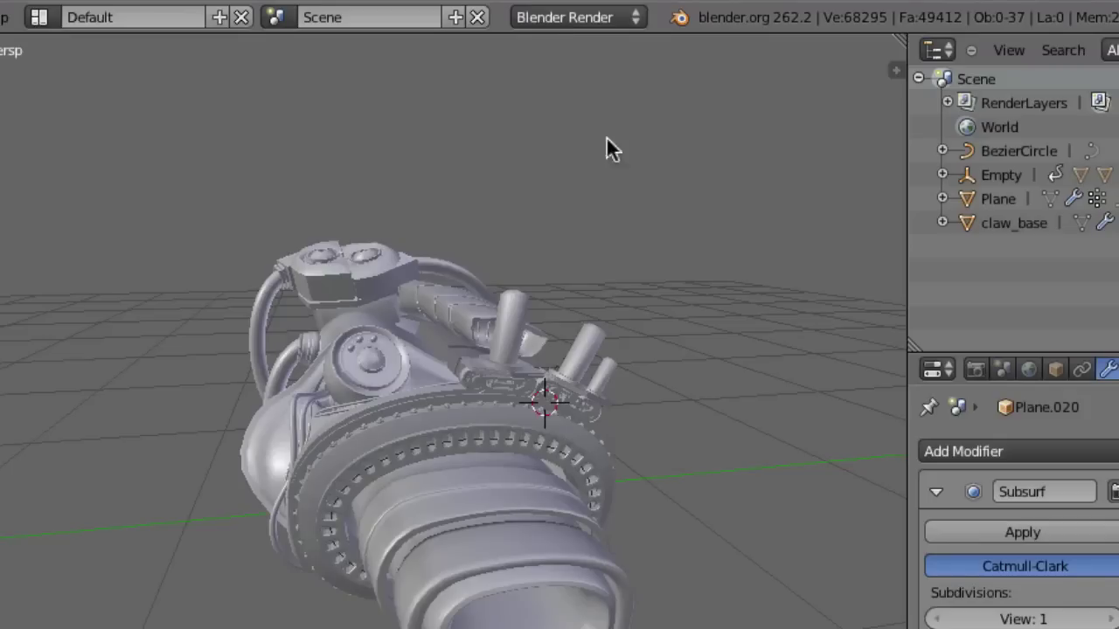
{"action": "left_click", "coordinate": [544, 17]}
{"action": "left_click", "coordinate": [524, 92]}
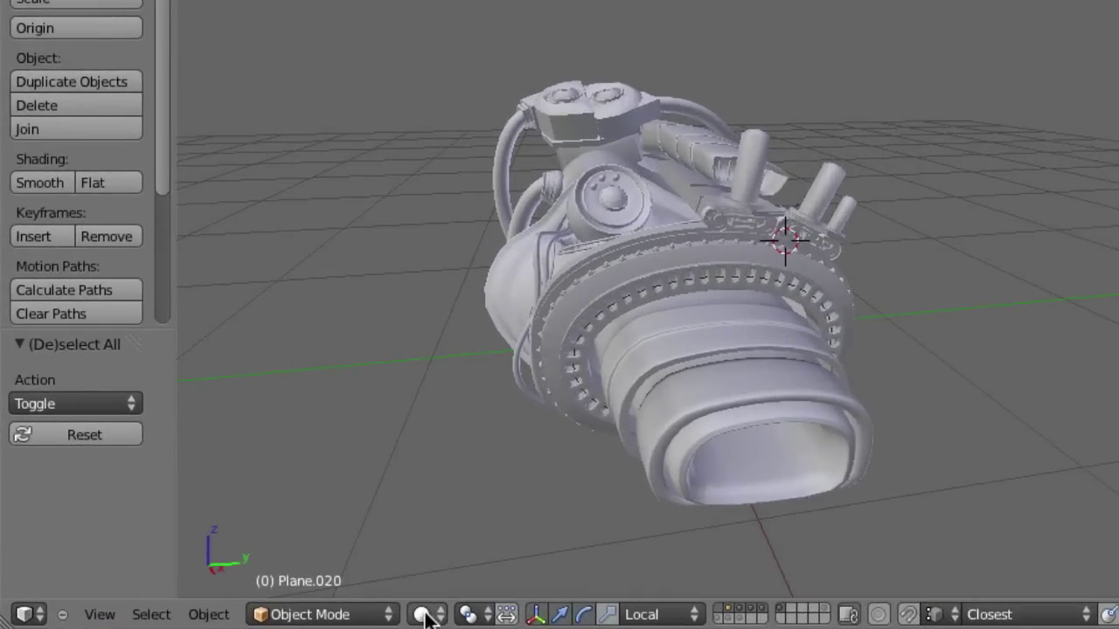
Set the viewport shading to Rendered and view the claw model from several angles
{"action": "left_click", "coordinate": [426, 615]}
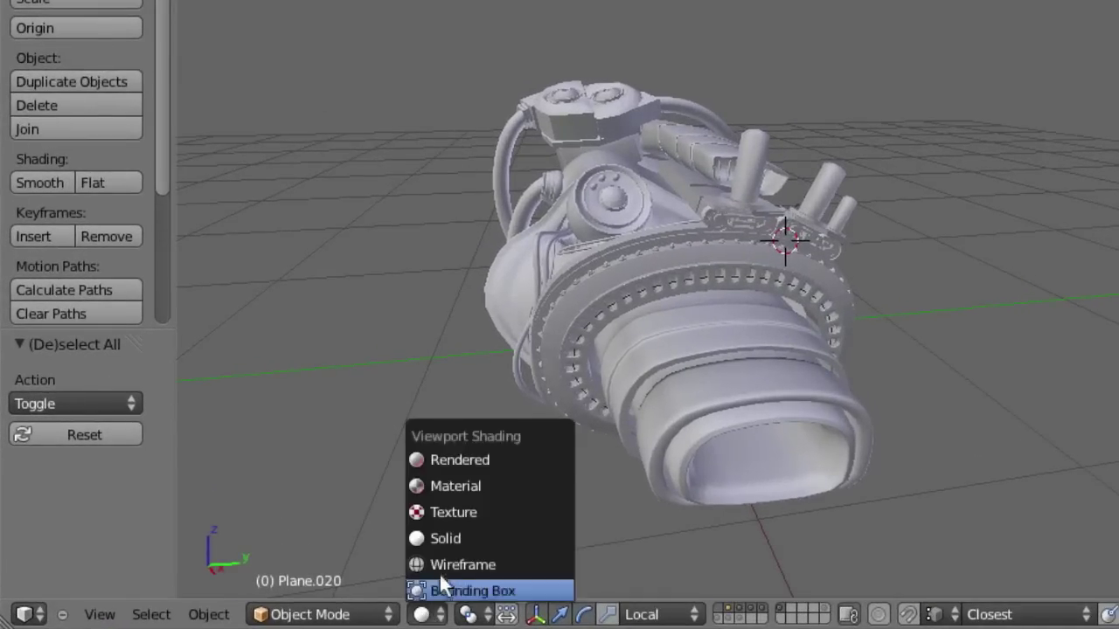
{"action": "left_click", "coordinate": [486, 459]}
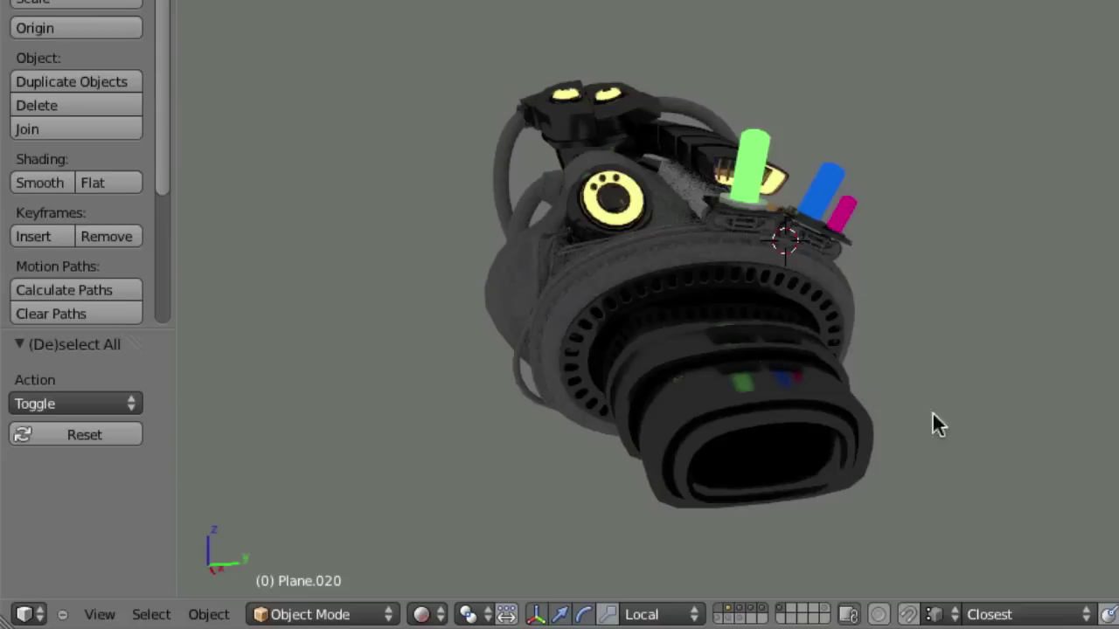
{"action": "middle_click_drag", "start_coordinate": [945, 461], "coordinate": [512, 260]}
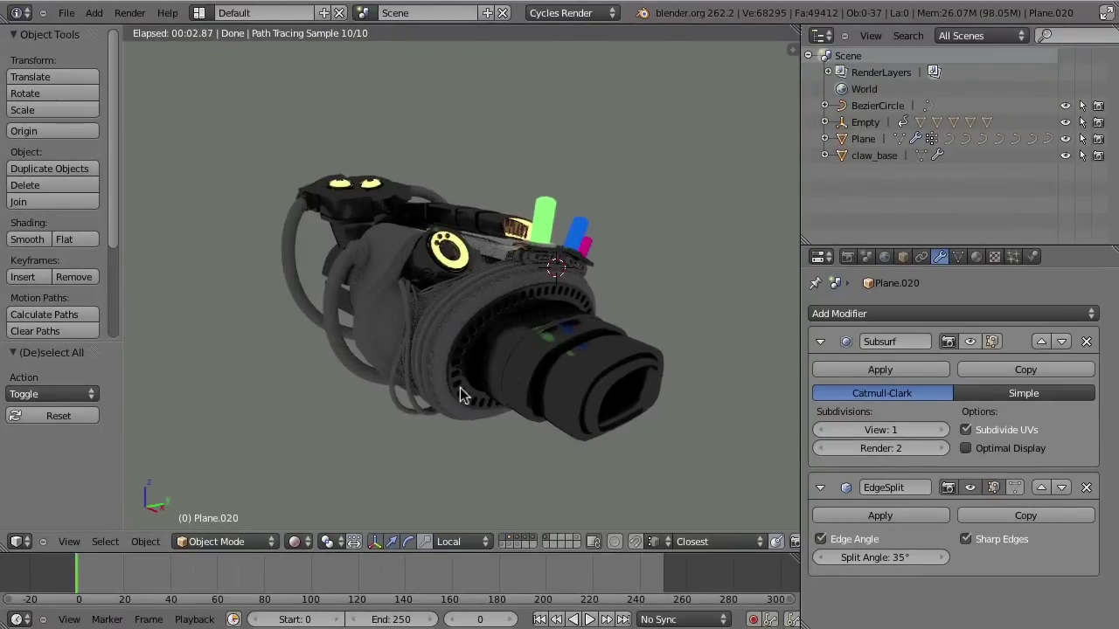
{"action": "middle_click_drag", "start_coordinate": [462, 395], "coordinate": [431, 324]}
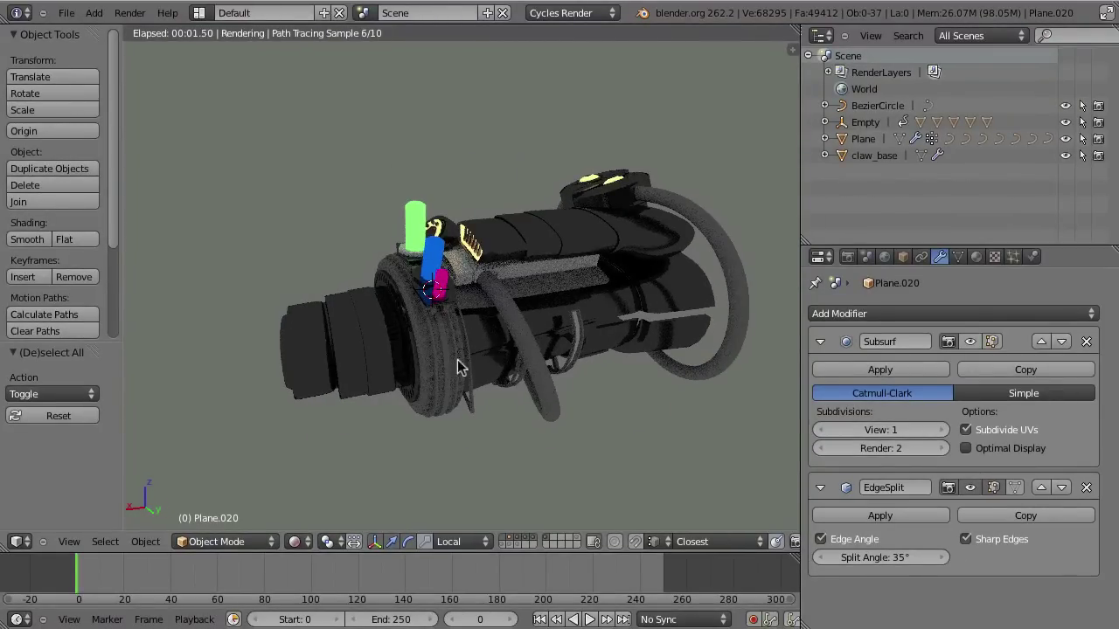
{"action": "middle_click_drag", "start_coordinate": [474, 390], "coordinate": [514, 419]}
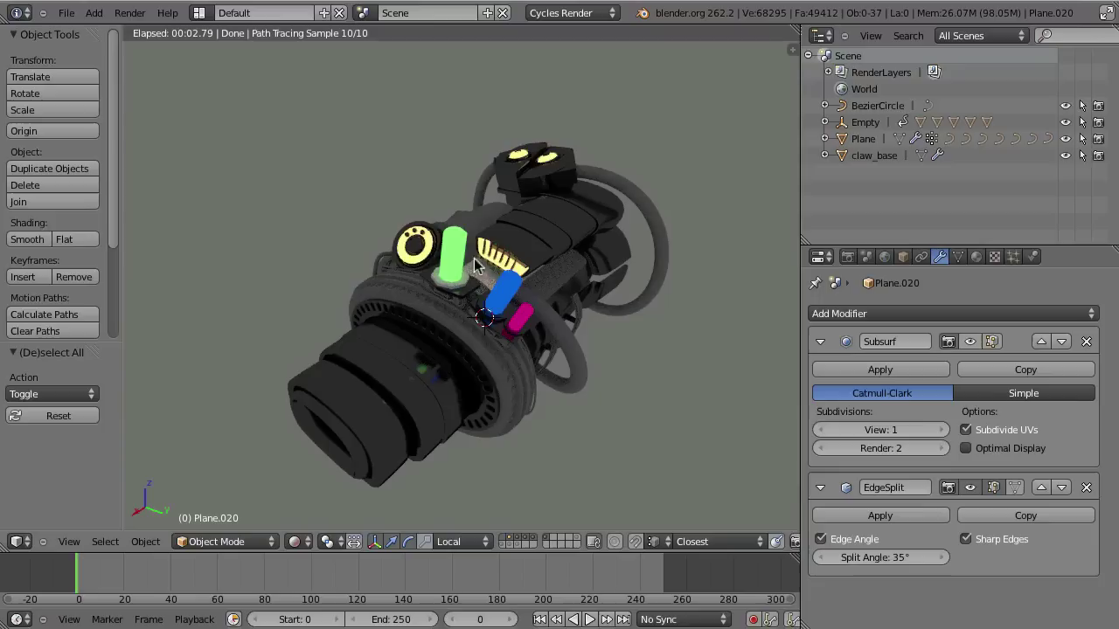
Select the armour plate on top of the model, show its material settings and enlarge the properties area
{"action": "right_click", "coordinate": [539, 227]}
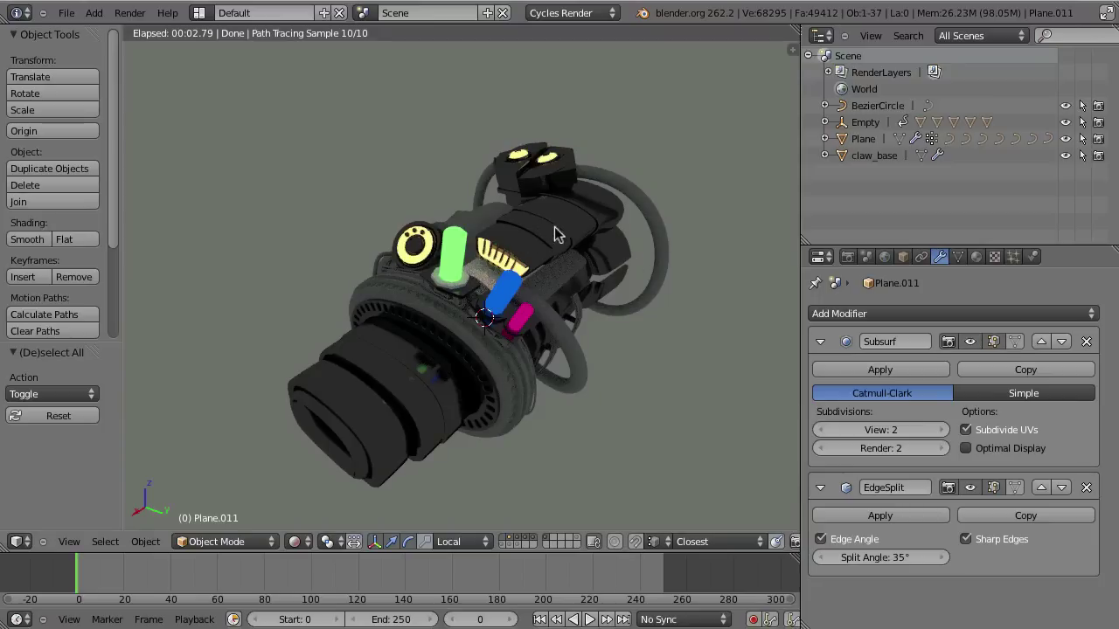
{"action": "left_click", "coordinate": [976, 256]}
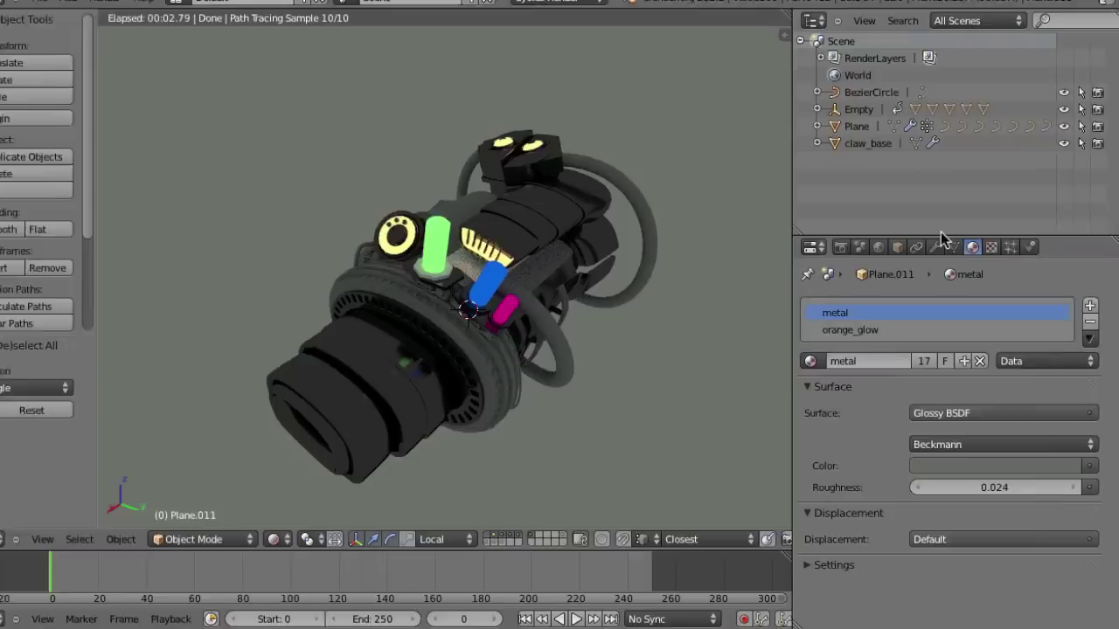
{"action": "left_click_drag", "start_coordinate": [933, 231], "coordinate": [923, 152]}
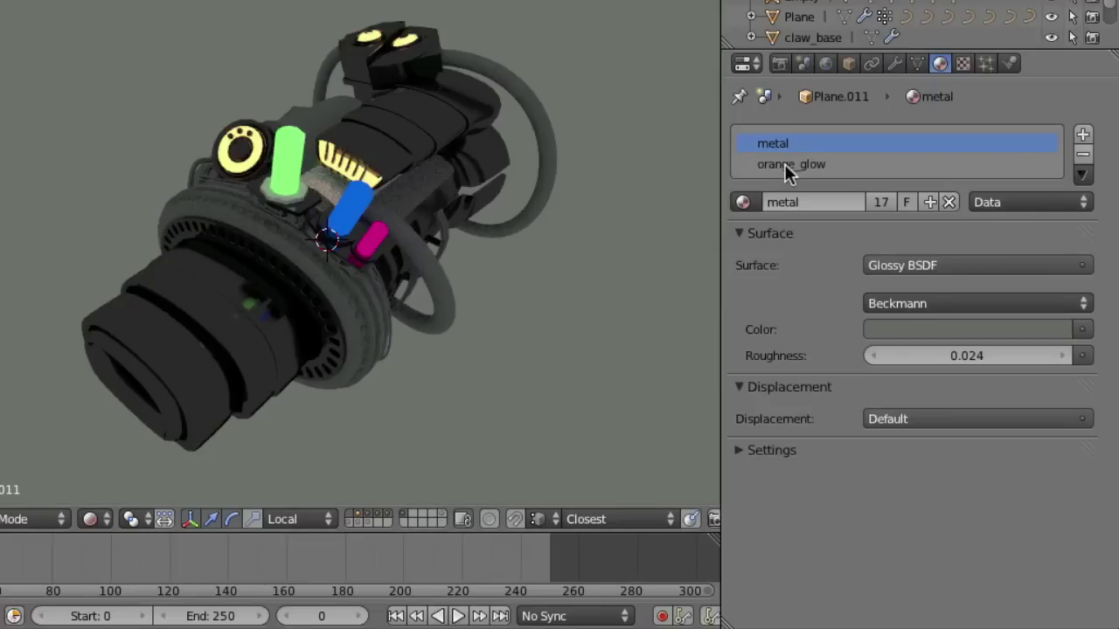
Change the emission color of the armour plate's orange_glow material to a more saturated orange
{"action": "left_click", "coordinate": [830, 165]}
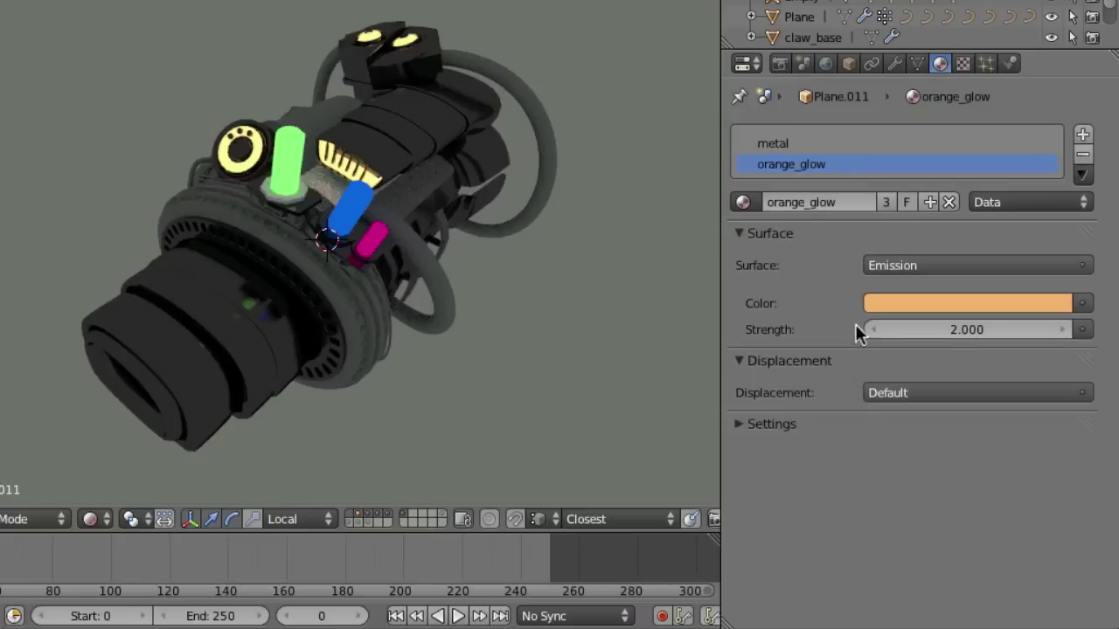
{"action": "left_click", "coordinate": [889, 297]}
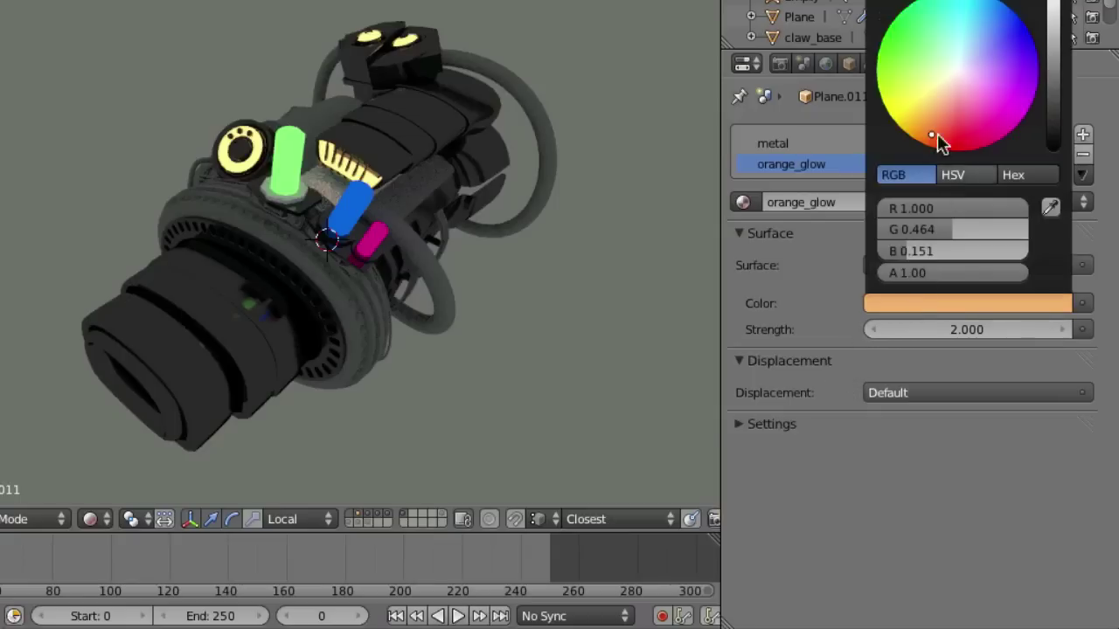
{"action": "mouse_move", "coordinate": [939, 136]}
{"action": "left_mouse_down"}
{"action": "mouse_move", "coordinate": [944, 110]}
{"action": "mouse_move", "coordinate": [900, 61]}
{"action": "mouse_move", "coordinate": [940, 7]}
{"action": "mouse_move", "coordinate": [1022, 11]}
{"action": "mouse_move", "coordinate": [1035, 28]}
{"action": "mouse_move", "coordinate": [1014, 61]}
{"action": "mouse_move", "coordinate": [940, 97]}
{"action": "mouse_move", "coordinate": [920, 129]}
{"action": "mouse_move", "coordinate": [941, 125]}
{"action": "left_mouse_up"}
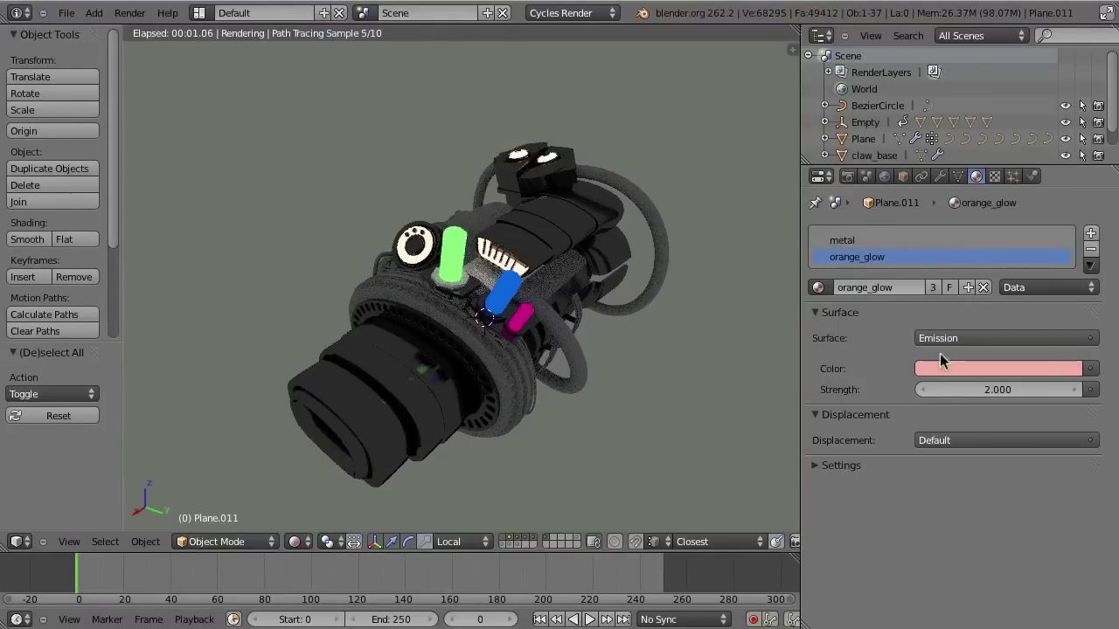
{"action": "left_click", "coordinate": [940, 367]}
{"action": "left_click_drag", "start_coordinate": [961, 229], "coordinate": [964, 233]}
Select the hose and slightly darken the diffuse color of its gum material
{"action": "right_click", "coordinate": [639, 303]}
{"action": "mouse_move", "coordinate": [673, 240]}
{"action": "middle_mouse_down"}
{"action": "mouse_move", "coordinate": [577, 370]}
{"action": "mouse_move", "coordinate": [559, 347]}
{"action": "mouse_move", "coordinate": [602, 295]}
{"action": "middle_mouse_up"}
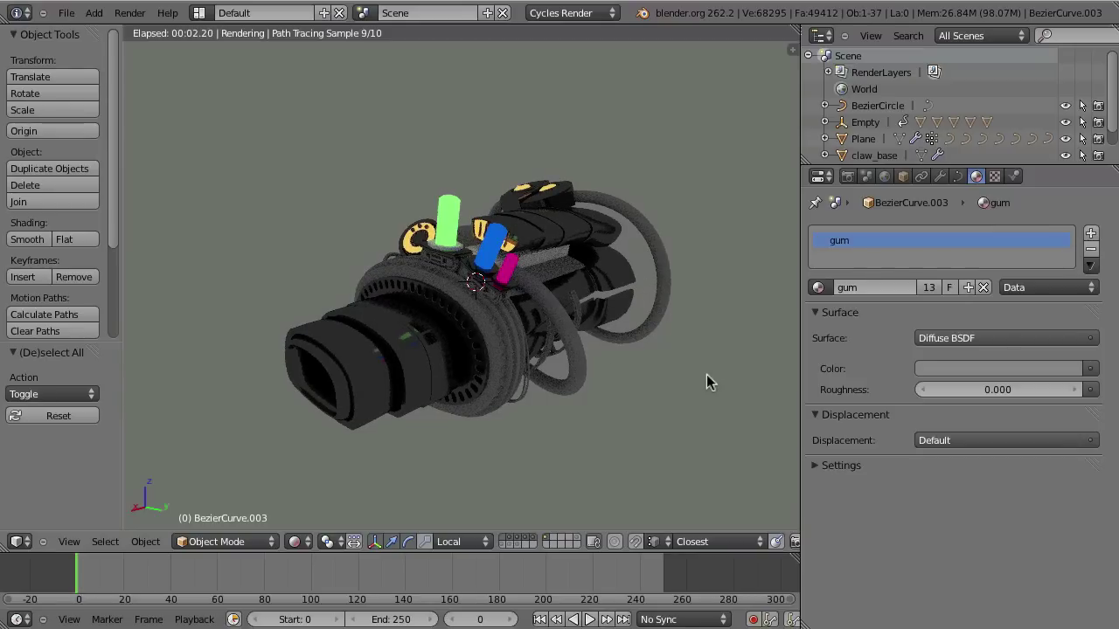
{"action": "left_click", "coordinate": [939, 371]}
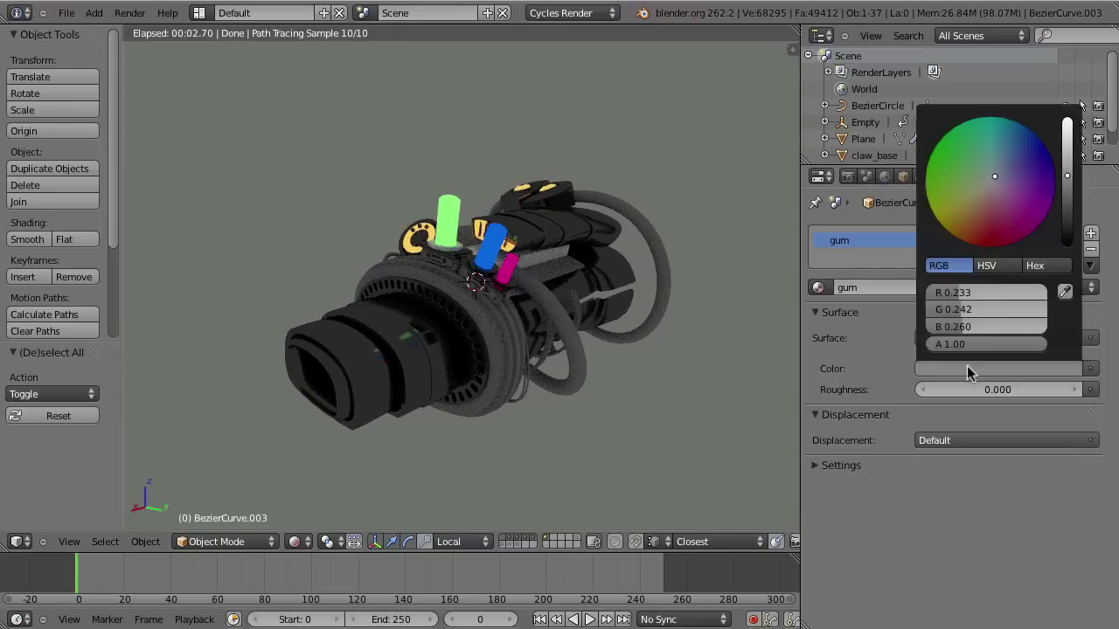
{"action": "mouse_move", "coordinate": [1067, 175]}
{"action": "left_mouse_down"}
{"action": "mouse_move", "coordinate": [1067, 194]}
{"action": "mouse_move", "coordinate": [1068, 184]}
{"action": "left_mouse_up"}
Examine the metal material's surface shader settings on the top armour plate and its rendered look from several angles
{"action": "middle_click_drag", "start_coordinate": [589, 345], "coordinate": [552, 364]}
{"action": "middle_click_drag", "start_coordinate": [465, 332], "coordinate": [544, 243]}
{"action": "right_click", "coordinate": [541, 246]}
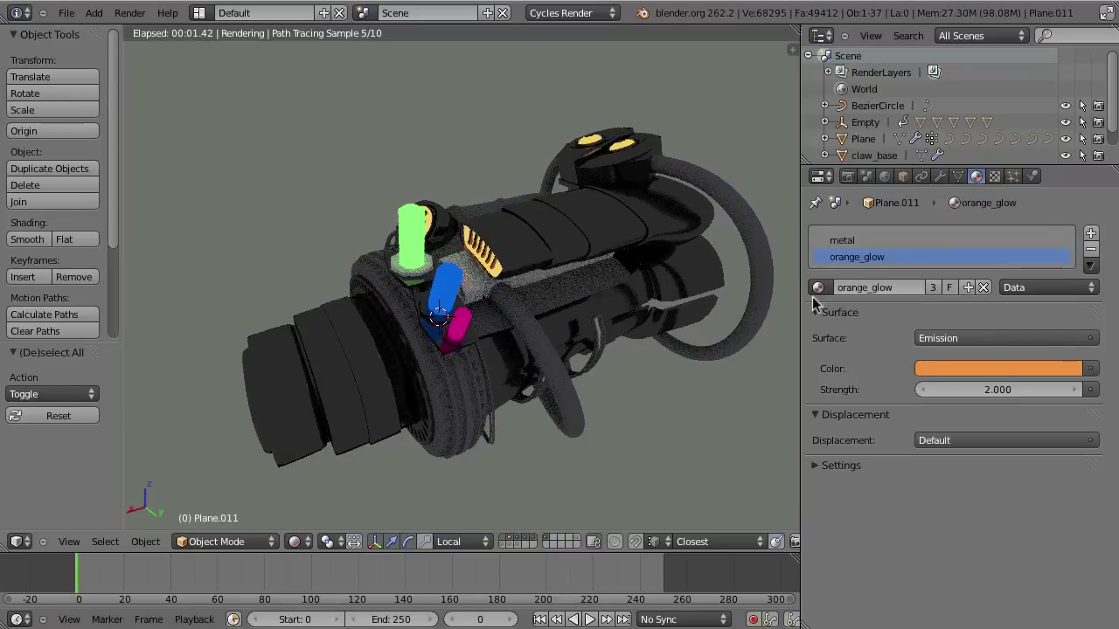
{"action": "left_click", "coordinate": [843, 242]}
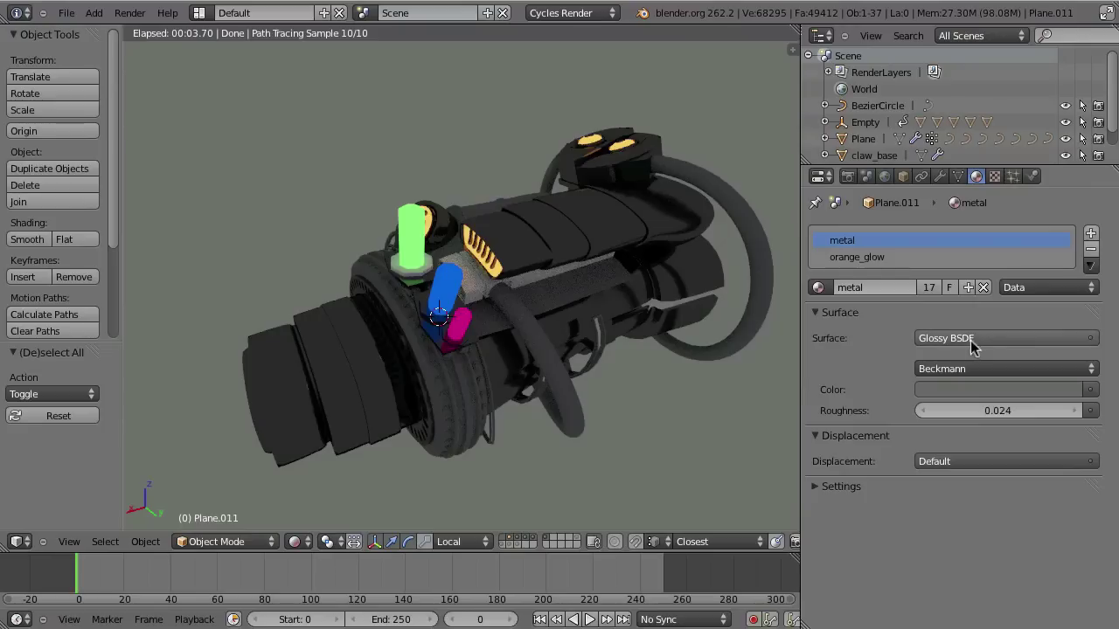
{"action": "left_click", "coordinate": [940, 340]}
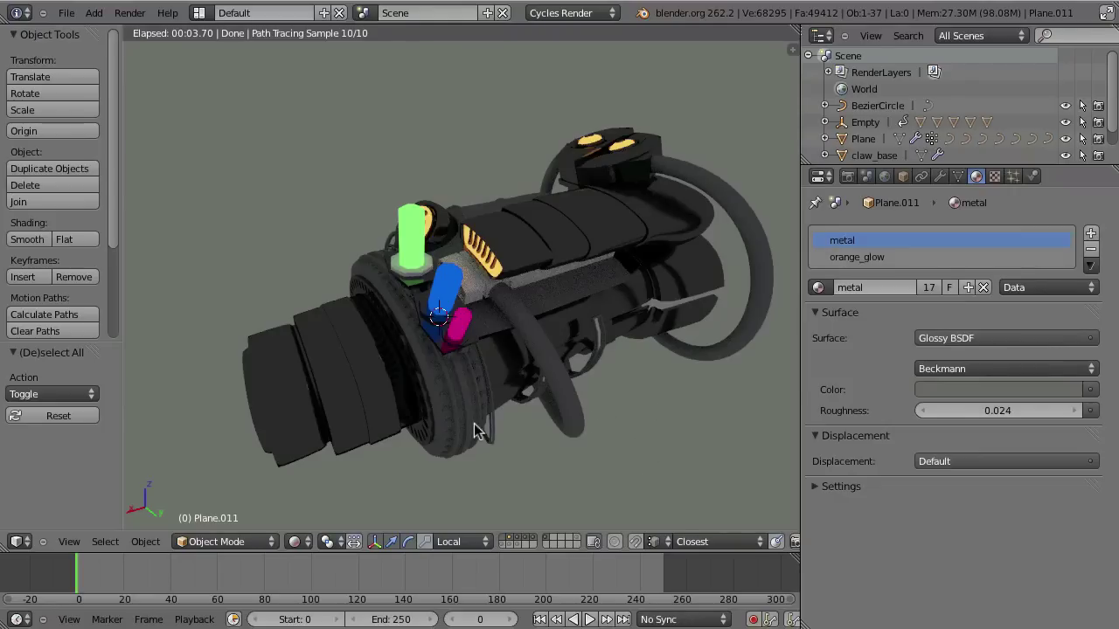
{"action": "mouse_move", "coordinate": [528, 425]}
{"action": "middle_mouse_down"}
{"action": "mouse_move", "coordinate": [582, 359]}
{"action": "mouse_move", "coordinate": [532, 427]}
{"action": "middle_mouse_up"}
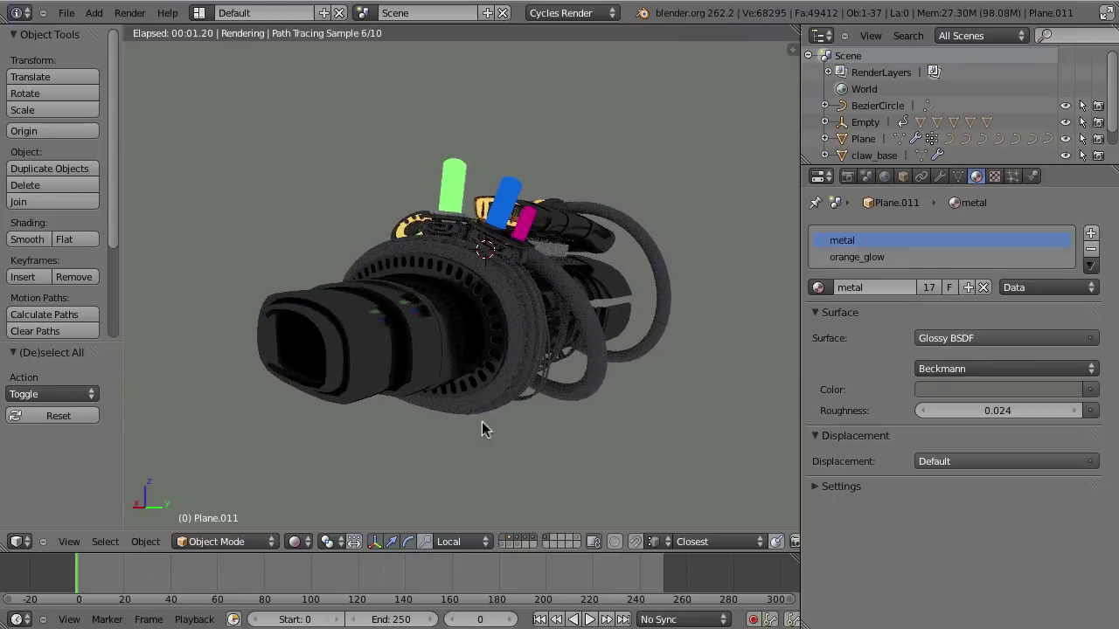
{"action": "middle_click_drag", "start_coordinate": [506, 386], "coordinate": [492, 365]}
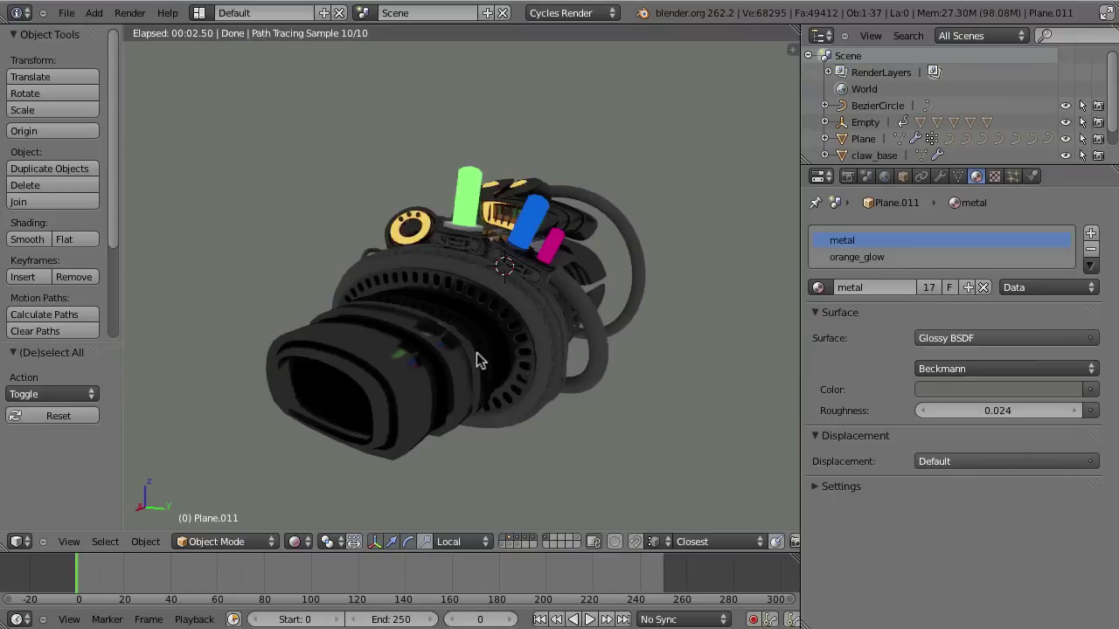
{"action": "middle_click_drag", "start_coordinate": [626, 341], "coordinate": [539, 415]}
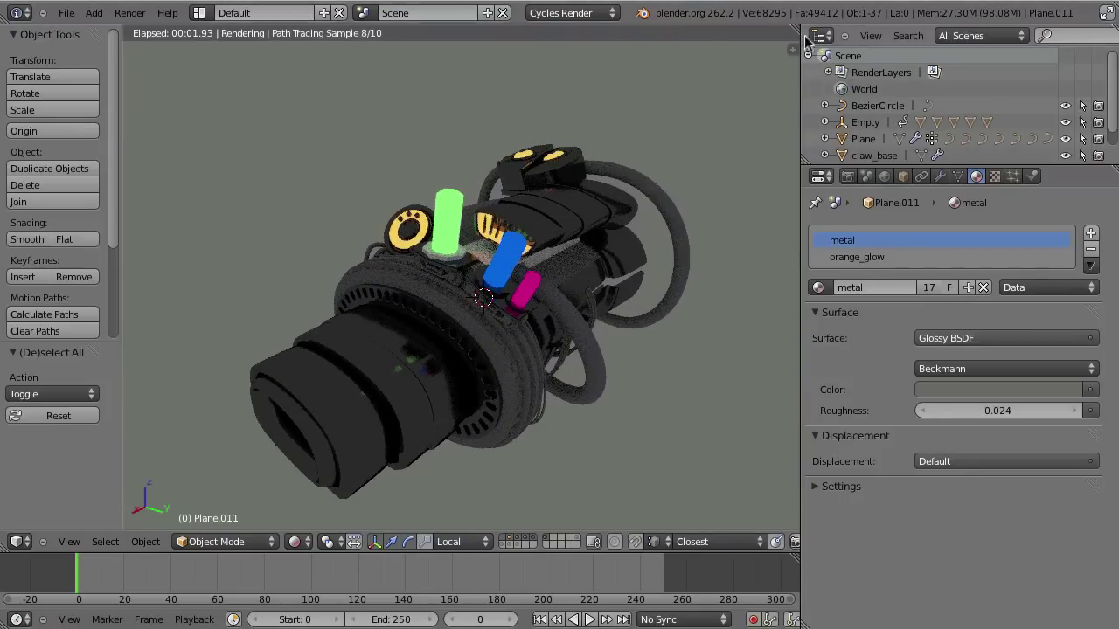
Split the 3D view into two stacked areas and turn the solid-shaded one into a Node Editor
{"action": "left_click_drag", "start_coordinate": [791, 50], "coordinate": [770, 271]}
{"action": "middle_click_drag", "start_coordinate": [470, 154], "coordinate": [682, 72]}
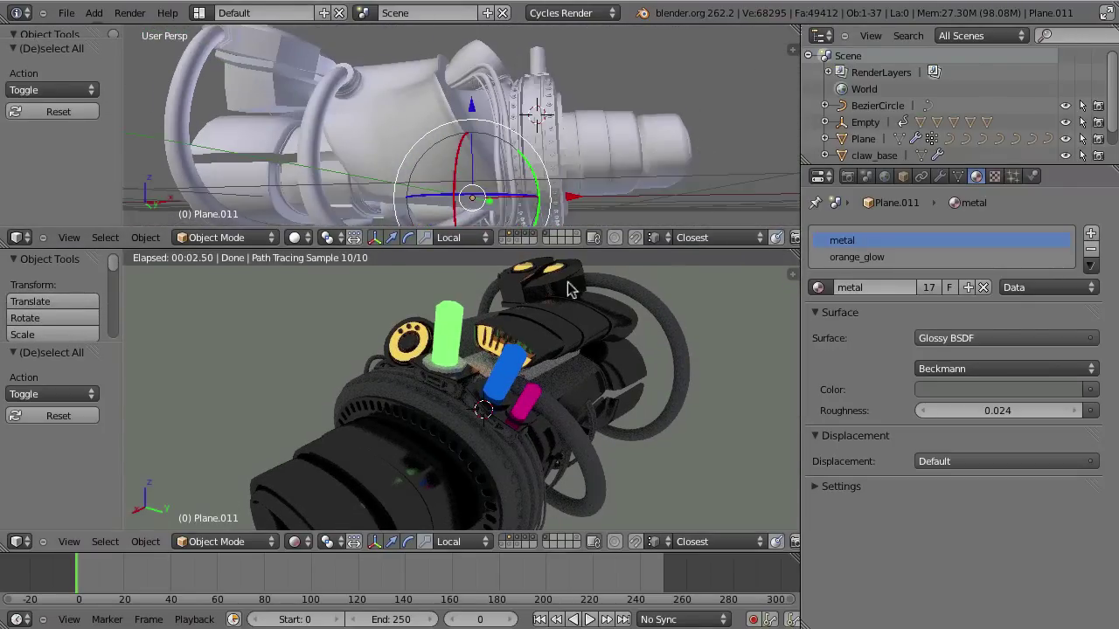
{"action": "right_click", "coordinate": [628, 149]}
{"action": "left_click_drag", "start_coordinate": [580, 199], "coordinate": [603, 161]}
{"action": "right_click", "coordinate": [594, 165]}
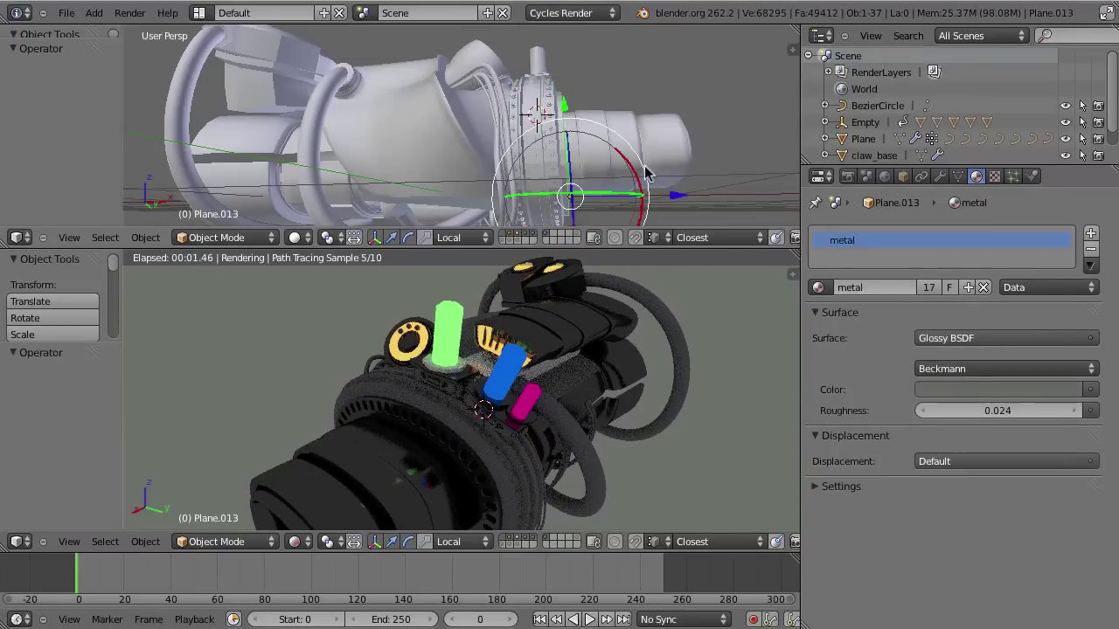
{"action": "left_click", "coordinate": [21, 237]}
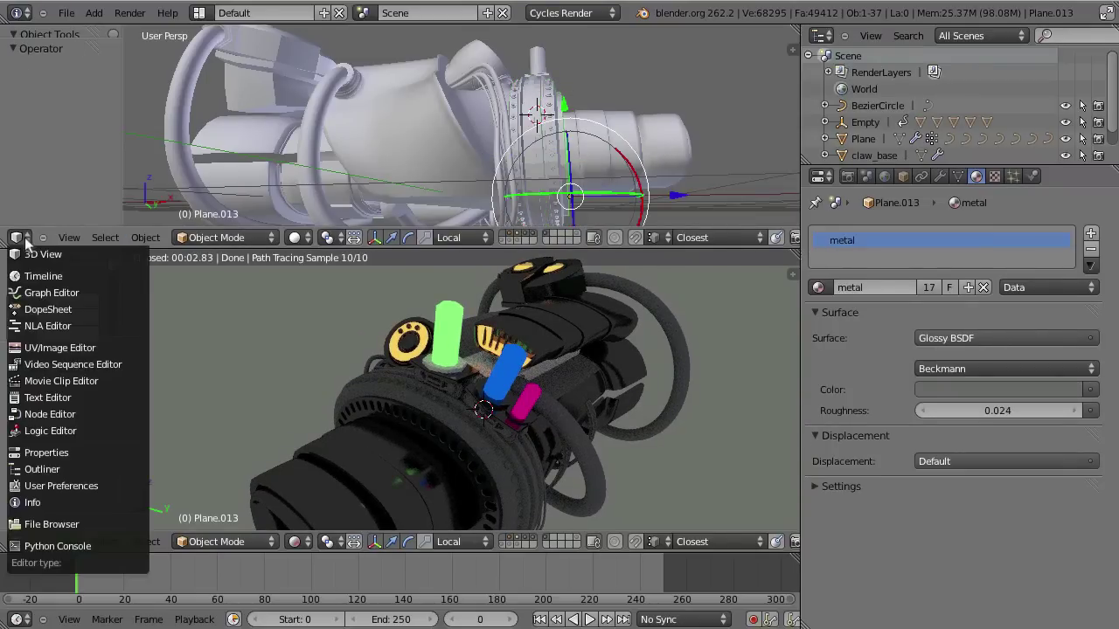
{"action": "left_click", "coordinate": [34, 416]}
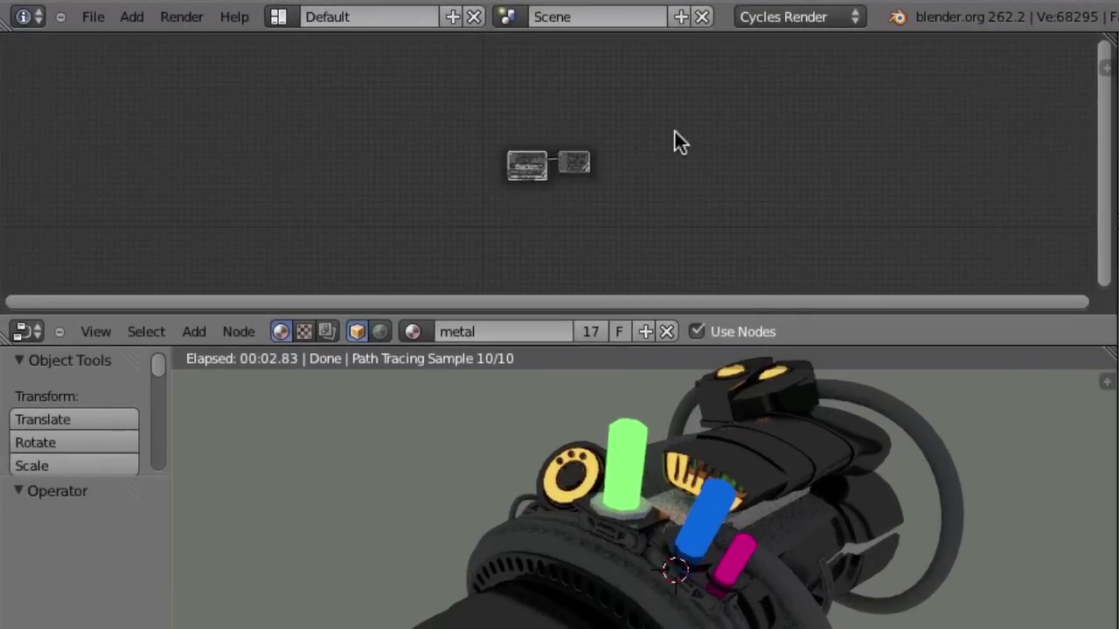
Show the metal material's shader nodes and move the Glossy BSDF node farther from the Material Output node
{"action": "left_click", "coordinate": [327, 332]}
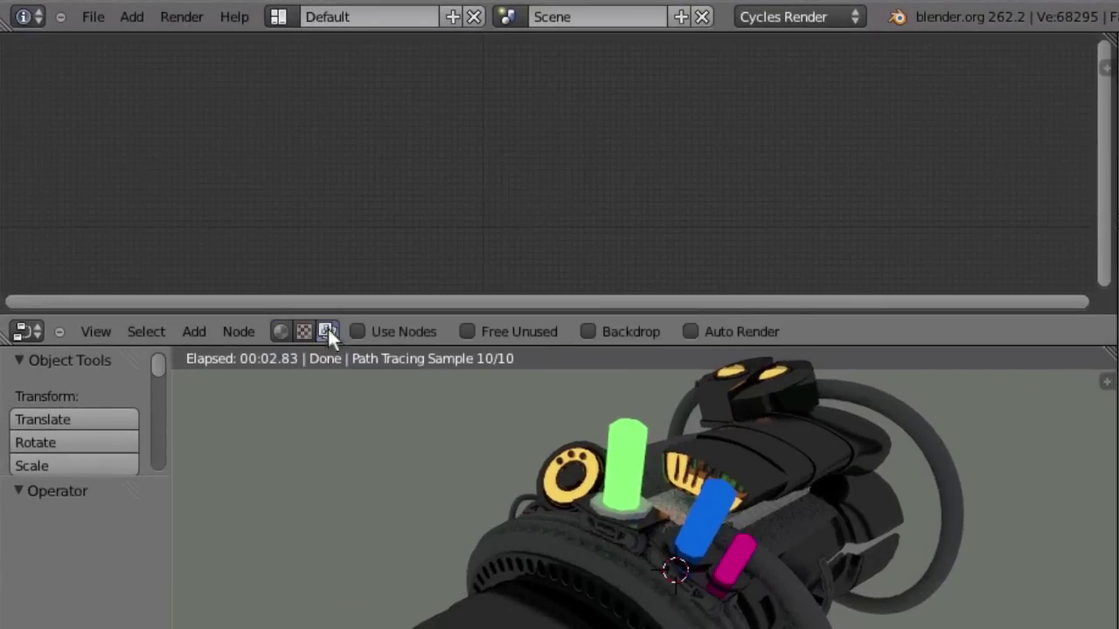
{"action": "left_click", "coordinate": [280, 332]}
{"action": "middle_click_drag", "start_coordinate": [524, 209], "coordinate": [743, 131], "text": "ctrl"}
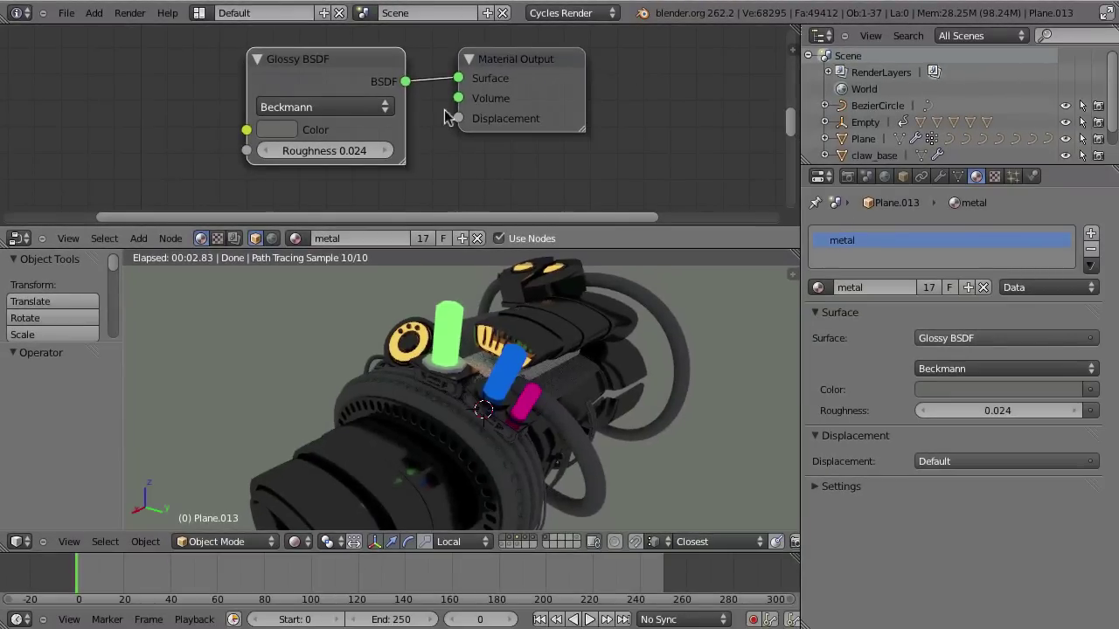
{"action": "left_click_drag", "start_coordinate": [354, 66], "coordinate": [301, 65]}
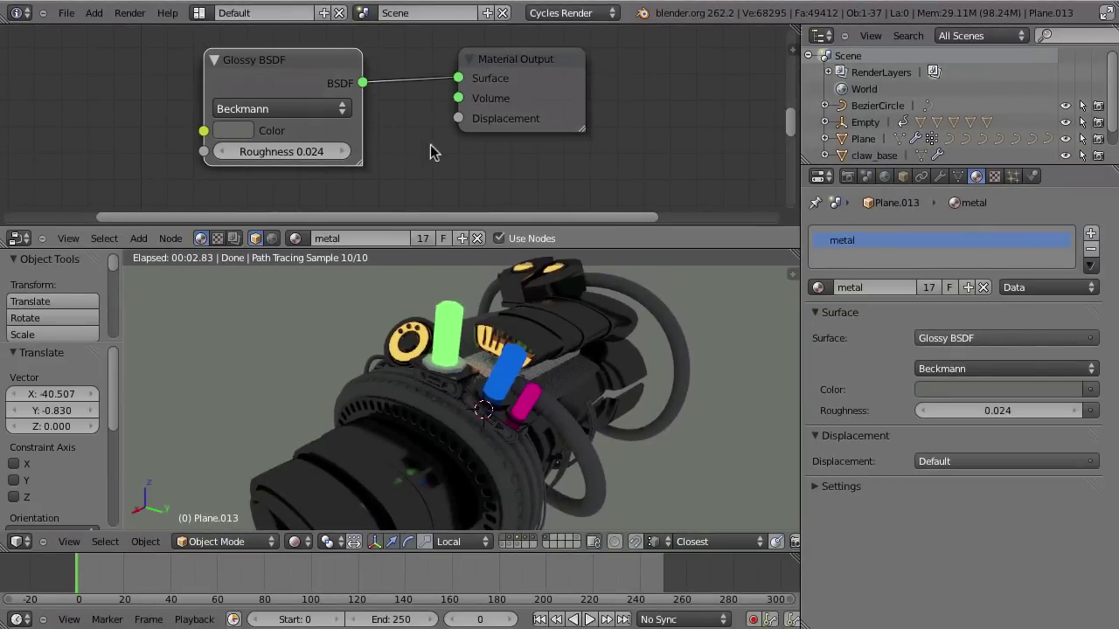
{"action": "key", "text": "ctrl+Up"}
{"action": "middle_click_drag", "start_coordinate": [498, 141], "coordinate": [412, 257], "text": "ctrl"}
{"action": "key", "text": "ctrl+Up"}
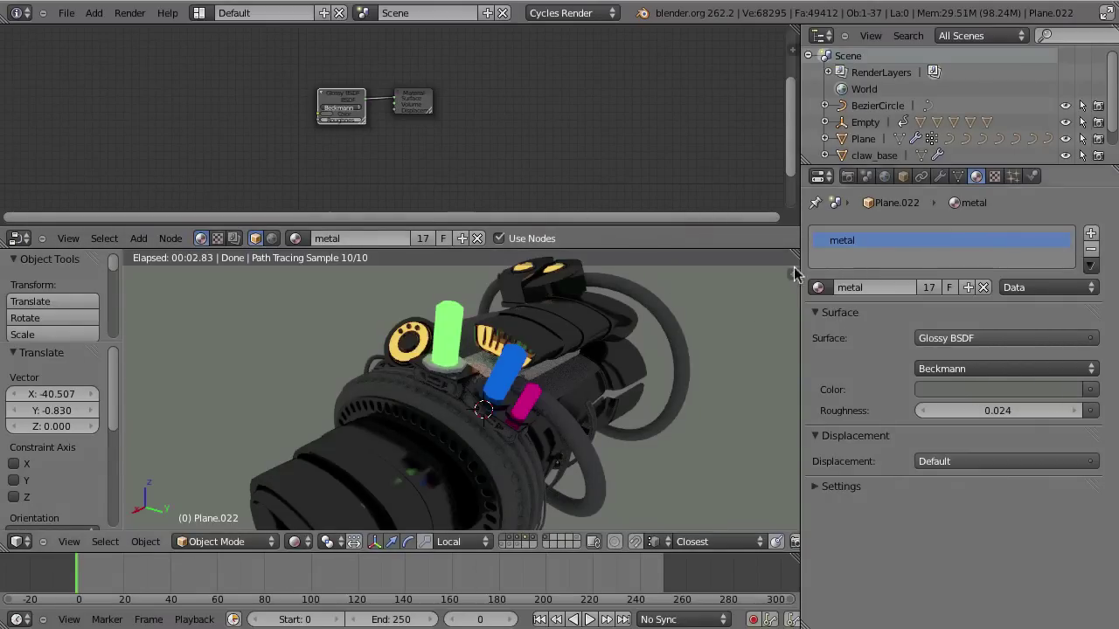
Split the rendered view into two side-by-side 3D views, one solid-shaded and one rendered
{"action": "left_click_drag", "start_coordinate": [791, 254], "coordinate": [431, 260]}
{"action": "middle_click_drag", "start_coordinate": [297, 393], "coordinate": [230, 412]}
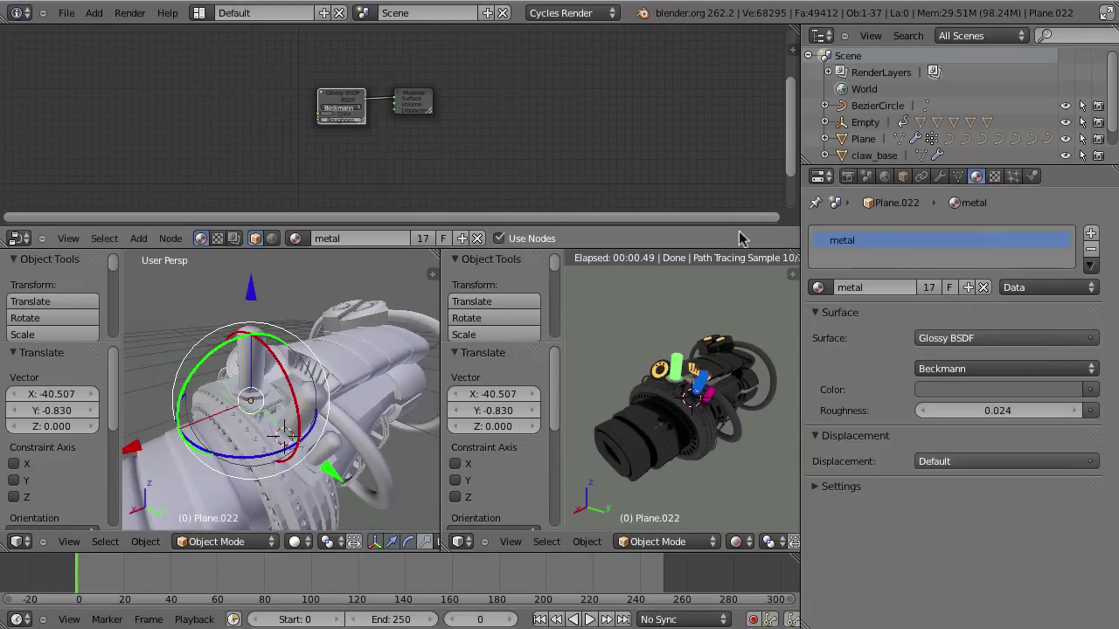
{"action": "scroll", "coordinate": [680, 395], "scroll_direction": "up", "scroll_amount": 4}
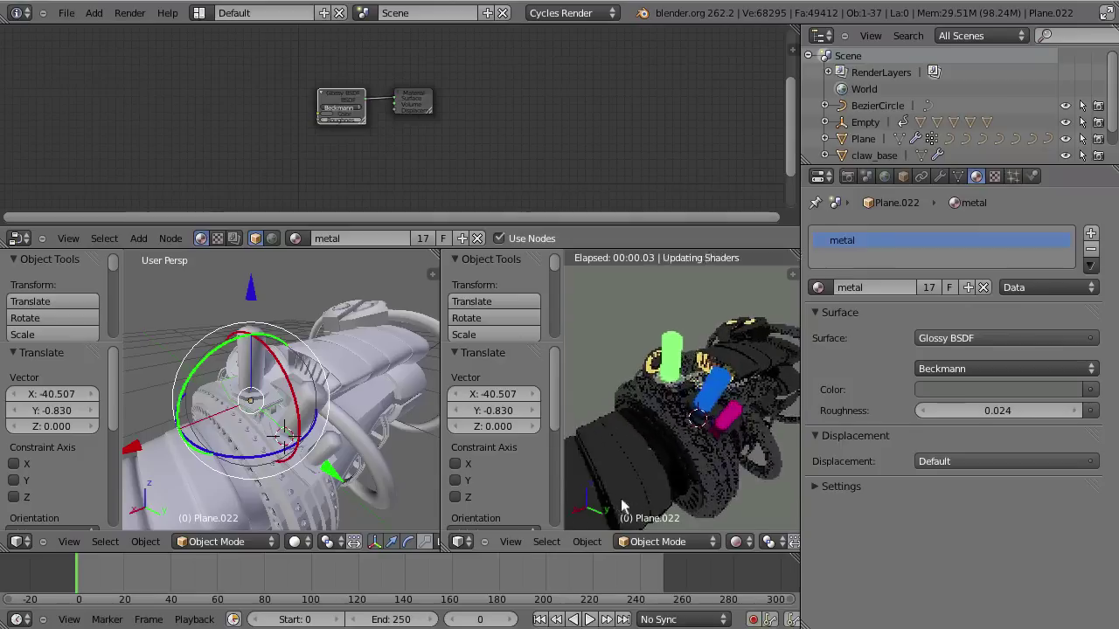
Select the green glowing tube and replace its Material.001 with a new material
{"action": "right_click", "coordinate": [698, 374]}
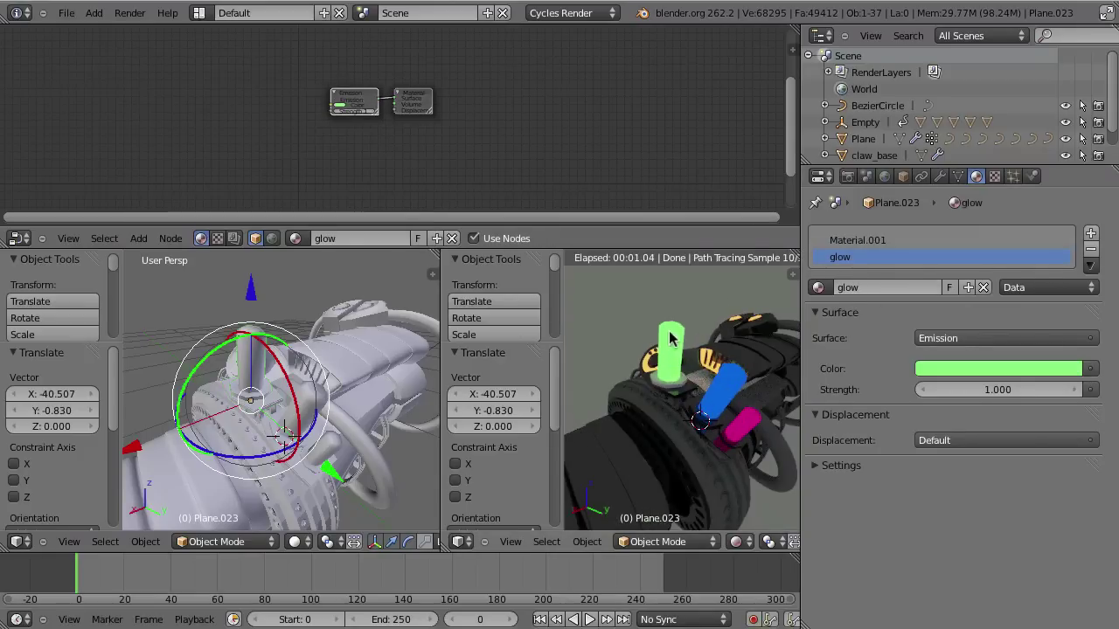
{"action": "left_click", "coordinate": [852, 245]}
{"action": "left_click", "coordinate": [967, 286]}
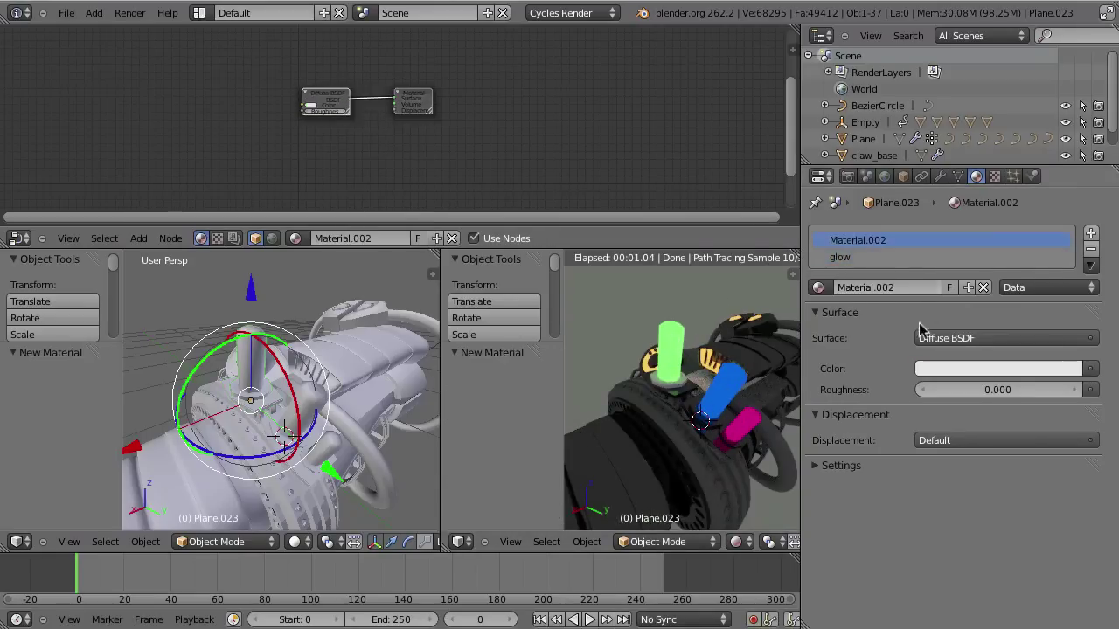
Keep Diffuse BSDF as the surface shader of Material.002 and set its roughness to 0.676
{"action": "left_click", "coordinate": [965, 338]}
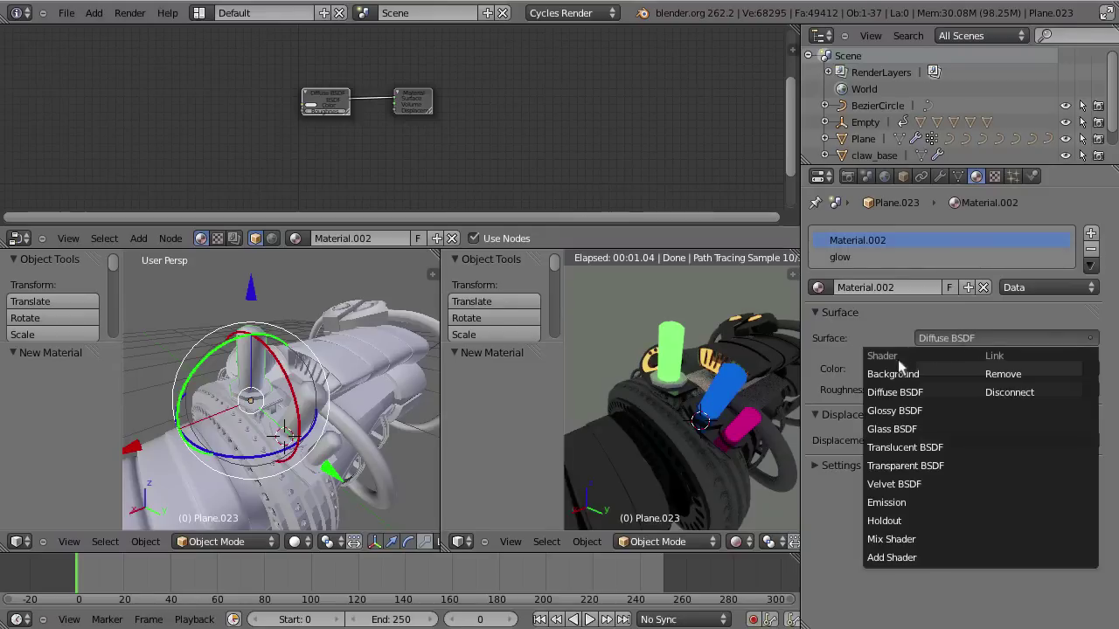
{"action": "left_click", "coordinate": [895, 392]}
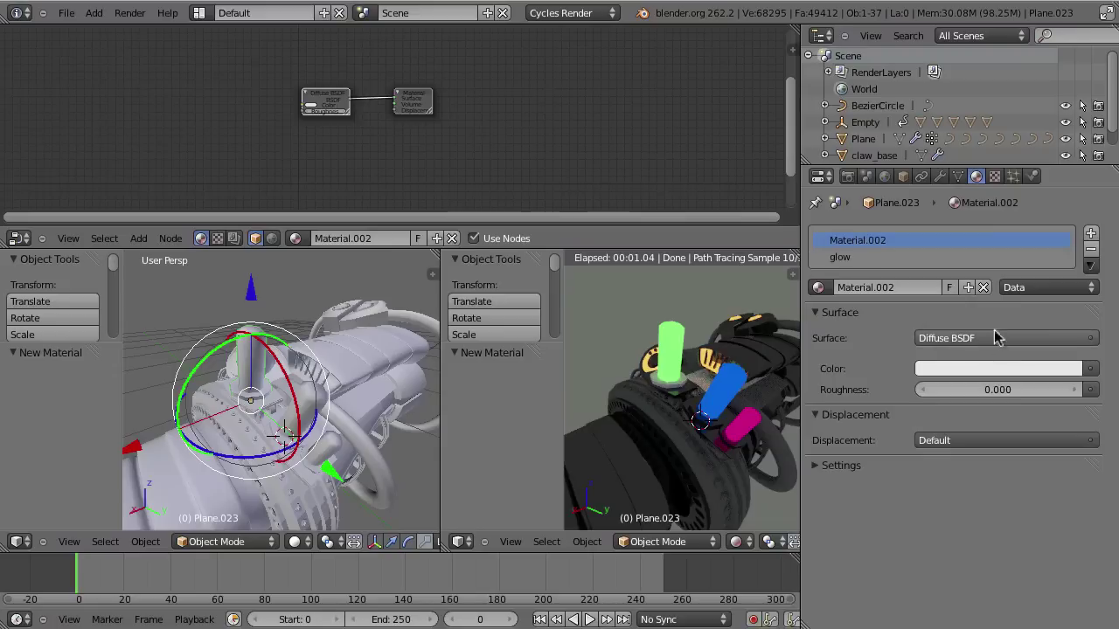
{"action": "scroll", "coordinate": [472, 127], "scroll_direction": "up", "scroll_amount": 4}
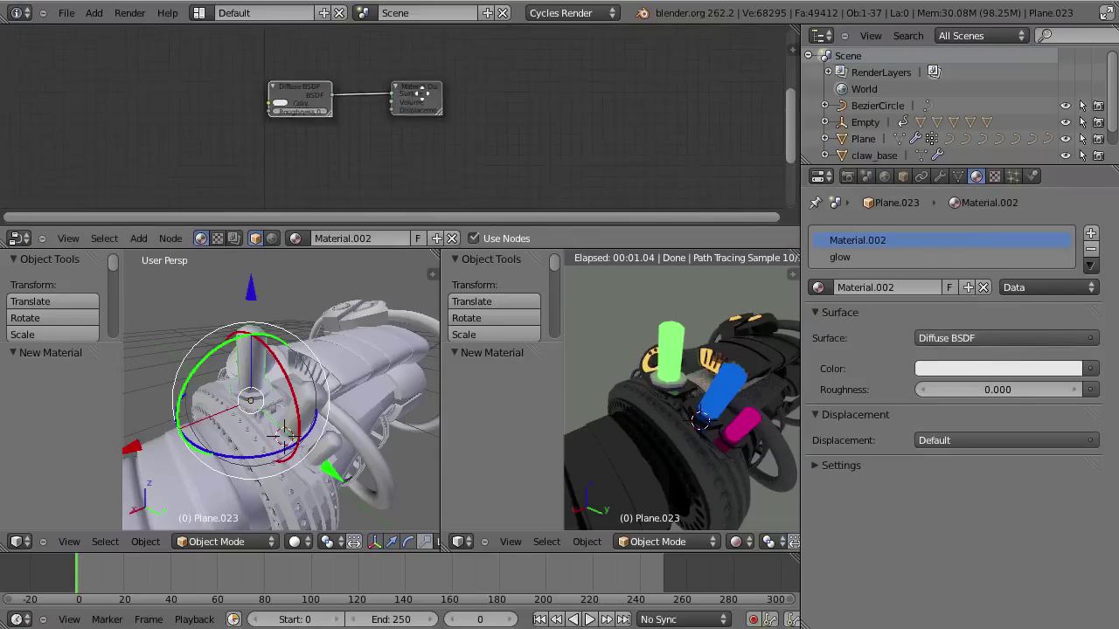
{"action": "scroll", "coordinate": [485, 153], "scroll_direction": "up", "scroll_amount": 3}
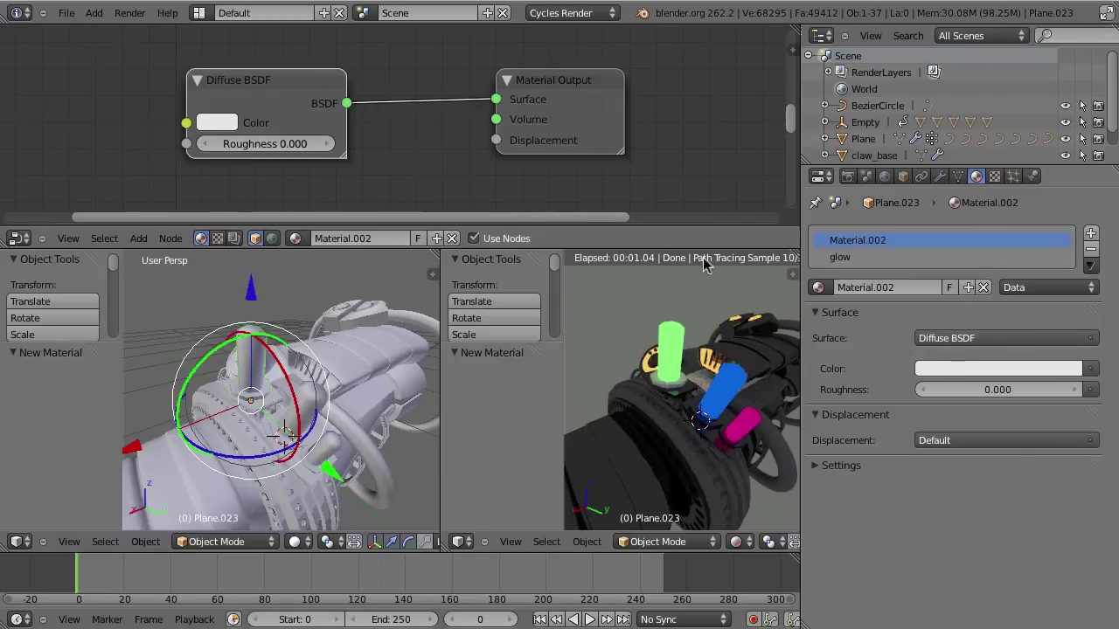
{"action": "left_click_drag", "start_coordinate": [227, 112], "coordinate": [232, 105]}
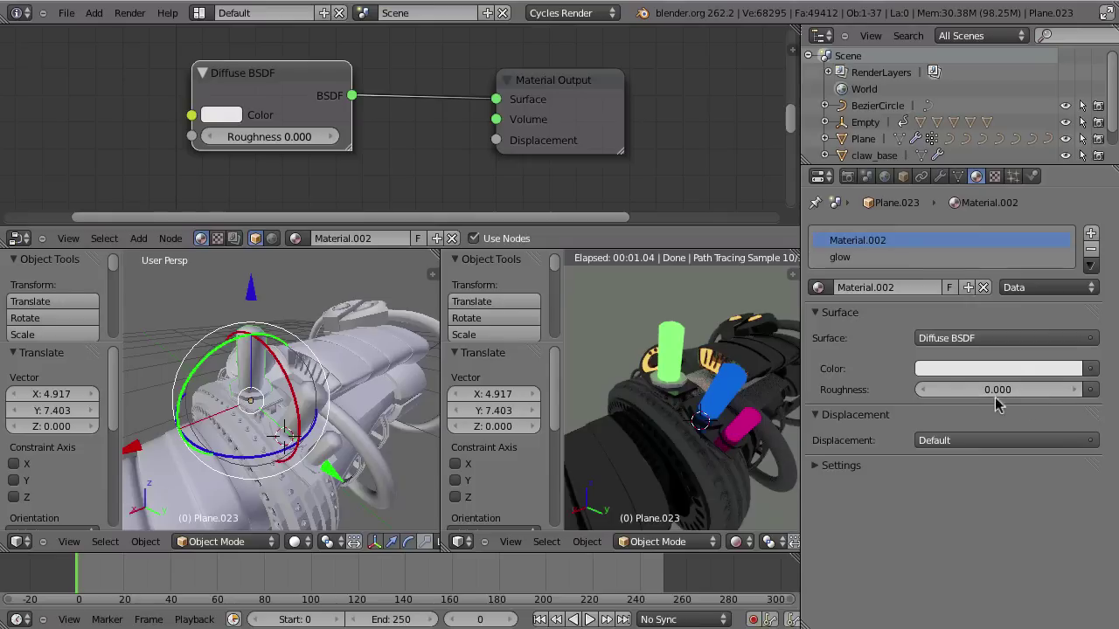
{"action": "left_click_drag", "start_coordinate": [986, 391], "coordinate": [1088, 389]}
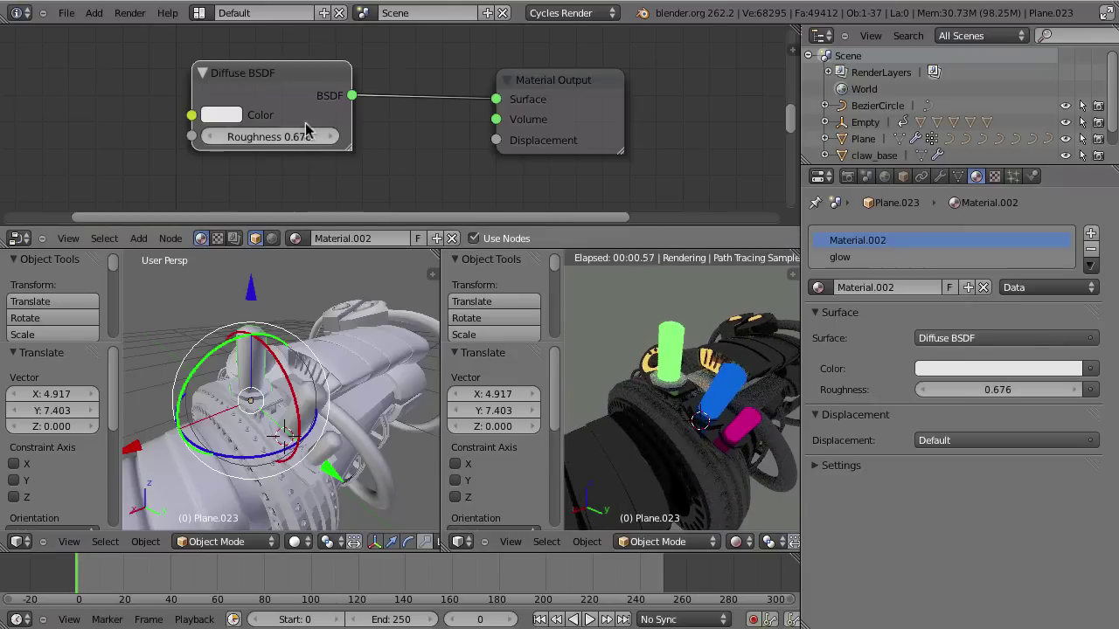
Move the Diffuse BSDF node up and farther from the Material Output node
{"action": "scroll", "coordinate": [324, 175], "scroll_direction": "down", "scroll_amount": 1}
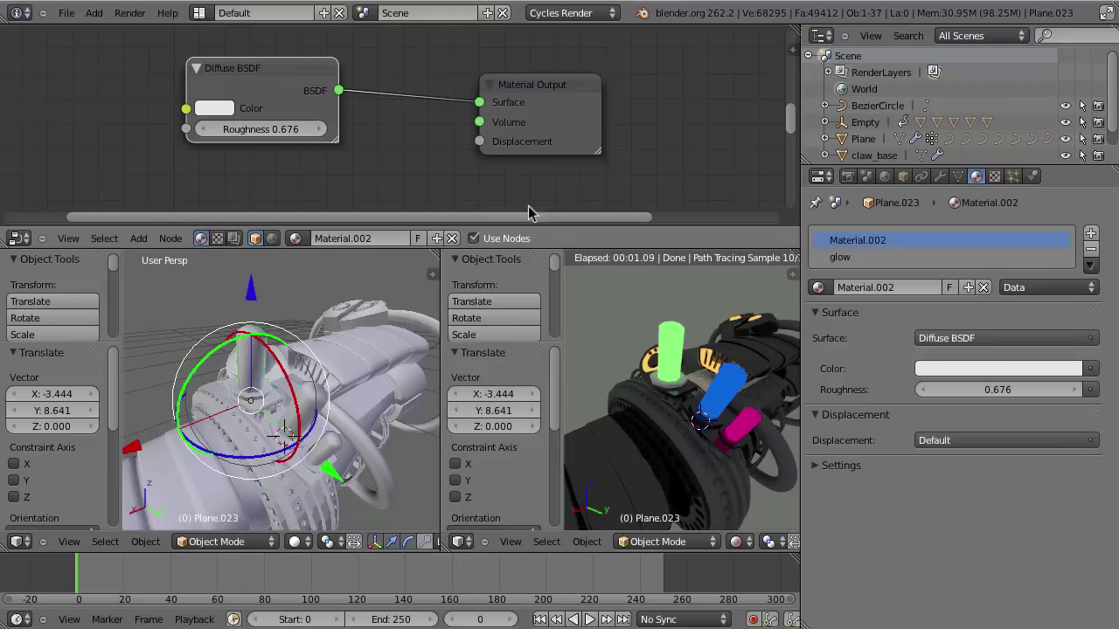
{"action": "scroll", "coordinate": [406, 148], "scroll_direction": "up", "scroll_amount": 3}
{"action": "scroll", "coordinate": [490, 166], "scroll_direction": "down", "scroll_amount": 6}
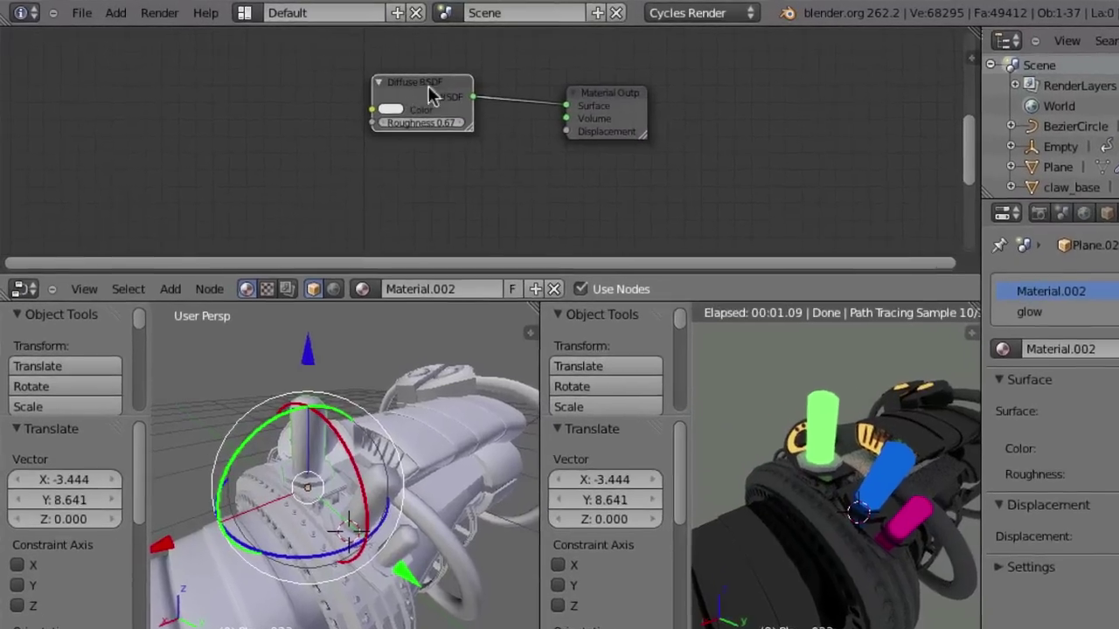
{"action": "left_click_drag", "start_coordinate": [339, 70], "coordinate": [302, 41]}
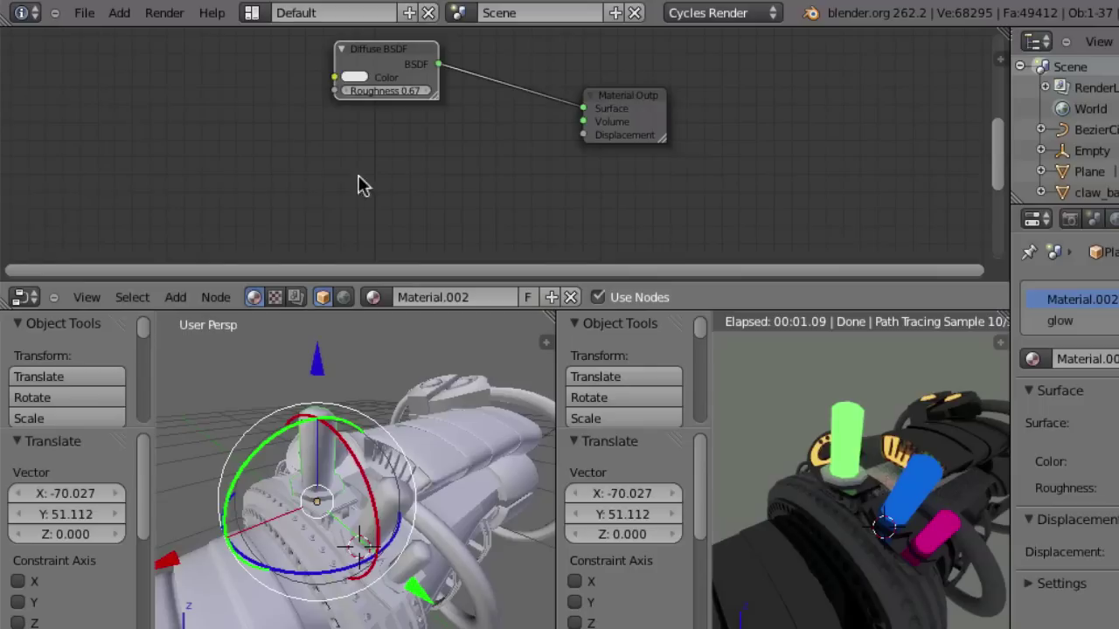
Add a Mix Shader node in the free space below the Diffuse BSDF and Material Output nodes
{"action": "key", "text": "shift+a"}
{"action": "mouse_move", "coordinate": [253, 166]}
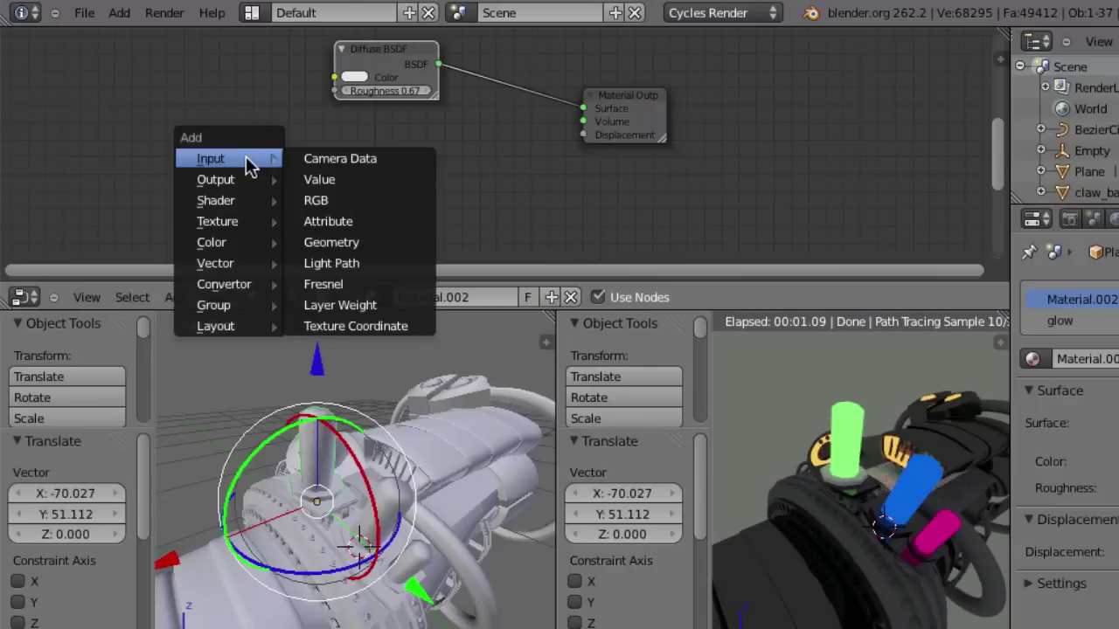
{"action": "mouse_move", "coordinate": [197, 204]}
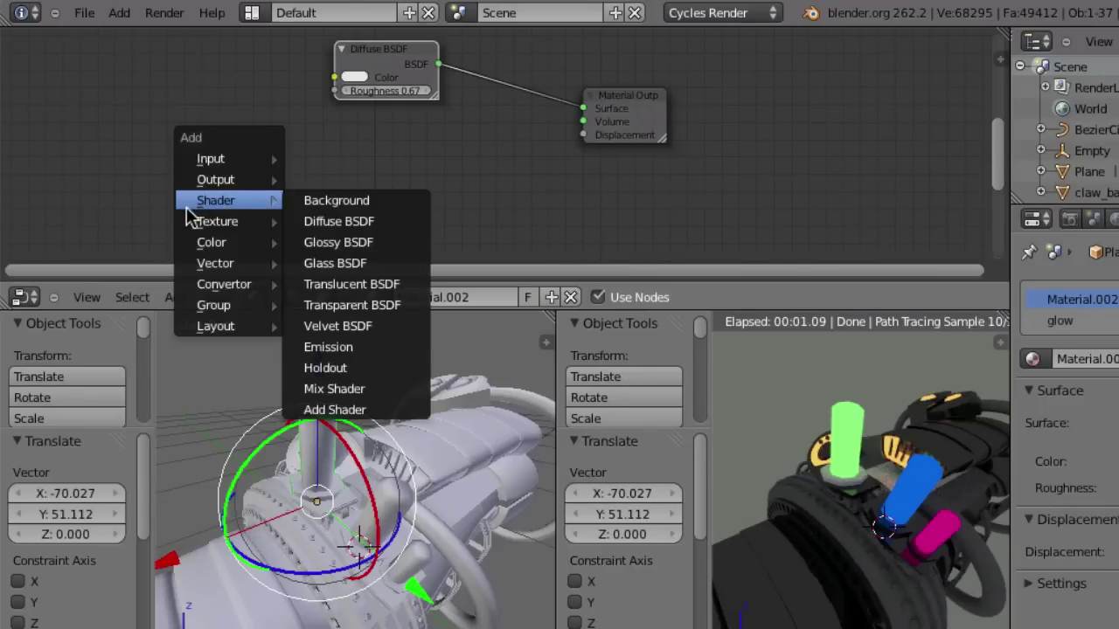
{"action": "key", "text": "Escape"}
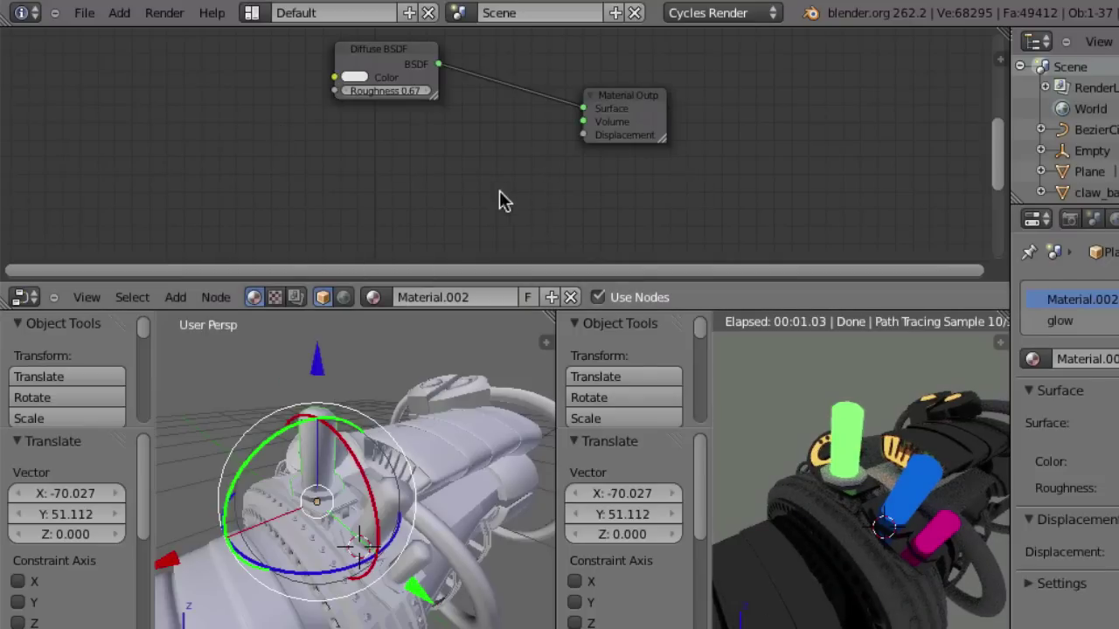
{"action": "left_click", "coordinate": [563, 94]}
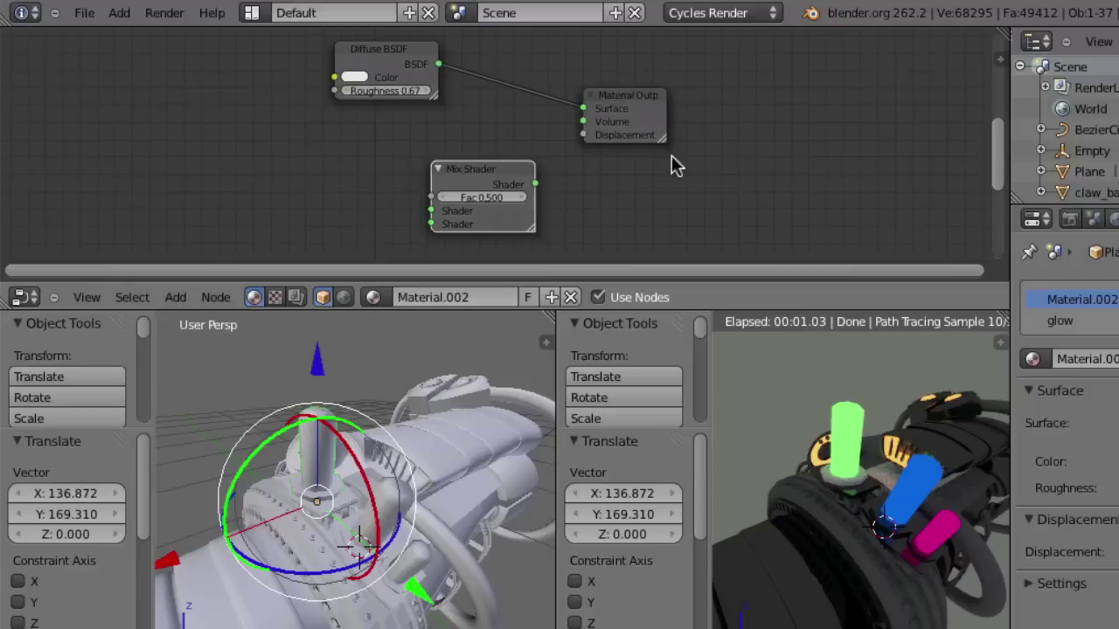
Spread the Diffuse BSDF and Material Output nodes apart to make room around the Mix Shader
{"action": "left_click_drag", "start_coordinate": [384, 54], "coordinate": [431, 211]}
{"action": "left_click", "coordinate": [450, 210]}
{"action": "left_click_drag", "start_coordinate": [628, 98], "coordinate": [727, 68]}
{"action": "left_click_drag", "start_coordinate": [744, 117], "coordinate": [791, 122]}
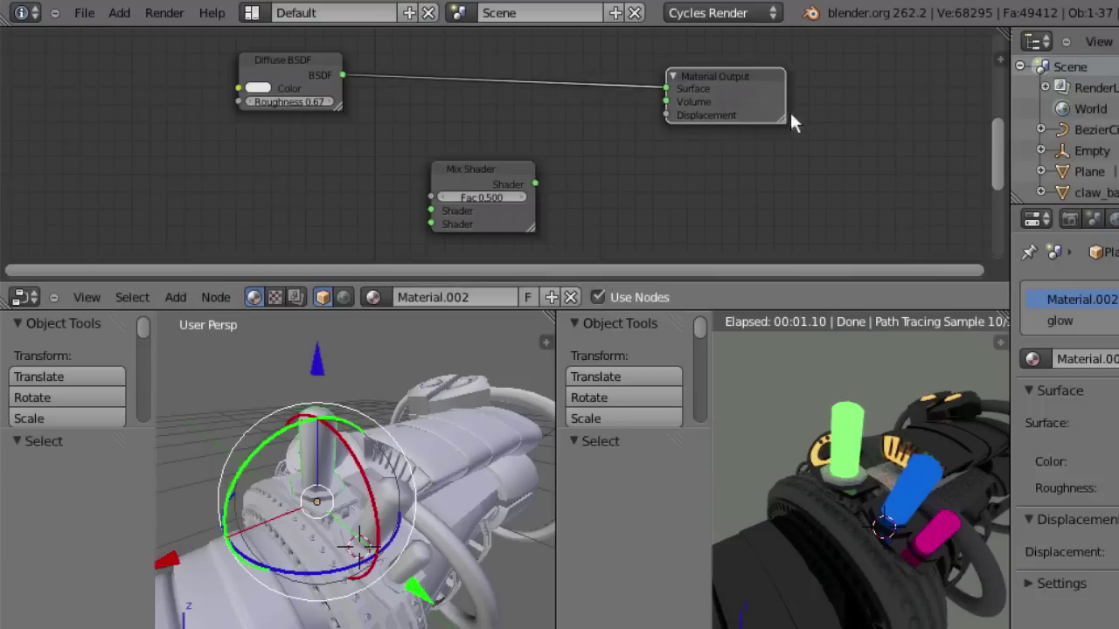
{"action": "left_click_drag", "start_coordinate": [729, 98], "coordinate": [758, 88]}
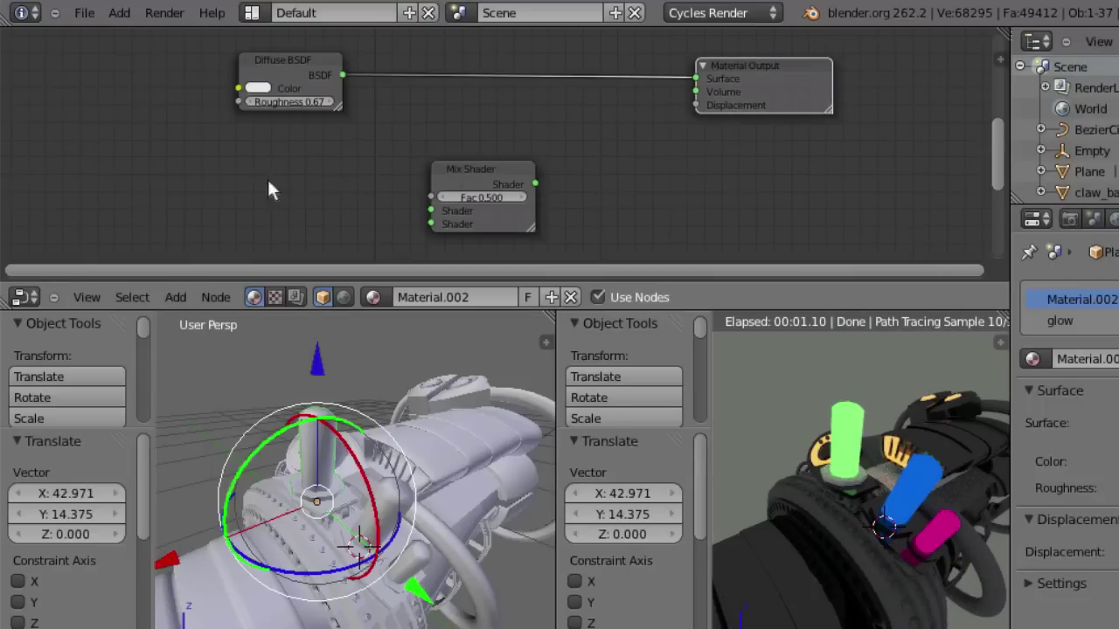
Add an RGB node below the Diffuse BSDF and link its Color to the Material Output's Surface, cutting the Diffuse BSDF's link
{"action": "key", "text": "shift+a"}
{"action": "mouse_move", "coordinate": [192, 148]}
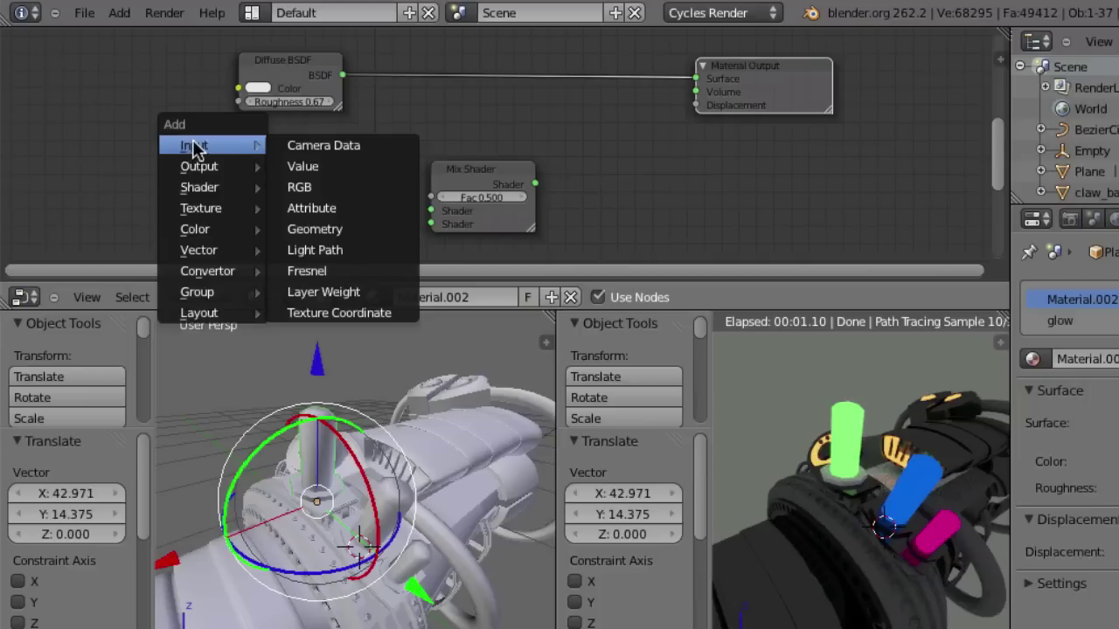
{"action": "left_click", "coordinate": [313, 186]}
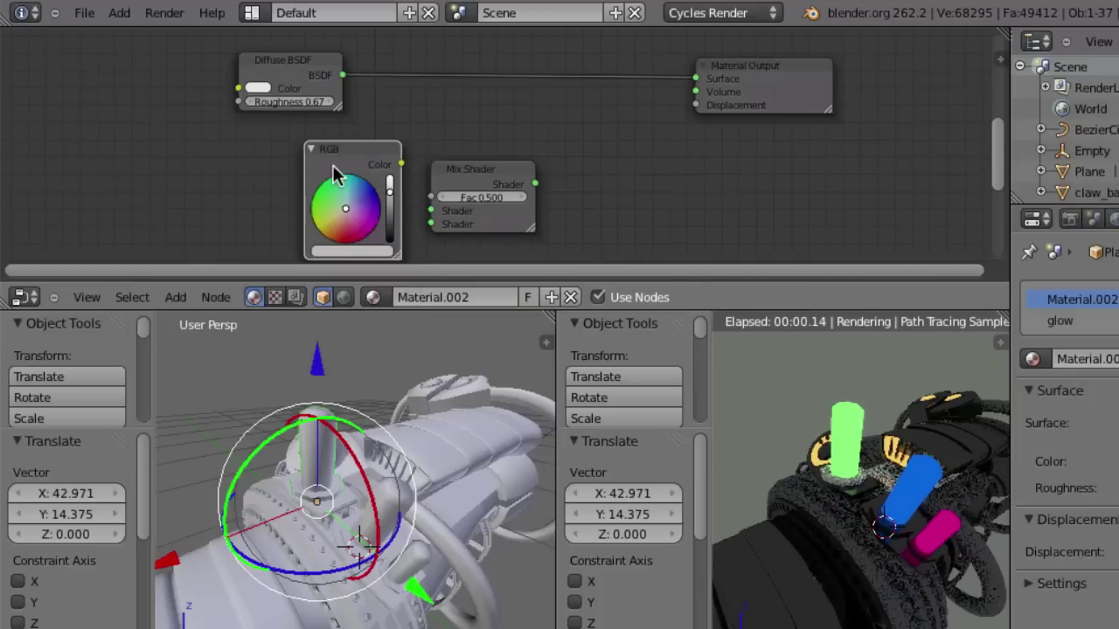
{"action": "left_click", "coordinate": [135, 156]}
{"action": "left_click_drag", "start_coordinate": [218, 150], "coordinate": [696, 78]}
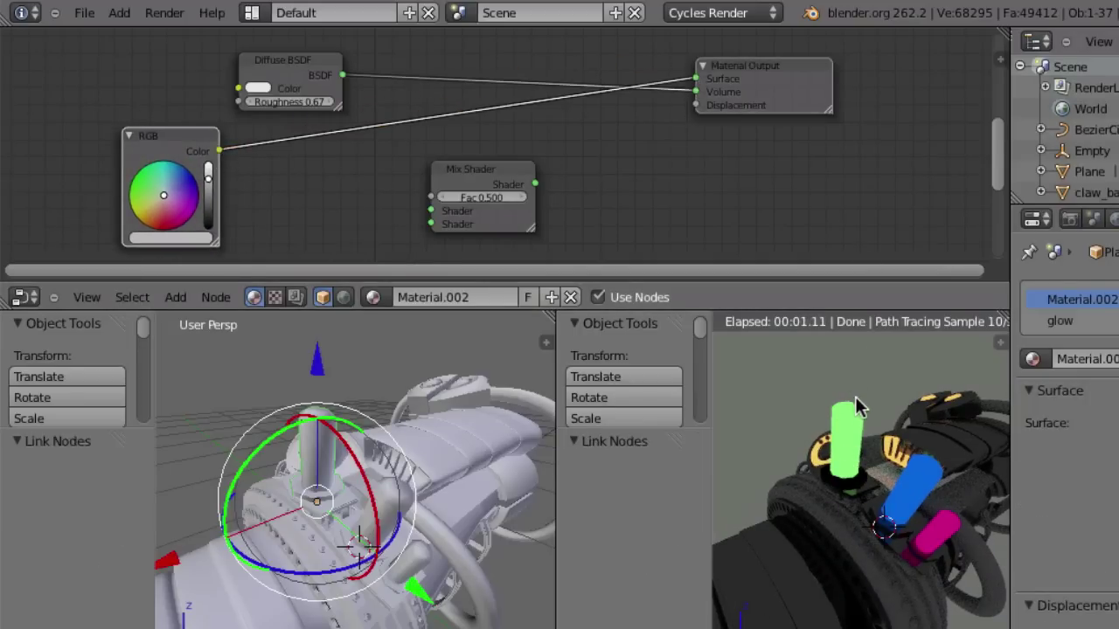
{"action": "right_click_drag", "start_coordinate": [420, 101], "coordinate": [552, 28], "text": "ctrl"}
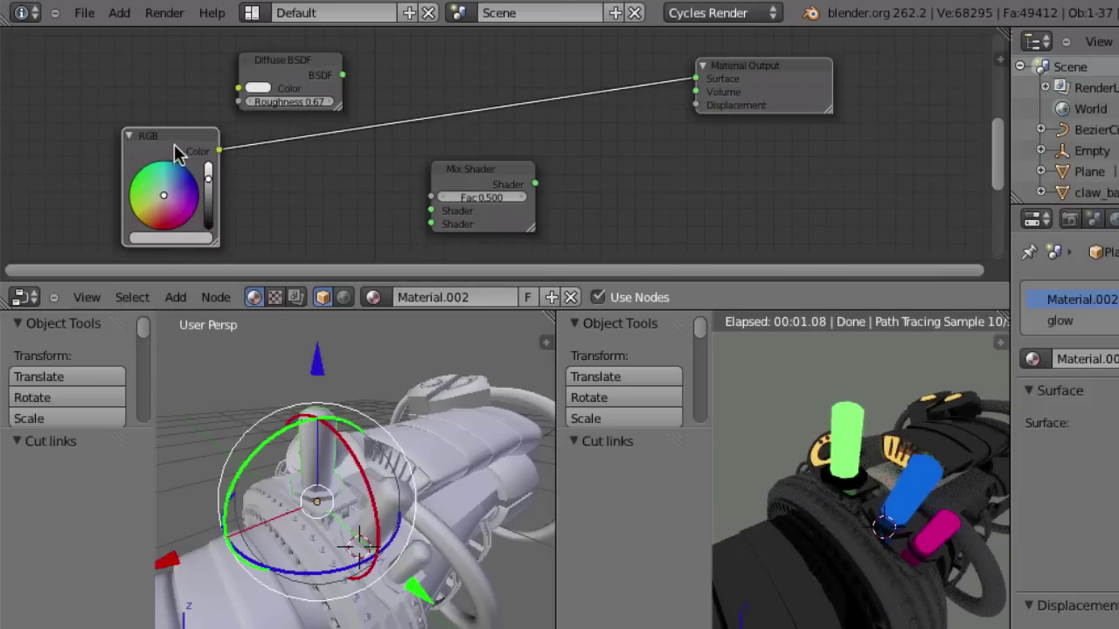
Set the RGB node to light blue, link it to the Diffuse BSDF's Color and reconnect the Diffuse BSDF to the Material Output's Surface
{"action": "left_click_drag", "start_coordinate": [150, 149], "coordinate": [119, 154]}
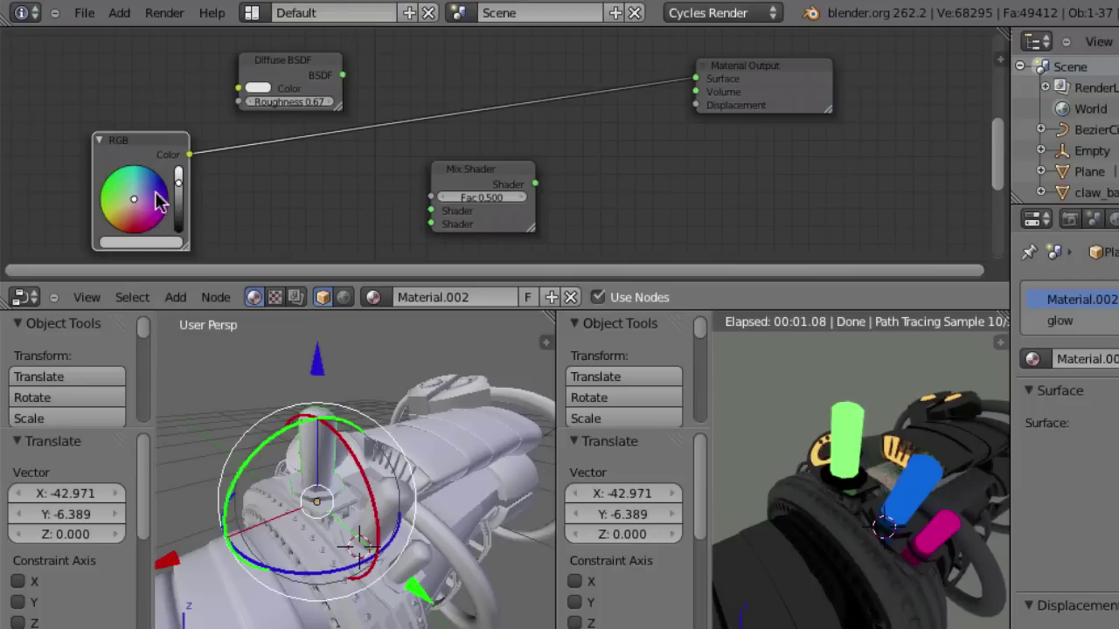
{"action": "left_click_drag", "start_coordinate": [166, 165], "coordinate": [153, 144]}
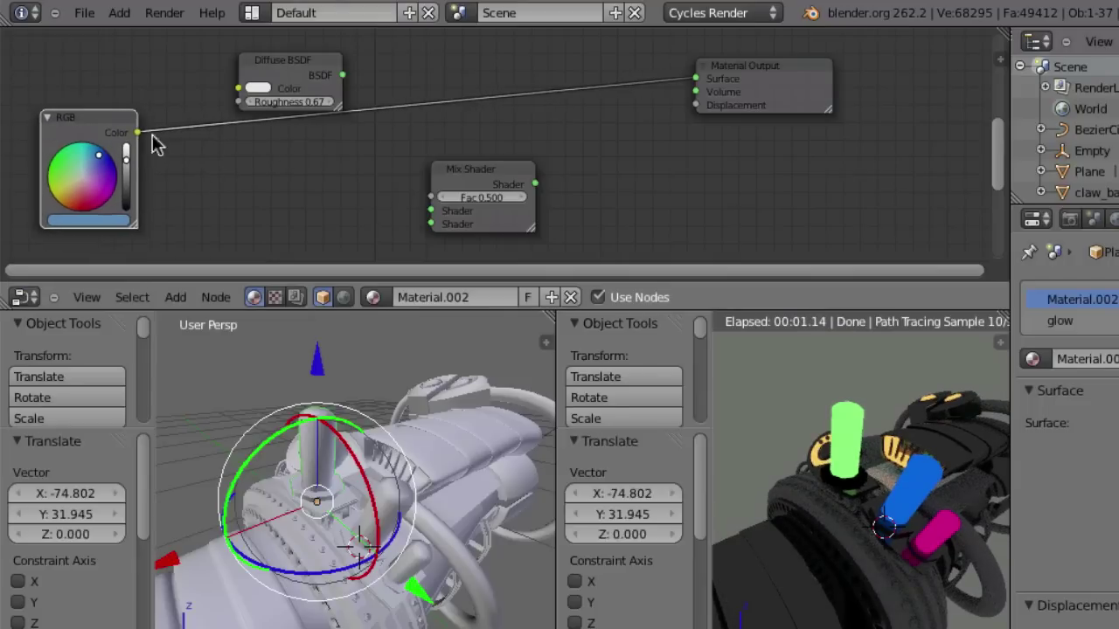
{"action": "middle_click_drag", "start_coordinate": [203, 151], "coordinate": [330, 163]}
{"action": "scroll", "coordinate": [297, 160], "scroll_direction": "up", "scroll_amount": 3}
{"action": "left_click_drag", "start_coordinate": [142, 143], "coordinate": [140, 128]}
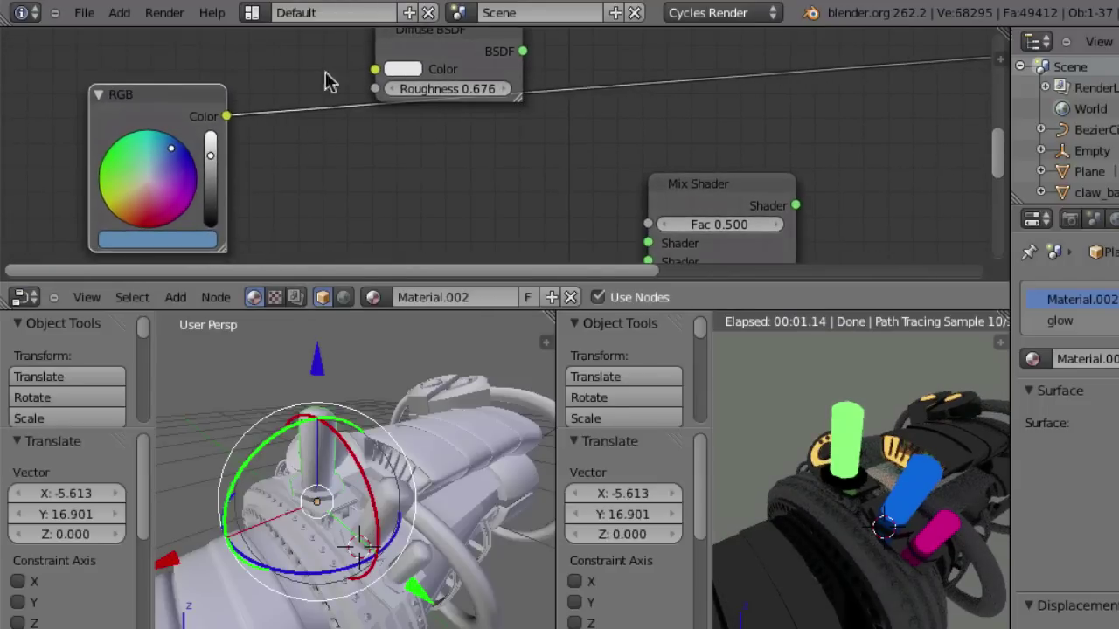
{"action": "left_click_drag", "start_coordinate": [444, 45], "coordinate": [443, 63]}
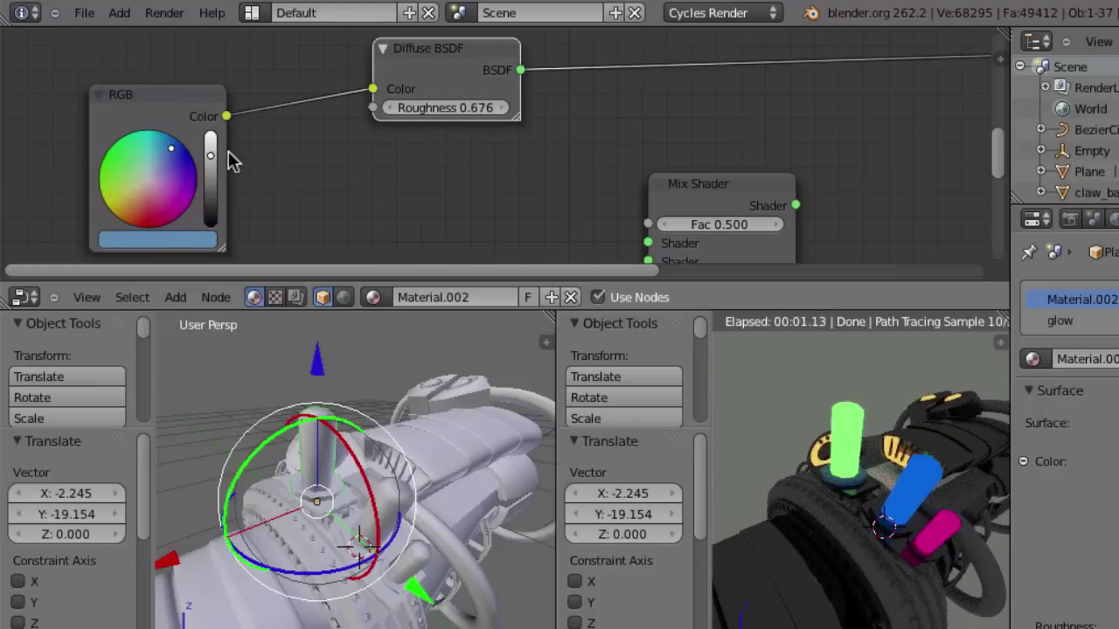
Line up the RGB, Diffuse BSDF and Material Output nodes in a row, keeping the BSDF output linked to Surface
{"action": "middle_click_drag", "start_coordinate": [690, 93], "coordinate": [587, 104]}
{"action": "scroll", "coordinate": [587, 105], "scroll_direction": "down", "scroll_amount": 1}
{"action": "left_click", "coordinate": [854, 75]}
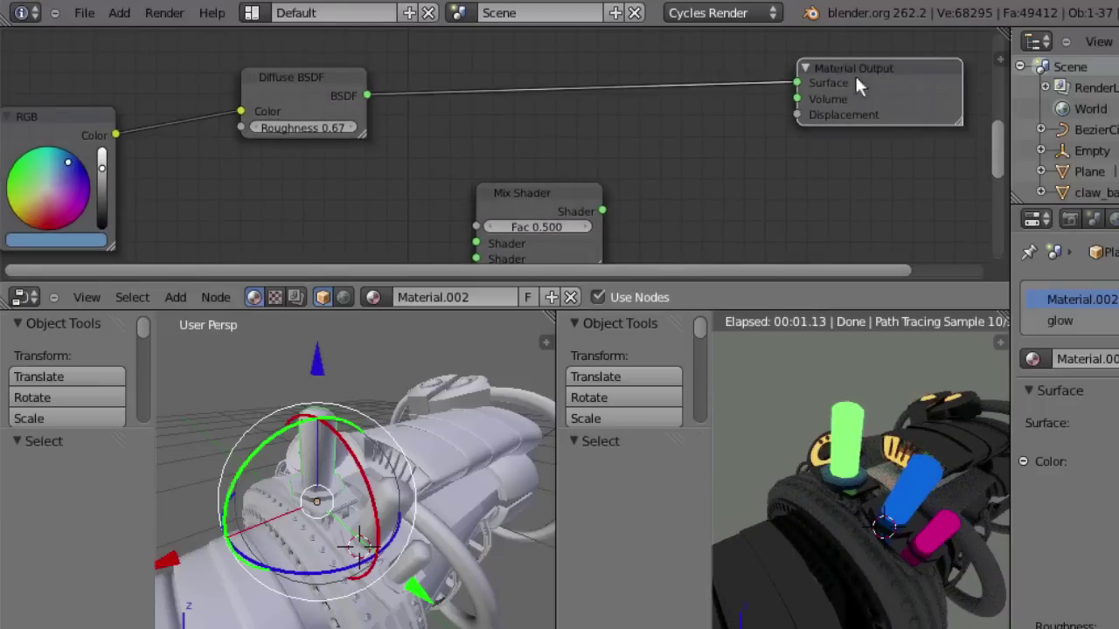
{"action": "left_click_drag", "start_coordinate": [854, 75], "coordinate": [824, 76]}
{"action": "left_click", "coordinate": [300, 74]}
{"action": "left_click_drag", "start_coordinate": [300, 77], "coordinate": [323, 68]}
{"action": "left_click_drag", "start_coordinate": [45, 125], "coordinate": [79, 89]}
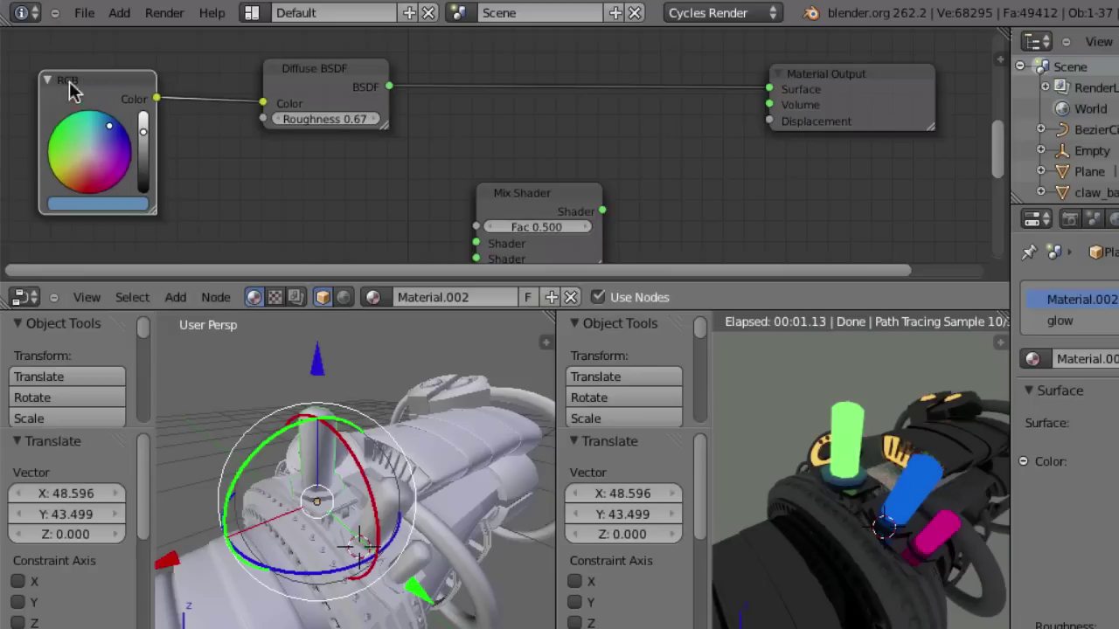
{"action": "left_click_drag", "start_coordinate": [282, 84], "coordinate": [278, 83]}
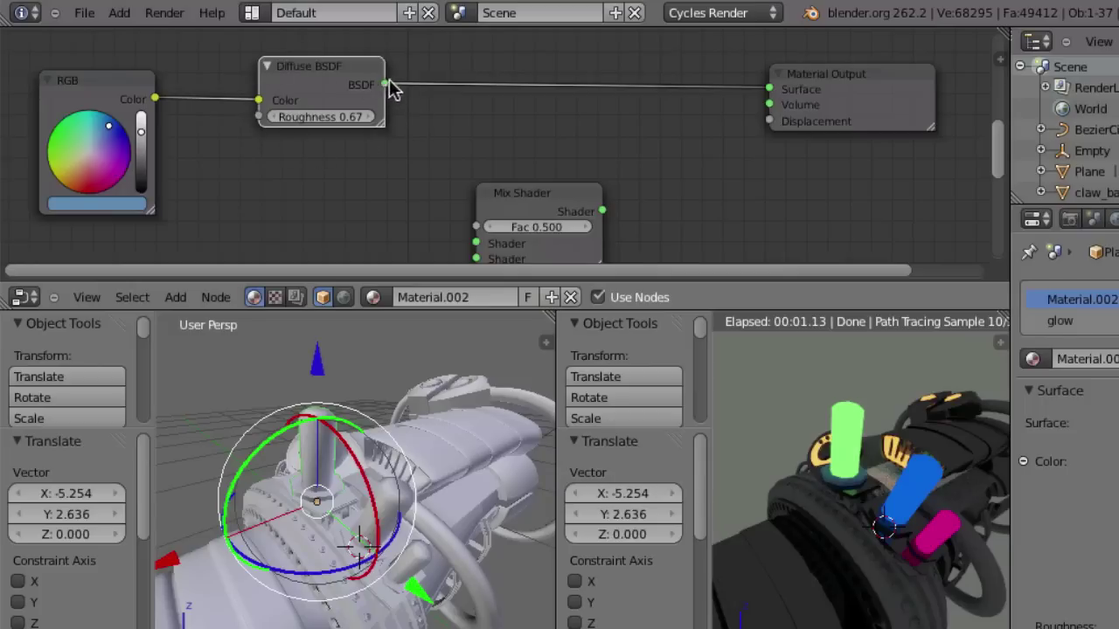
{"action": "left_click_drag", "start_coordinate": [395, 107], "coordinate": [729, 125]}
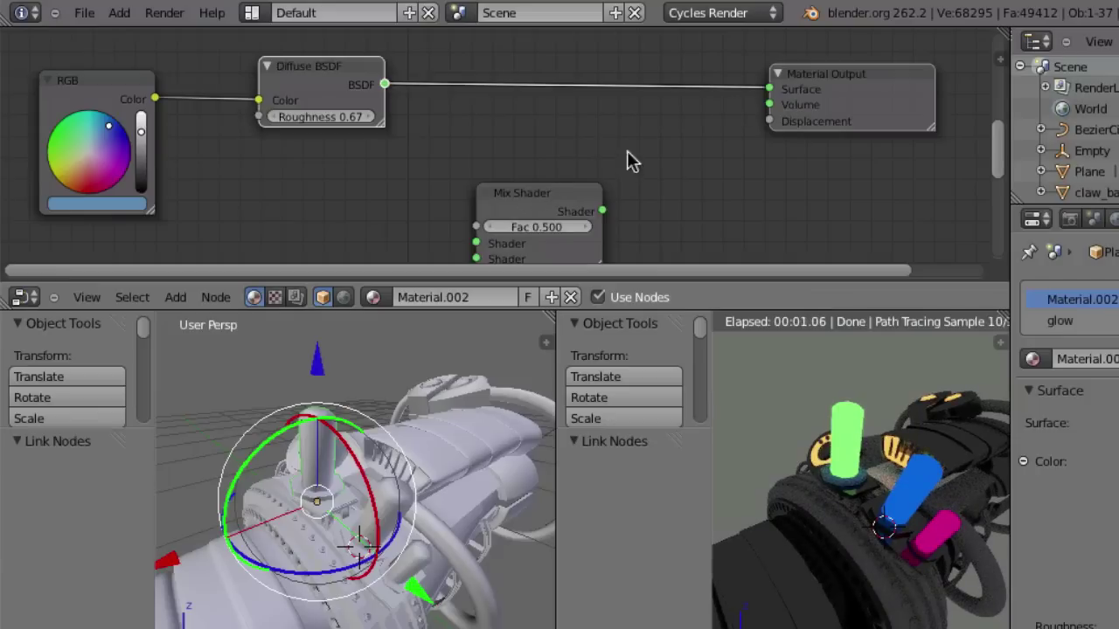
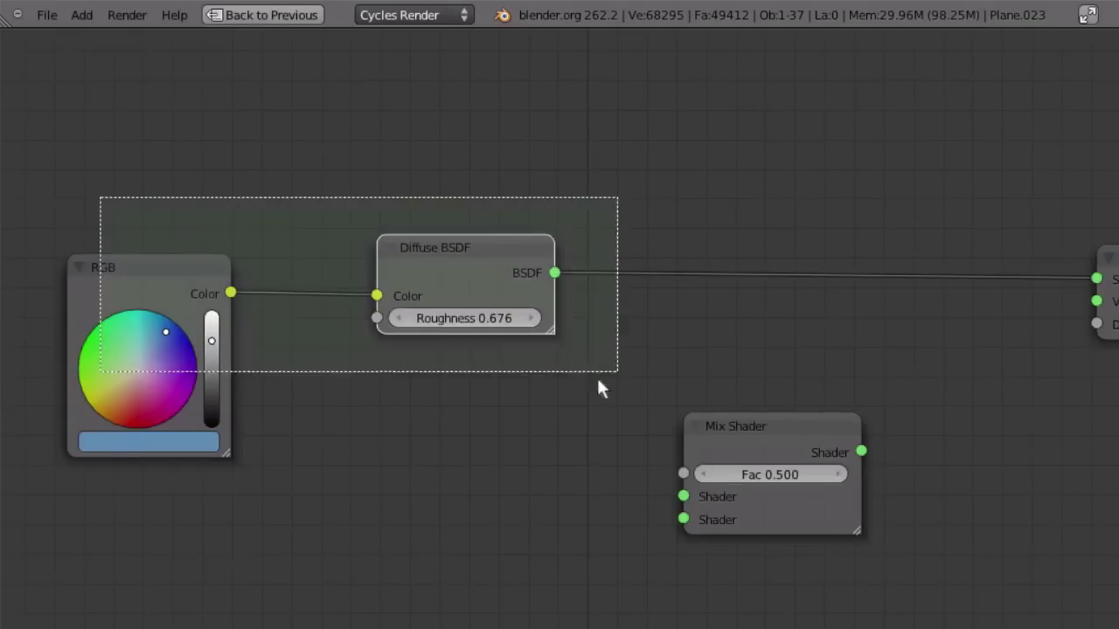
Duplicate the RGB and Diffuse BSDF nodes together and place the copies below the originals
{"action": "key", "text": "shift+d"}
{"action": "left_click", "coordinate": [437, 502]}
{"action": "left_click", "coordinate": [760, 288]}
{"action": "key", "text": "ctrl+Up"}
{"action": "scroll", "coordinate": [568, 147], "scroll_direction": "down", "scroll_amount": 2}
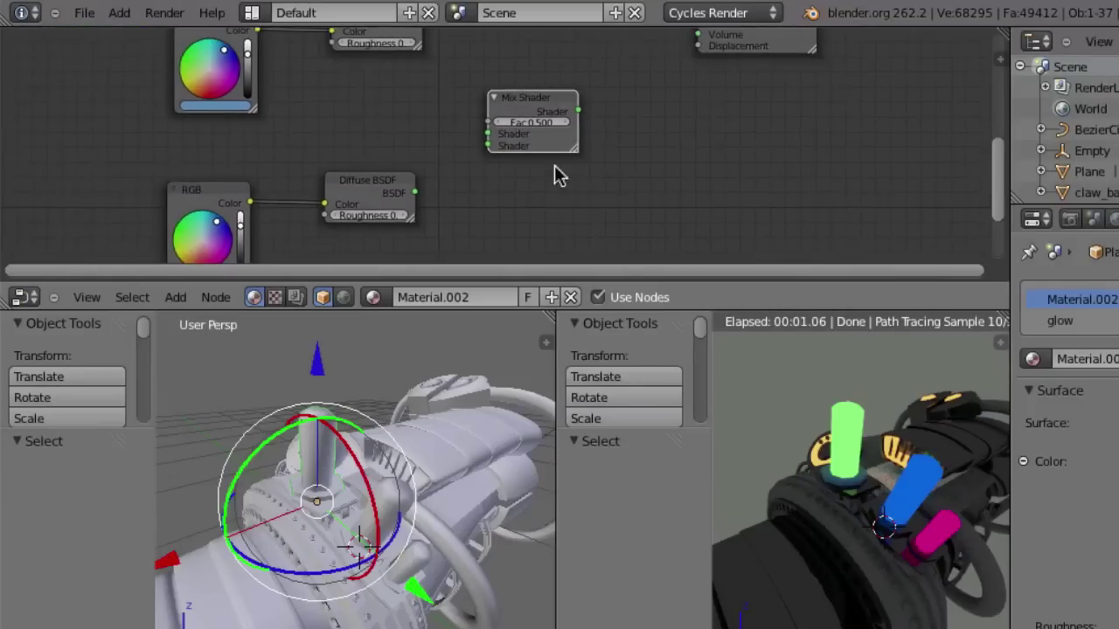
Enlarge the Node Editor and connect the upper and lower Diffuse BSDF outputs to the Mix Shader's first and second Shader inputs
{"action": "middle_click_drag", "start_coordinate": [564, 172], "coordinate": [577, 211]}
{"action": "left_click_drag", "start_coordinate": [538, 308], "coordinate": [538, 404]}
{"action": "left_click_drag", "start_coordinate": [512, 225], "coordinate": [532, 212]}
{"action": "left_click_drag", "start_coordinate": [392, 101], "coordinate": [523, 209]}
{"action": "left_click_drag", "start_coordinate": [429, 280], "coordinate": [523, 221]}
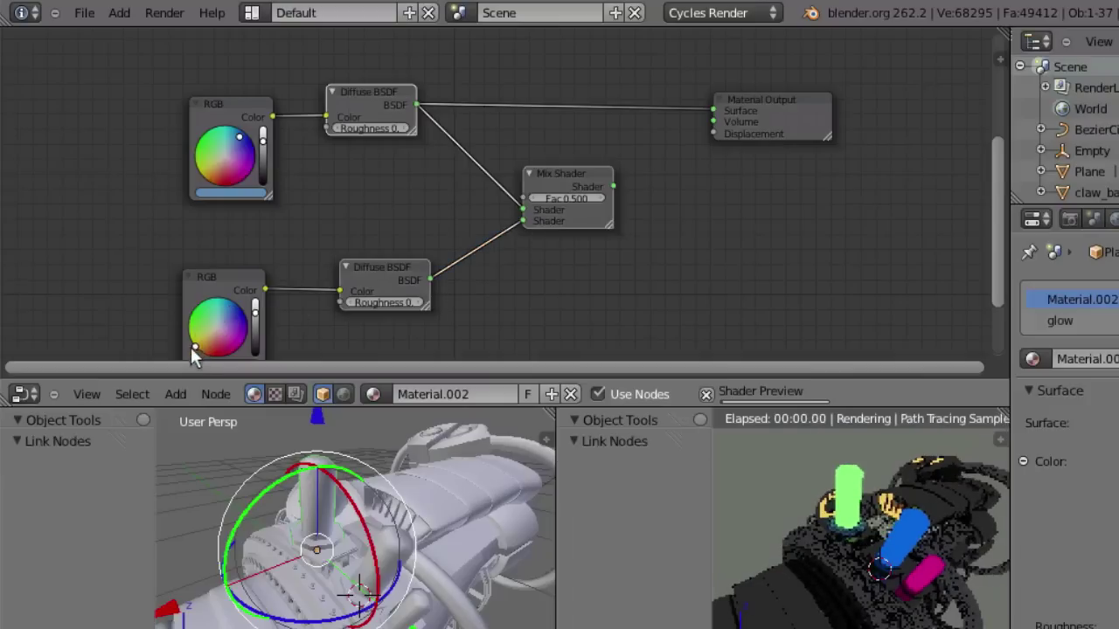
Color the upper RGB node deep blue and the lower one yellow, and feed the Mix Shader into Surface, replacing the direct Diffuse BSDF link
{"action": "left_click", "coordinate": [251, 140]}
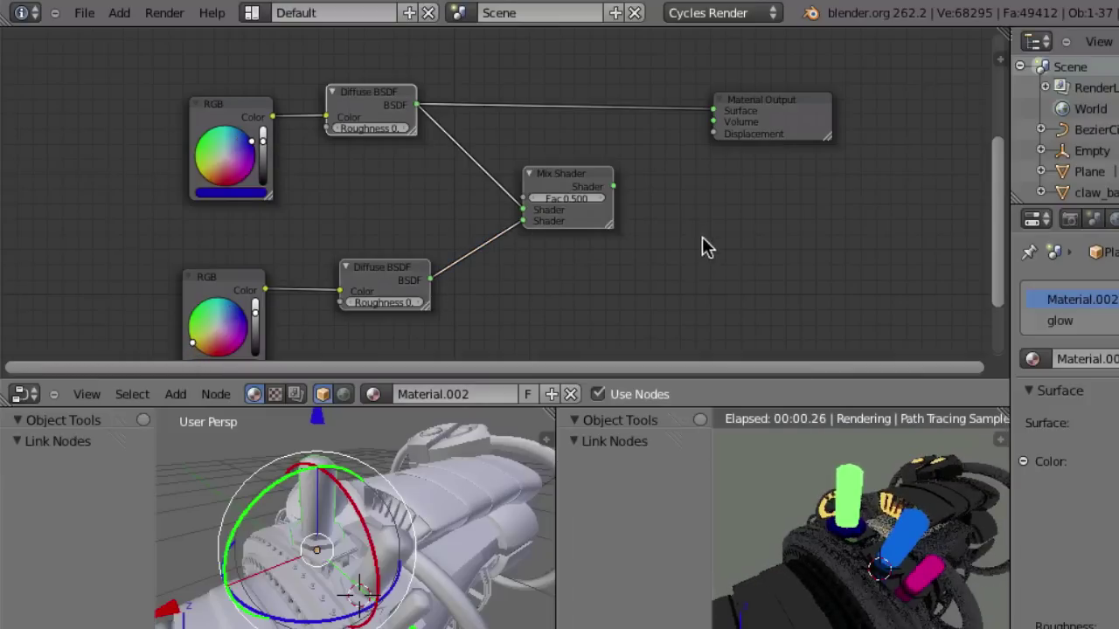
{"action": "left_click_drag", "start_coordinate": [600, 186], "coordinate": [549, 181]}
{"action": "left_click_drag", "start_coordinate": [663, 133], "coordinate": [715, 111]}
{"action": "right_click_drag", "start_coordinate": [559, 137], "coordinate": [646, 61], "text": "ctrl"}
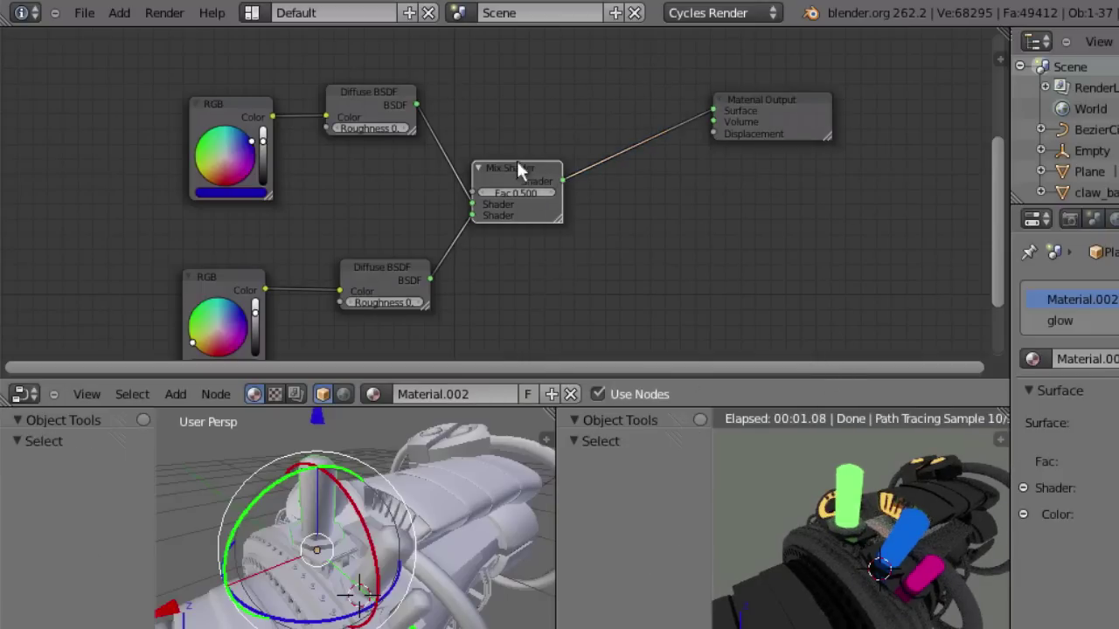
Reposition the Mix Shader between the Diffuse BSDF and Material Output nodes and set its Fac to 1.000
{"action": "left_click_drag", "start_coordinate": [516, 170], "coordinate": [560, 160]}
{"action": "left_click_drag", "start_coordinate": [370, 250], "coordinate": [375, 252]}
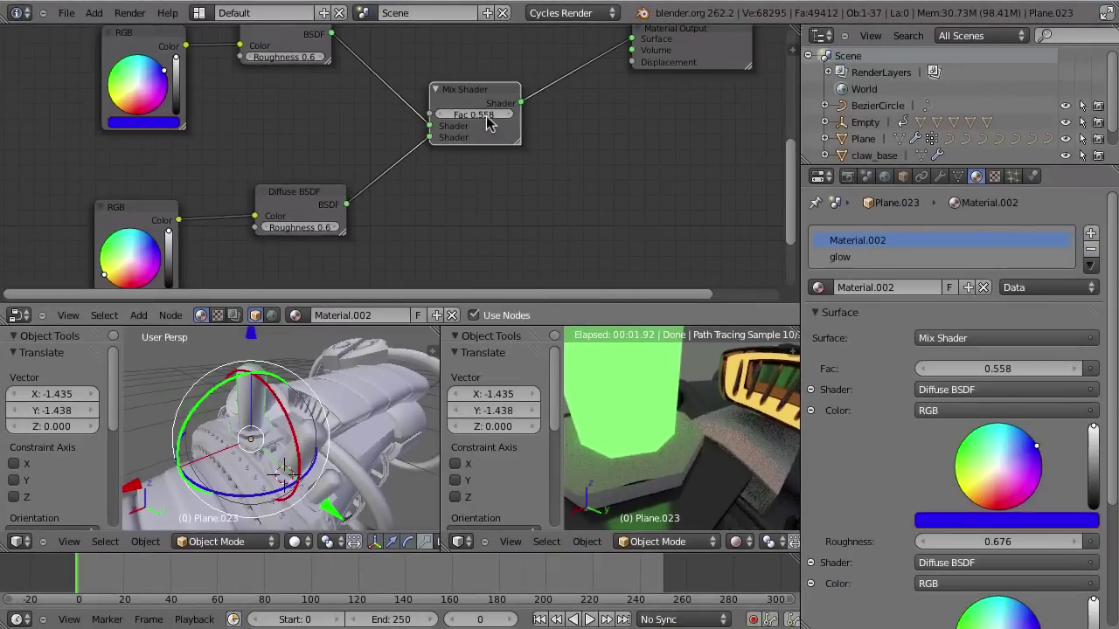
{"action": "left_click_drag", "start_coordinate": [486, 123], "coordinate": [527, 120]}
{"action": "middle_click_drag", "start_coordinate": [476, 129], "coordinate": [489, 177]}
{"action": "left_click_drag", "start_coordinate": [489, 163], "coordinate": [530, 217]}
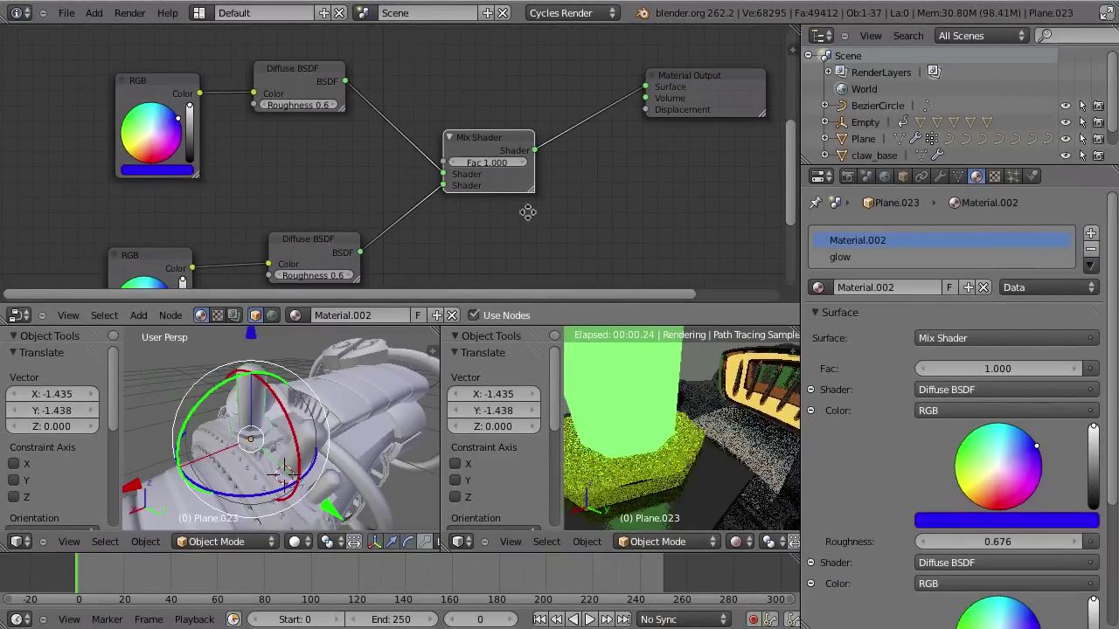
Move the lower RGB node up, closer to its Diffuse BSDF node
{"action": "middle_click_drag", "start_coordinate": [530, 217], "coordinate": [533, 113]}
{"action": "left_click_drag", "start_coordinate": [159, 158], "coordinate": [171, 128]}
{"action": "middle_click_drag", "start_coordinate": [464, 144], "coordinate": [463, 274]}
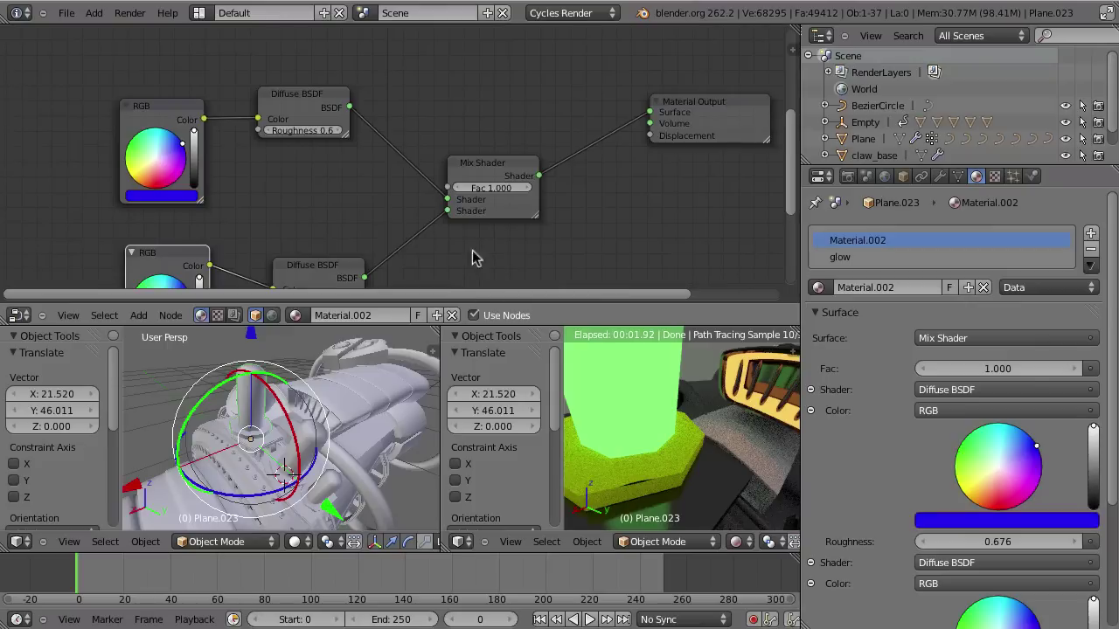
Set the Mix Shader's Fac to 0.000 and shift the upper RGB and Diffuse BSDF nodes slightly closer to the Mix Shader
{"action": "left_click_drag", "start_coordinate": [489, 186], "coordinate": [419, 187]}
{"action": "left_click", "coordinate": [162, 120]}
{"action": "left_click_drag", "start_coordinate": [162, 120], "coordinate": [160, 117]}
{"action": "left_click_drag", "start_coordinate": [309, 94], "coordinate": [314, 103]}
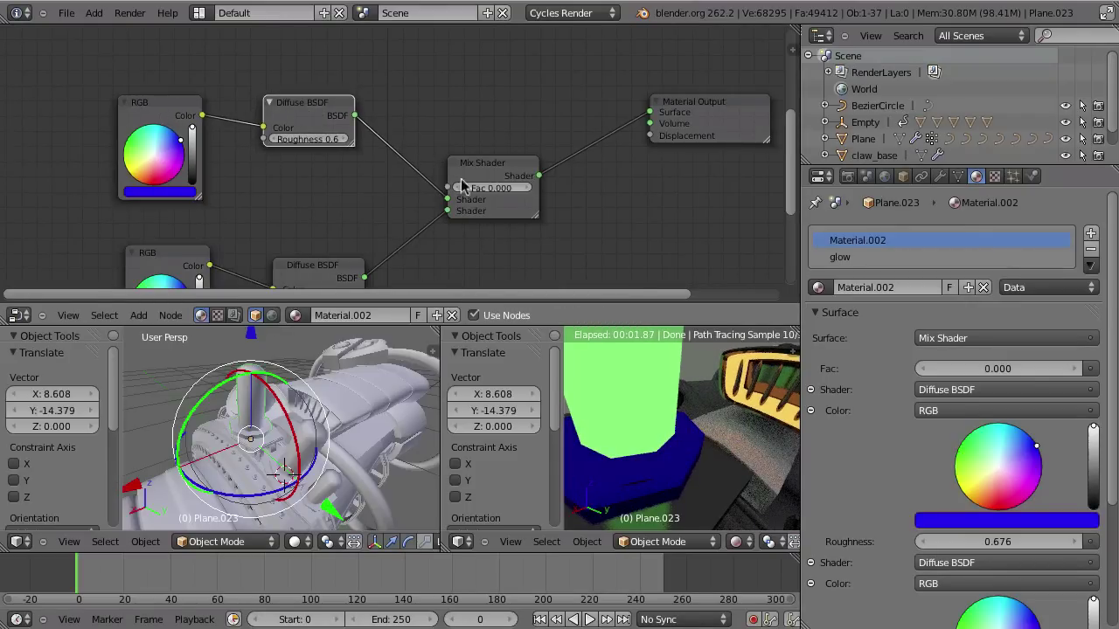
Lower the Mix Shader and Material Output nodes, placing the Mix Shader close beside the lower Diffuse BSDF
{"action": "scroll", "coordinate": [604, 200], "scroll_direction": "down", "scroll_amount": 3}
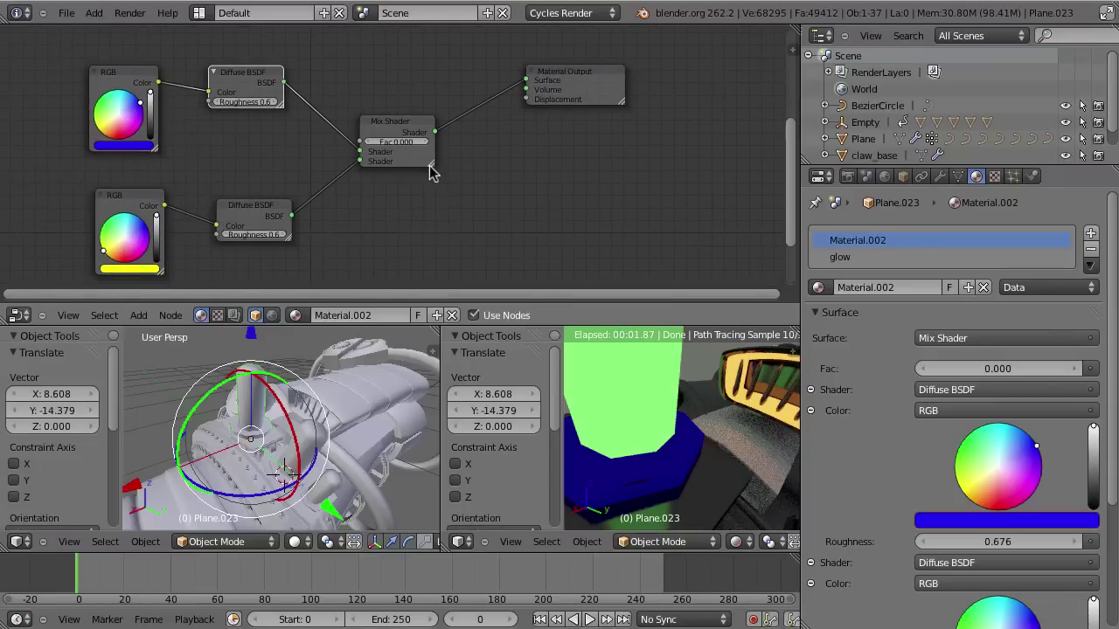
{"action": "middle_click_drag", "start_coordinate": [459, 181], "coordinate": [421, 191]}
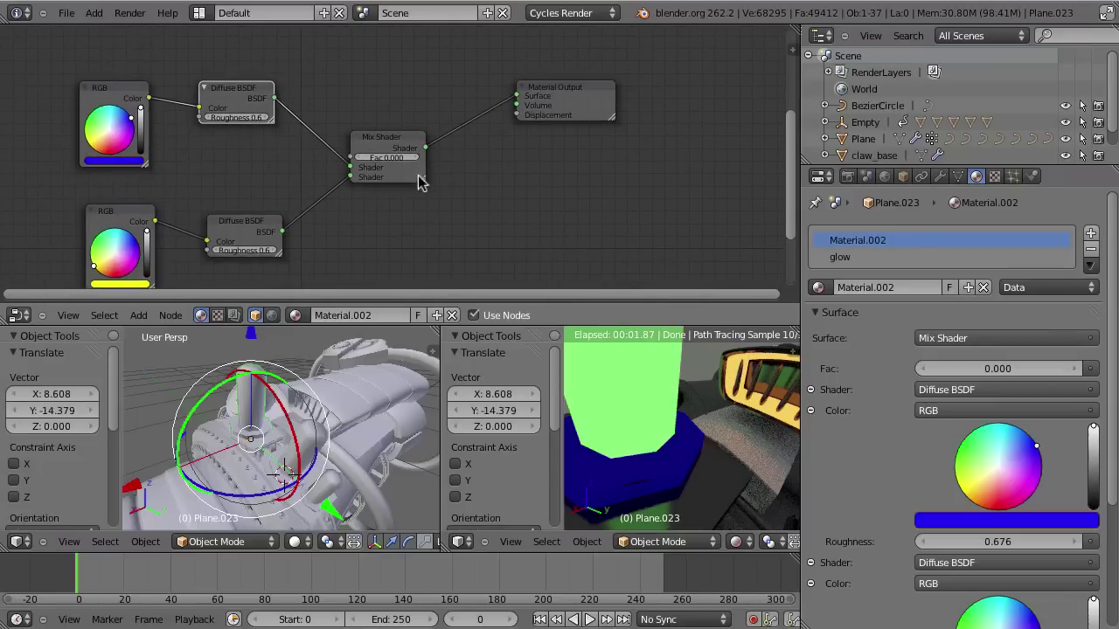
{"action": "left_click_drag", "start_coordinate": [380, 145], "coordinate": [386, 196]}
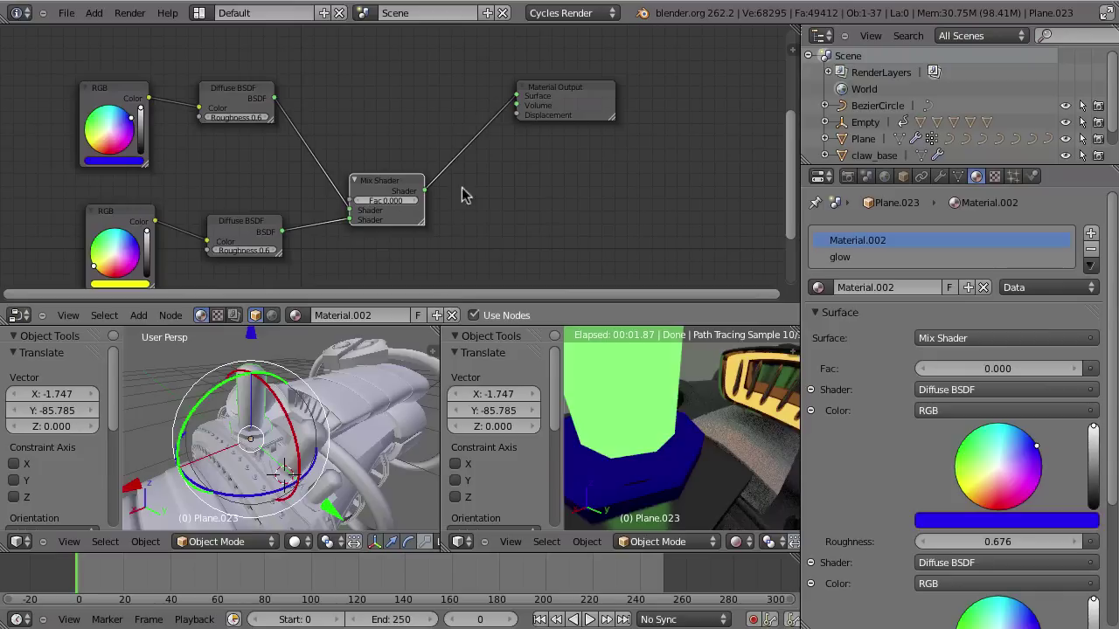
{"action": "left_click_drag", "start_coordinate": [572, 101], "coordinate": [593, 177]}
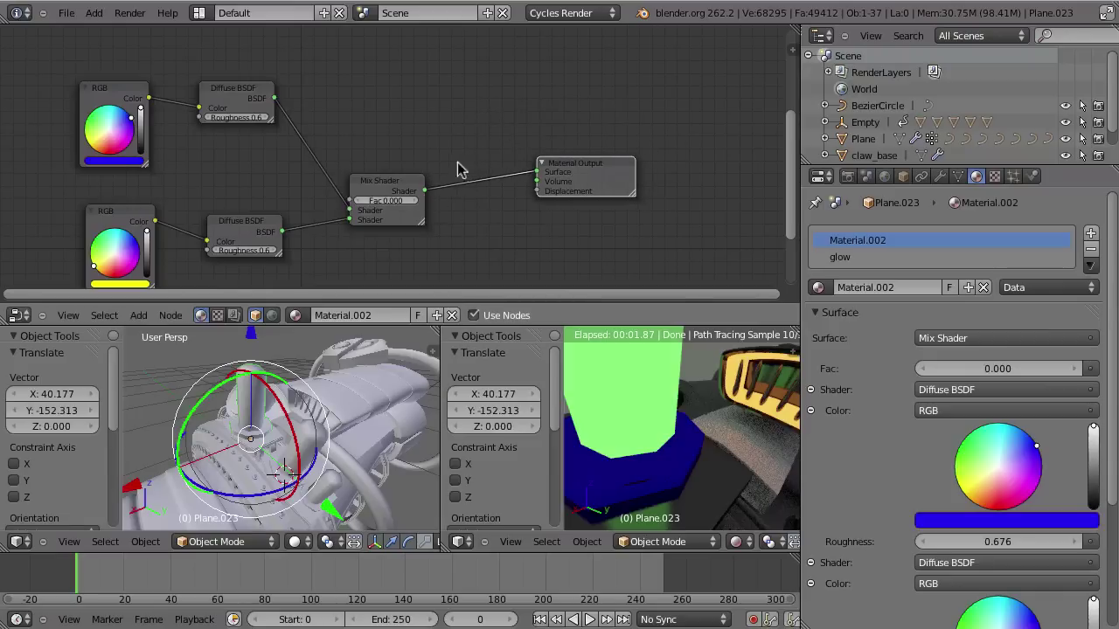
{"action": "left_click_drag", "start_coordinate": [382, 194], "coordinate": [327, 197]}
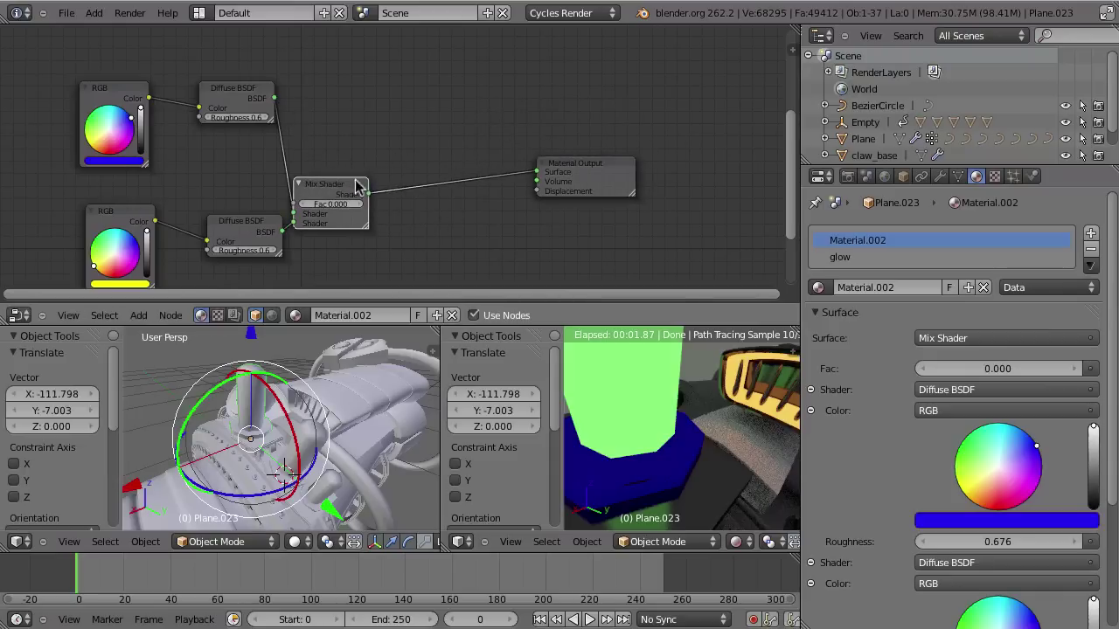
Delete the Mix Shader together with the lower RGB and lower Diffuse BSDF nodes
{"action": "middle_click_drag", "start_coordinate": [349, 181], "coordinate": [404, 153]}
{"action": "scroll", "coordinate": [385, 207], "scroll_direction": "down", "scroll_amount": 1}
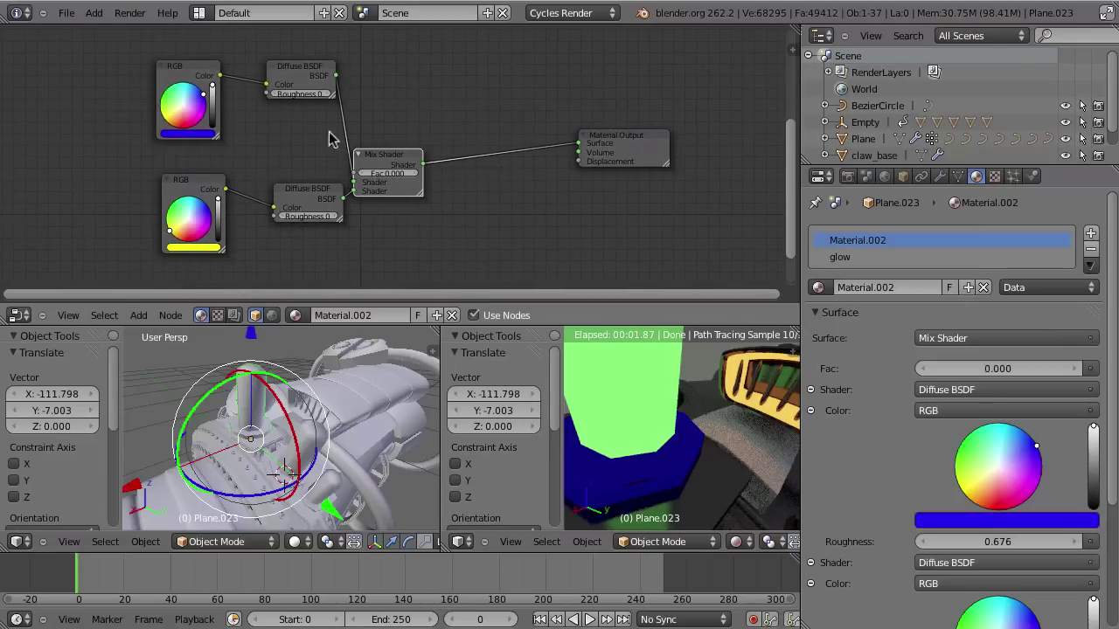
{"action": "left_click", "coordinate": [194, 201]}
{"action": "left_click", "coordinate": [321, 200], "text": "shift"}
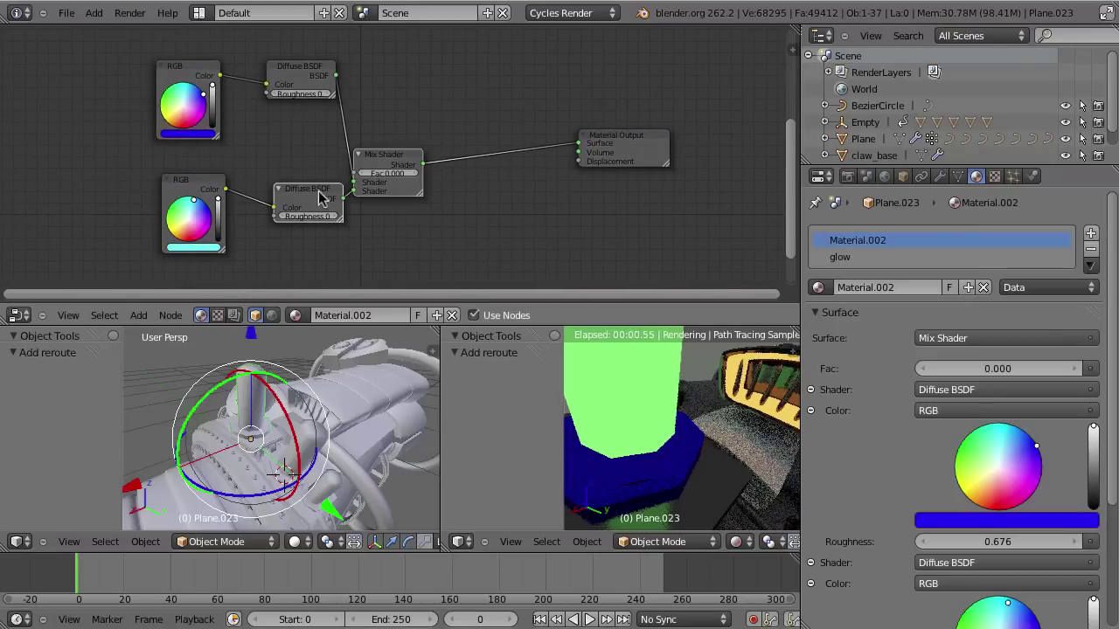
{"action": "key", "text": "x"}
{"action": "left_click", "coordinate": [201, 199]}
{"action": "key", "text": "x"}
Connect the remaining Diffuse BSDF directly to the Material Output's Surface and recolor its RGB node dark grey
{"action": "left_click_drag", "start_coordinate": [335, 75], "coordinate": [569, 105]}
{"action": "mouse_move", "coordinate": [203, 101]}
{"action": "left_mouse_down"}
{"action": "mouse_move", "coordinate": [182, 107]}
{"action": "mouse_move", "coordinate": [222, 109]}
{"action": "left_mouse_up"}
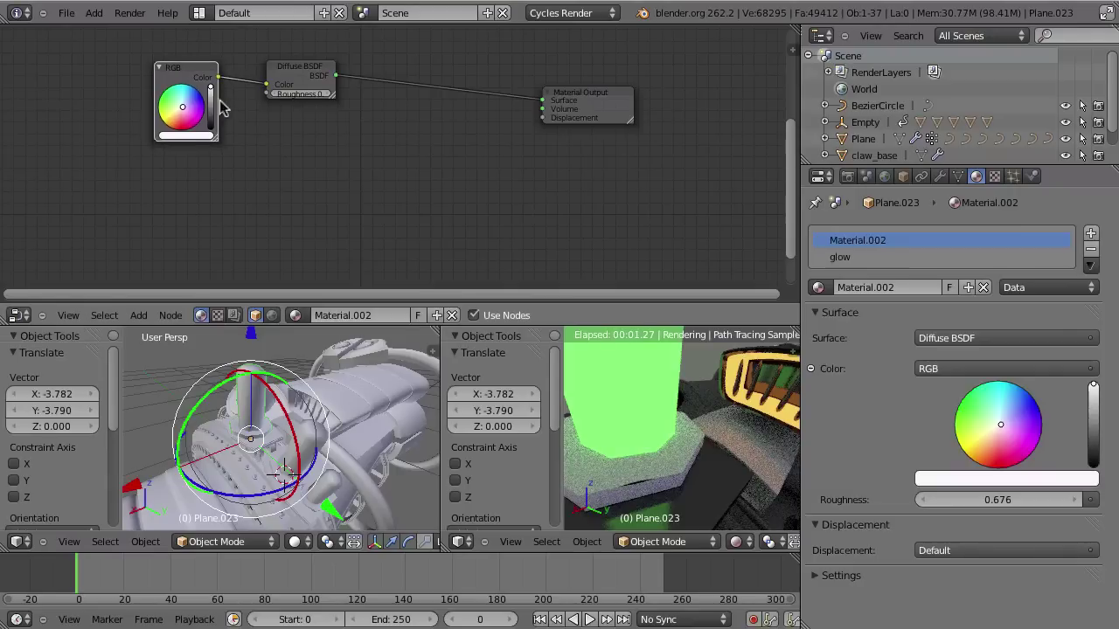
{"action": "left_click", "coordinate": [210, 109]}
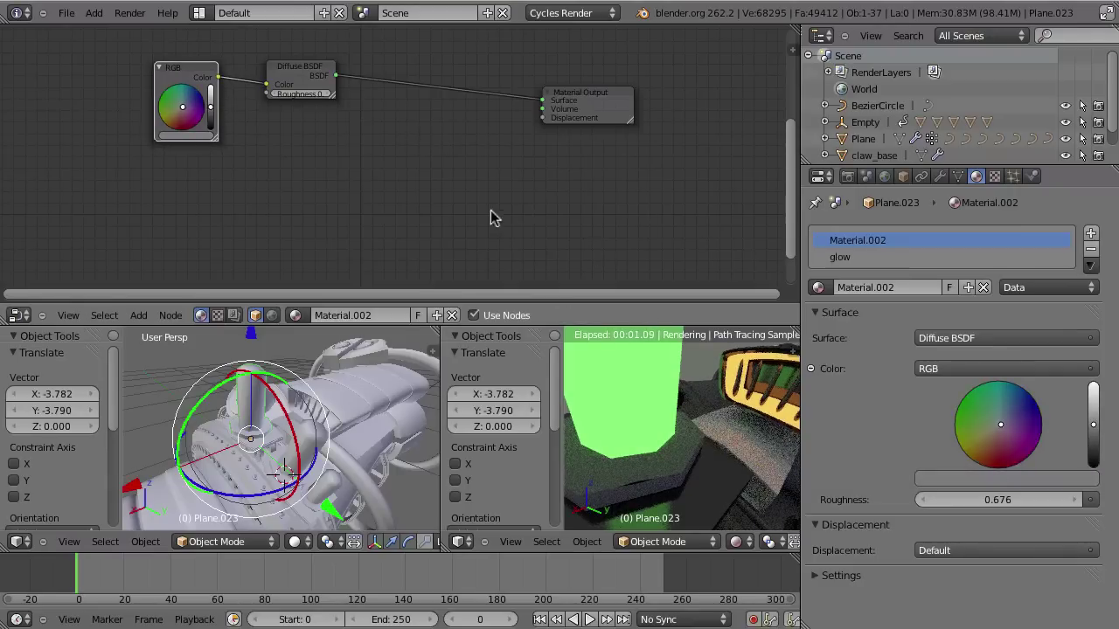
Inspect the whole rendered model, and assign the existing metal material to the unshaded part beneath the upper cover, Plane.014
{"action": "key", "text": "ctrl+Up"}
{"action": "scroll", "coordinate": [570, 332], "scroll_direction": "down", "scroll_amount": 5}
{"action": "mouse_move", "coordinate": [657, 345]}
{"action": "middle_mouse_down"}
{"action": "mouse_move", "coordinate": [584, 335]}
{"action": "mouse_move", "coordinate": [524, 272]}
{"action": "mouse_move", "coordinate": [645, 279]}
{"action": "mouse_move", "coordinate": [660, 339]}
{"action": "middle_mouse_up"}
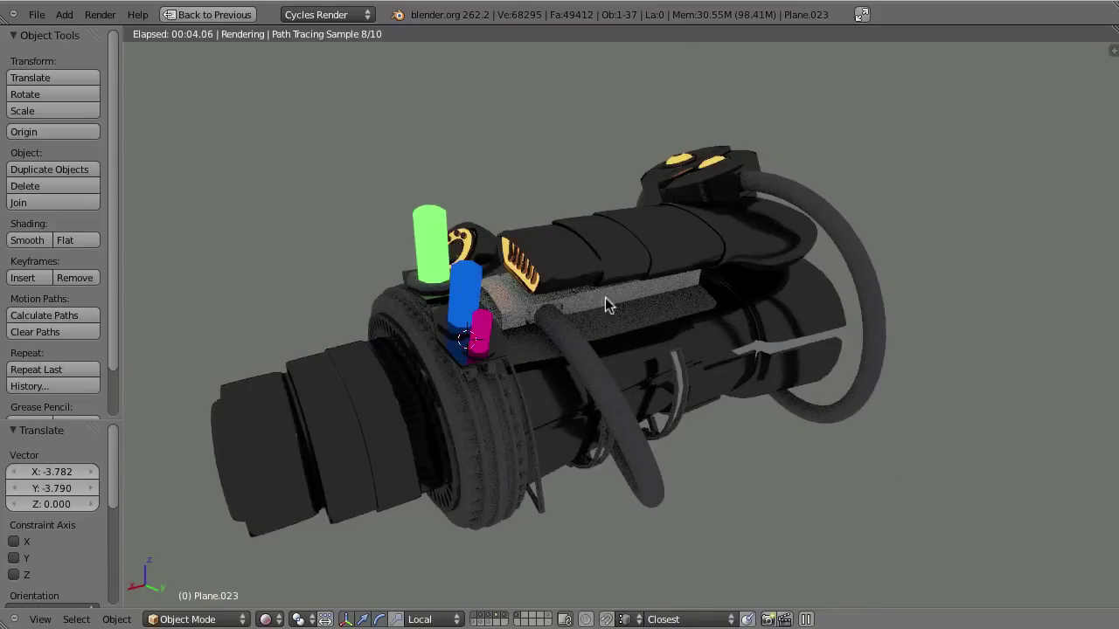
{"action": "key", "text": "ctrl+Up"}
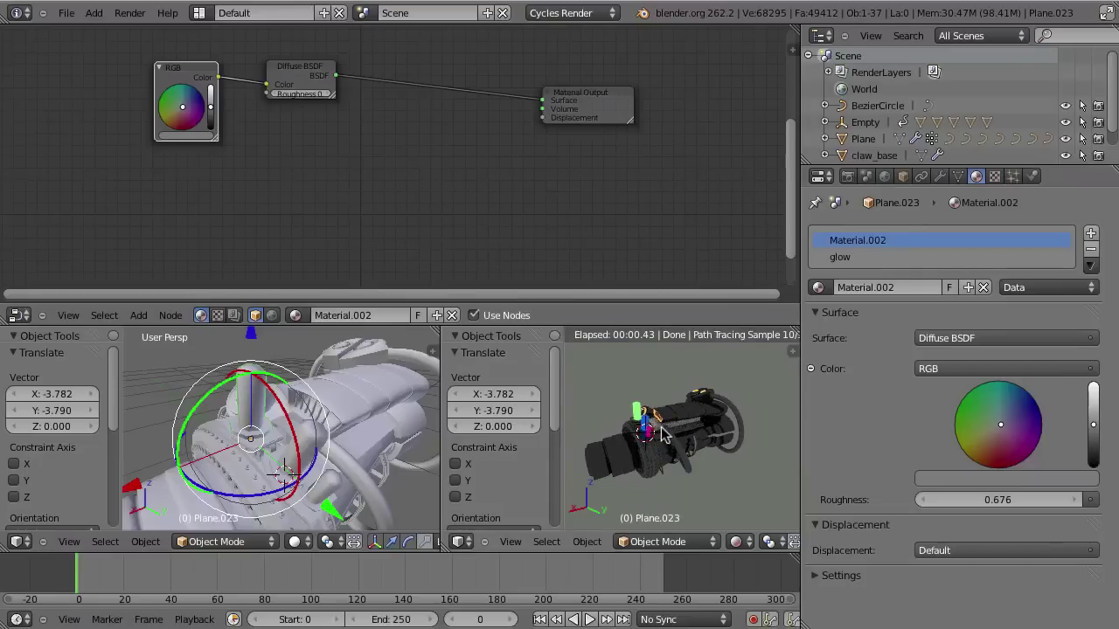
{"action": "scroll", "coordinate": [633, 447], "scroll_direction": "up", "scroll_amount": 5}
{"action": "scroll", "coordinate": [646, 450], "scroll_direction": "up", "scroll_amount": 3}
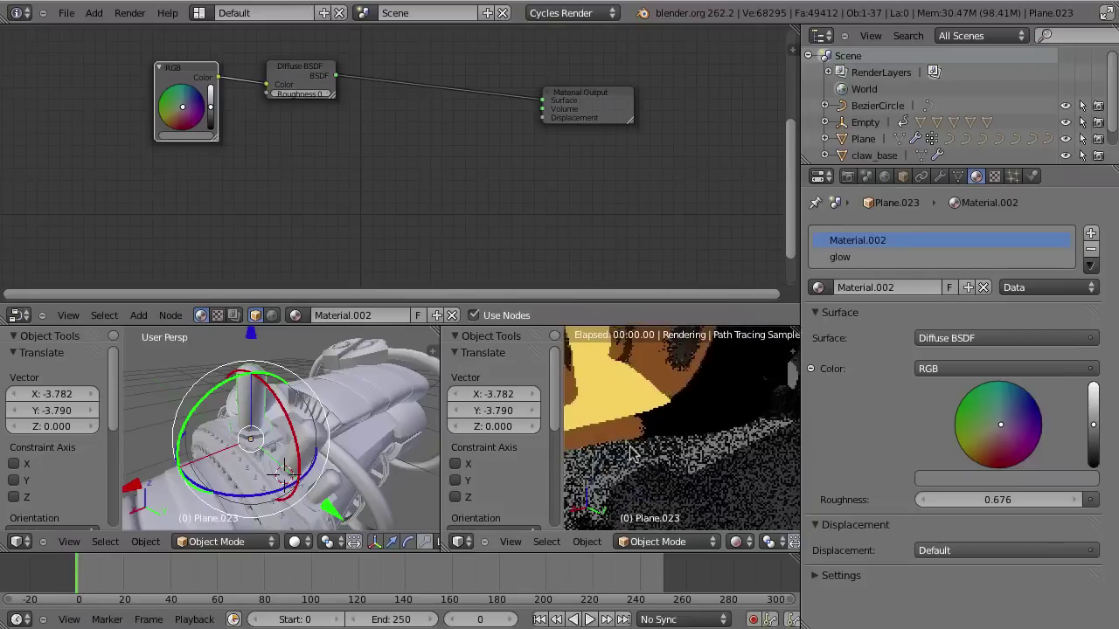
{"action": "right_click", "coordinate": [715, 503]}
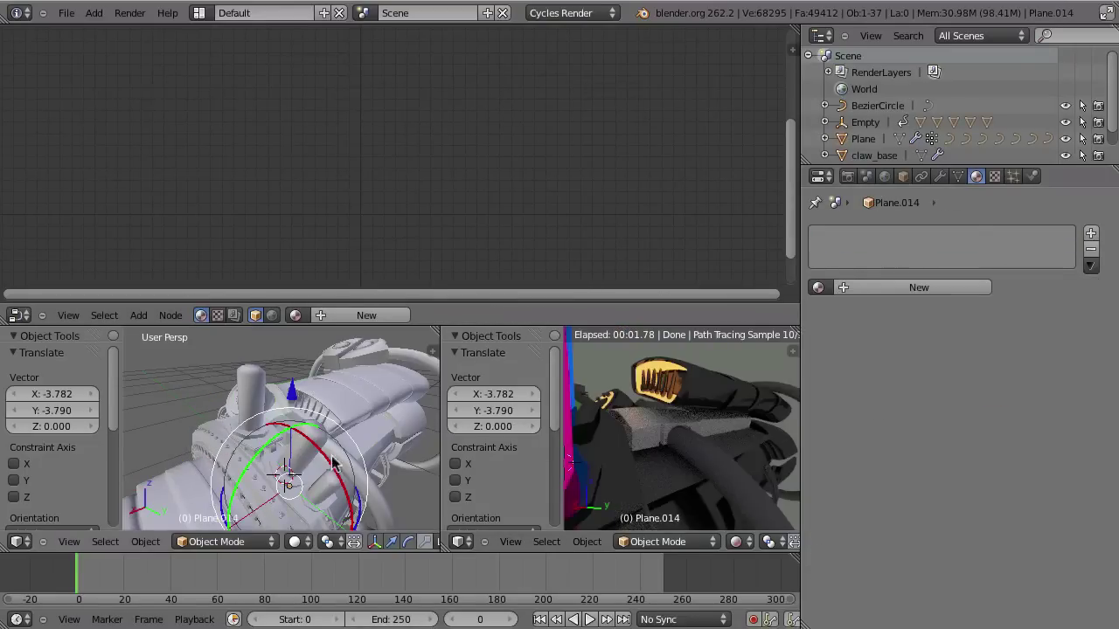
{"action": "middle_click_drag", "start_coordinate": [298, 437], "coordinate": [585, 400]}
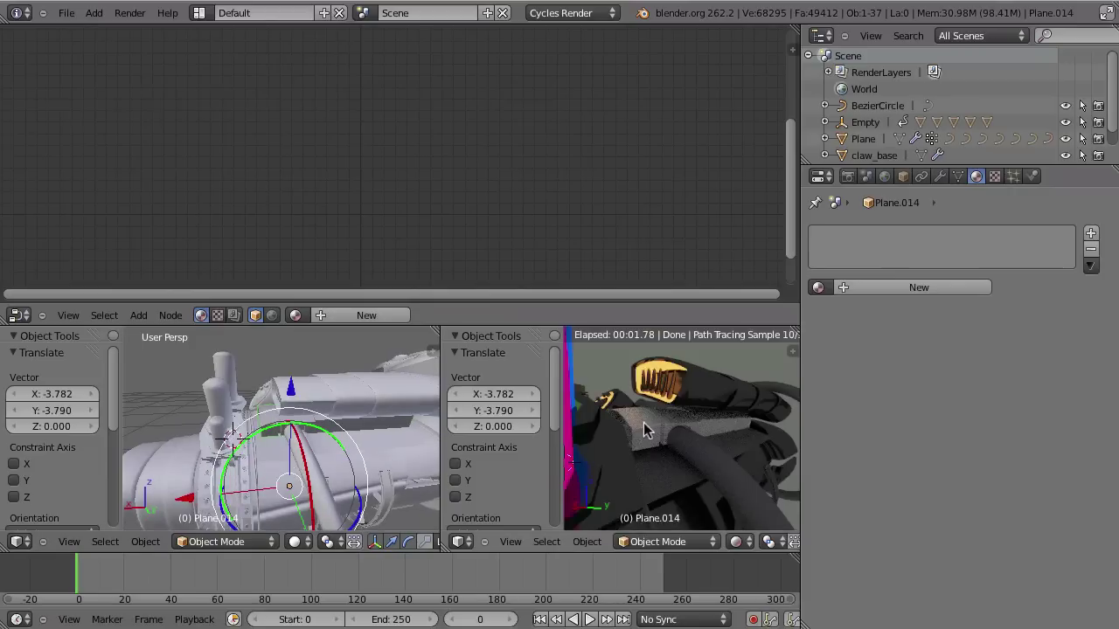
{"action": "left_click", "coordinate": [819, 288]}
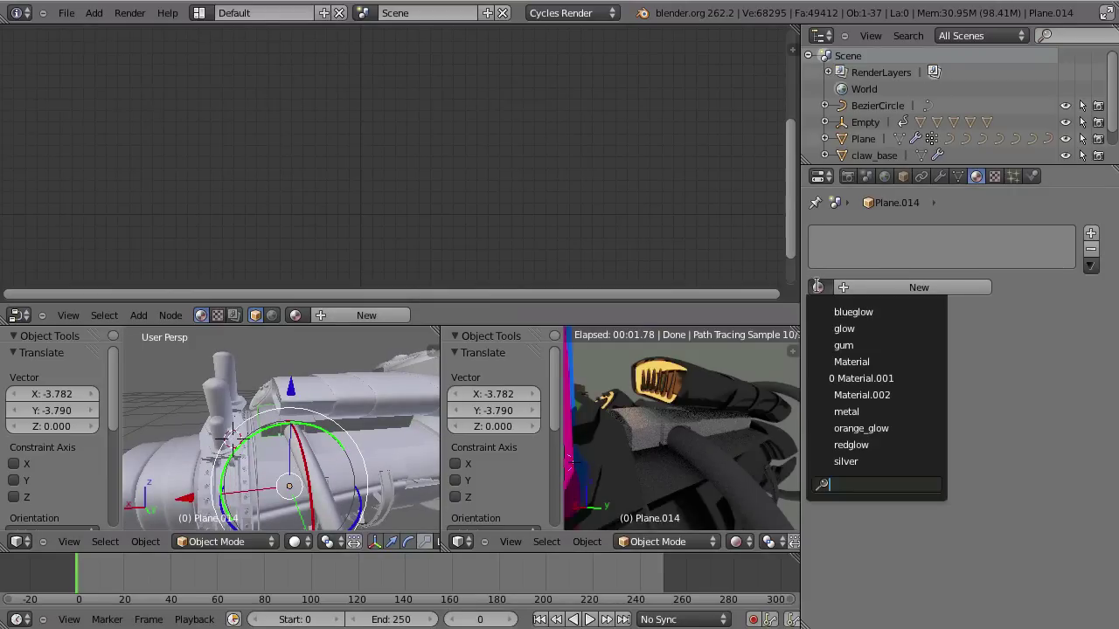
{"action": "left_click", "coordinate": [863, 412]}
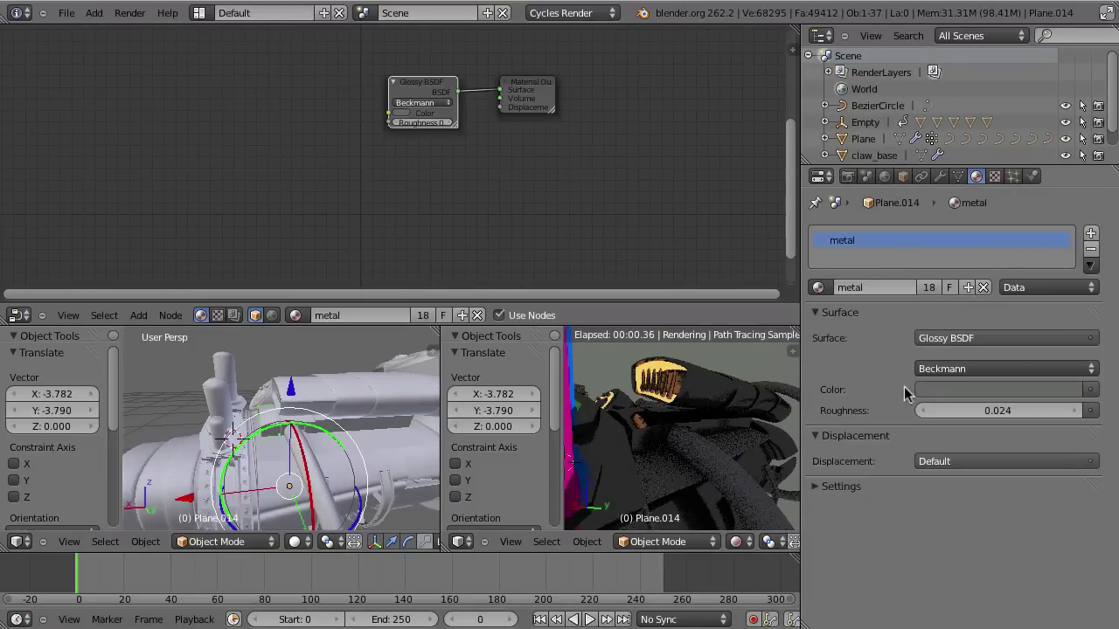
Enlarge the rendered viewport and raise the metal material's Roughness to 0.308
{"action": "middle_click_drag", "start_coordinate": [621, 481], "coordinate": [686, 406]}
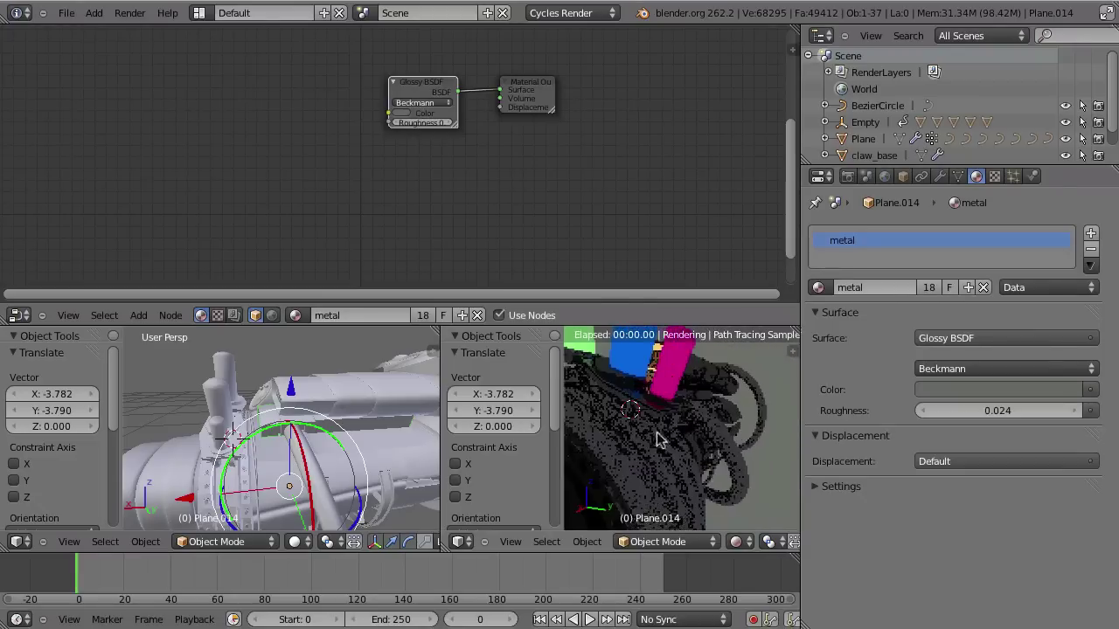
{"action": "middle_click_drag", "start_coordinate": [685, 447], "coordinate": [718, 511]}
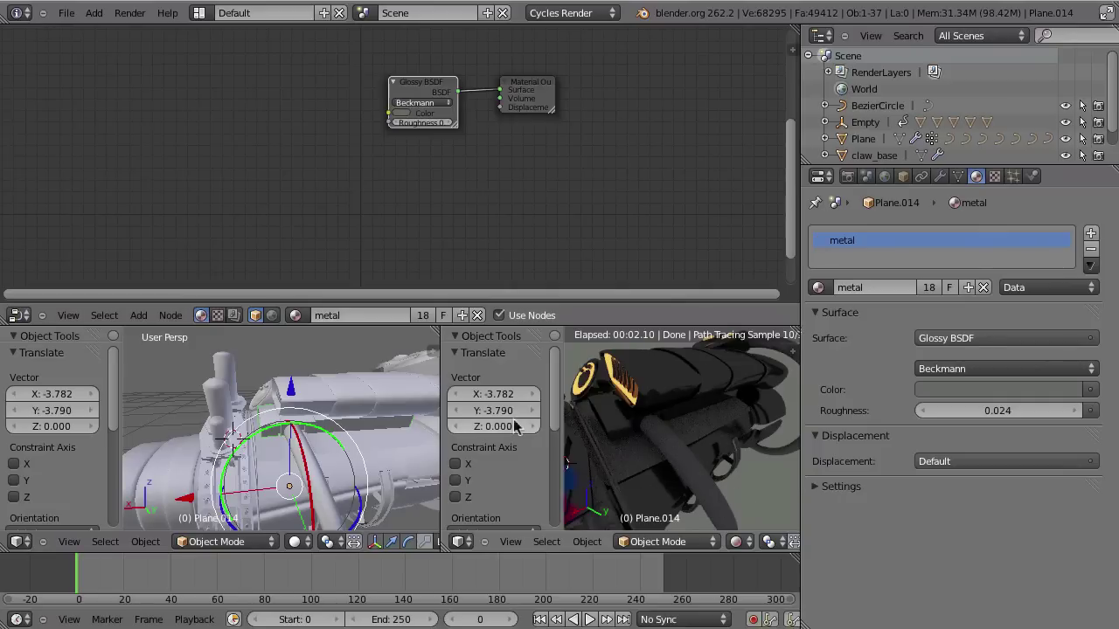
{"action": "left_click_drag", "start_coordinate": [441, 426], "coordinate": [271, 419]}
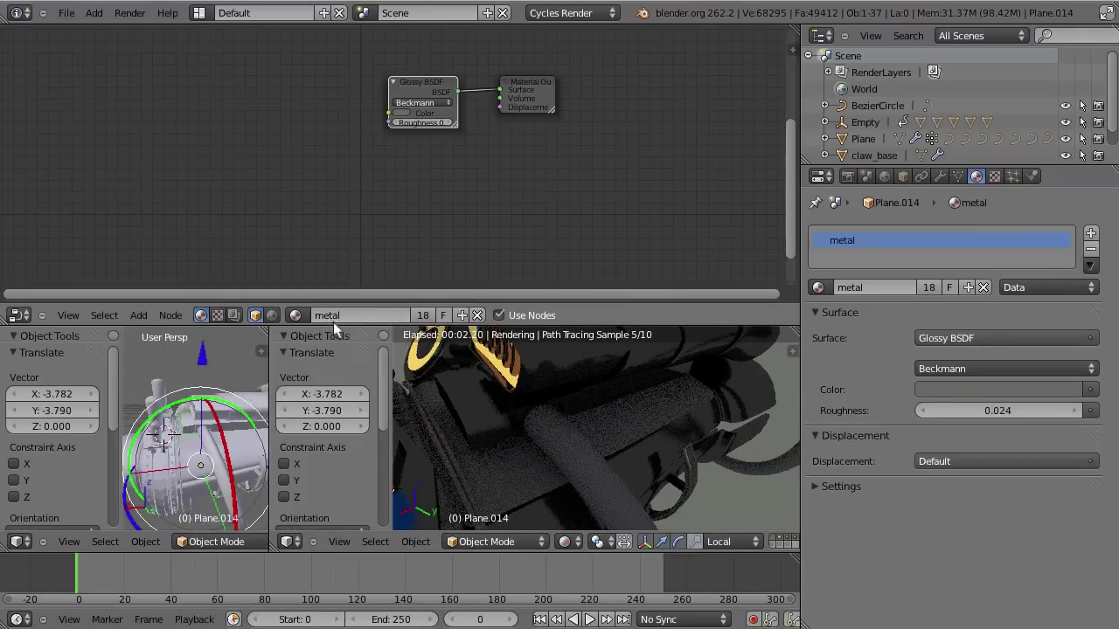
{"action": "left_click_drag", "start_coordinate": [324, 323], "coordinate": [342, 148]}
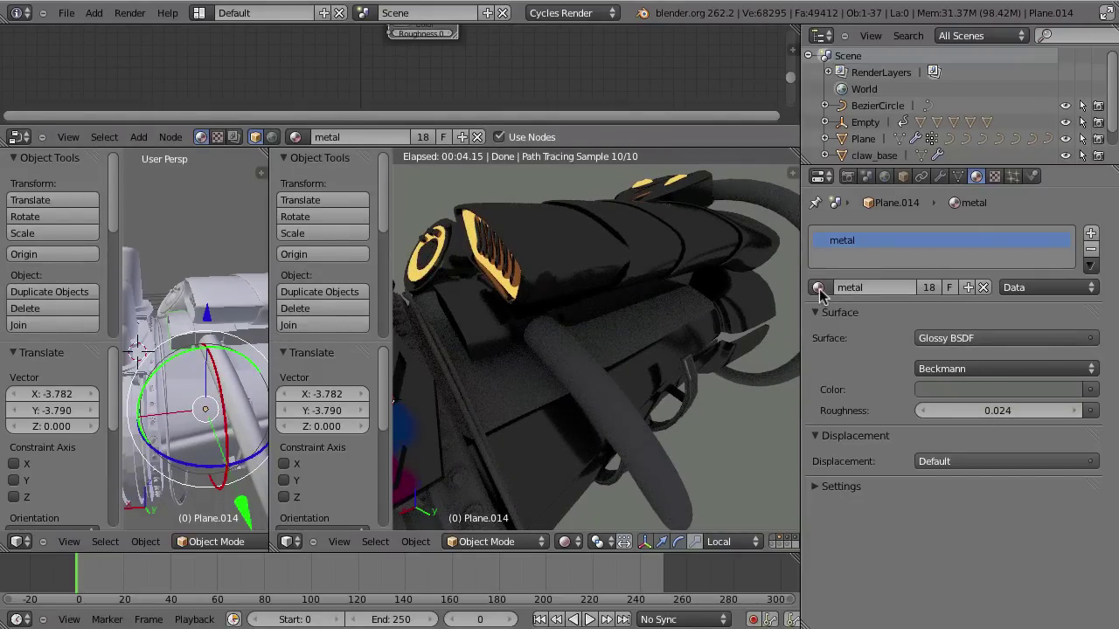
{"action": "left_click_drag", "start_coordinate": [1010, 415], "coordinate": [1051, 418]}
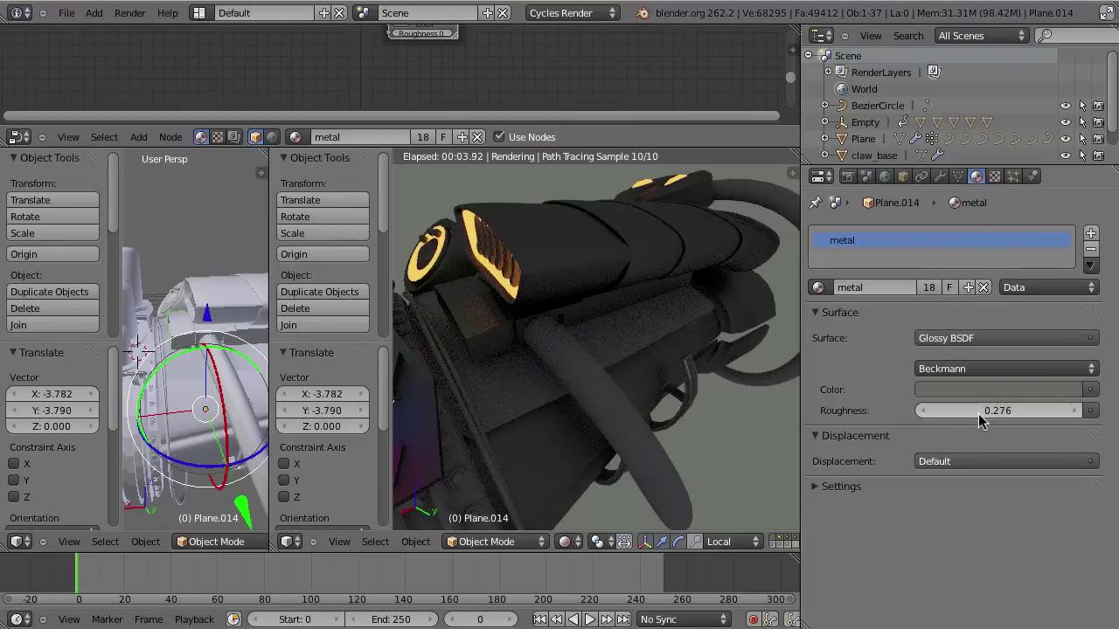
{"action": "mouse_move", "coordinate": [1005, 418]}
{"action": "left_mouse_down"}
{"action": "mouse_move", "coordinate": [1011, 409]}
{"action": "mouse_move", "coordinate": [998, 413]}
{"action": "left_mouse_up"}
Enlarge the solid viewport, move all the model's objects onto layer 1, and display that layer
{"action": "middle_click_drag", "start_coordinate": [569, 377], "coordinate": [638, 424]}
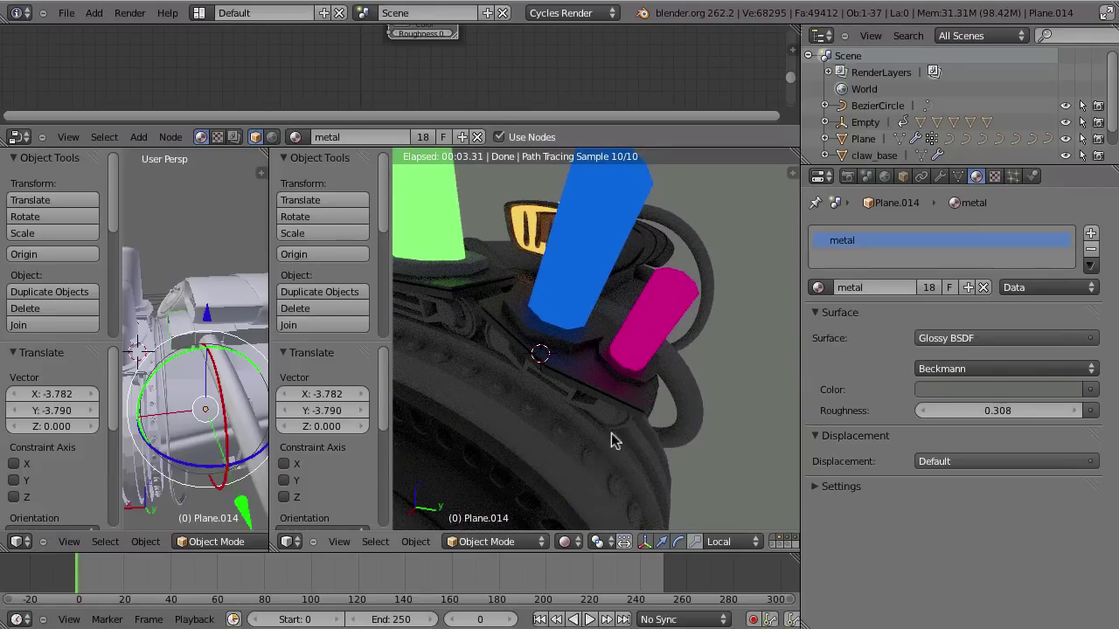
{"action": "scroll", "coordinate": [595, 432], "scroll_direction": "down", "scroll_amount": 6}
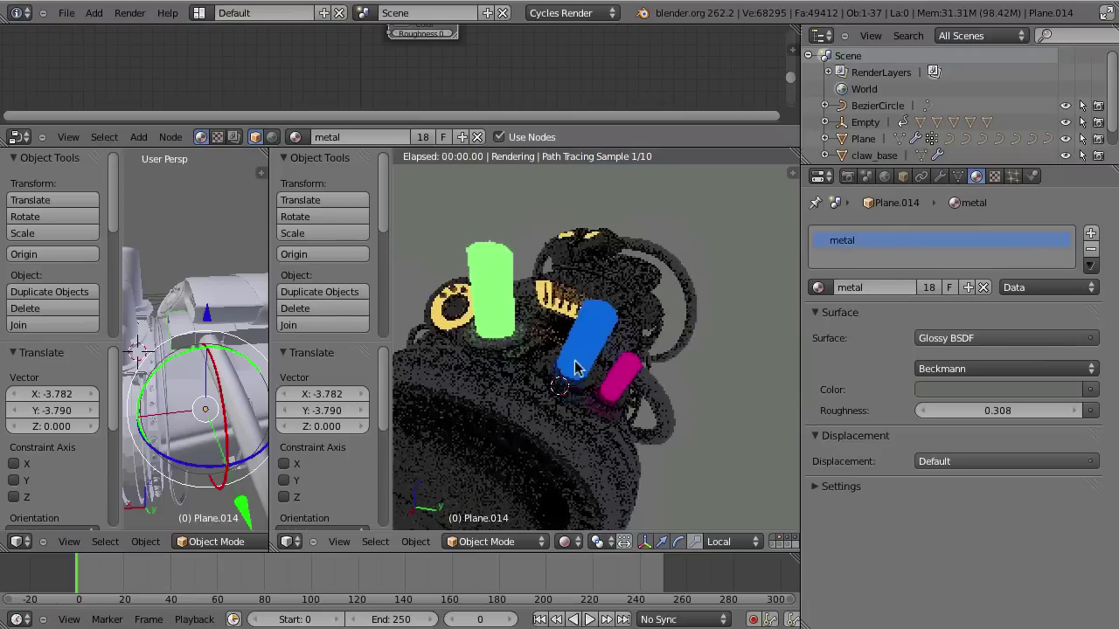
{"action": "left_click_drag", "start_coordinate": [270, 341], "coordinate": [663, 341]}
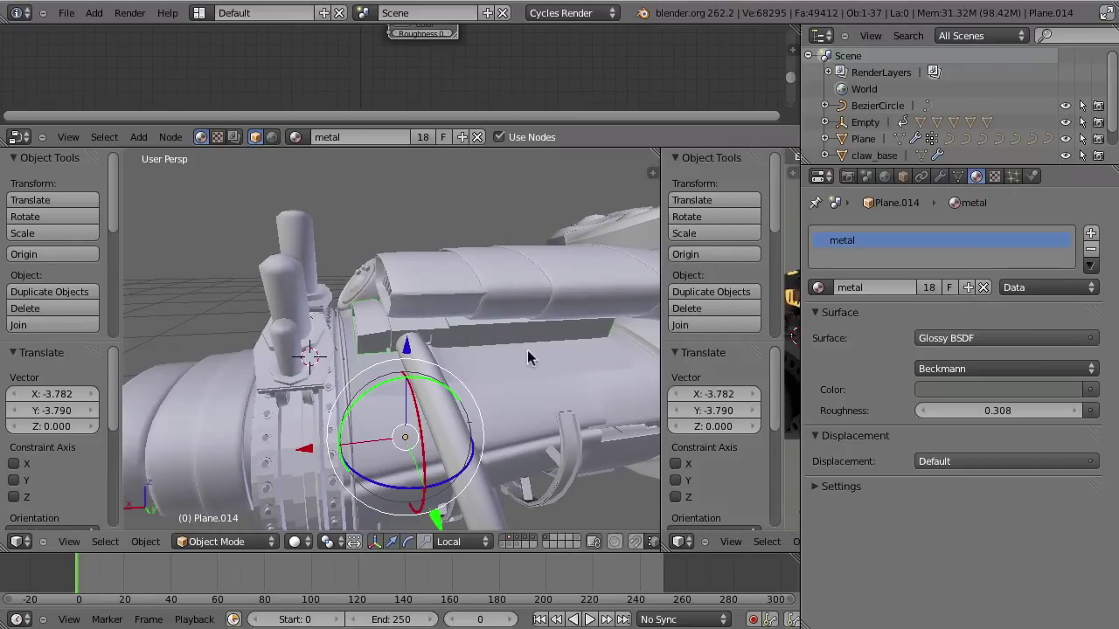
{"action": "middle_click_drag", "start_coordinate": [525, 354], "coordinate": [691, 129]}
{"action": "scroll", "coordinate": [489, 350], "scroll_direction": "down", "scroll_amount": 3}
{"action": "middle_click_drag", "start_coordinate": [489, 350], "coordinate": [427, 343]}
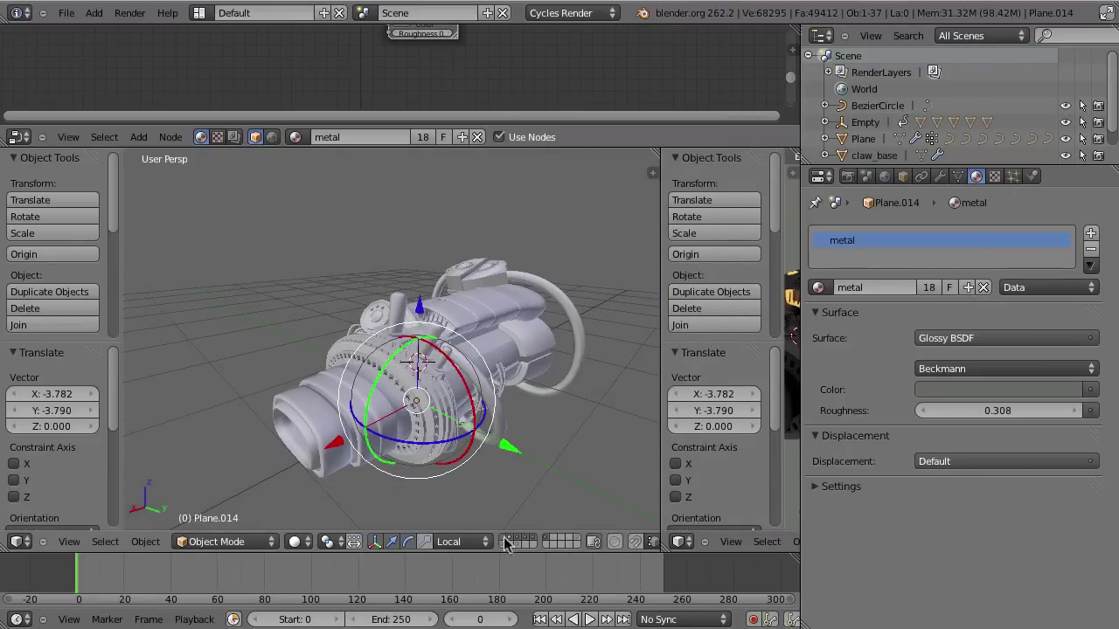
{"action": "key", "text": "m"}
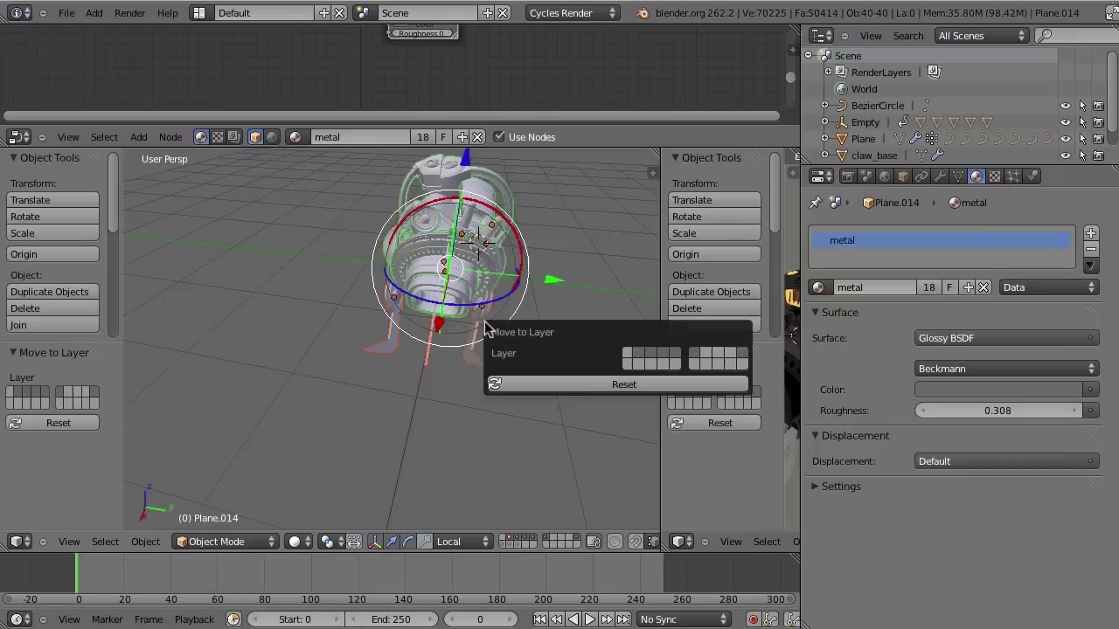
{"action": "left_click", "coordinate": [627, 355]}
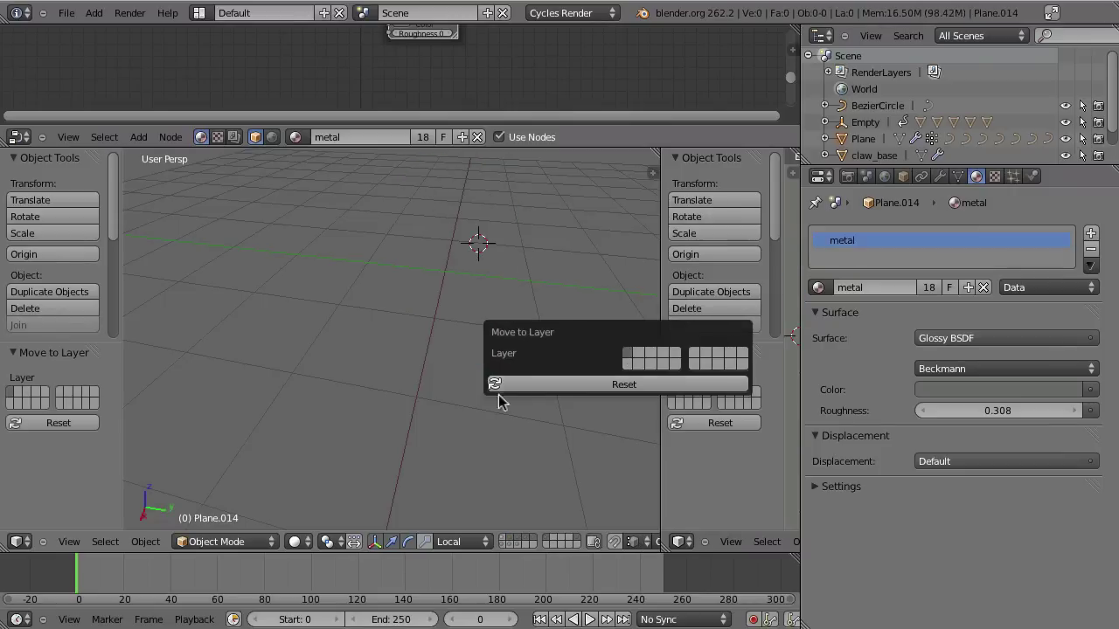
{"action": "left_click", "coordinate": [504, 542]}
Move the upper claw arm, Plane.001, to layer 15
{"action": "middle_click_drag", "start_coordinate": [428, 350], "coordinate": [352, 444]}
{"action": "scroll", "coordinate": [367, 420], "scroll_direction": "up", "scroll_amount": 3}
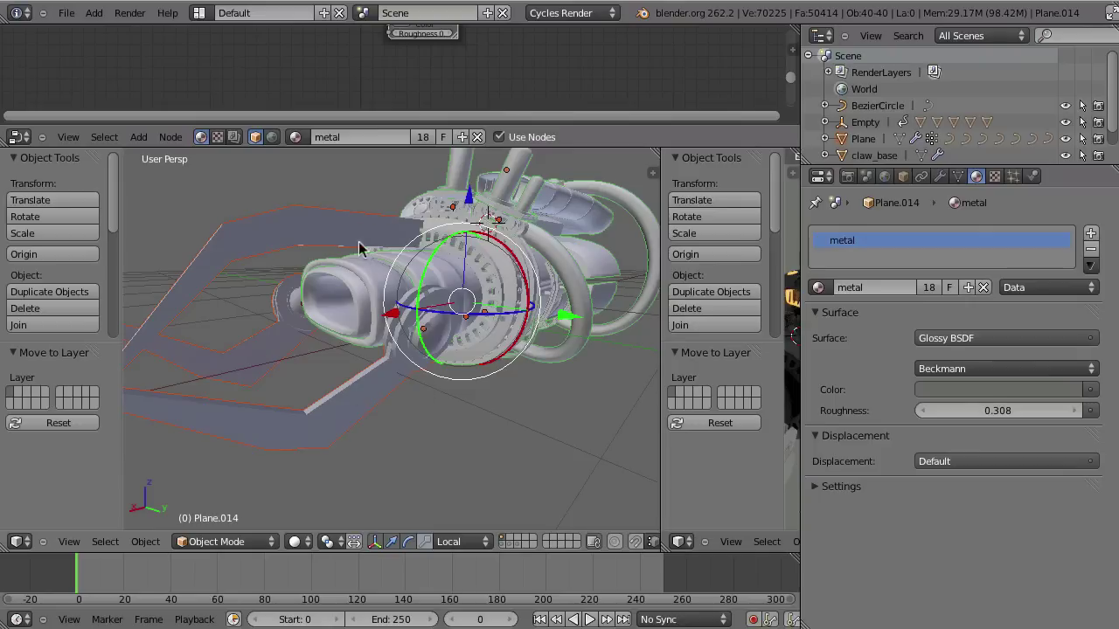
{"action": "right_click", "coordinate": [331, 227]}
{"action": "middle_click_drag", "start_coordinate": [341, 235], "coordinate": [369, 331]}
{"action": "key", "text": "m"}
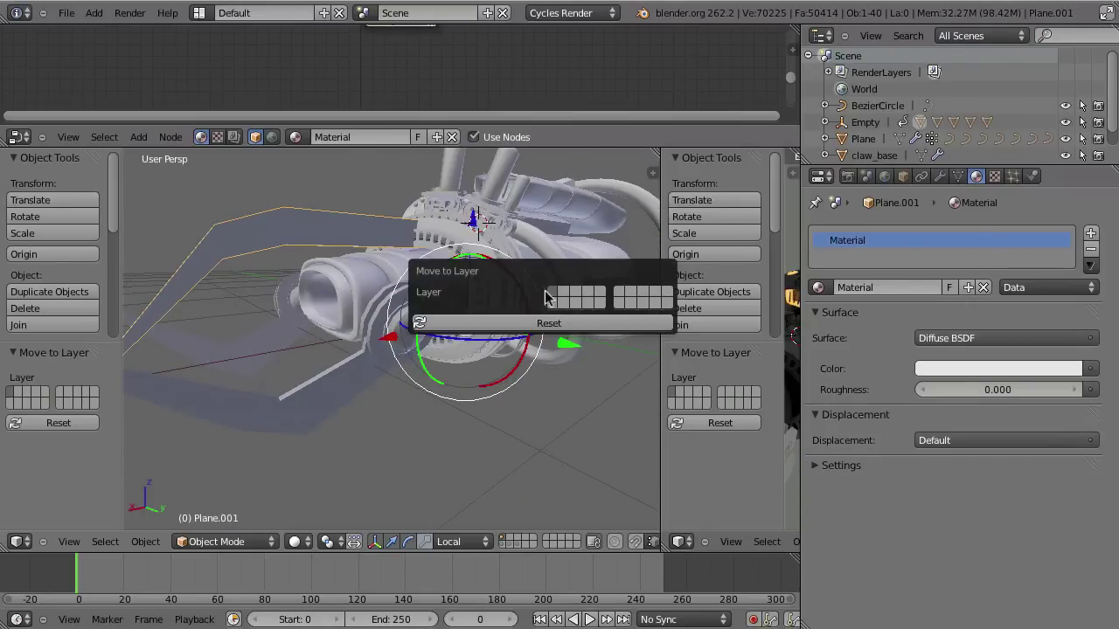
{"action": "left_click", "coordinate": [600, 303]}
Assign the existing silver material to the claw arm claw_1.001
{"action": "middle_click_drag", "start_coordinate": [327, 390], "coordinate": [455, 336]}
{"action": "right_click", "coordinate": [455, 336]}
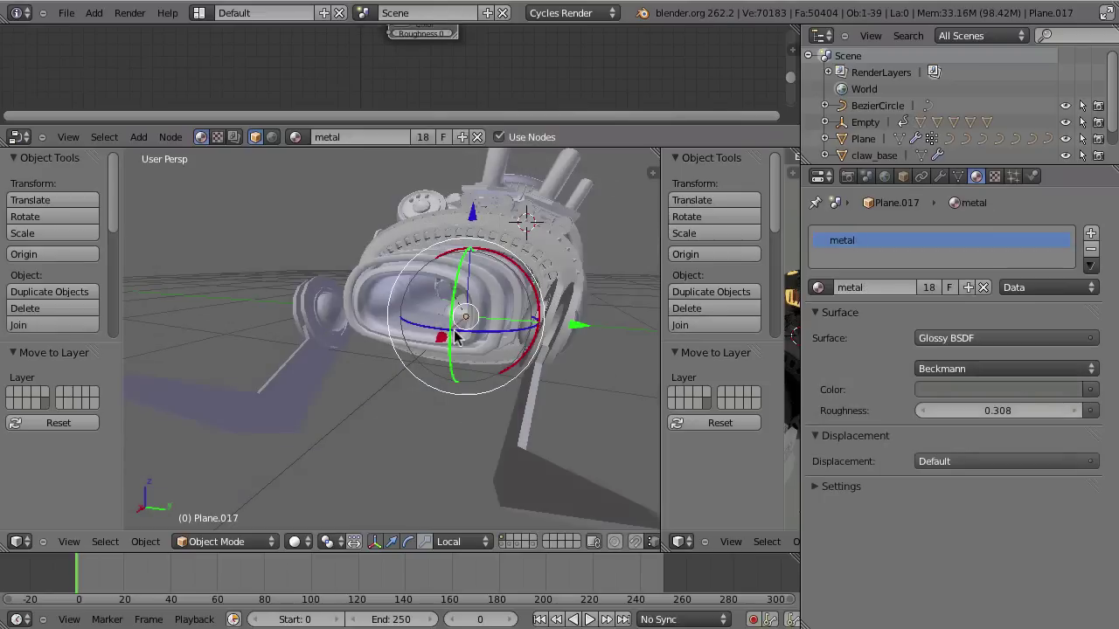
{"action": "right_click", "coordinate": [536, 395]}
{"action": "left_click", "coordinate": [817, 288]}
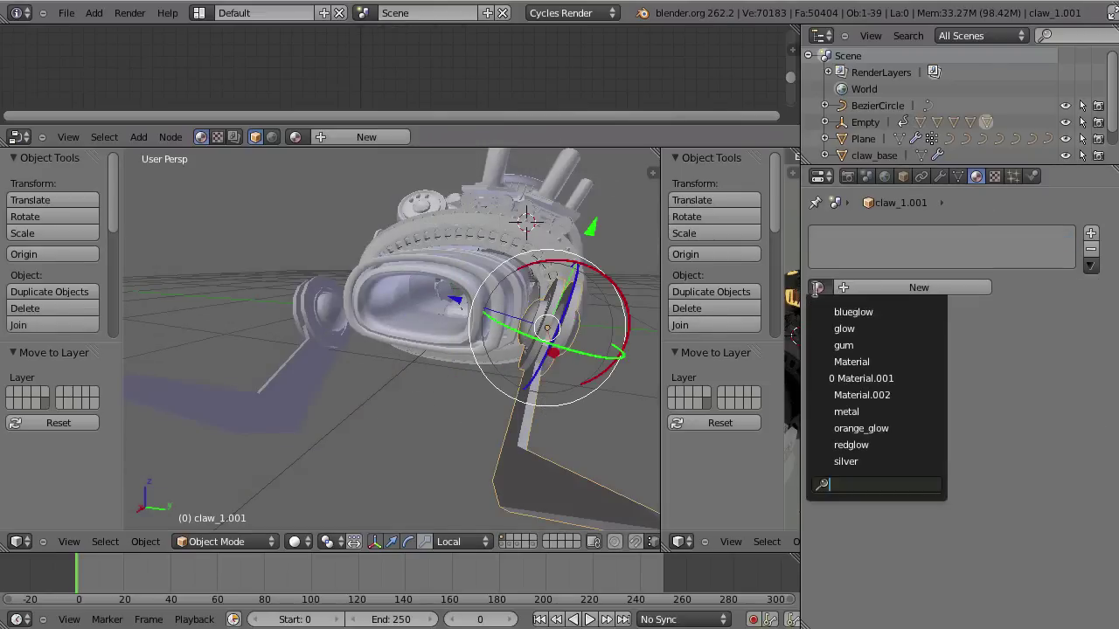
{"action": "left_click", "coordinate": [845, 461]}
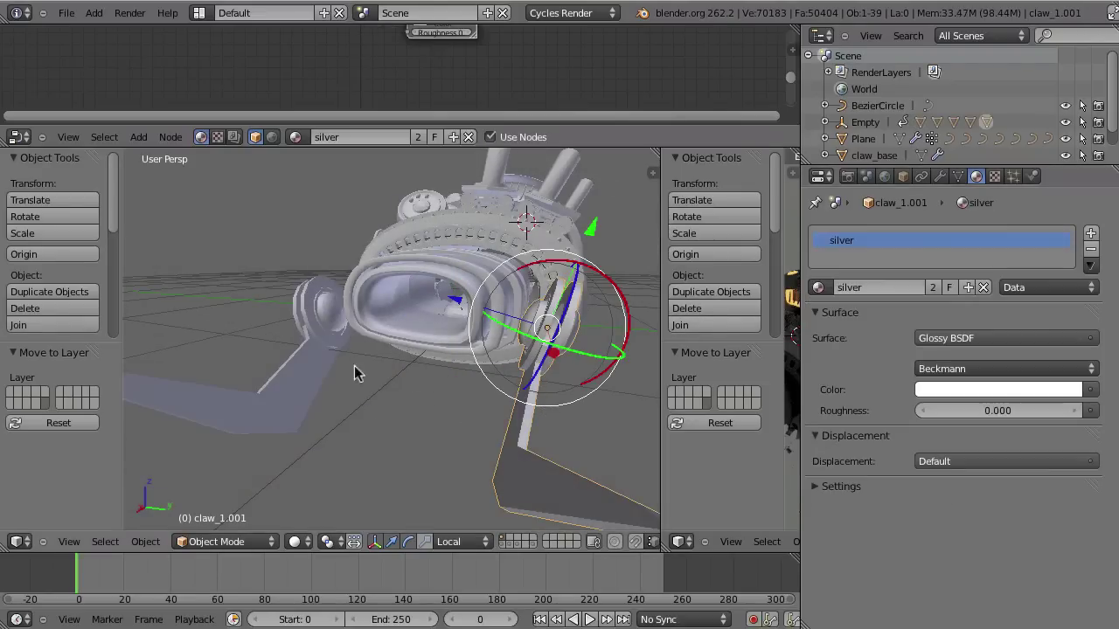
Select the opposite claw arm, claw_1, and set the silver material's Roughness to 0.172
{"action": "right_click", "coordinate": [296, 380]}
{"action": "middle_click_drag", "start_coordinate": [296, 382], "coordinate": [472, 332]}
{"action": "left_click_drag", "start_coordinate": [1069, 415], "coordinate": [1089, 415]}
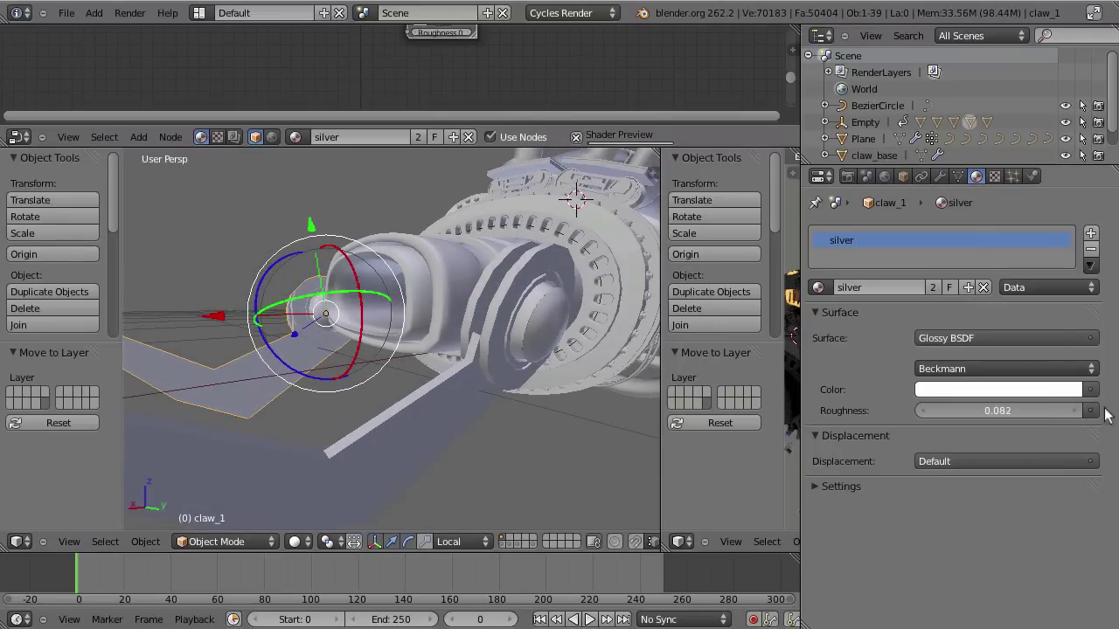
{"action": "key", "text": "ctrl+z"}
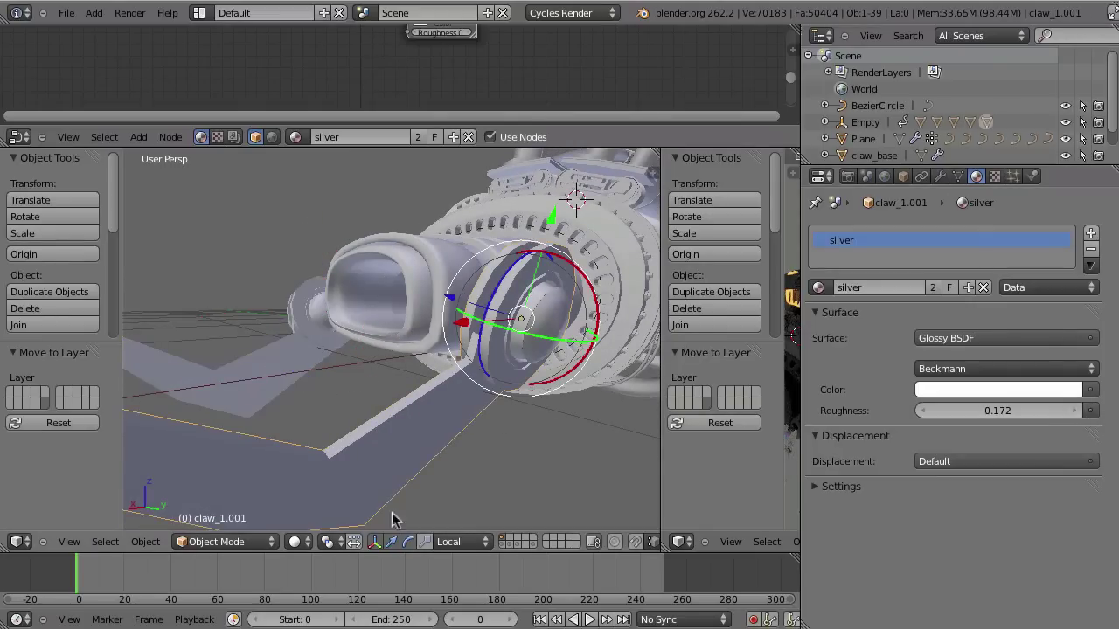
Preview the silver claw arms in Rendered shading from another angle and return the viewport to Solid
{"action": "left_click", "coordinate": [297, 543]}
{"action": "left_click", "coordinate": [319, 365]}
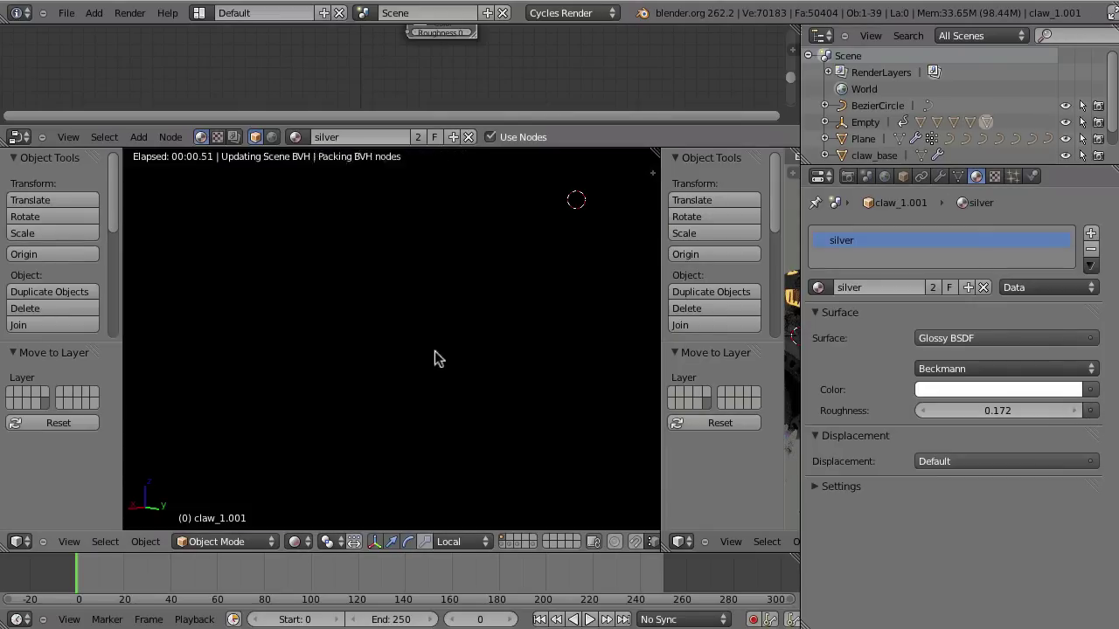
{"action": "middle_click_drag", "start_coordinate": [482, 420], "coordinate": [382, 528]}
{"action": "left_click", "coordinate": [226, 542]}
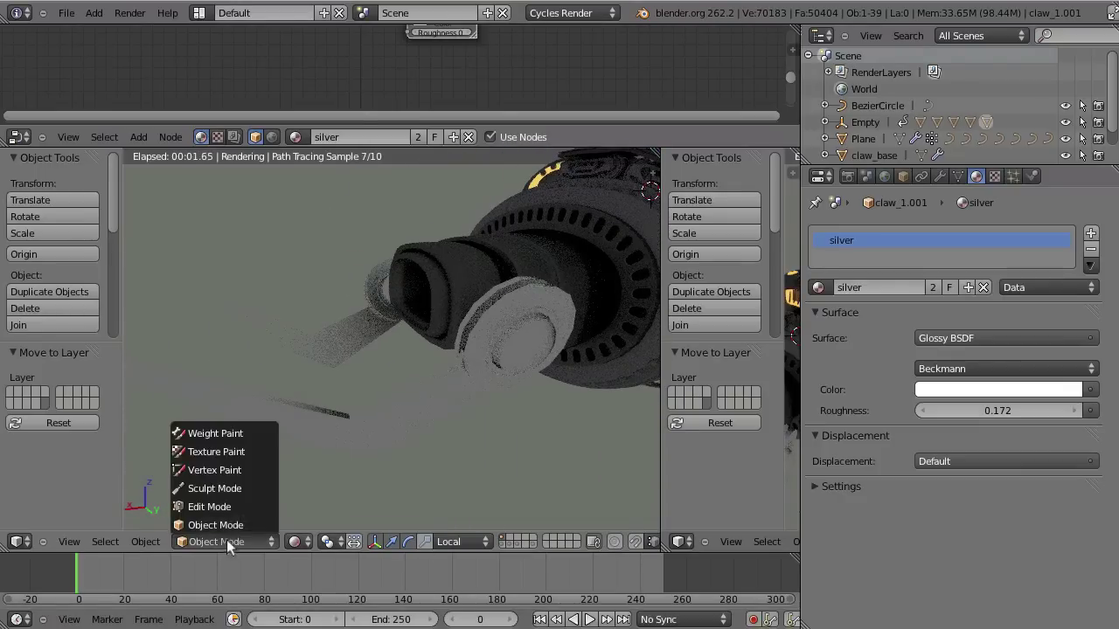
{"action": "left_click", "coordinate": [295, 542]}
{"action": "left_click", "coordinate": [324, 482]}
{"action": "mouse_move", "coordinate": [464, 415]}
{"action": "middle_mouse_down"}
{"action": "mouse_move", "coordinate": [428, 341]}
{"action": "mouse_move", "coordinate": [393, 400]}
{"action": "mouse_move", "coordinate": [455, 360]}
{"action": "mouse_move", "coordinate": [420, 328]}
{"action": "middle_mouse_up"}
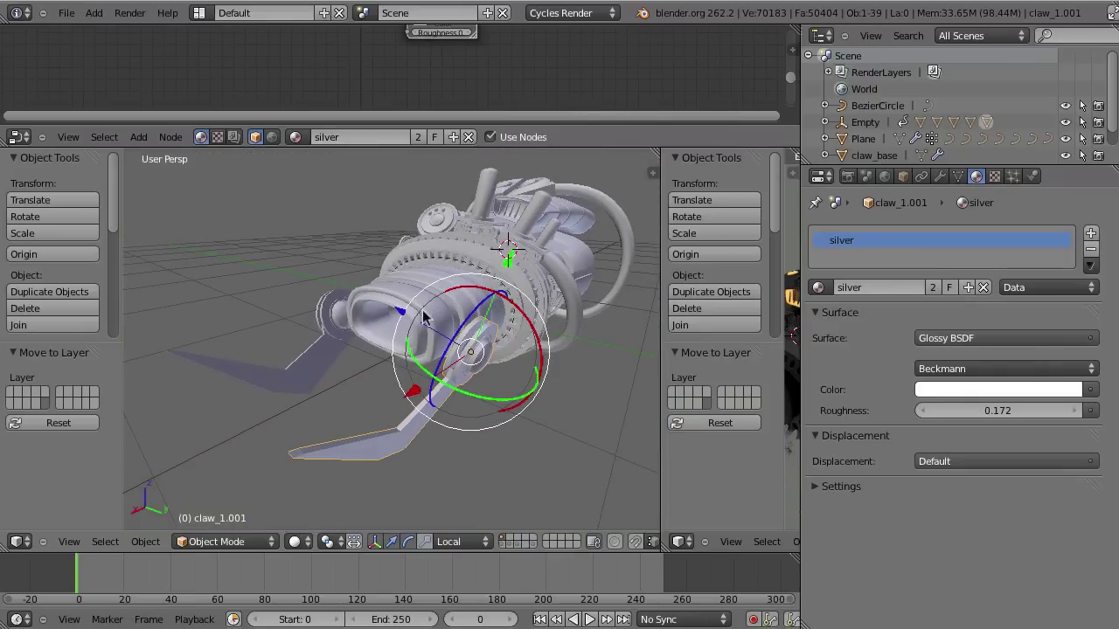
Add the claw arm claw_1.001 to the existing gun group
{"action": "right_click", "coordinate": [411, 354]}
{"action": "right_click", "coordinate": [389, 363]}
{"action": "right_click", "coordinate": [423, 429]}
{"action": "left_click", "coordinate": [904, 178]}
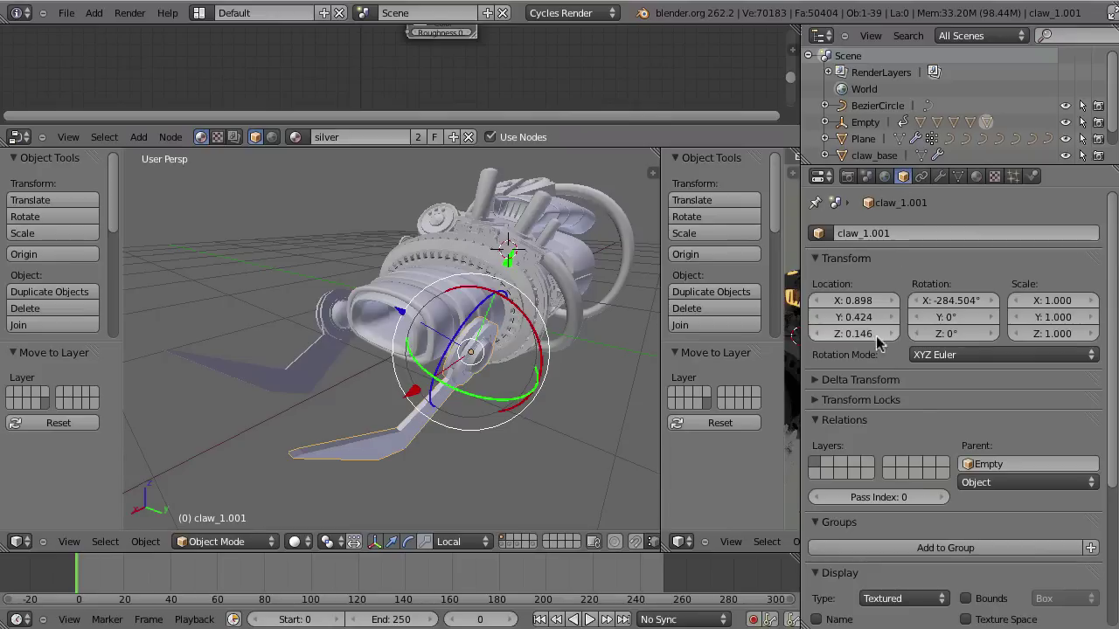
{"action": "scroll", "coordinate": [901, 323], "scroll_direction": "down", "scroll_amount": 5}
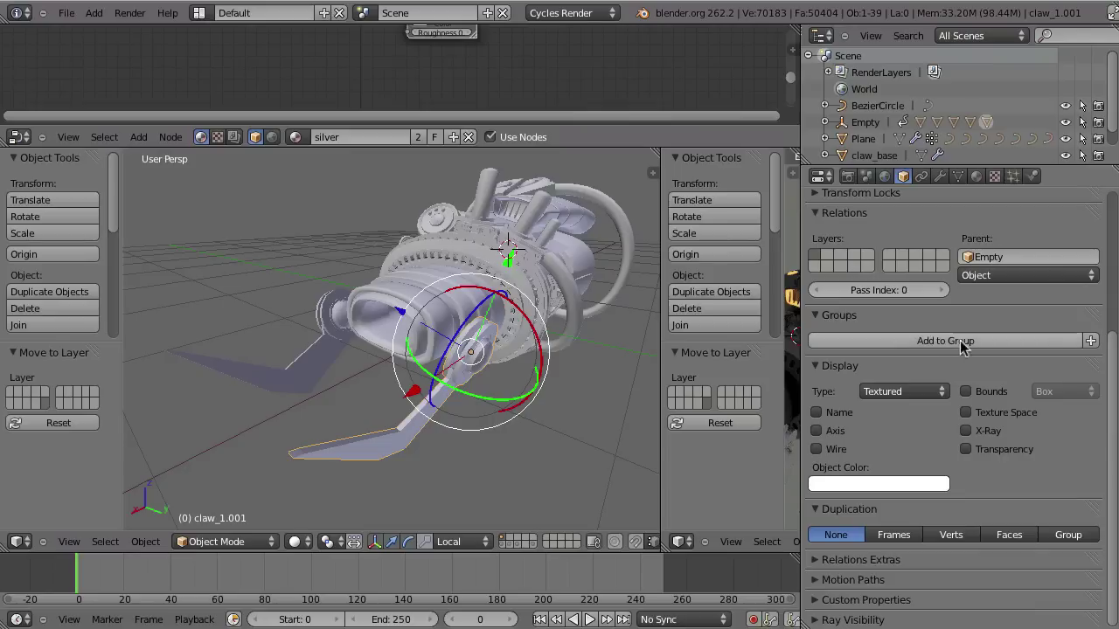
{"action": "left_click", "coordinate": [925, 341]}
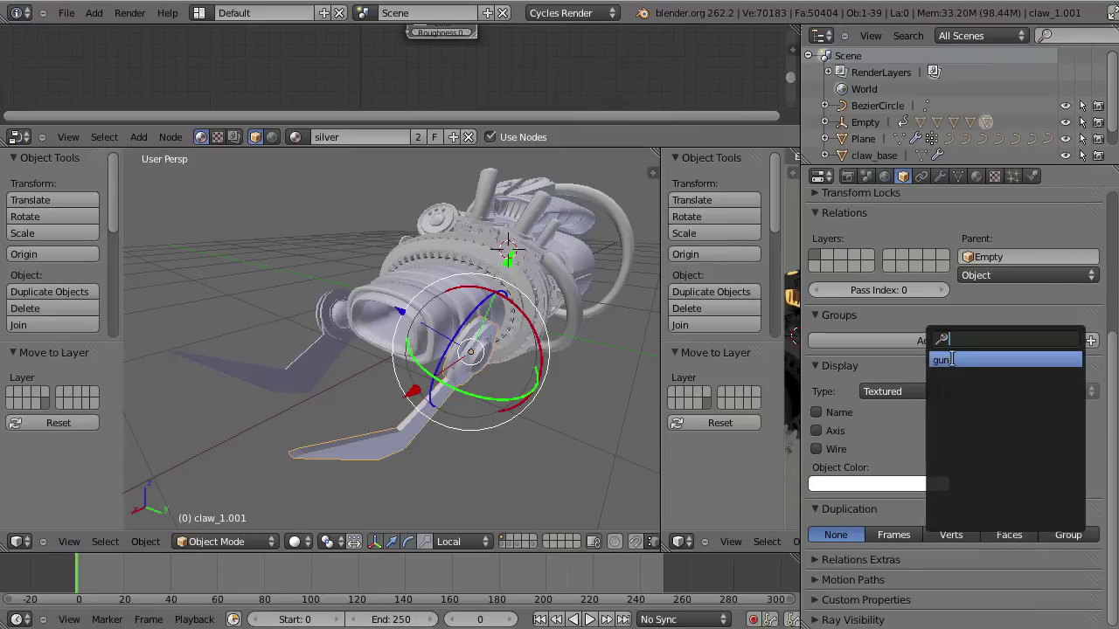
{"action": "left_click", "coordinate": [951, 360]}
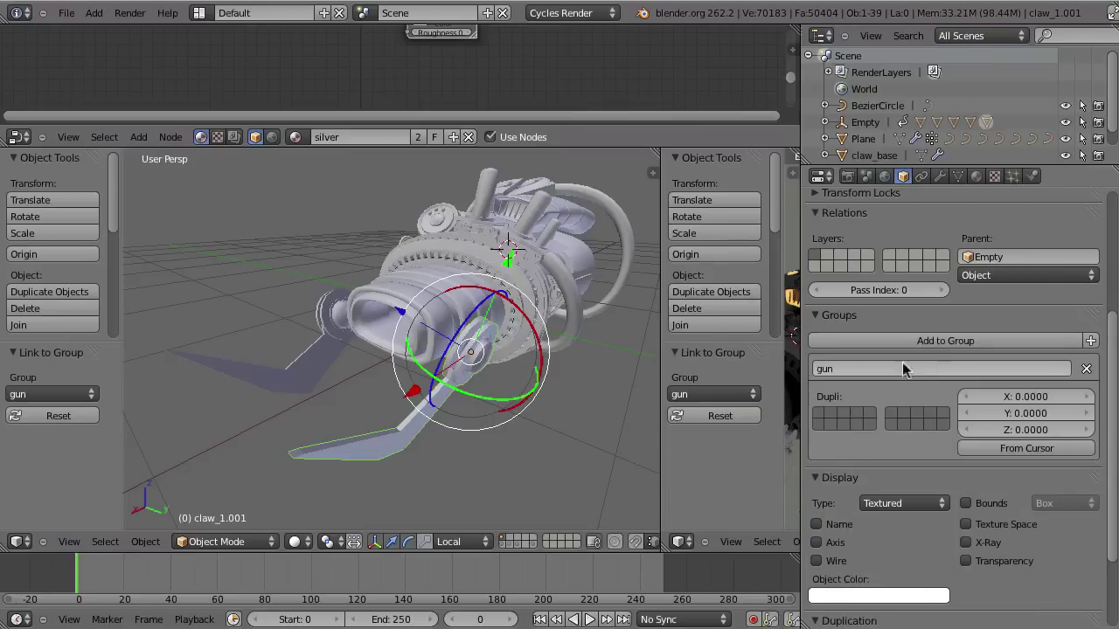
Add the opposite claw arm, claw_1, to the gun group and save the file
{"action": "right_click", "coordinate": [316, 353]}
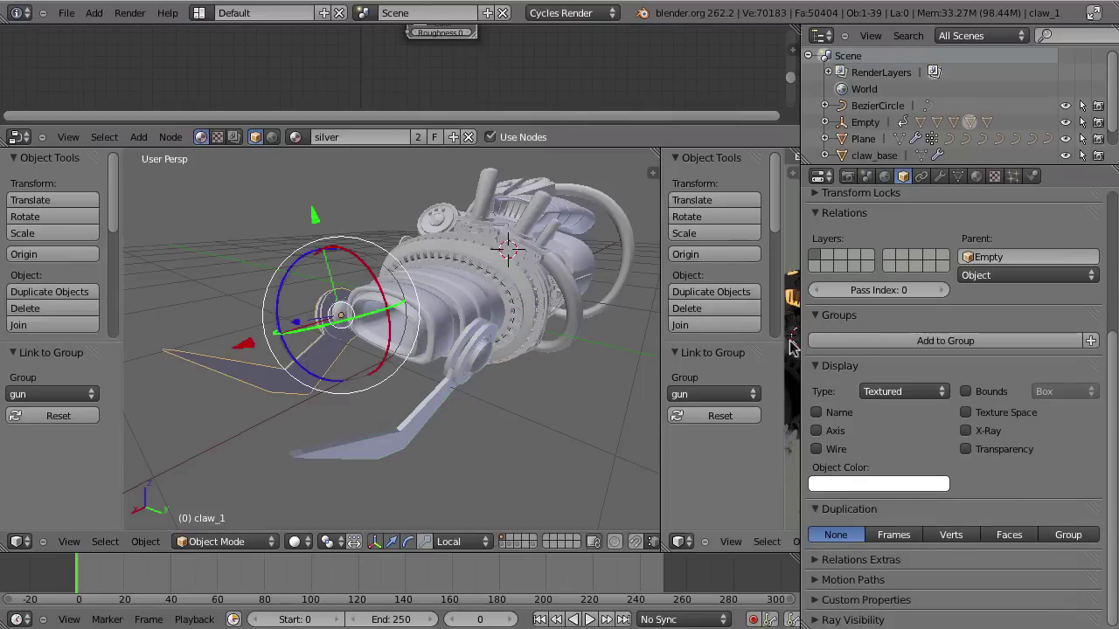
{"action": "left_click", "coordinate": [940, 341]}
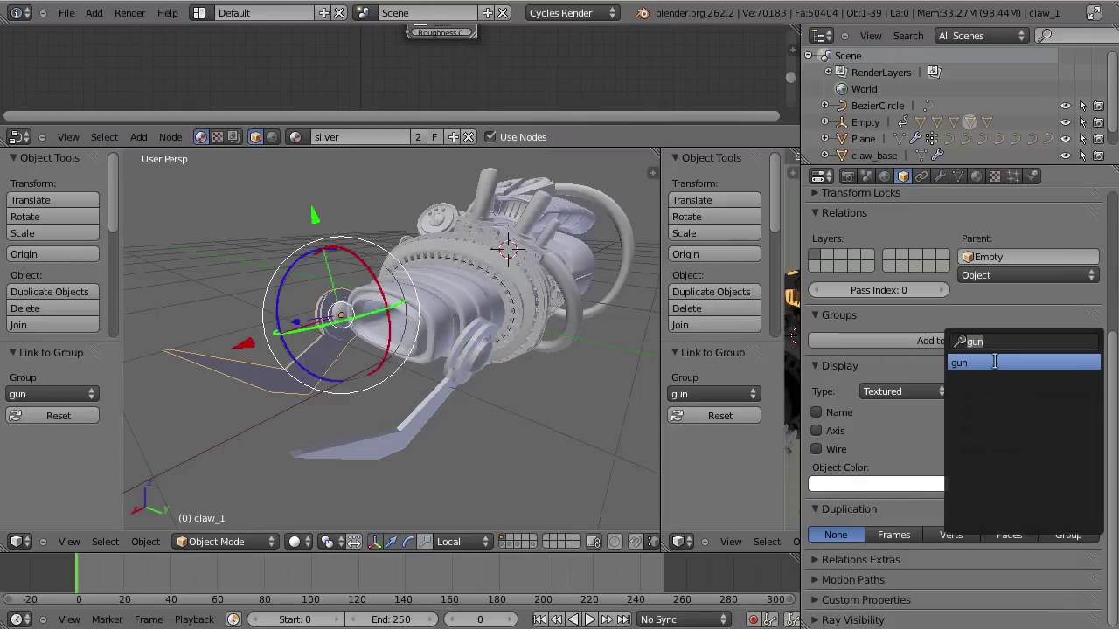
{"action": "left_click", "coordinate": [972, 362]}
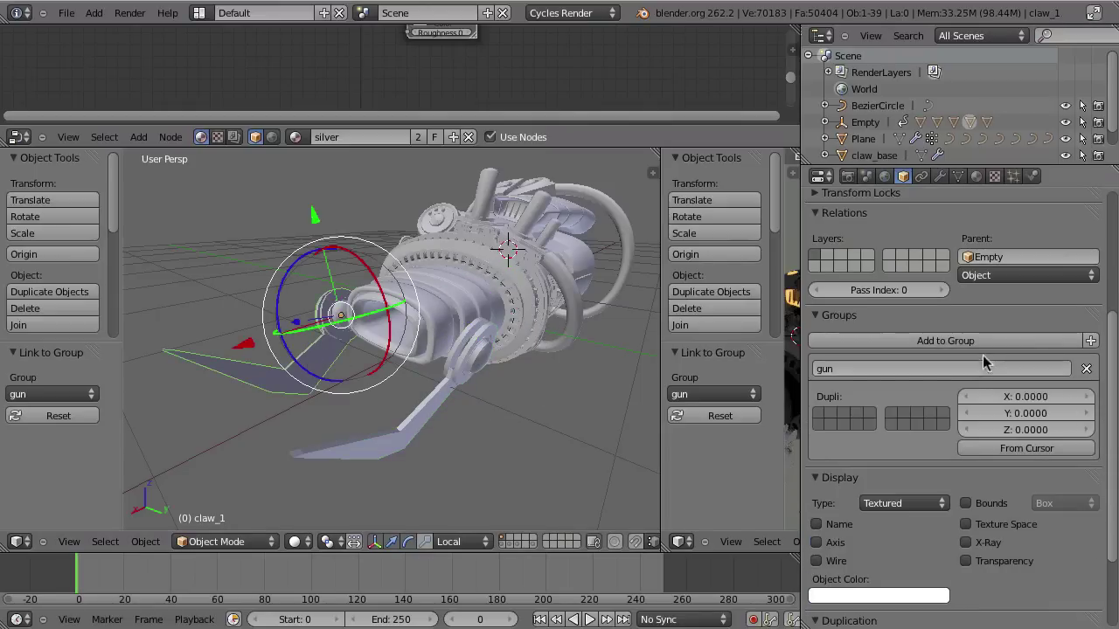
{"action": "middle_click_drag", "start_coordinate": [598, 391], "coordinate": [509, 372]}
{"action": "key", "text": "ctrl+s"}
{"action": "left_click", "coordinate": [441, 350]}
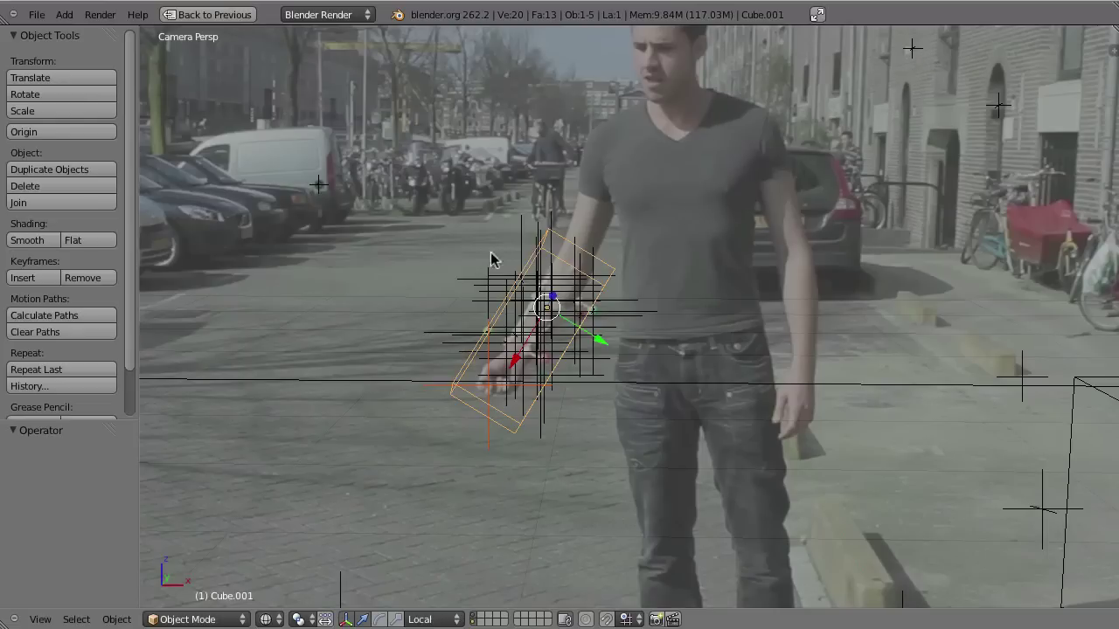
Maximize the movie clip editor, set it to Tracking mode, and make the Camera tracking object active
{"action": "key", "text": "ctrl+Up"}
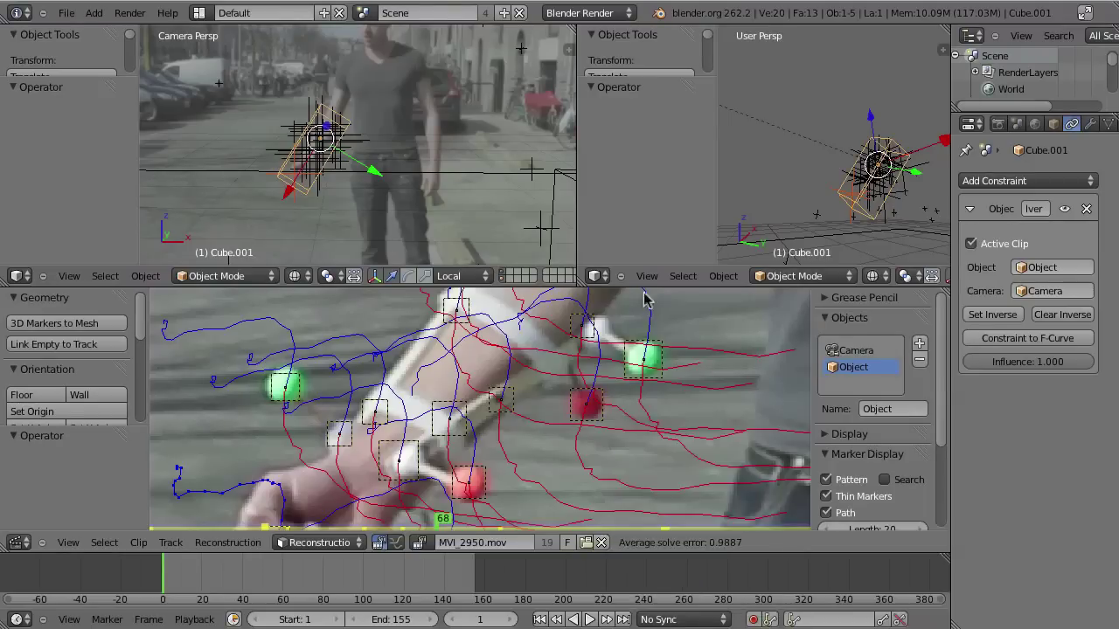
{"action": "key", "text": "ctrl+Up"}
{"action": "scroll", "coordinate": [574, 431], "scroll_direction": "down", "scroll_amount": 2}
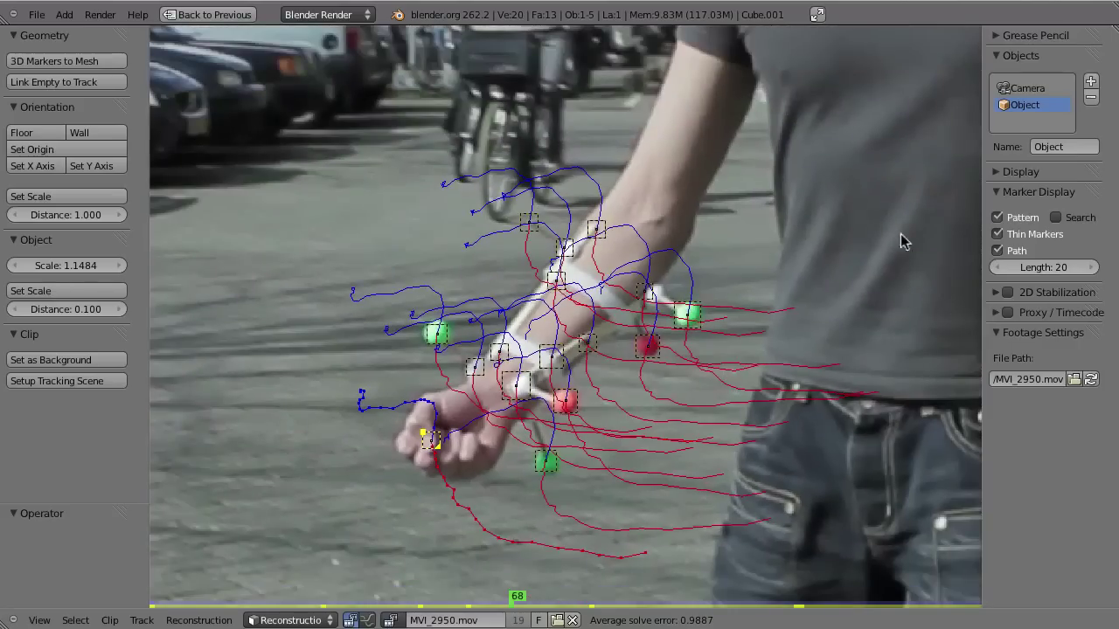
{"action": "left_click", "coordinate": [321, 620]}
{"action": "left_click", "coordinate": [315, 604]}
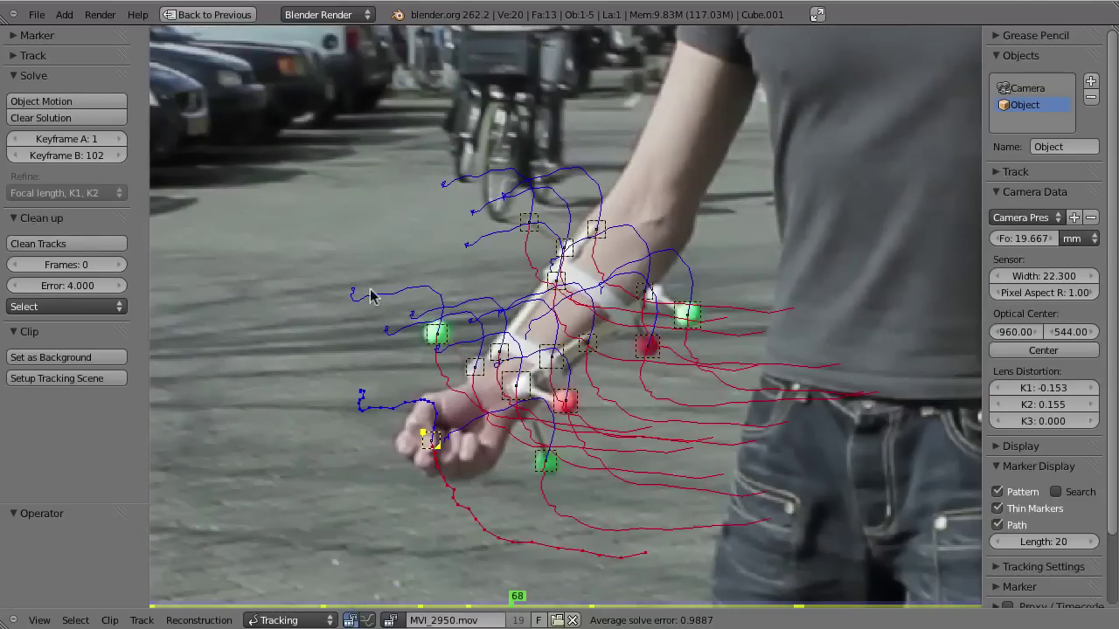
{"action": "left_click", "coordinate": [1048, 88]}
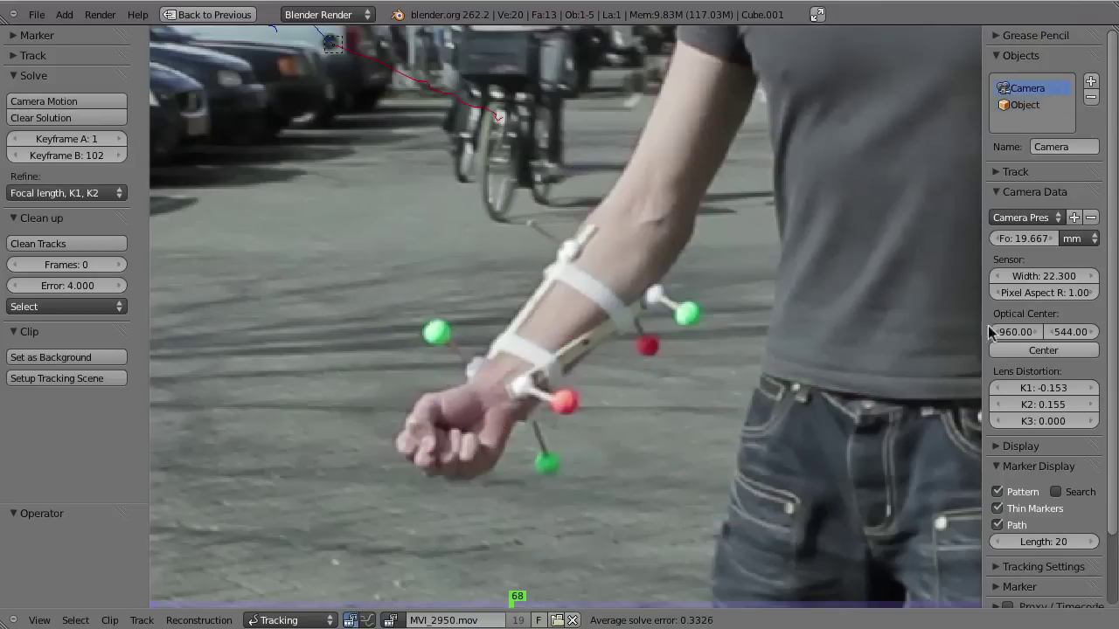
{"action": "left_click", "coordinate": [1026, 193]}
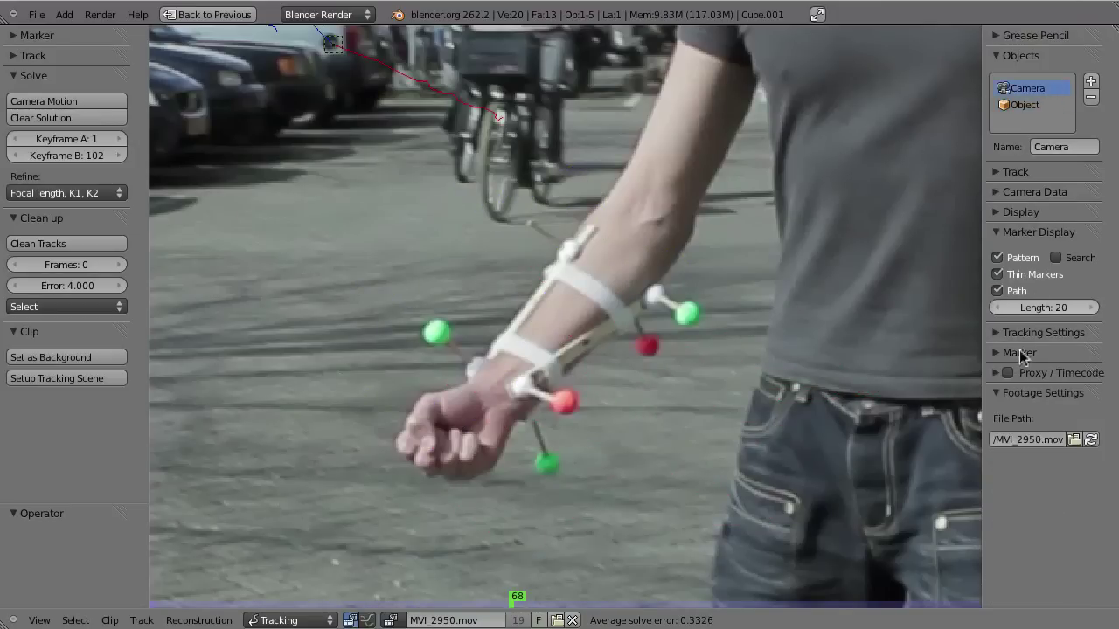
{"action": "left_click", "coordinate": [999, 372]}
{"action": "left_click", "coordinate": [999, 372]}
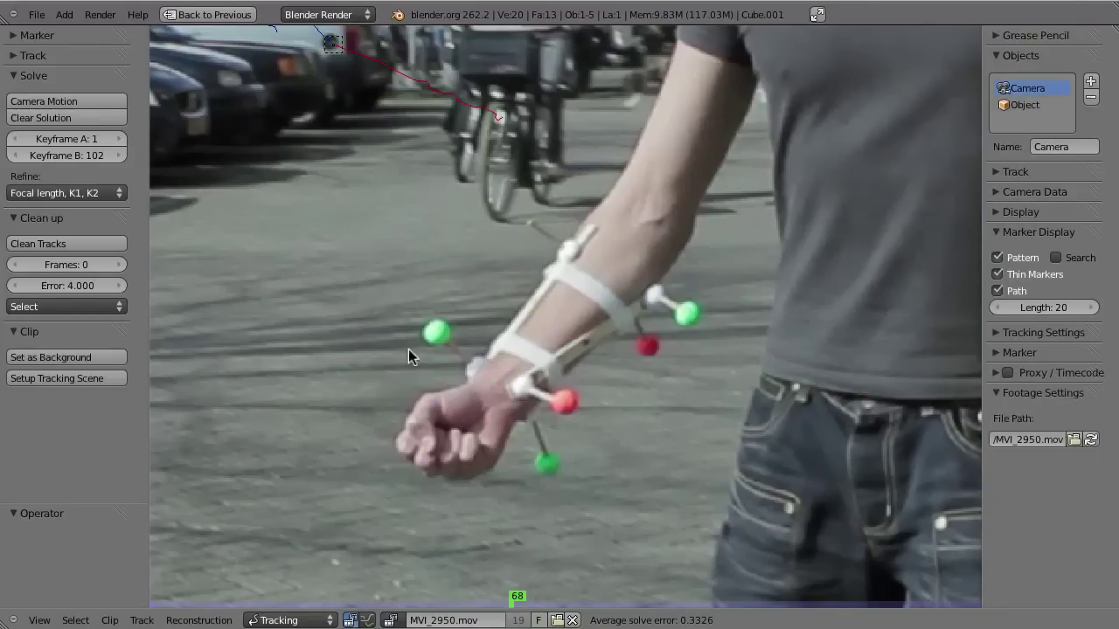
From the first frame, enable the clip's Proxy / Timecode with only the 50% undistorted size and choose the Free Run (rec date) timecode
{"action": "key", "text": "shift+Left"}
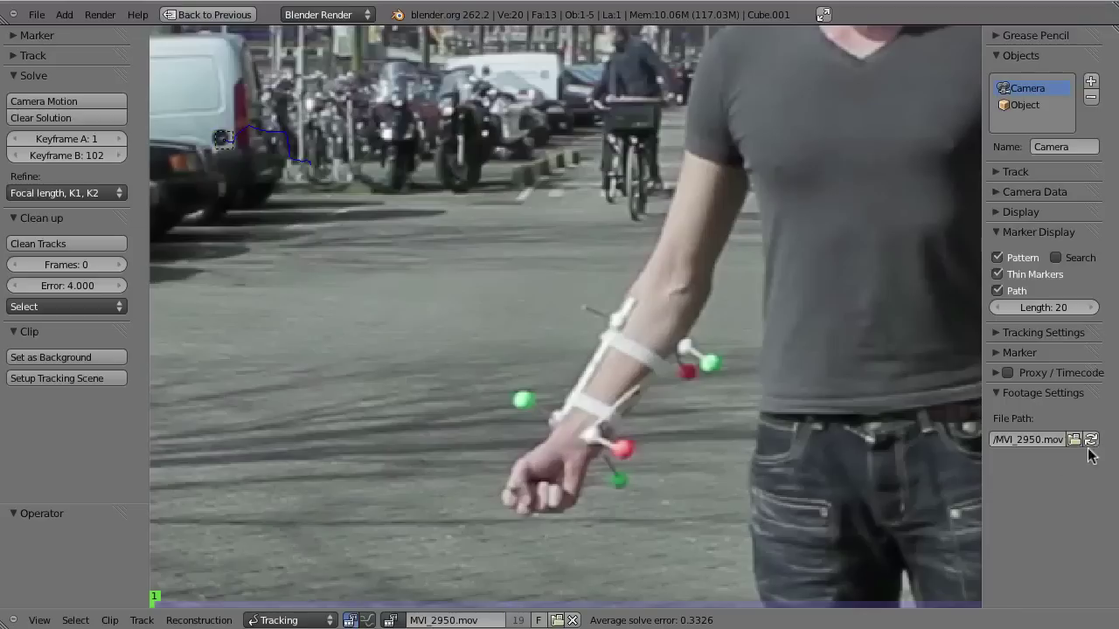
{"action": "left_click", "coordinate": [995, 373]}
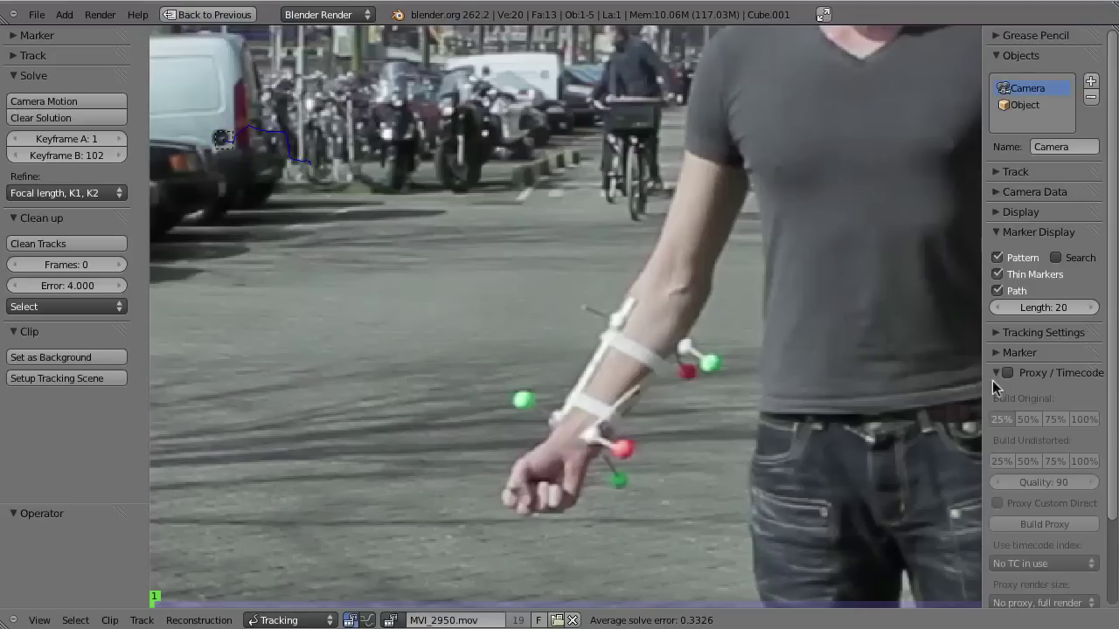
{"action": "left_click", "coordinate": [1007, 373]}
{"action": "left_click", "coordinate": [1001, 419]}
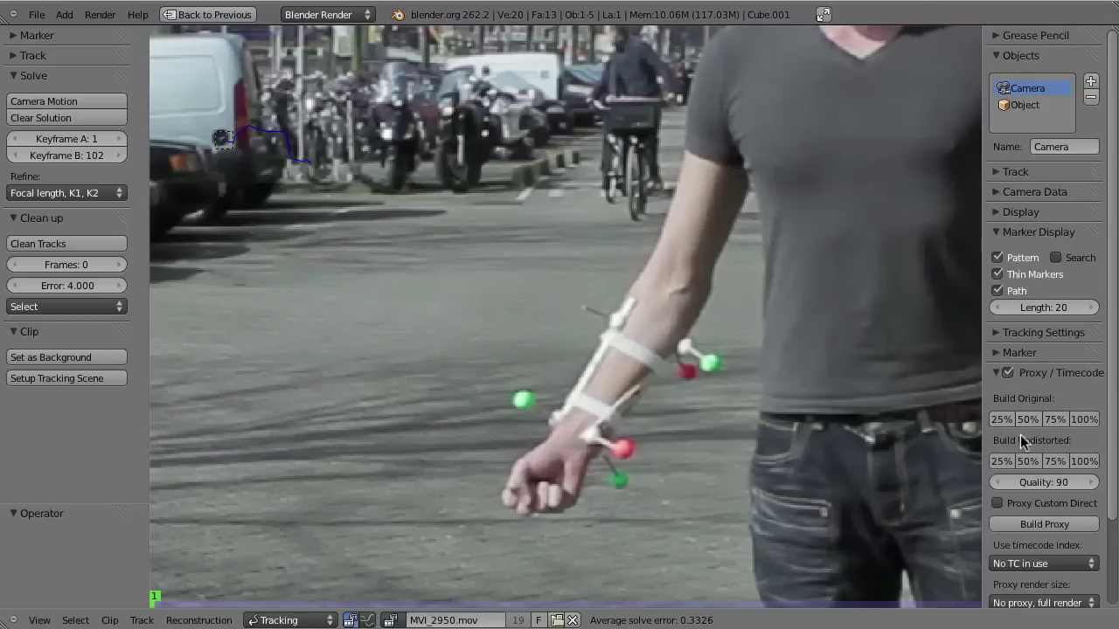
{"action": "left_click", "coordinate": [1028, 465]}
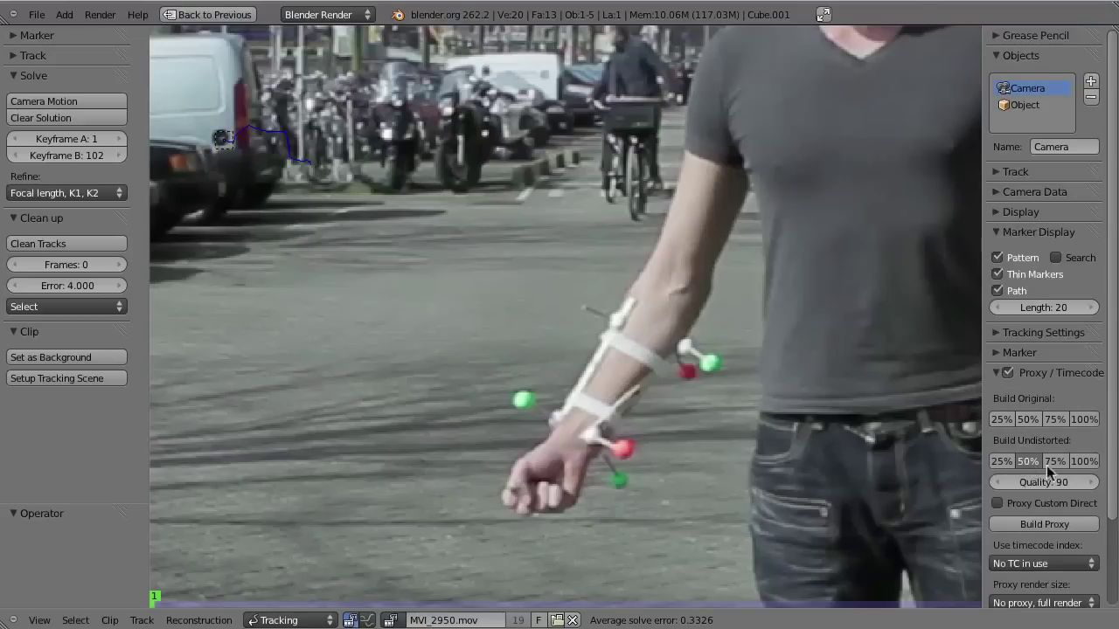
{"action": "scroll", "coordinate": [1078, 517], "scroll_direction": "down", "scroll_amount": 3}
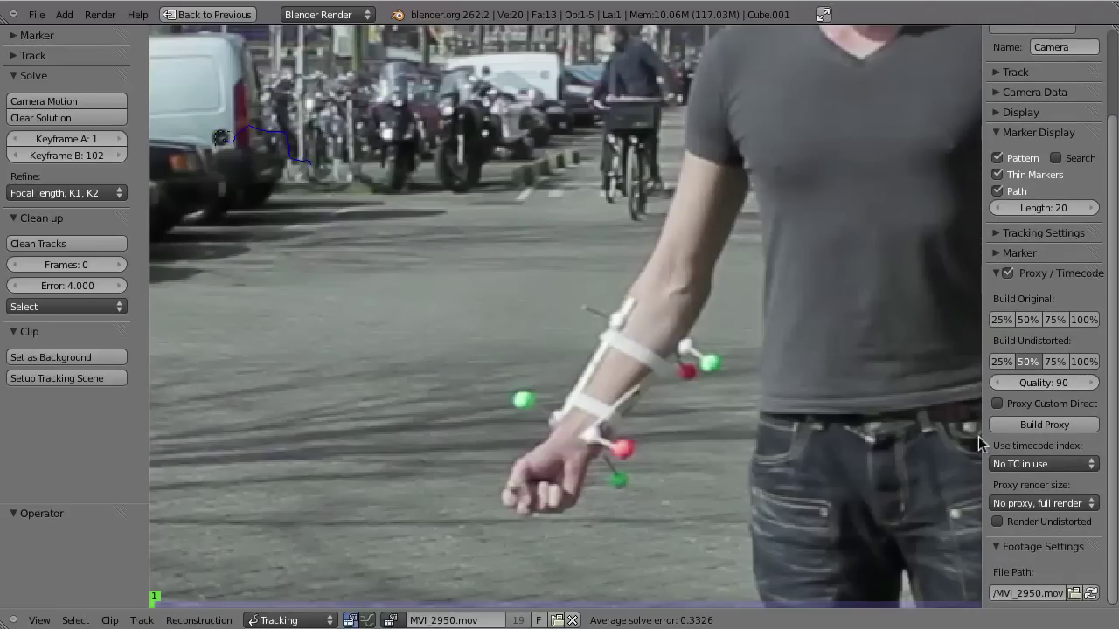
{"action": "left_click", "coordinate": [1024, 468]}
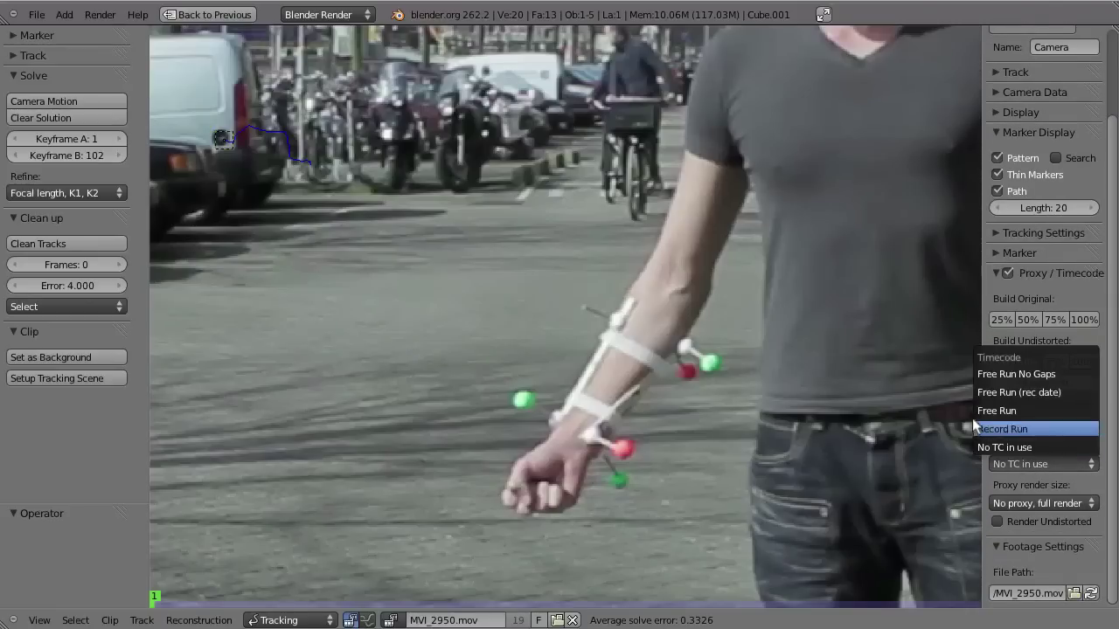
{"action": "left_click", "coordinate": [1042, 390]}
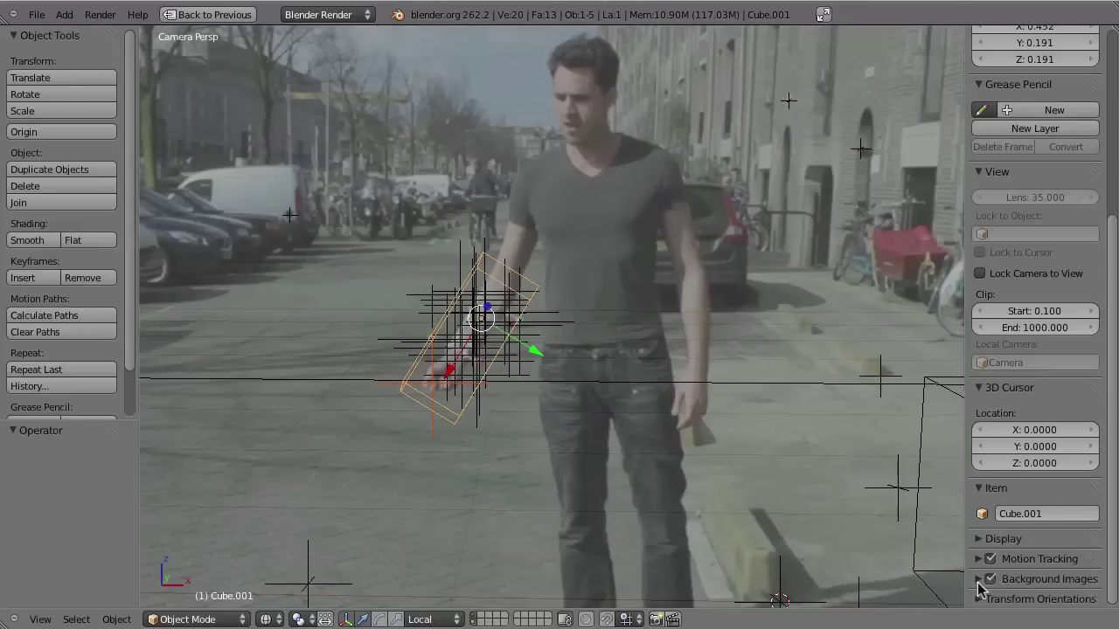
Set the camera view's background clip to Proxy size 50% and play the animation to check playback
{"action": "left_click", "coordinate": [978, 579]}
{"action": "scroll", "coordinate": [992, 560], "scroll_direction": "down", "scroll_amount": 6}
{"action": "left_click", "coordinate": [1017, 527]}
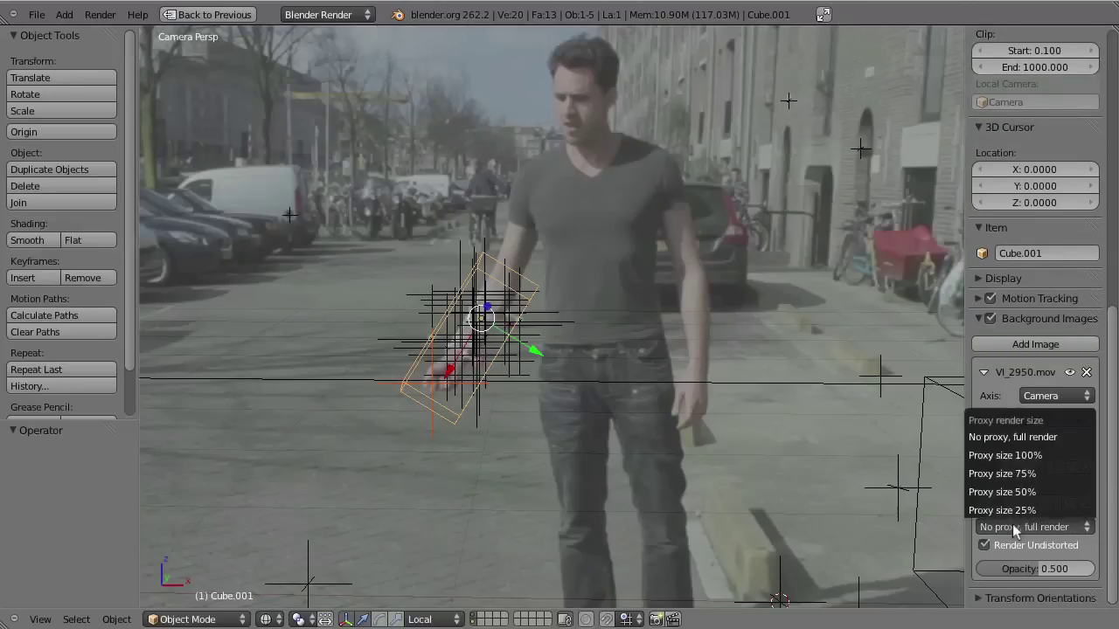
{"action": "left_click", "coordinate": [1001, 492]}
{"action": "key", "text": "alt+a"}
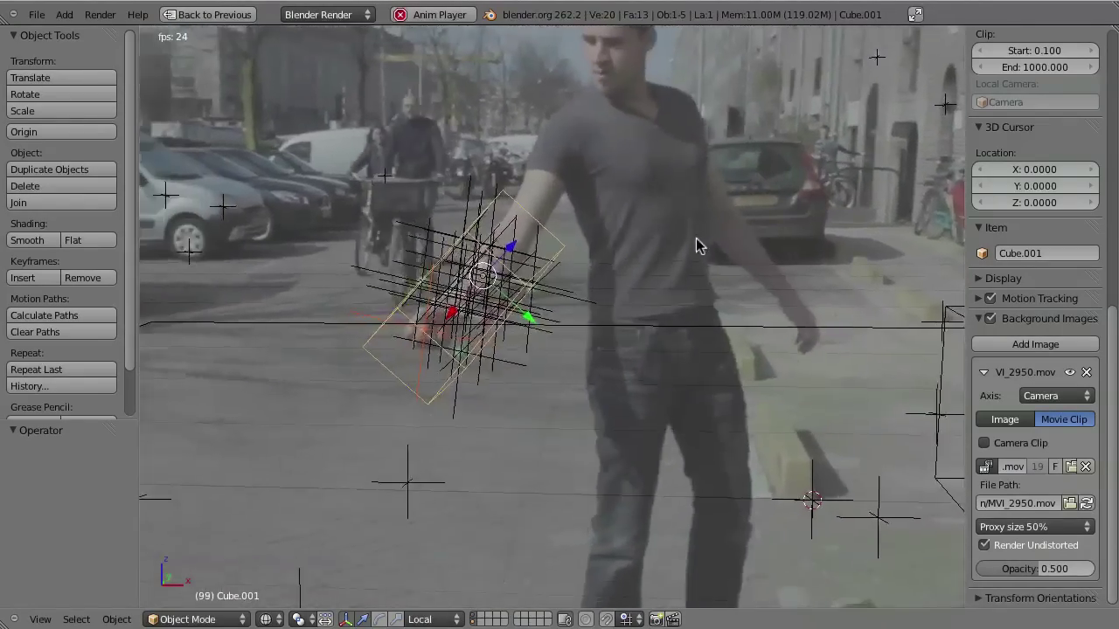
{"action": "key", "text": "Escape"}
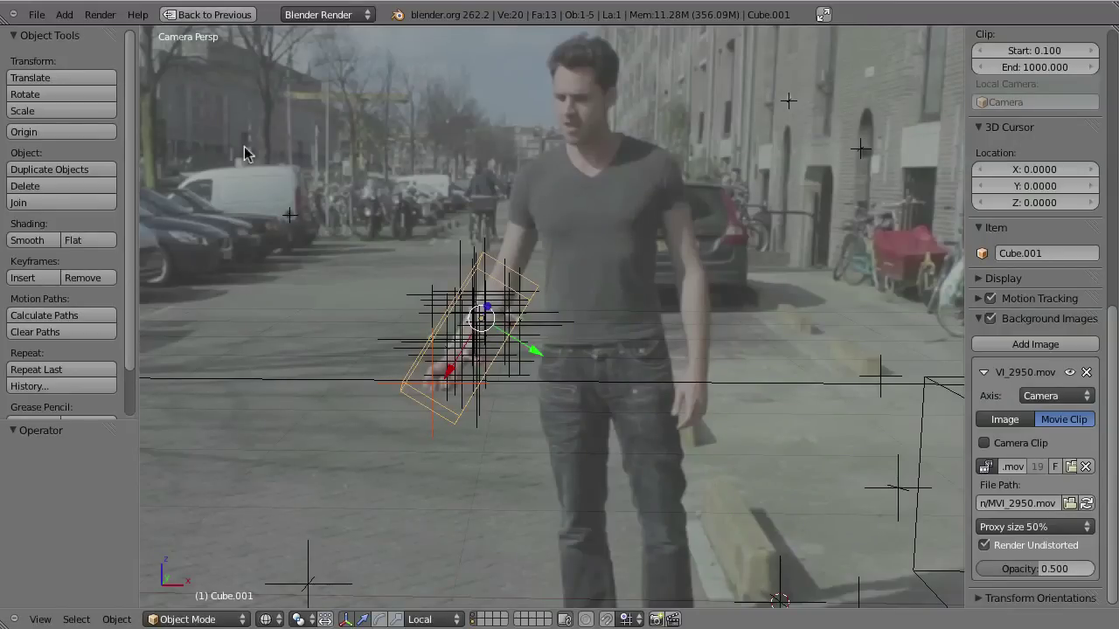
Link the gun group from gun.blend in the lib folder into the tracking scene
{"action": "left_click", "coordinate": [36, 14]}
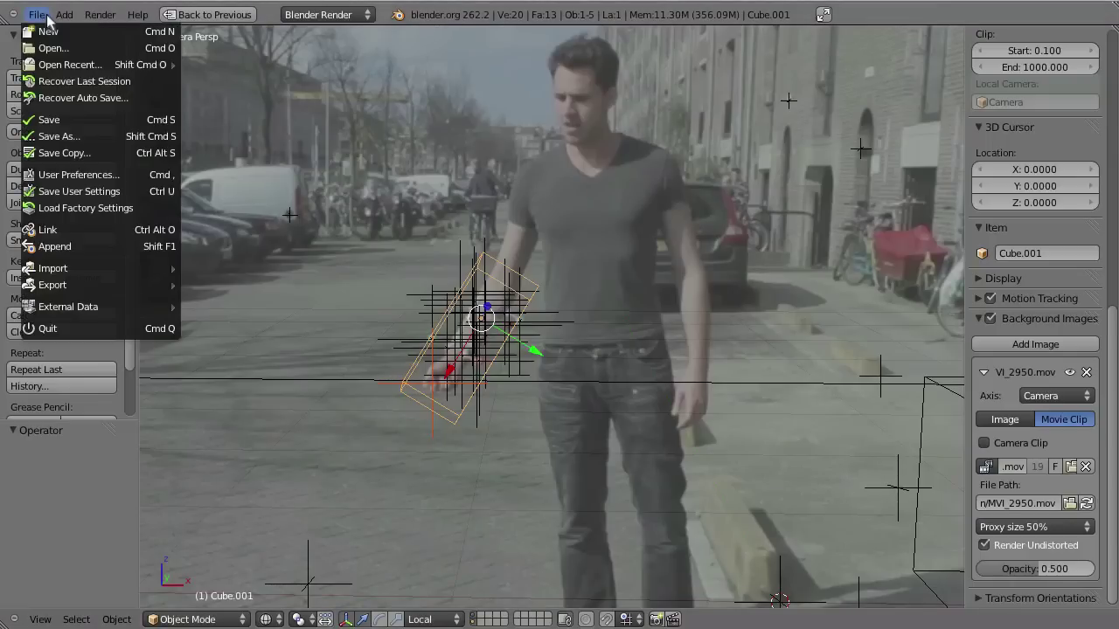
{"action": "left_click", "coordinate": [59, 247]}
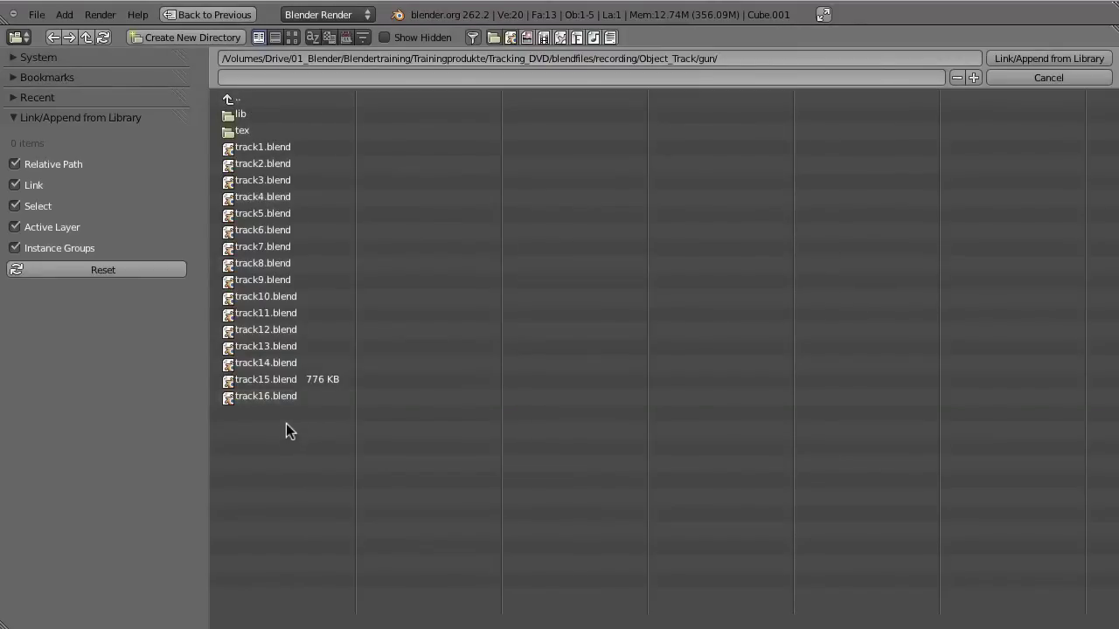
{"action": "left_click", "coordinate": [247, 113]}
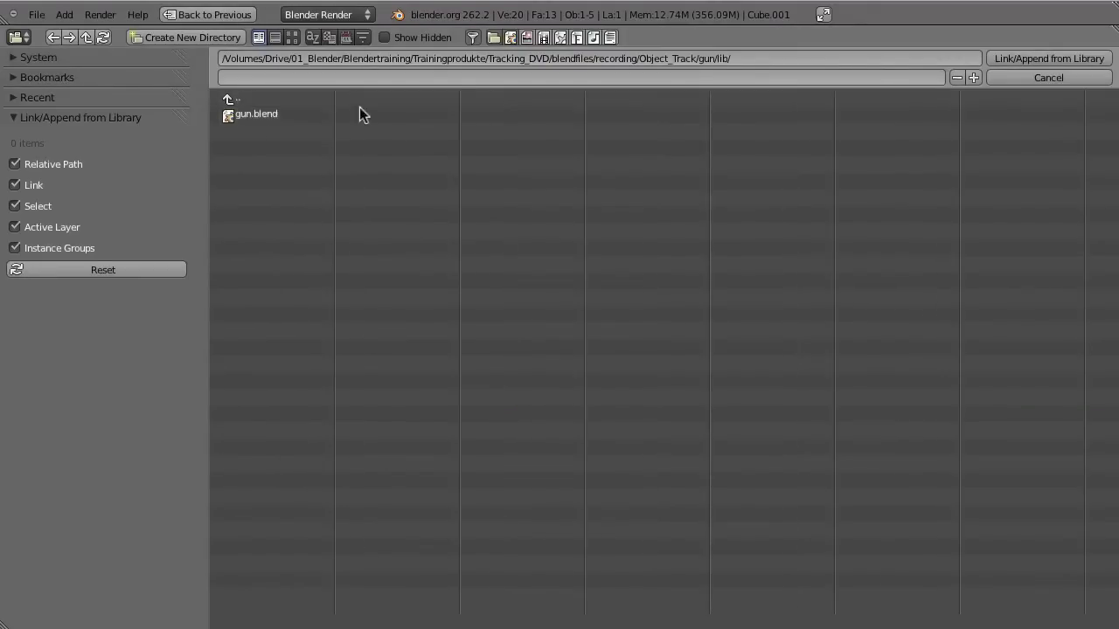
{"action": "left_click", "coordinate": [261, 114]}
{"action": "left_click", "coordinate": [254, 163]}
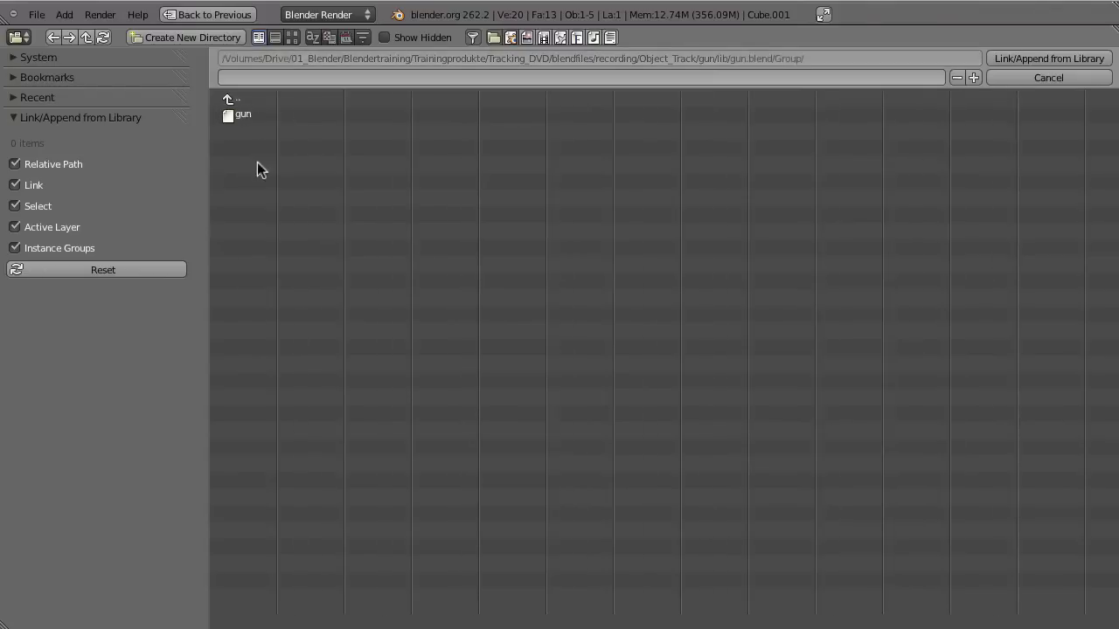
{"action": "left_click", "coordinate": [236, 116]}
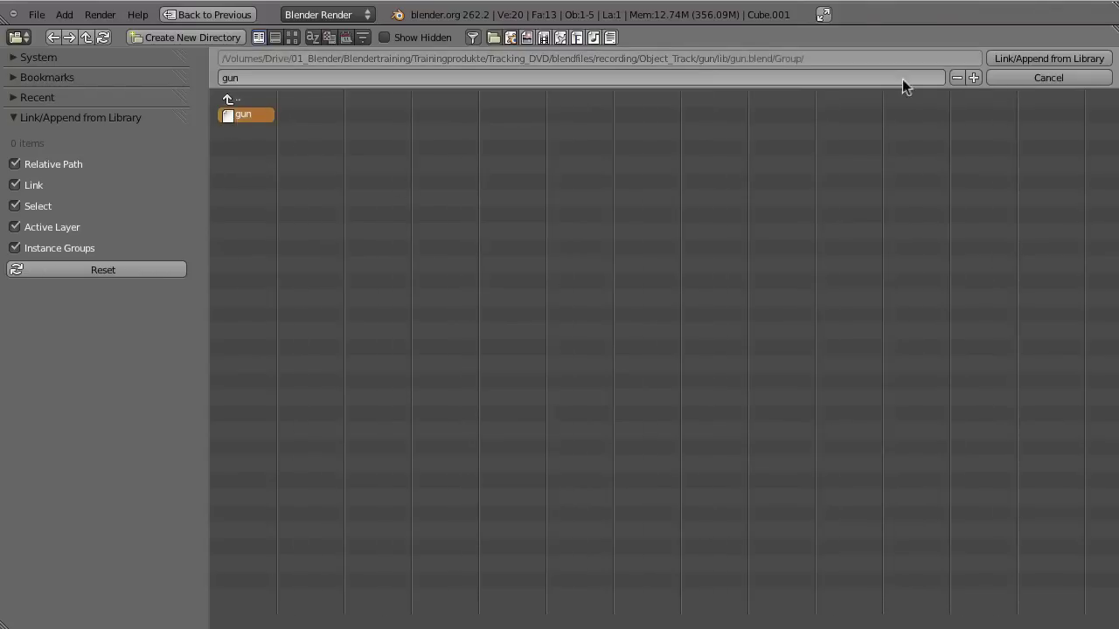
{"action": "left_click", "coordinate": [1011, 61]}
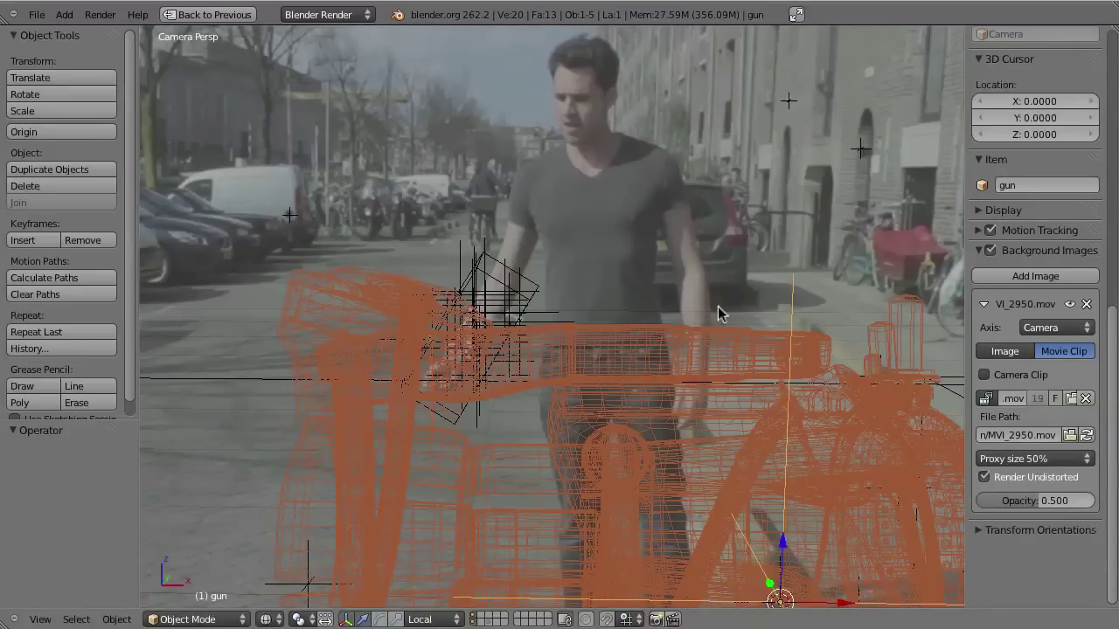
Scale the linked gun down to 0.769 of its size
{"action": "key", "text": "s"}
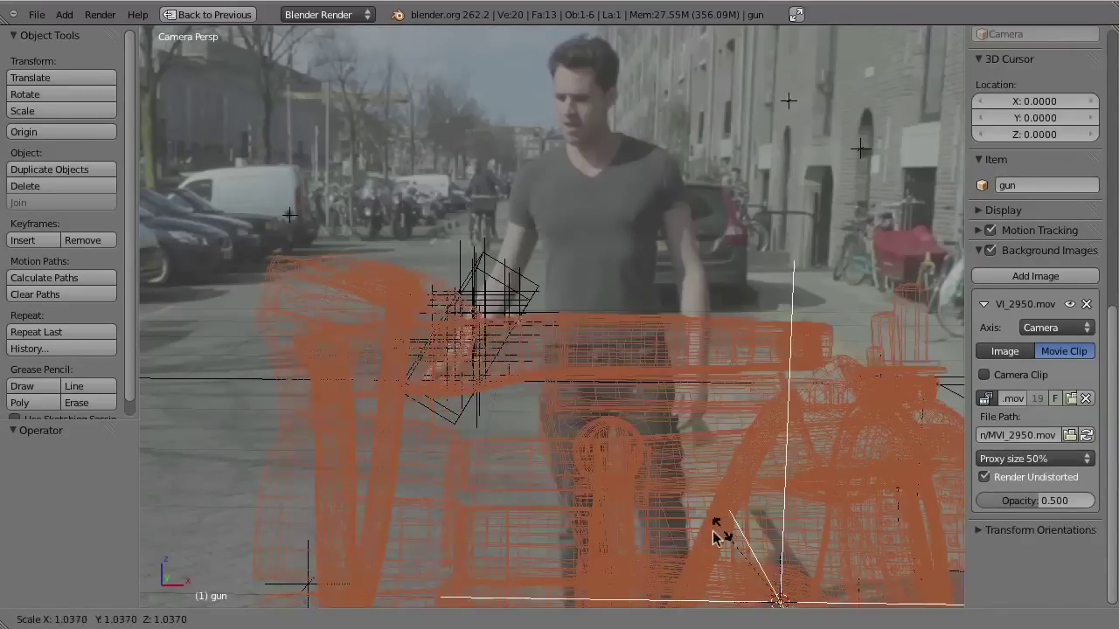
{"action": "left_click", "coordinate": [812, 536]}
{"action": "right_click", "coordinate": [540, 301]}
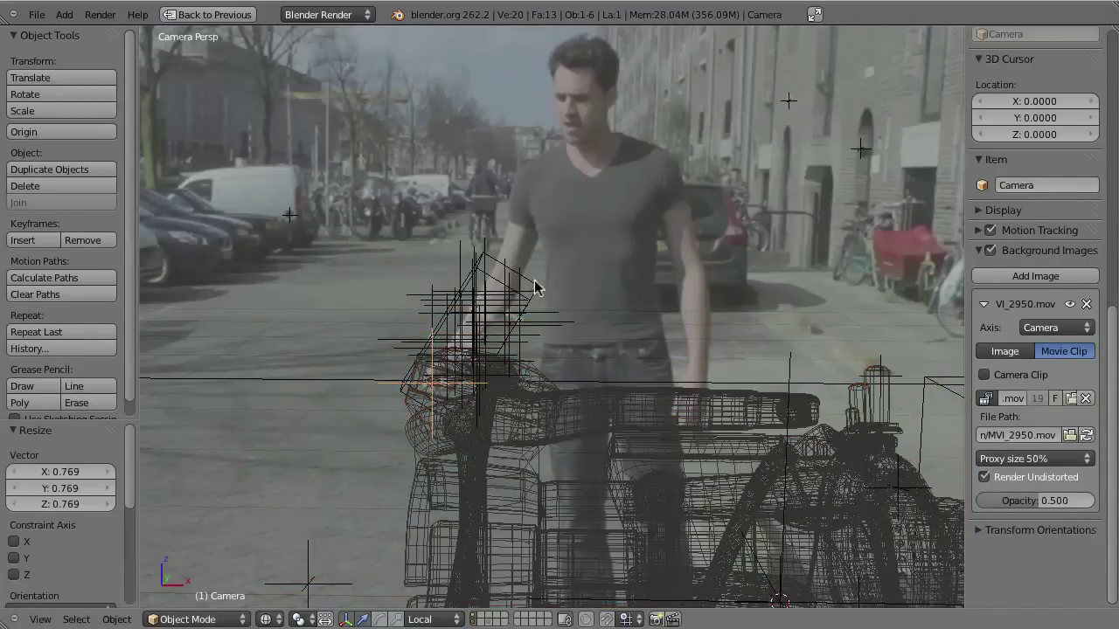
Snap the 3D cursor to the arm's tracked box Cube.001 and snap the linked gun to the cursor
{"action": "right_click", "coordinate": [537, 289]}
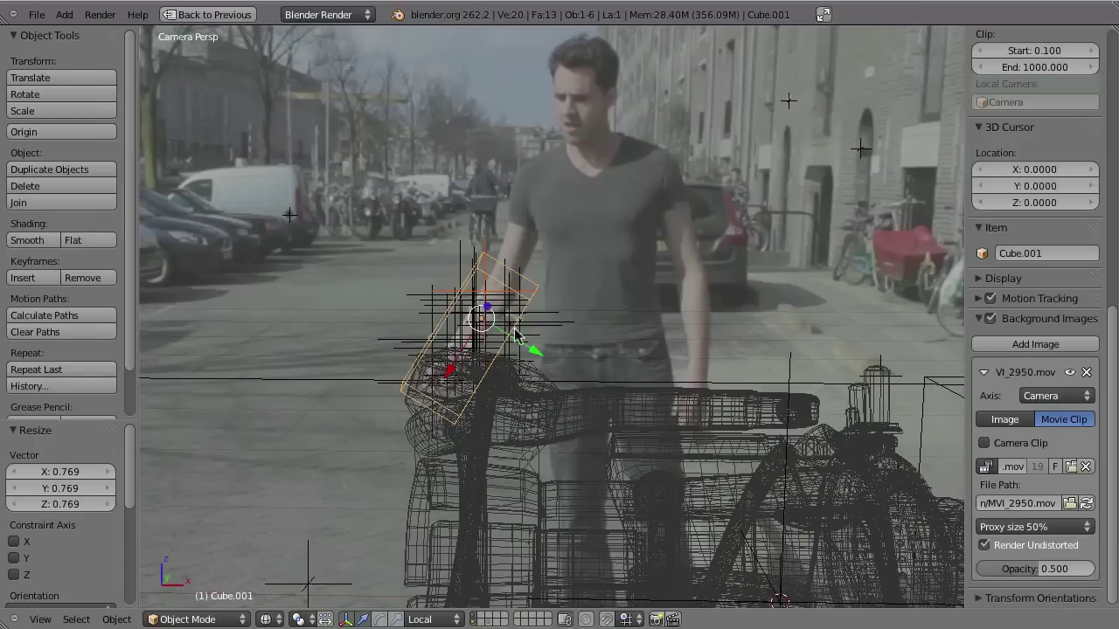
{"action": "key", "text": "shift+s"}
{"action": "left_click", "coordinate": [600, 306]}
{"action": "right_click", "coordinate": [681, 402]}
{"action": "key", "text": "shift+s"}
{"action": "left_click", "coordinate": [678, 374]}
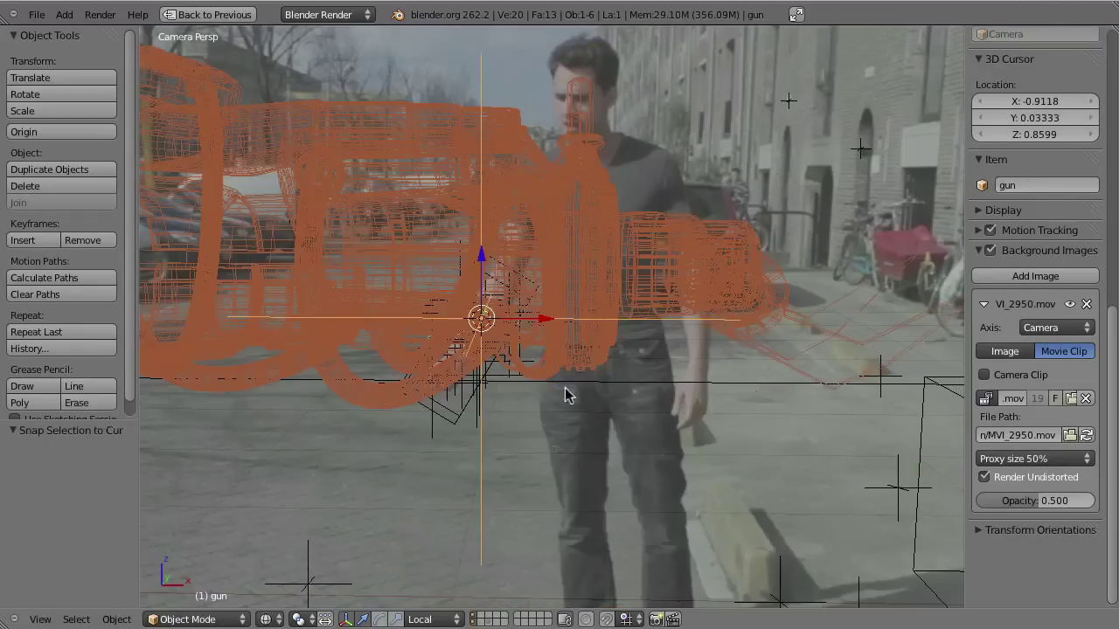
Copy the rotation and location of Cube.001 to the gun
{"action": "right_click", "coordinate": [451, 440]}
{"action": "key", "text": "ctrl+c"}
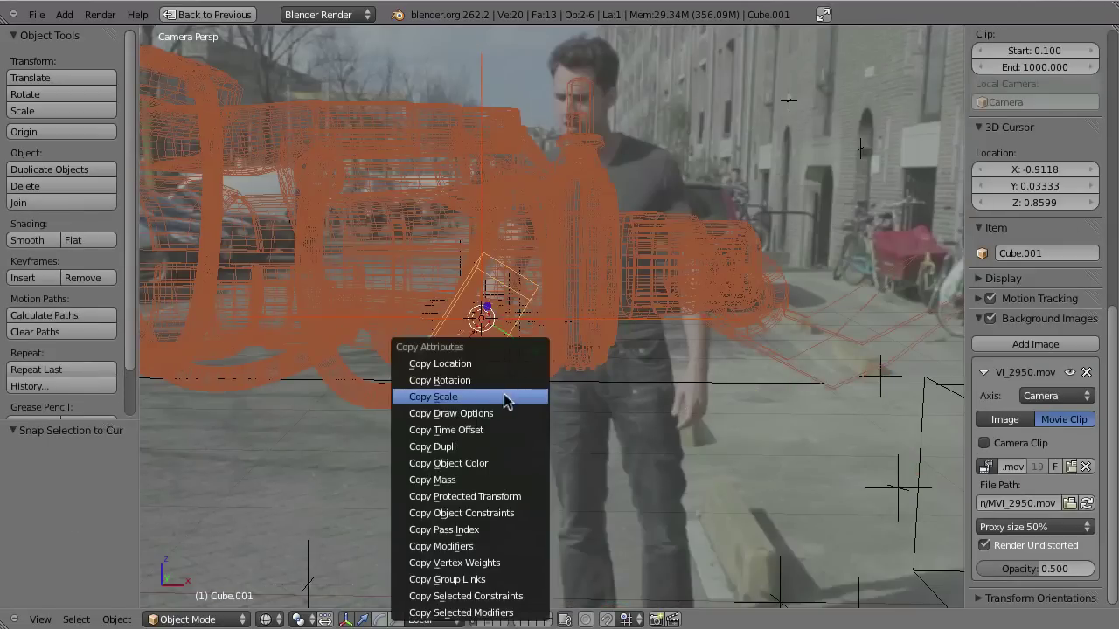
{"action": "left_click", "coordinate": [499, 380]}
{"action": "key", "text": "ctrl+c"}
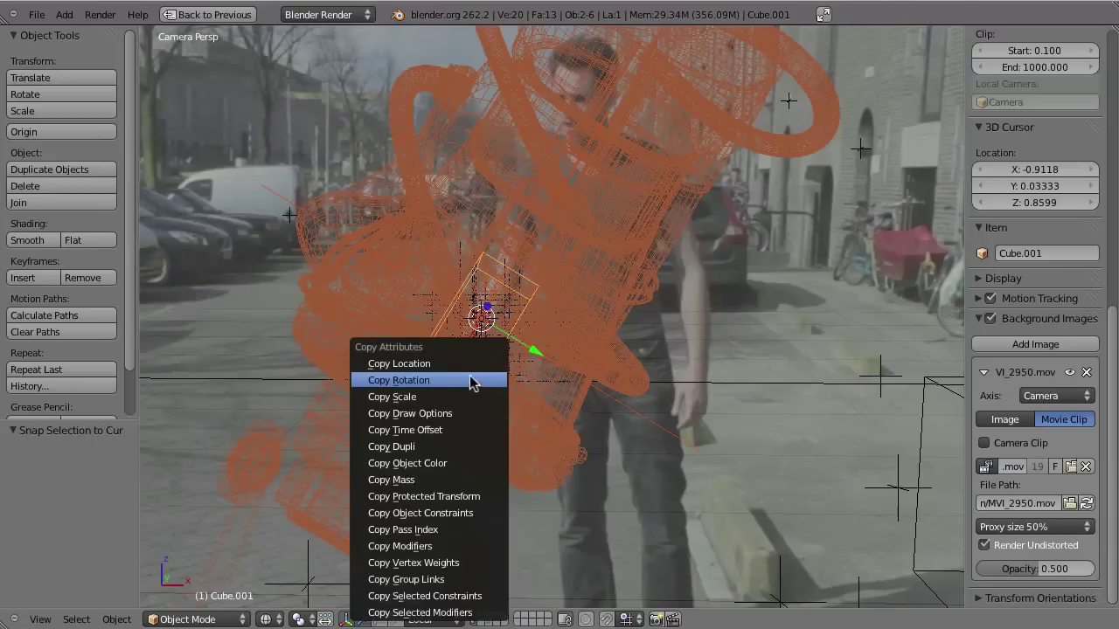
{"action": "left_click", "coordinate": [467, 363]}
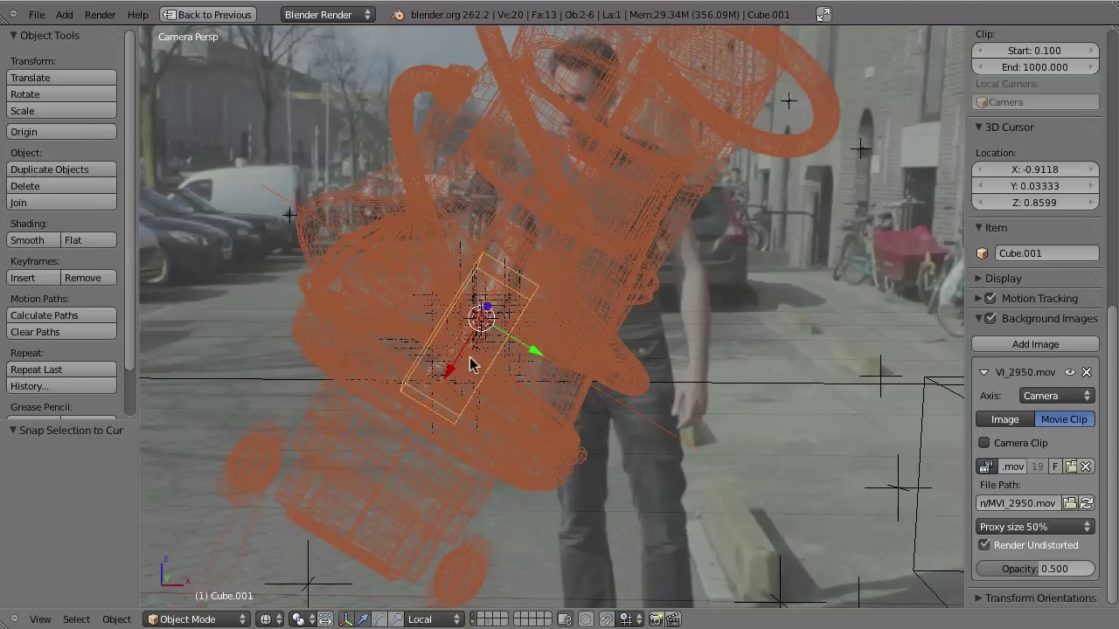
Scale the gun alone down to 0.339 of its size
{"action": "right_click", "coordinate": [532, 496]}
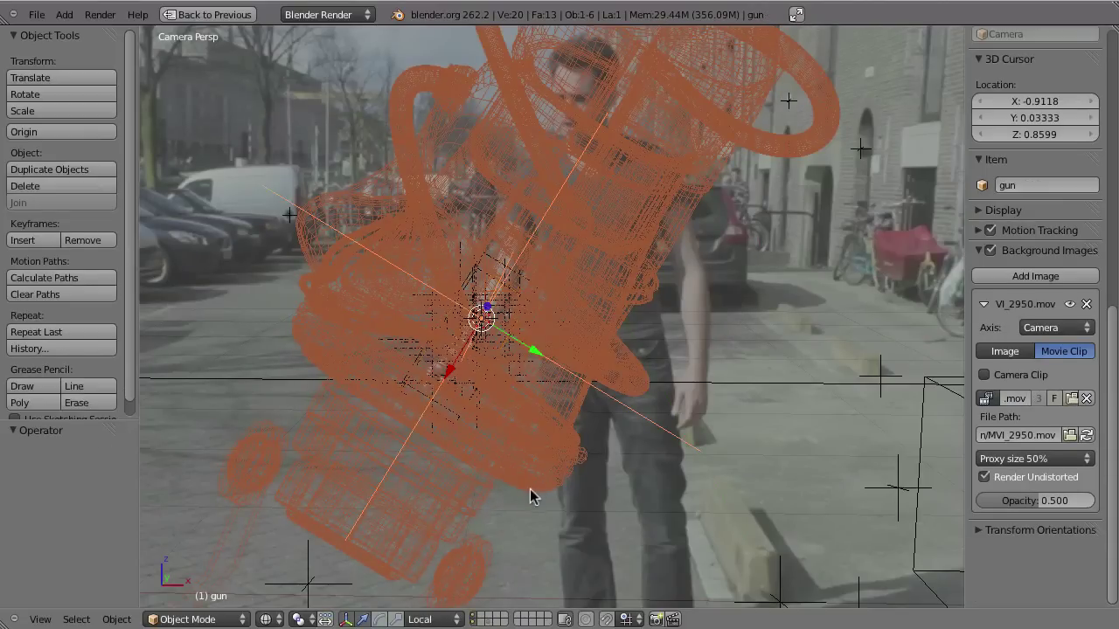
{"action": "key", "text": "s"}
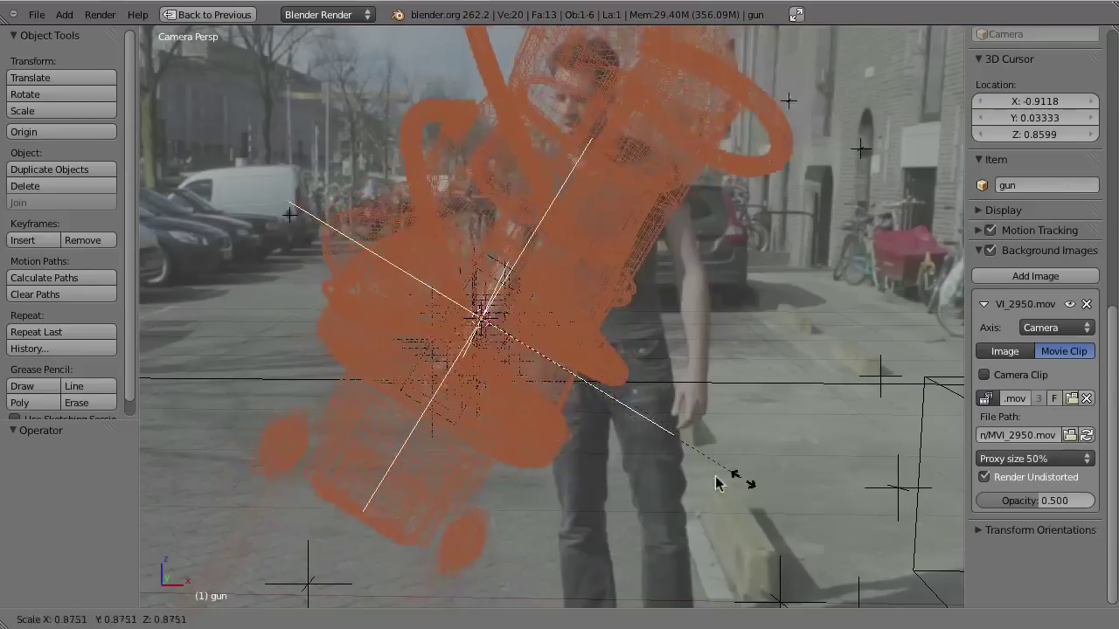
{"action": "left_click", "coordinate": [511, 337]}
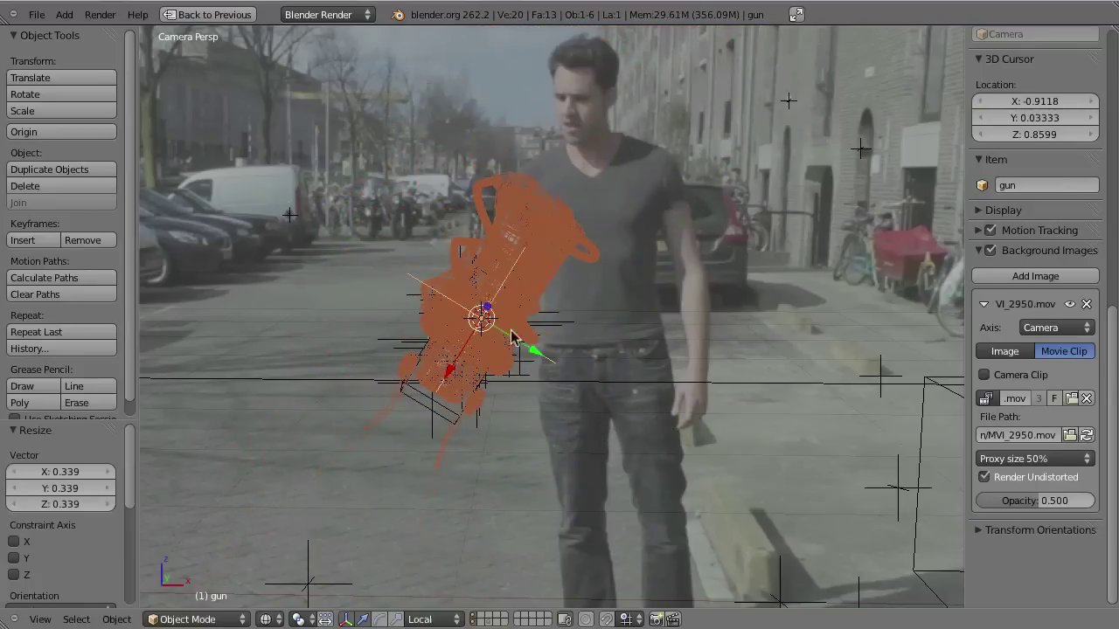
Move the gun along its local X axis down the forearm and shift it slightly along its local Z axis
{"action": "key", "text": "g"}
{"action": "key", "text": "x"}
{"action": "left_click", "coordinate": [445, 437]}
{"action": "middle_click_drag", "start_coordinate": [445, 437], "coordinate": [518, 423]}
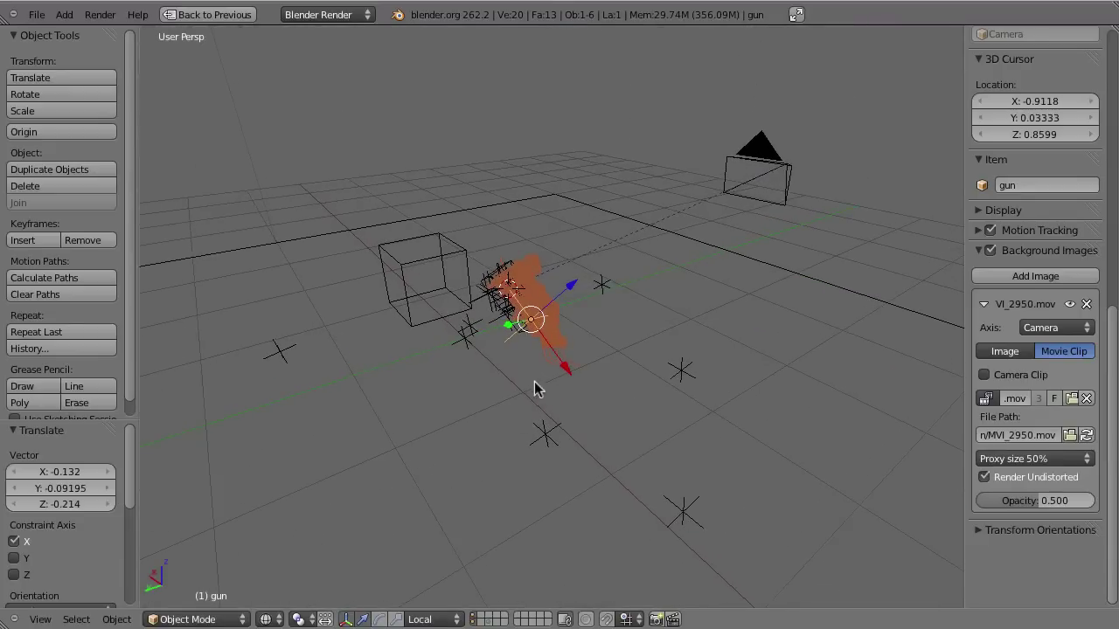
{"action": "scroll", "coordinate": [536, 390], "scroll_direction": "up", "scroll_amount": 2}
{"action": "key", "text": "g"}
{"action": "key", "text": "z"}
{"action": "left_click", "coordinate": [586, 328]}
{"action": "scroll", "coordinate": [612, 354], "scroll_direction": "down", "scroll_amount": 1}
{"action": "middle_click_drag", "start_coordinate": [612, 354], "coordinate": [635, 367]}
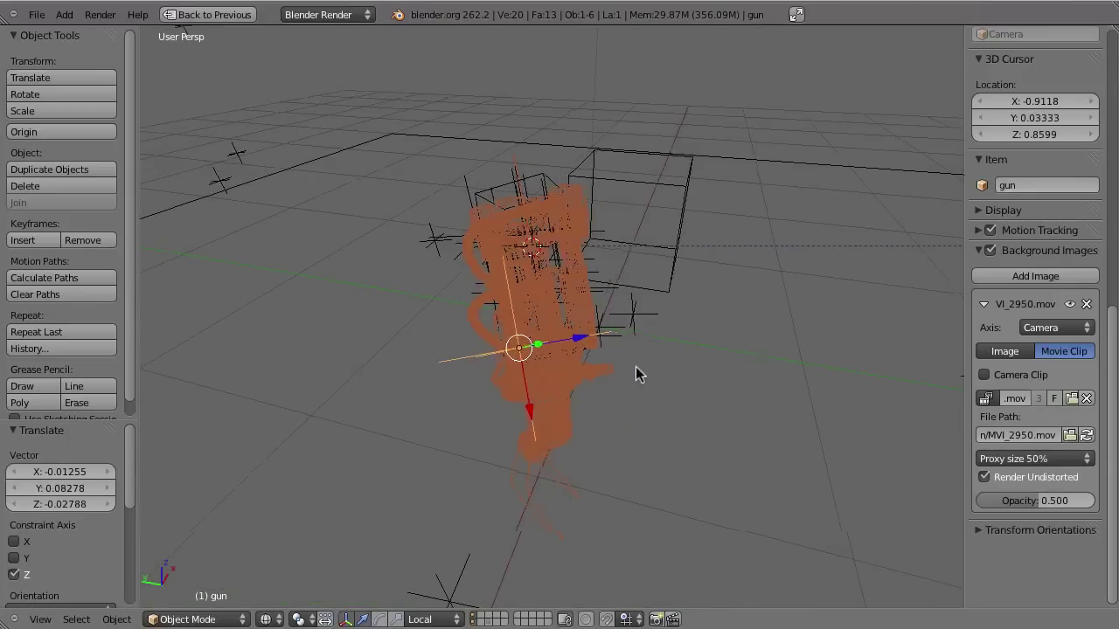
Play the animation through the camera to check how the gun sits on the moving arm
{"action": "key", "text": "KP_0"}
{"action": "key", "text": "alt+a"}
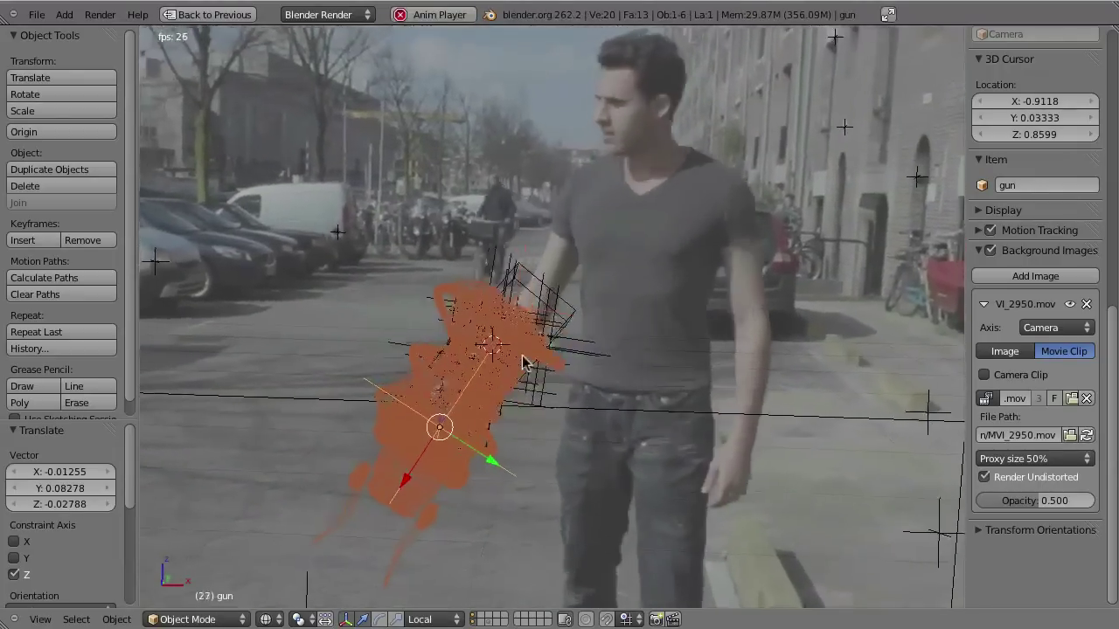
{"action": "key", "text": "Escape"}
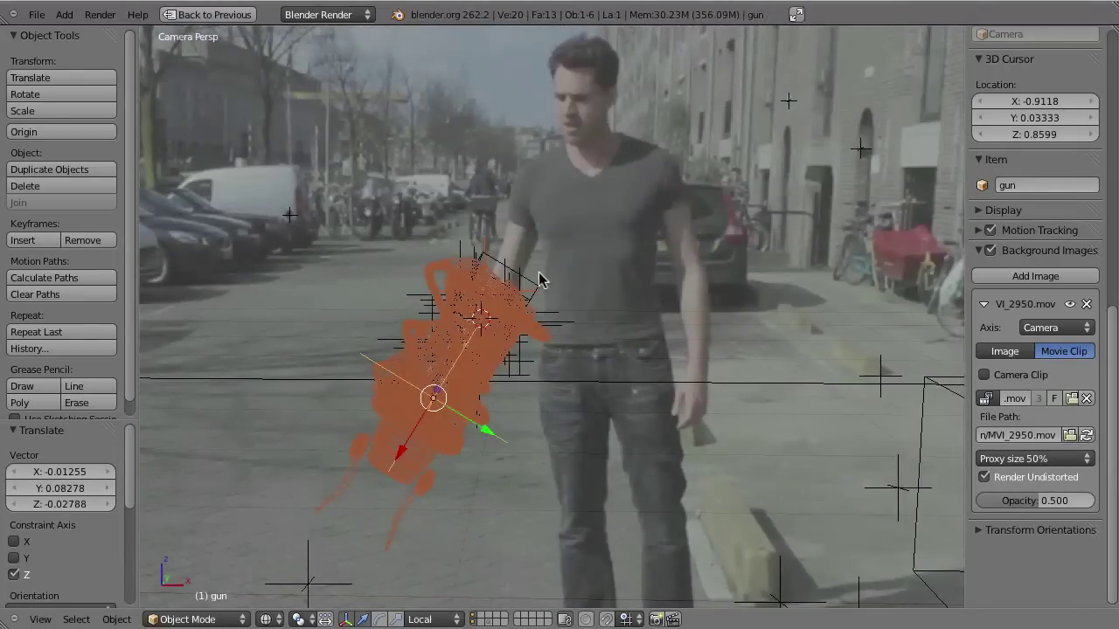
Parent the gun to the tracked box Cube.001 with the Object option
{"action": "right_click", "coordinate": [537, 281], "text": "shift"}
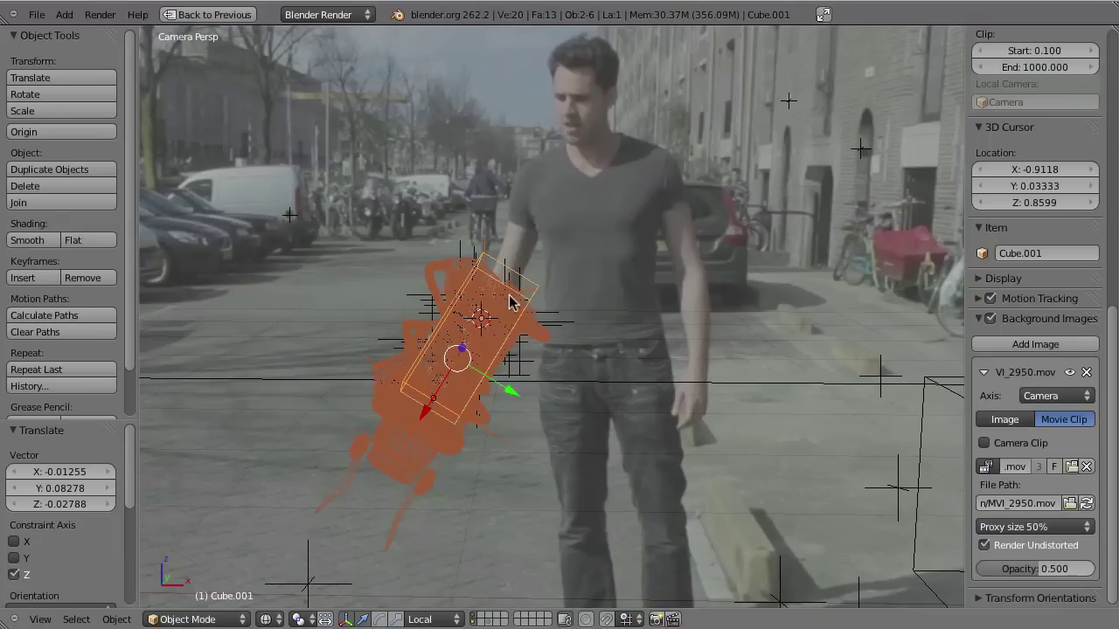
{"action": "key", "text": "ctrl+p"}
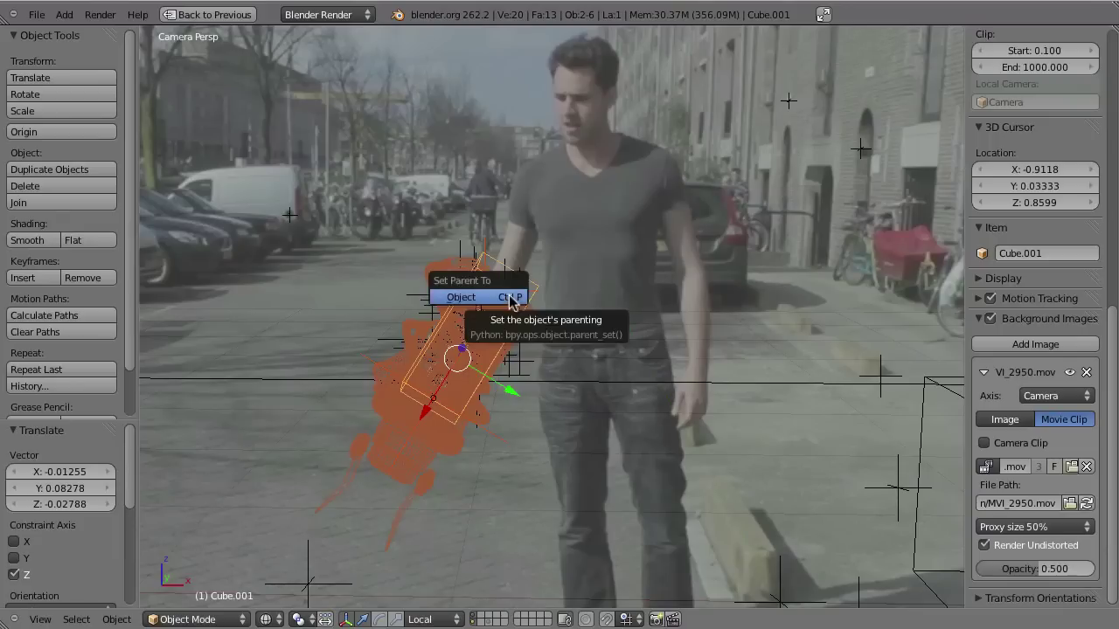
{"action": "left_click", "coordinate": [512, 298]}
Play the animation and switch the camera view to solid shading to check the parented gun
{"action": "key", "text": "alt+a"}
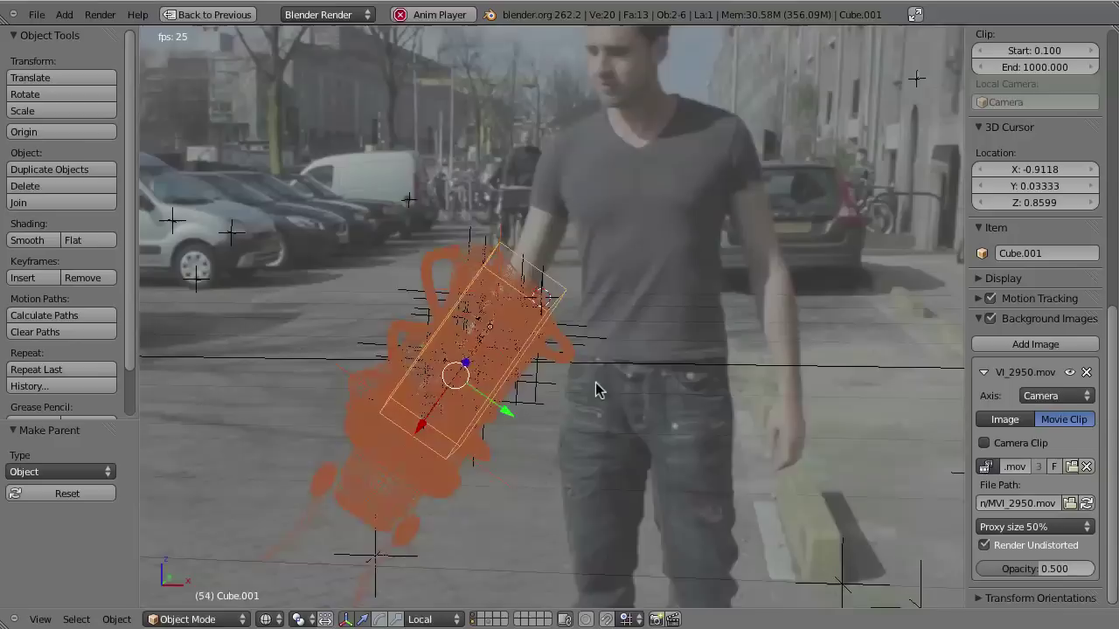
{"action": "key", "text": "z"}
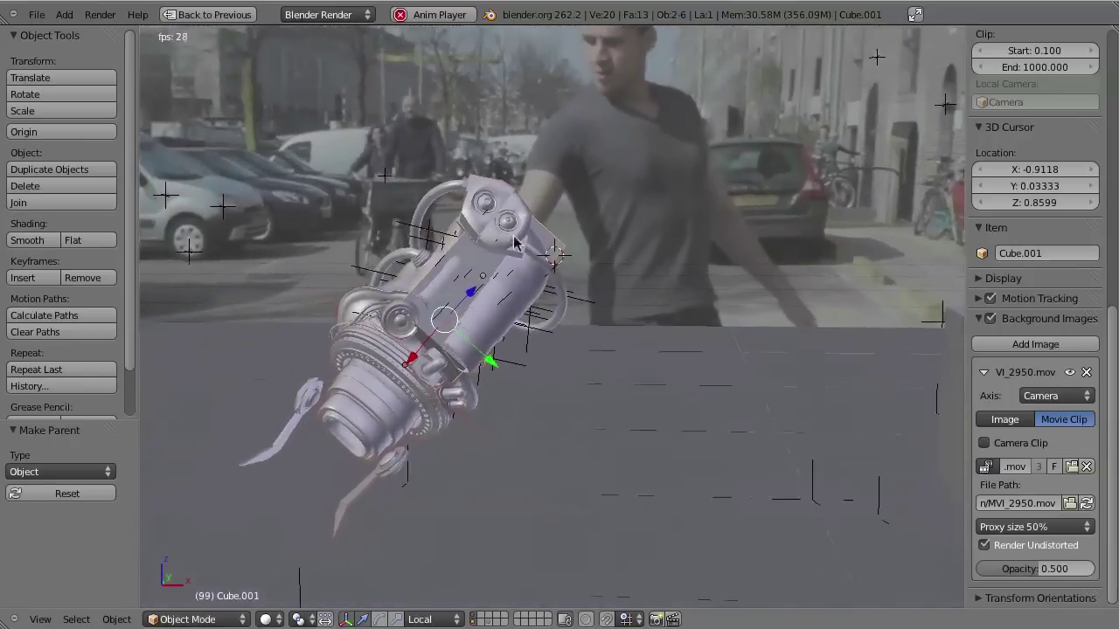
{"action": "key", "text": "Escape"}
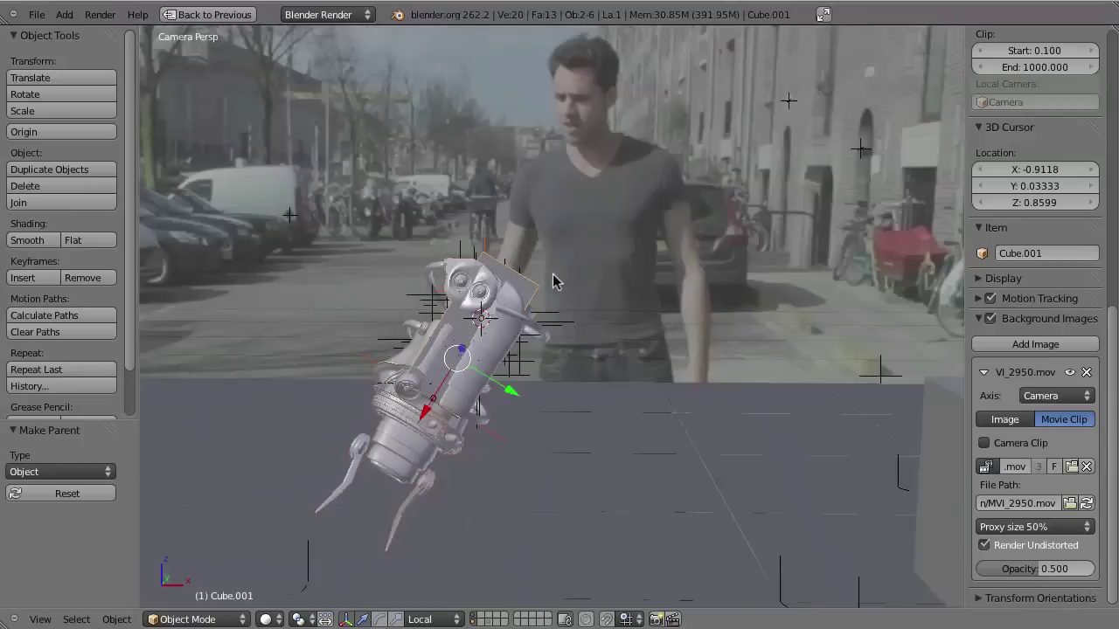
Move Cube.001 to the last layer so only the gun shows, and play the animation
{"action": "right_click", "coordinate": [537, 285]}
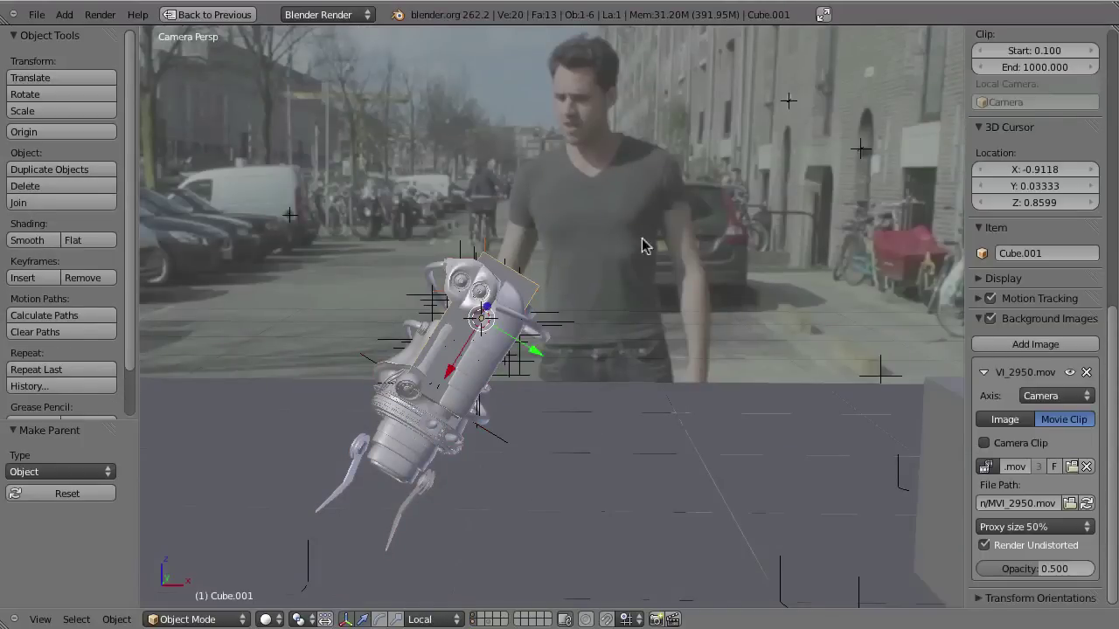
{"action": "key", "text": "m"}
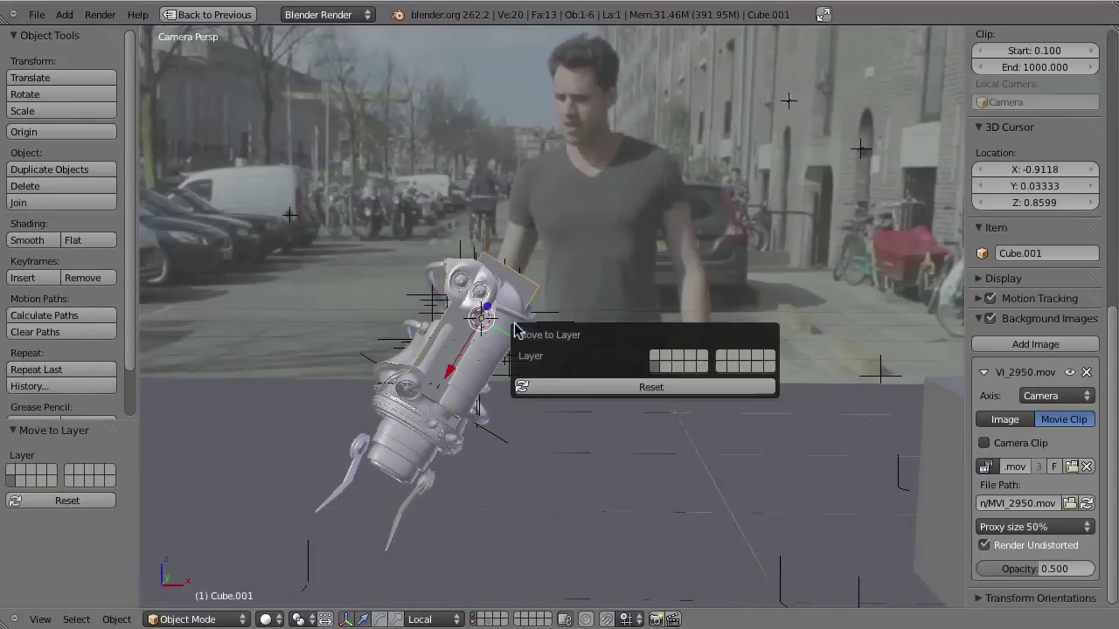
{"action": "left_click", "coordinate": [654, 349]}
{"action": "key", "text": "alt+a"}
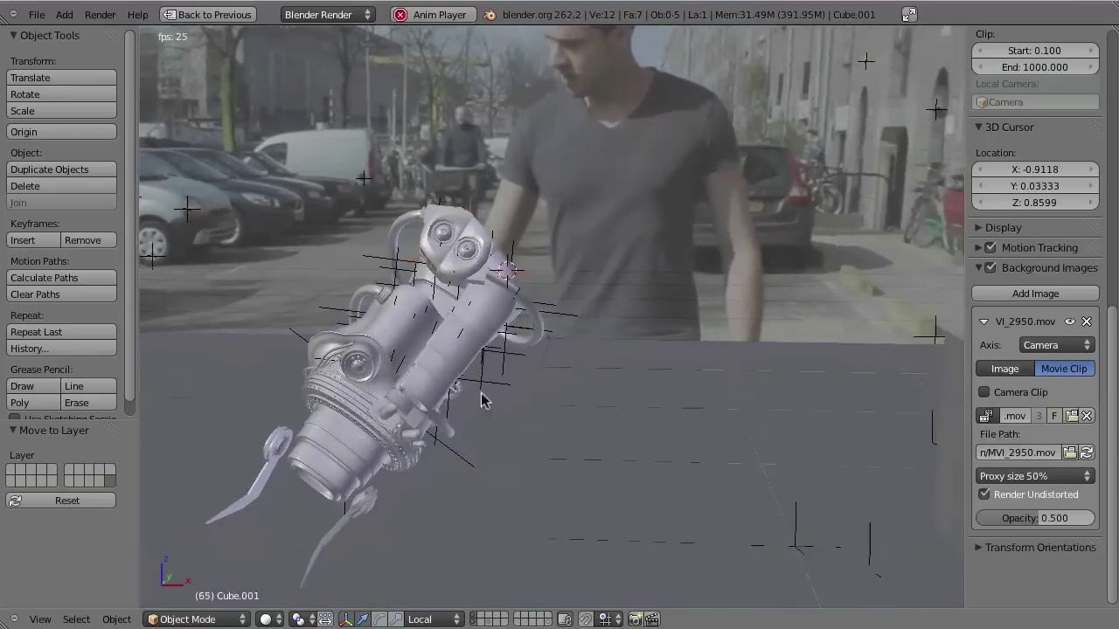
{"action": "key", "text": "Escape"}
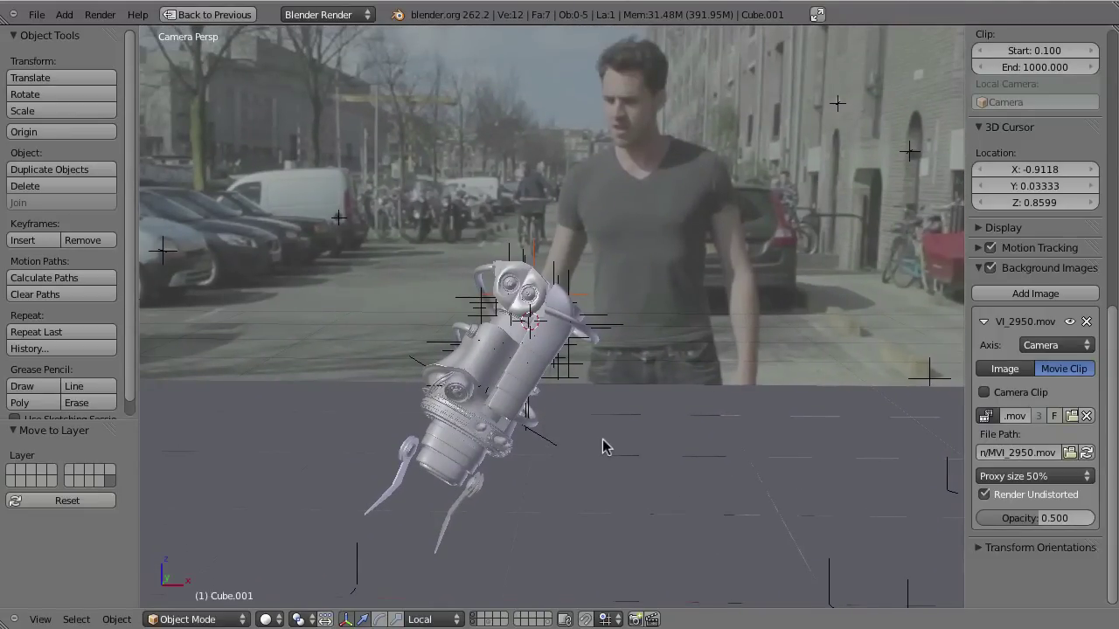
Change the render engine to Cycles Render and set the camera view's shading to Rendered
{"action": "left_click", "coordinate": [314, 16]}
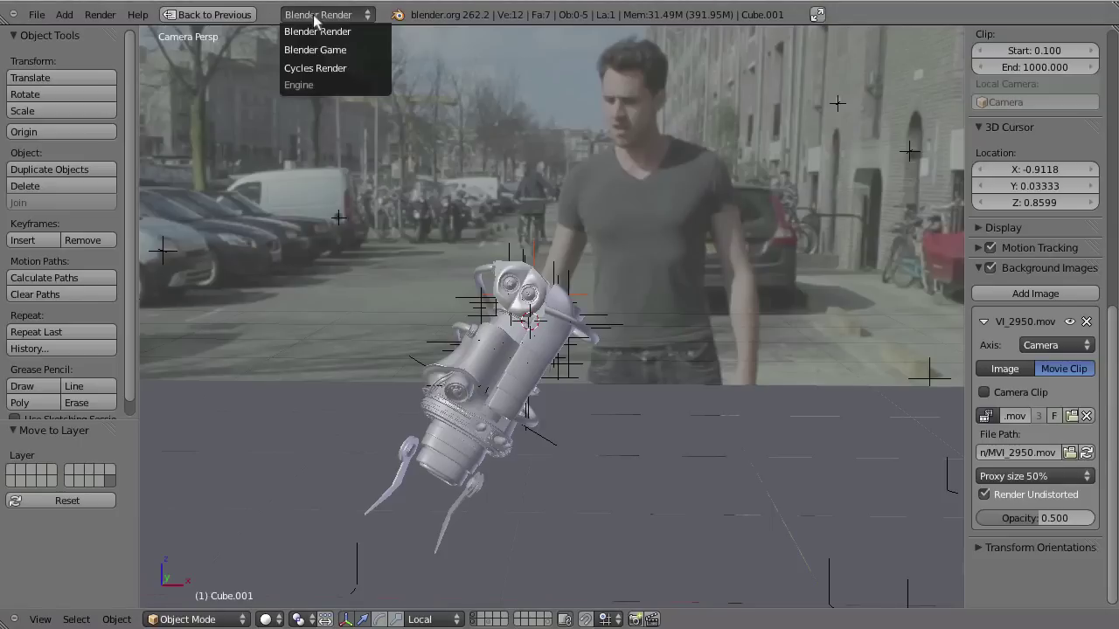
{"action": "left_click", "coordinate": [316, 69]}
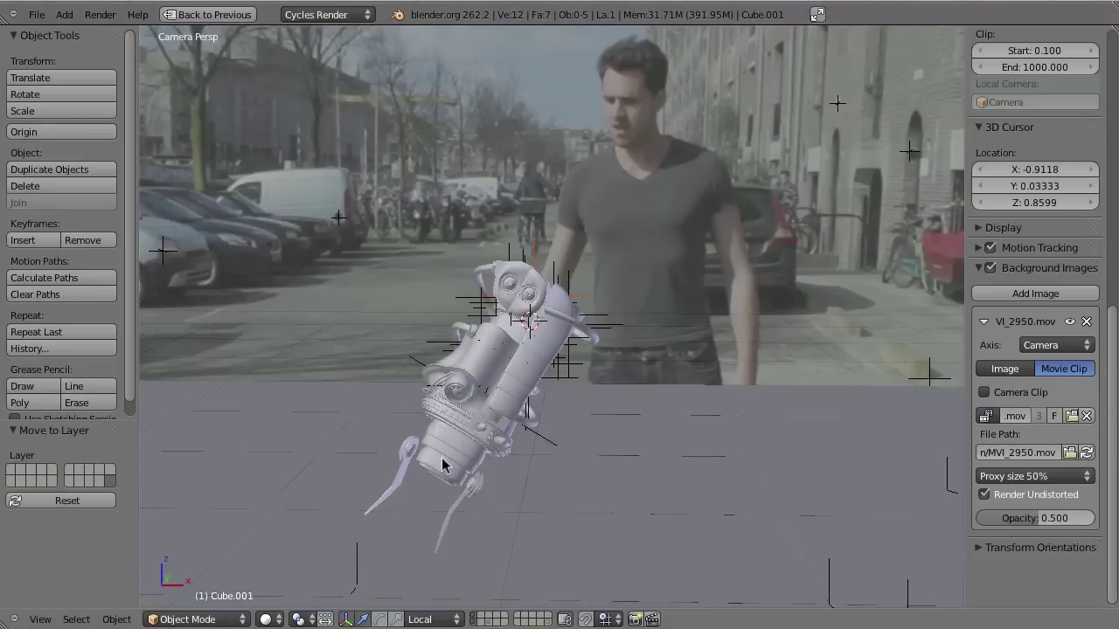
{"action": "left_click", "coordinate": [269, 619]}
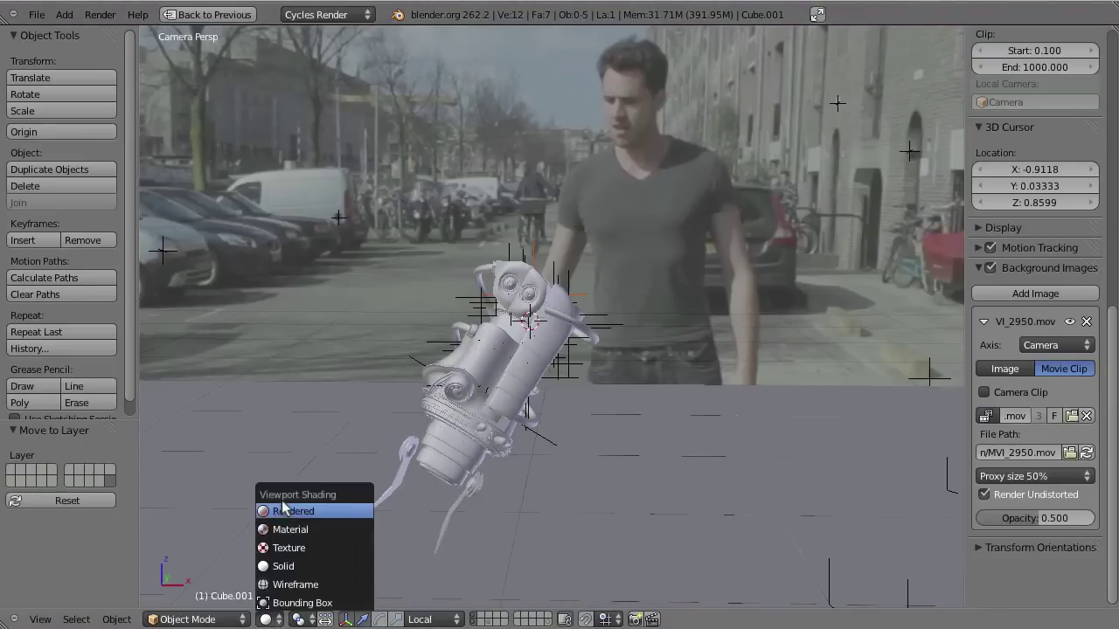
{"action": "left_click", "coordinate": [315, 511]}
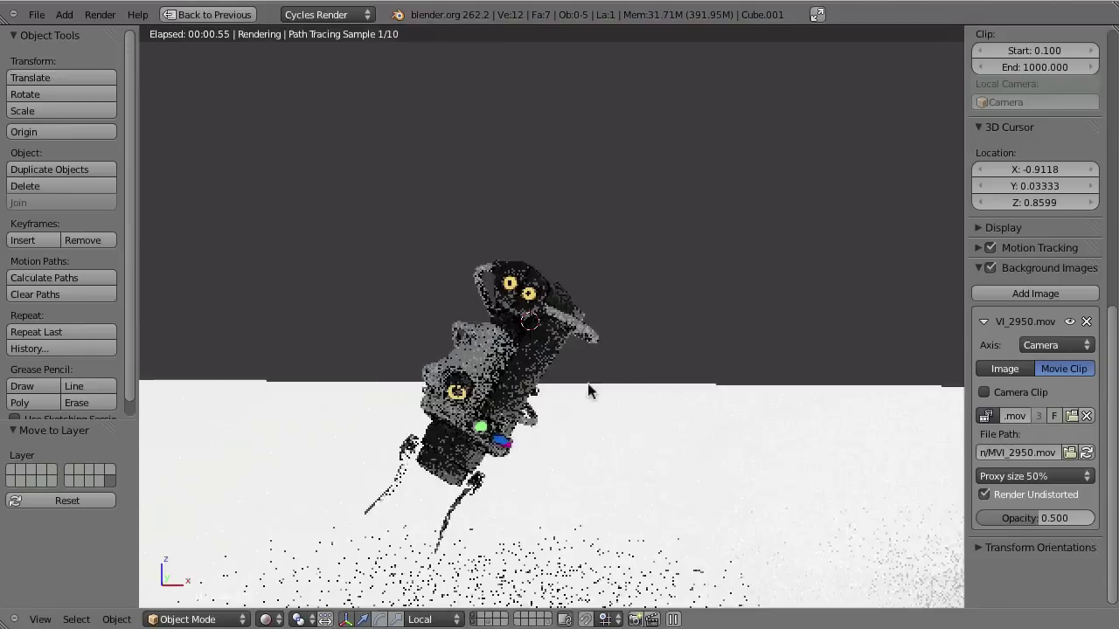
{"action": "middle_click_drag", "start_coordinate": [593, 349], "coordinate": [544, 432]}
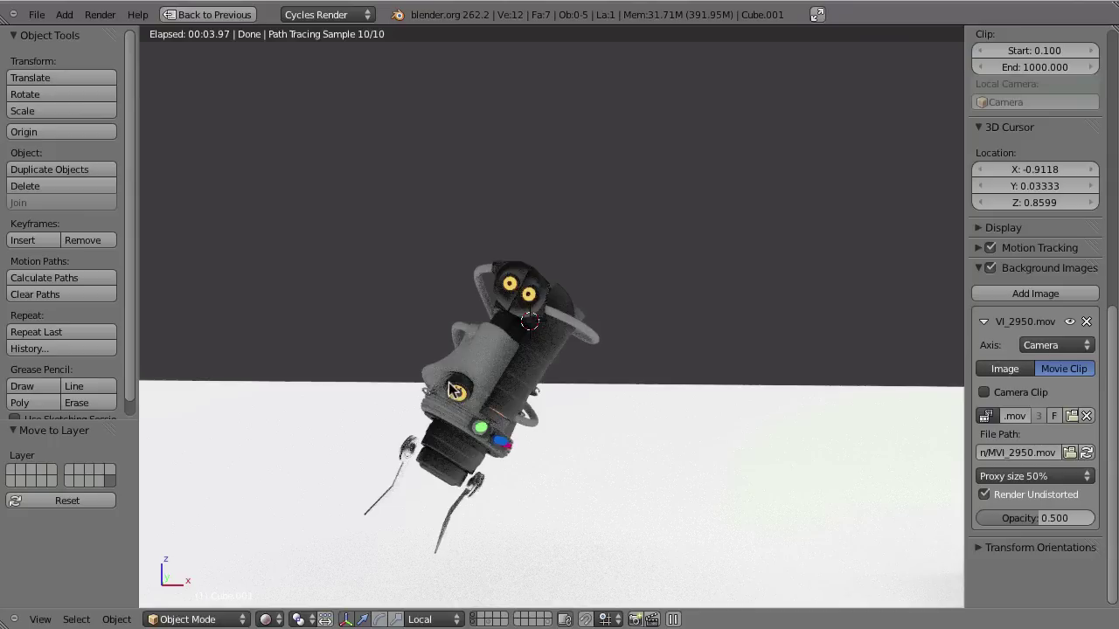
Restore the multi-editor layout, collapse the Dimensions and Output render settings, and expand the Integrator settings
{"action": "key", "text": "ctrl+Up"}
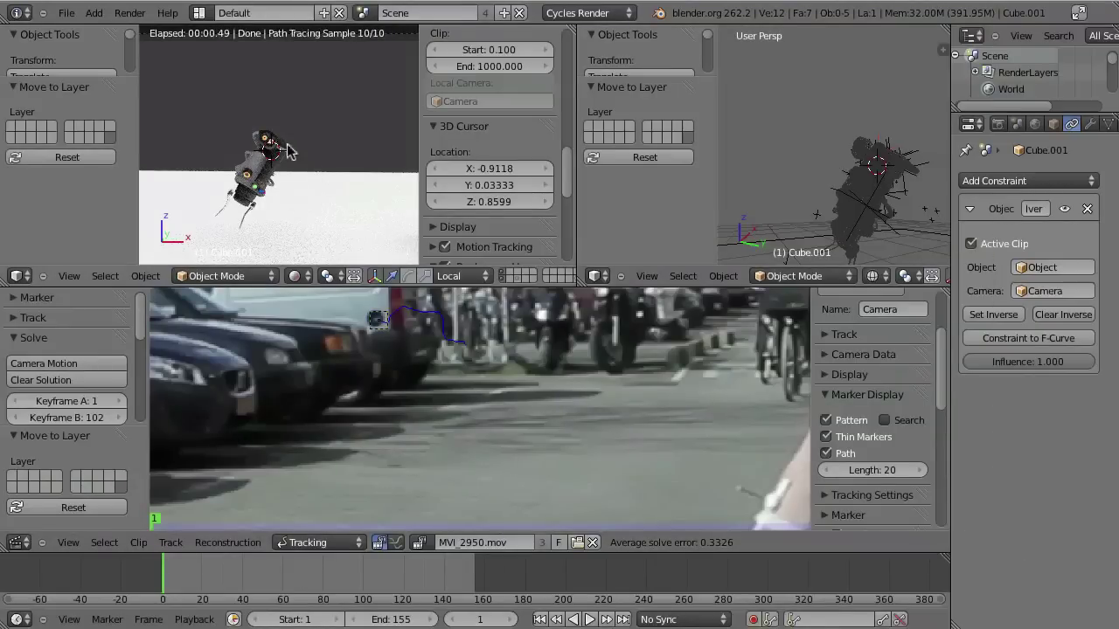
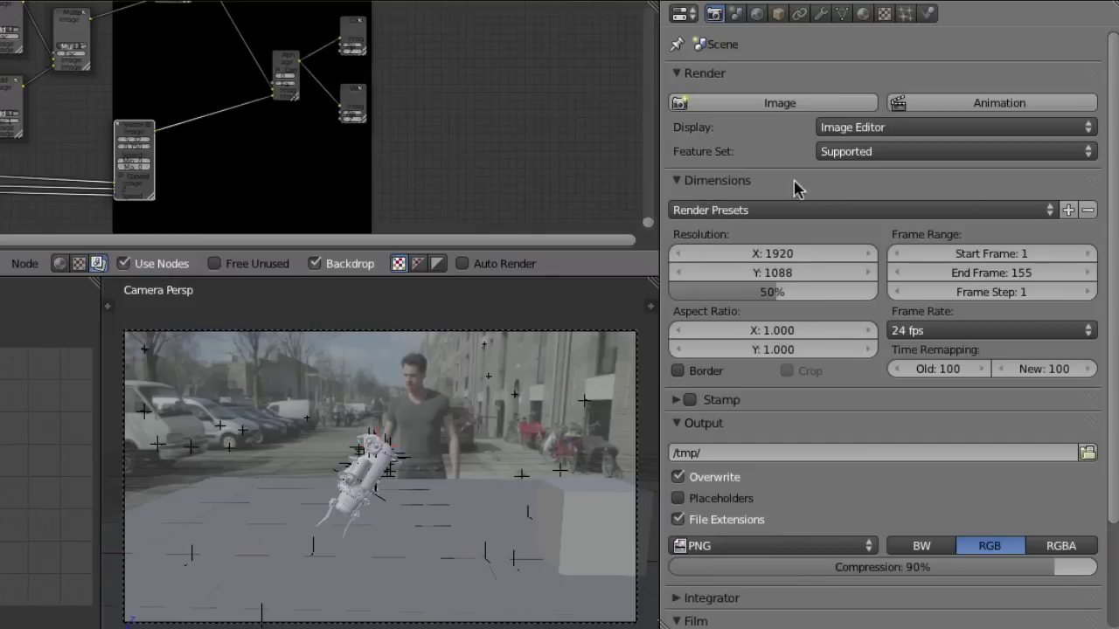
{"action": "left_click", "coordinate": [685, 179]}
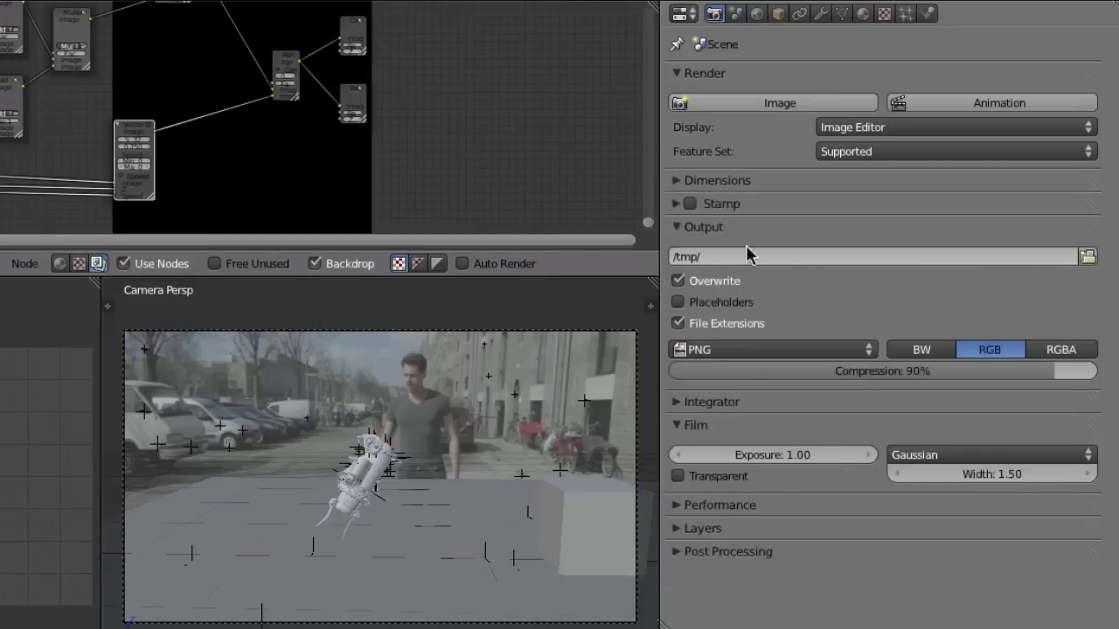
{"action": "left_click", "coordinate": [679, 227]}
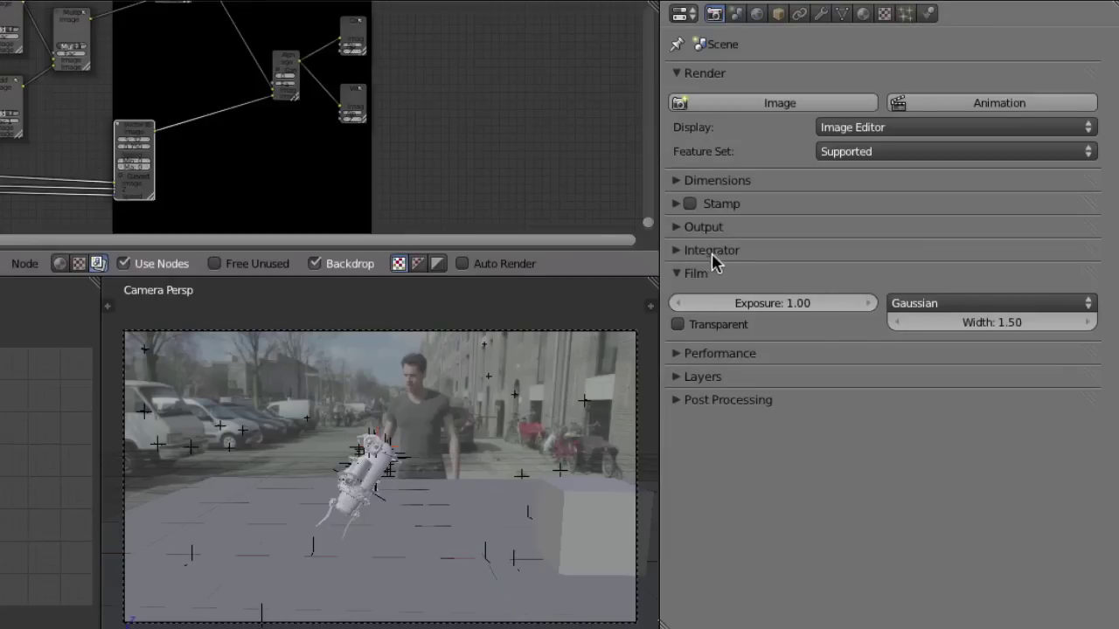
{"action": "left_click", "coordinate": [678, 254]}
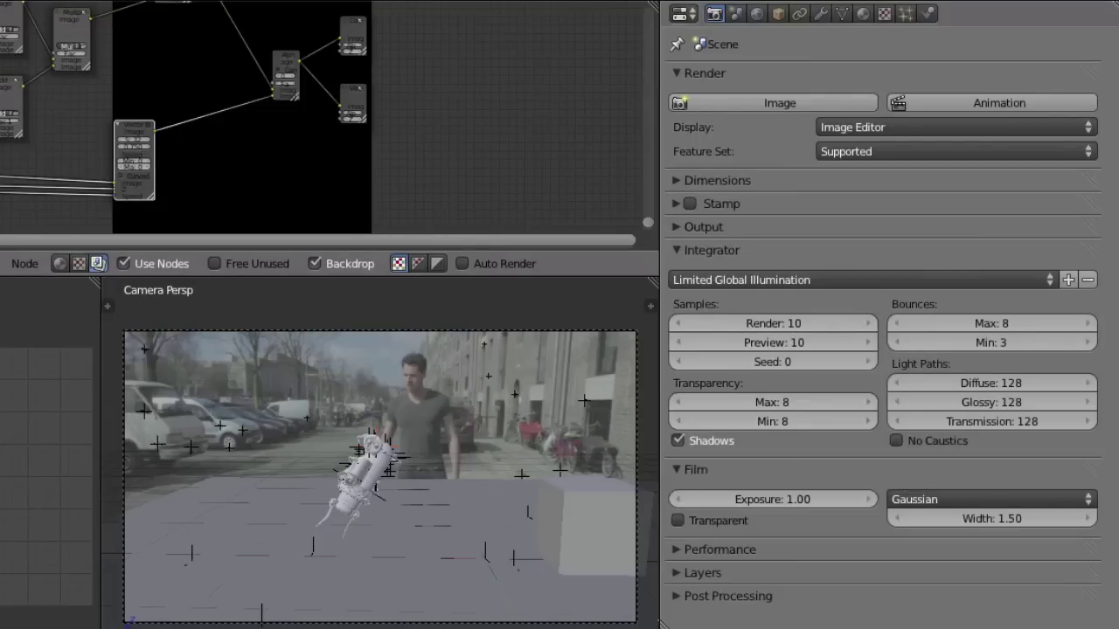
Show the camera view in Rendered shading and frame the gun closely
{"action": "key", "text": "z"}
{"action": "left_click", "coordinate": [472, 562]}
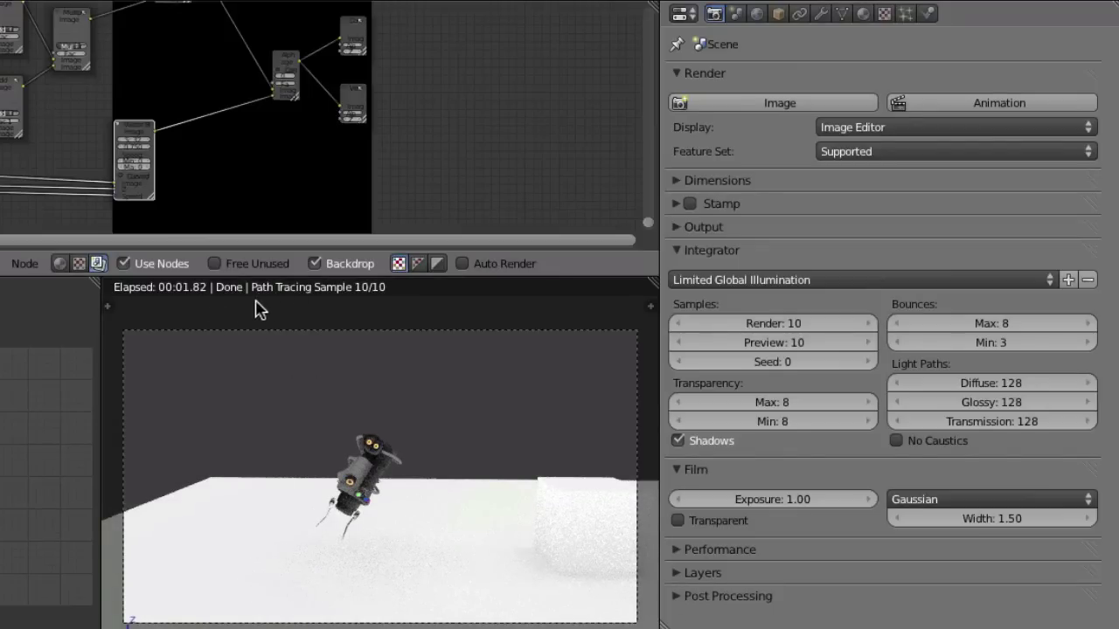
{"action": "scroll", "coordinate": [382, 481], "scroll_direction": "up", "scroll_amount": 3}
{"action": "middle_click_drag", "start_coordinate": [296, 536], "coordinate": [393, 496]}
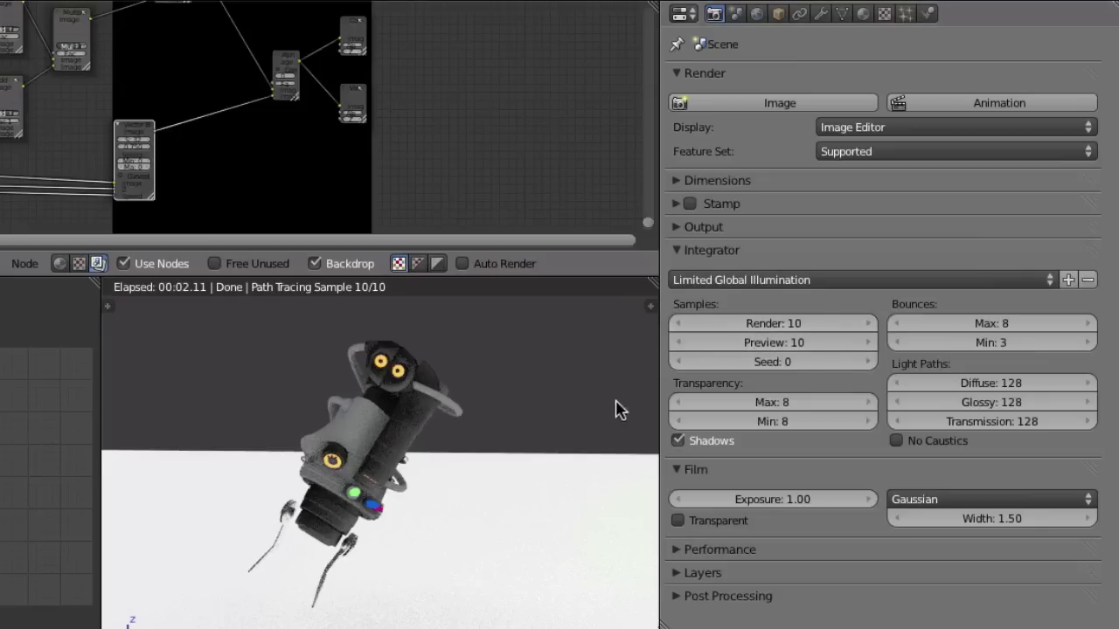
Raise the integrator's preview samples to 103 to refine the viewport render, and set them back to 10
{"action": "mouse_move", "coordinate": [716, 341]}
{"action": "left_mouse_down"}
{"action": "mouse_move", "coordinate": [747, 345]}
{"action": "mouse_move", "coordinate": [734, 347]}
{"action": "left_mouse_up"}
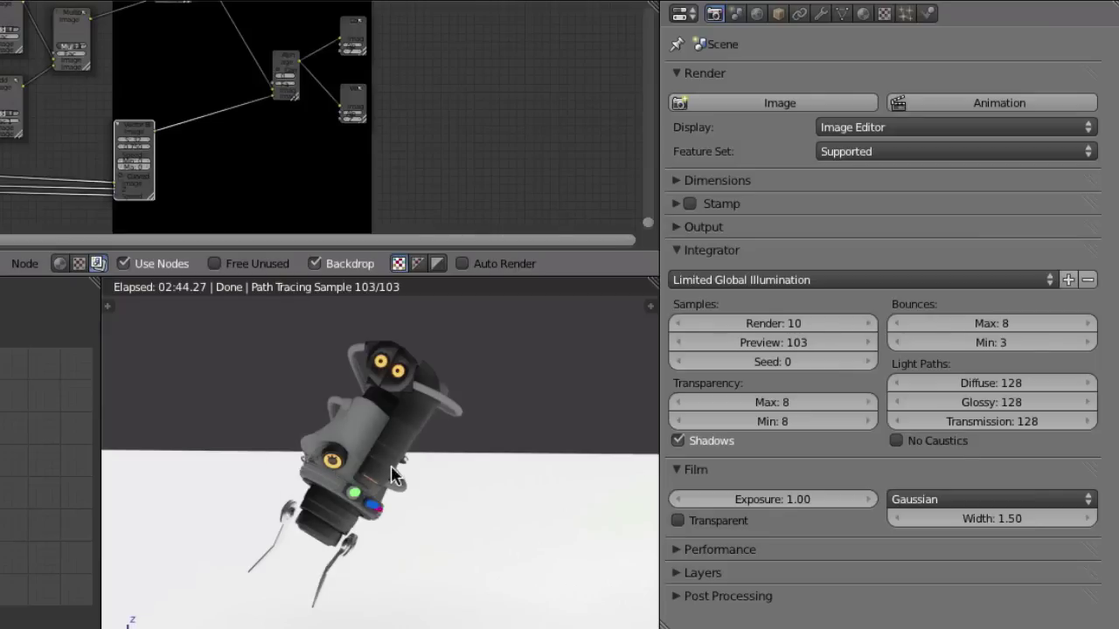
{"action": "left_click", "coordinate": [776, 345]}
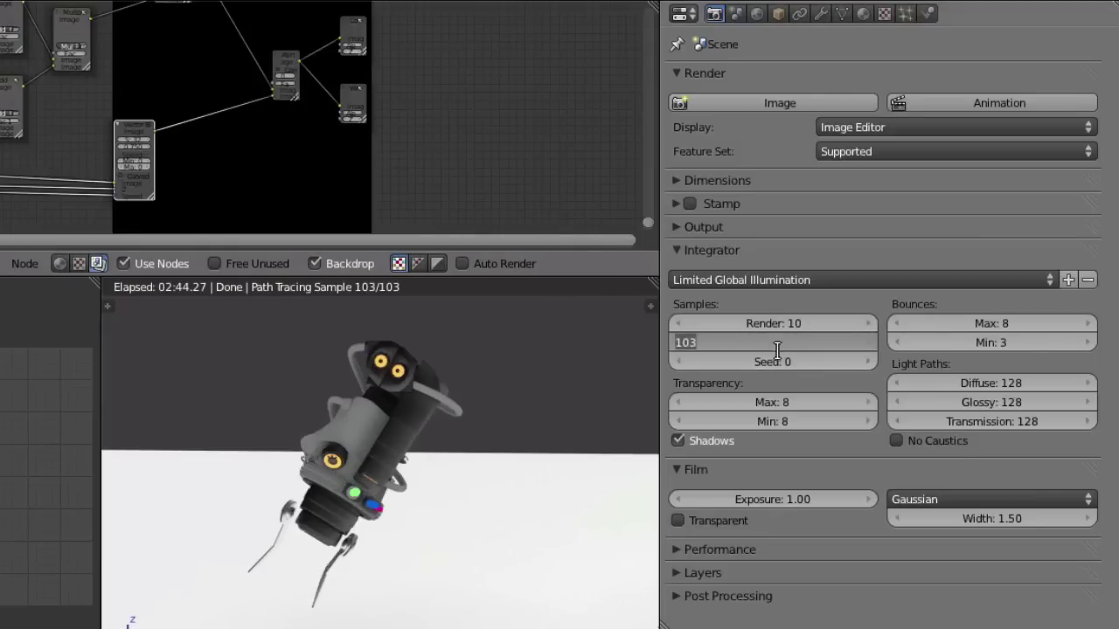
{"action": "type", "text": "10"}
{"action": "key", "text": "Return"}
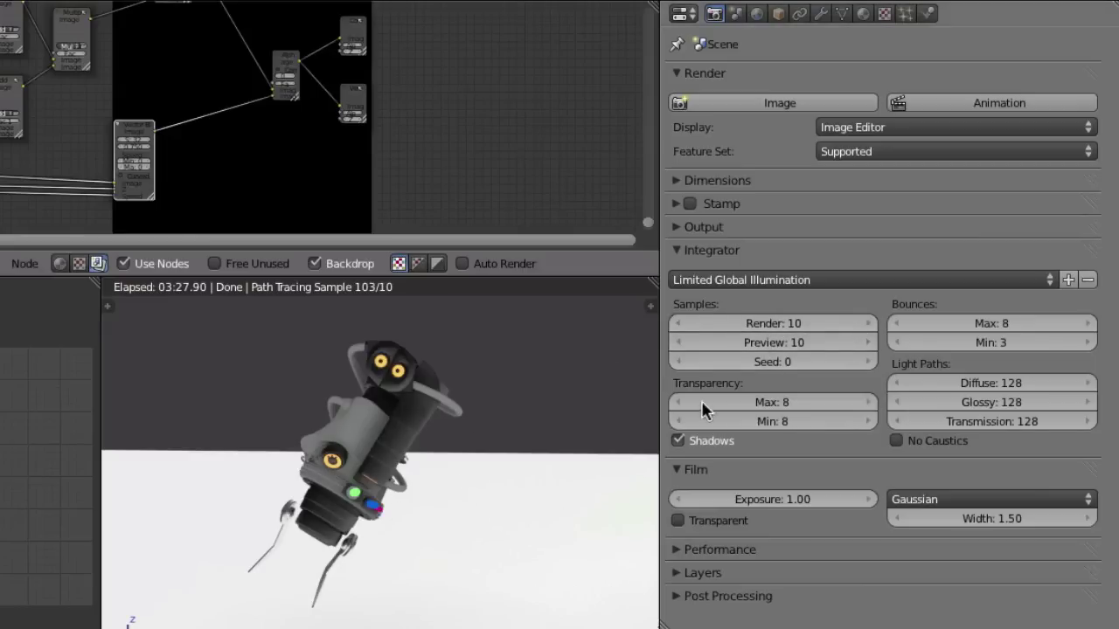
Set the preview samples to 0 for endless sampling, and pause and resume the viewport render
{"action": "left_click", "coordinate": [789, 342]}
{"action": "type", "text": "0"}
{"action": "key", "text": "Return"}
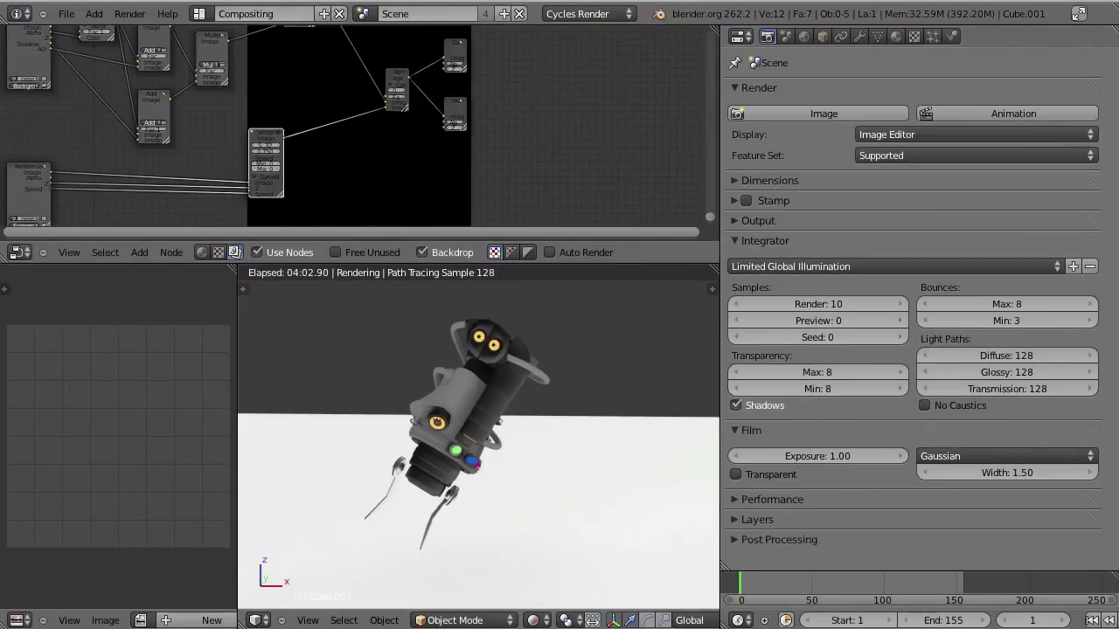
{"action": "scroll", "coordinate": [637, 622], "scroll_direction": "down", "scroll_amount": 8}
{"action": "left_click", "coordinate": [626, 621]}
{"action": "left_click", "coordinate": [626, 620]}
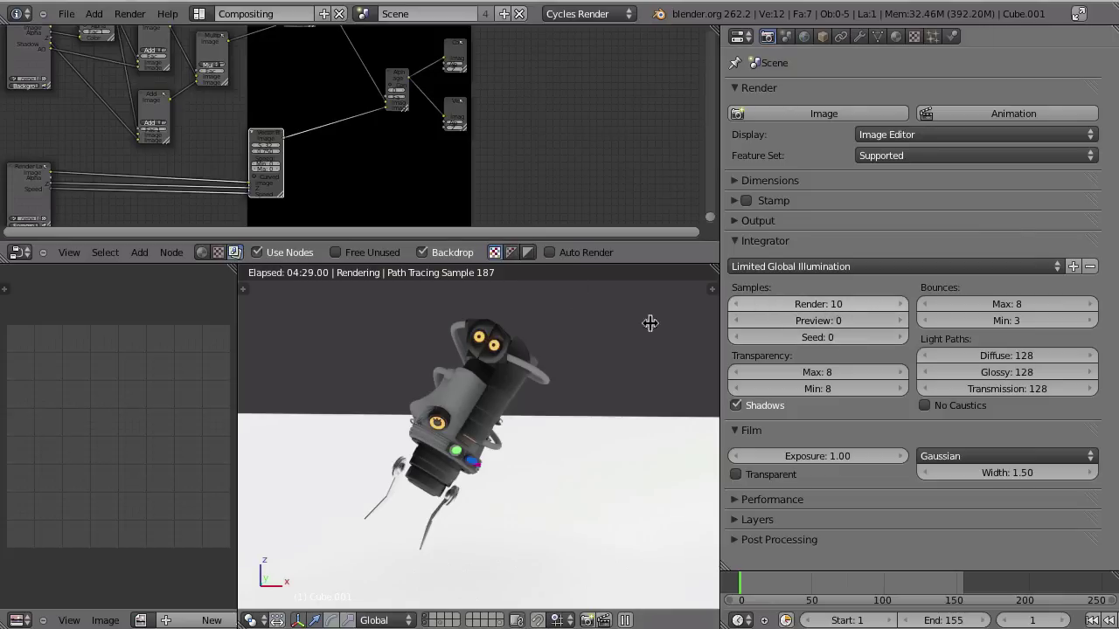
Set the integrator's preview samples to 10 and the render samples to 40
{"action": "left_click", "coordinate": [897, 321]}
{"action": "type", "text": "7"}
{"action": "key", "text": "Return"}
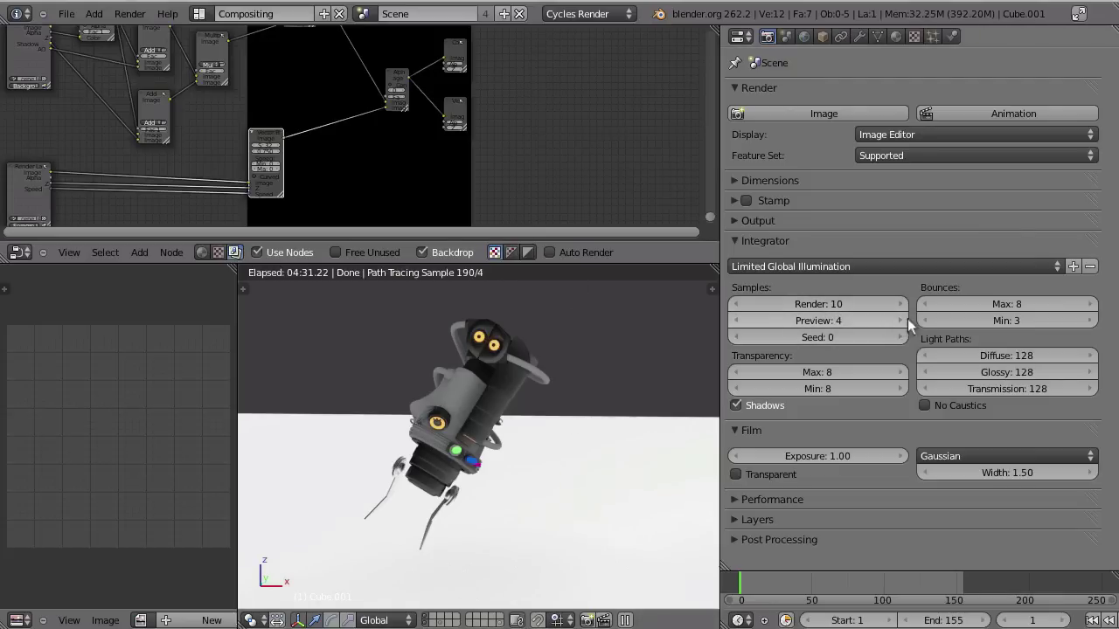
{"action": "left_click", "coordinate": [901, 321]}
{"action": "left_click", "coordinate": [900, 320]}
{"action": "left_click", "coordinate": [900, 320]}
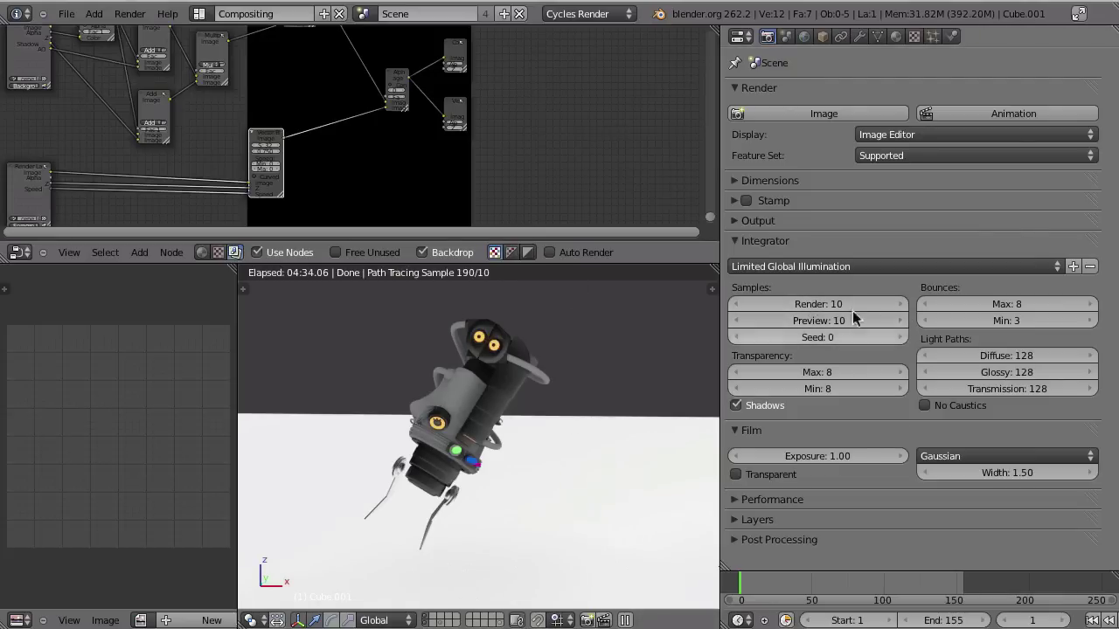
{"action": "left_click", "coordinate": [807, 303]}
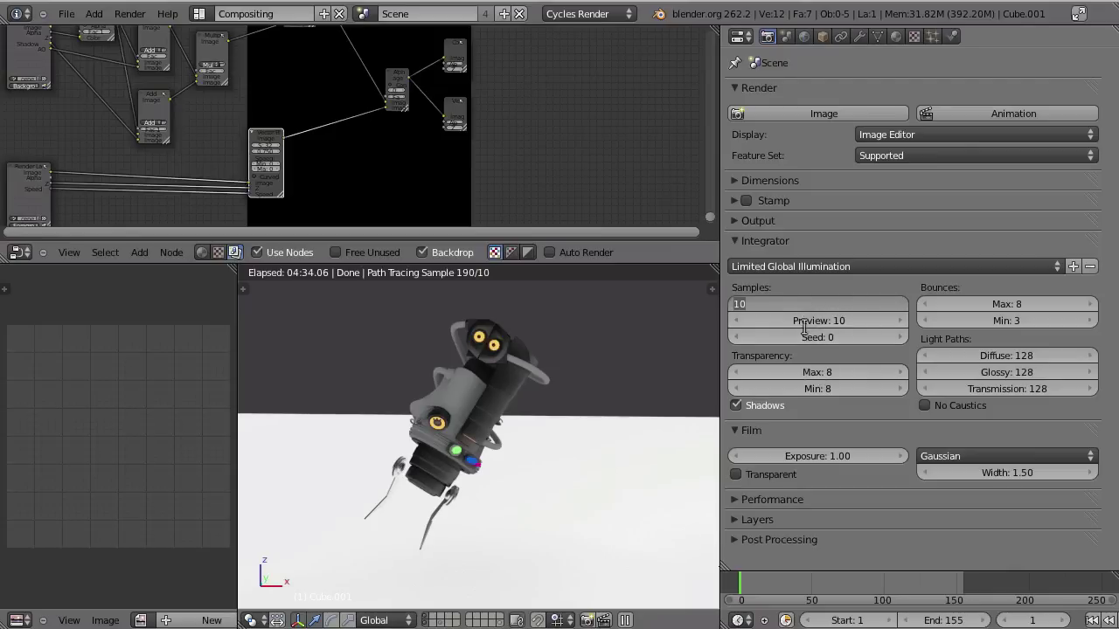
{"action": "type", "text": "40"}
{"action": "key", "text": "Return"}
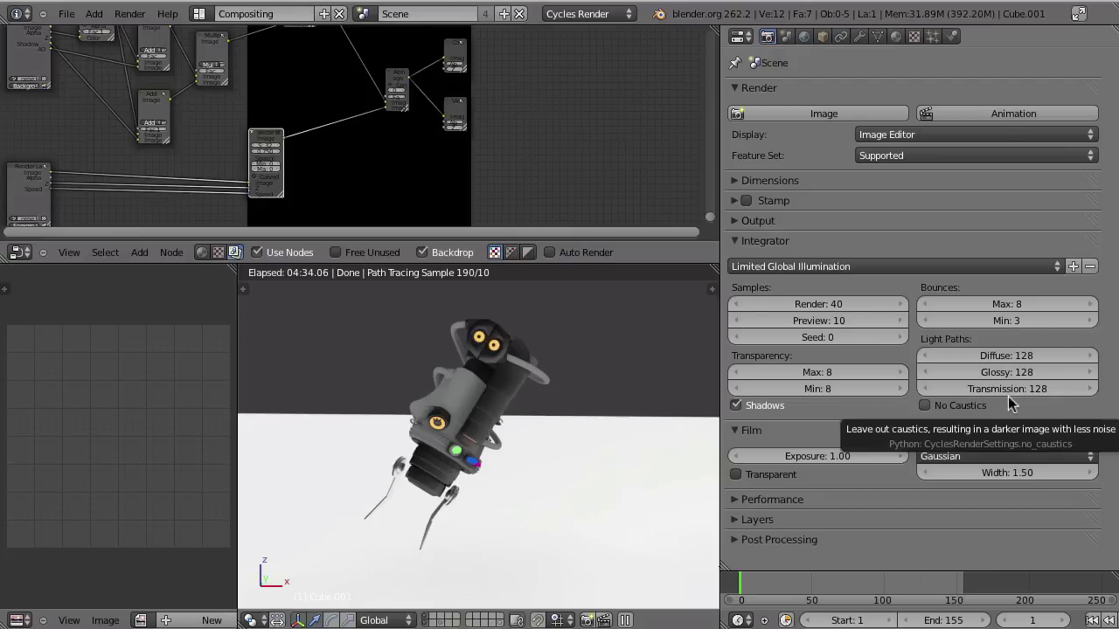
Try the Full Global Illumination integrator preset and settle on the Limited Global Illumination preset
{"action": "left_click", "coordinate": [750, 268]}
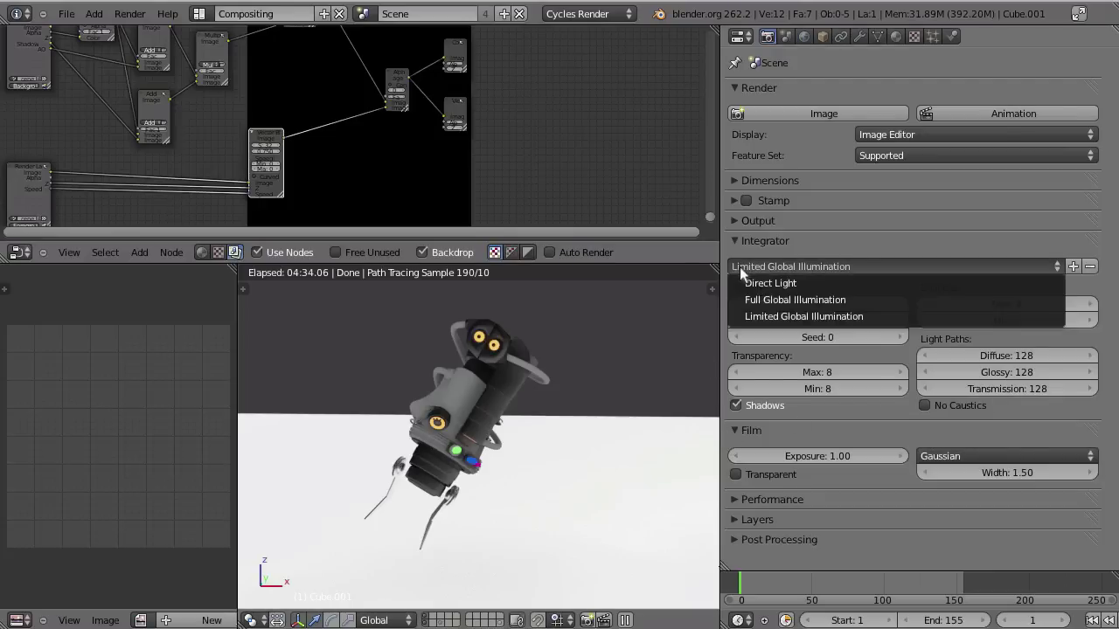
{"action": "left_click", "coordinate": [751, 317]}
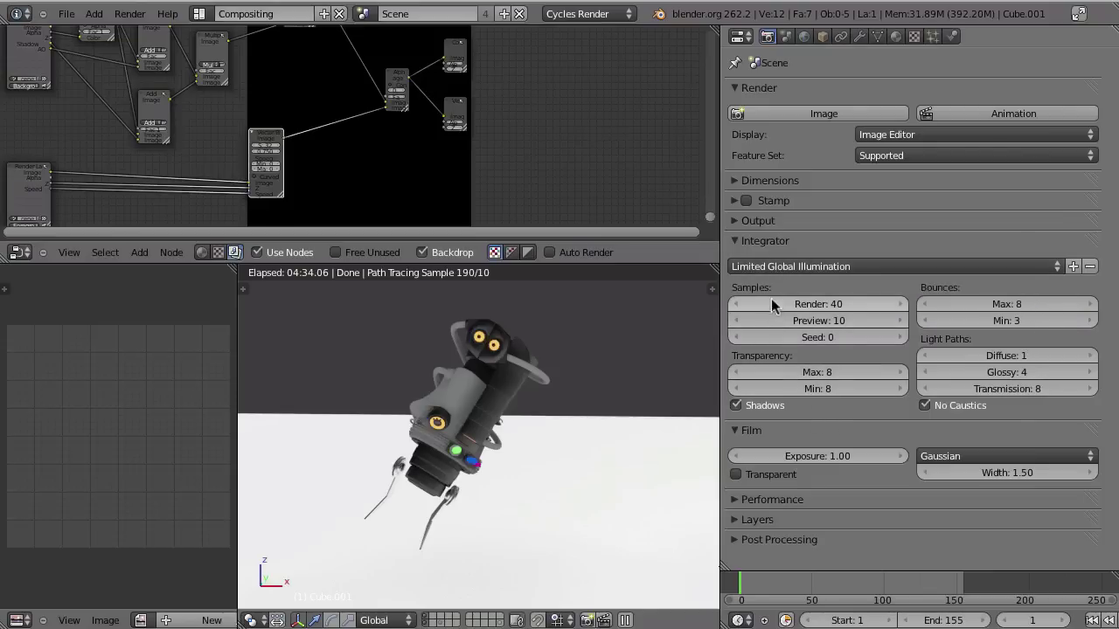
{"action": "left_click", "coordinate": [786, 265]}
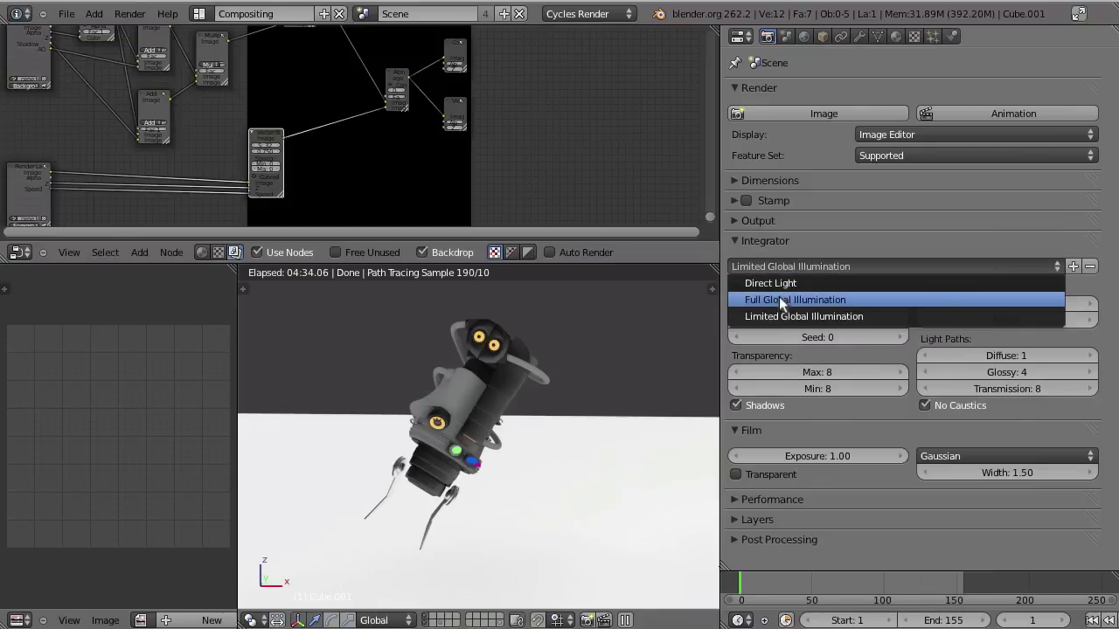
{"action": "left_click", "coordinate": [779, 299]}
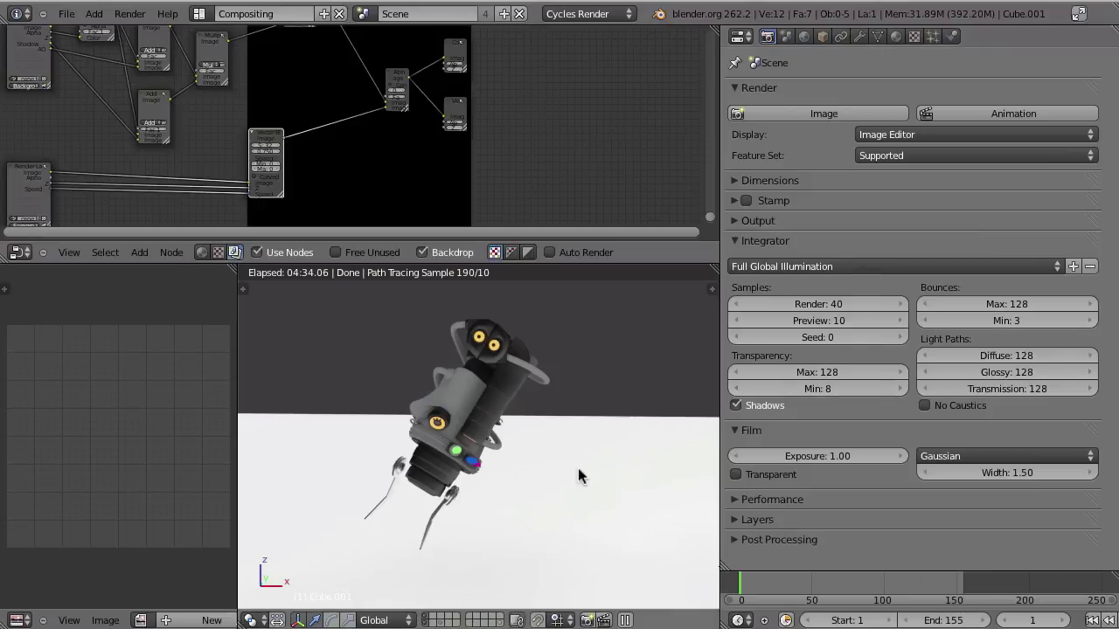
{"action": "left_click", "coordinate": [775, 265]}
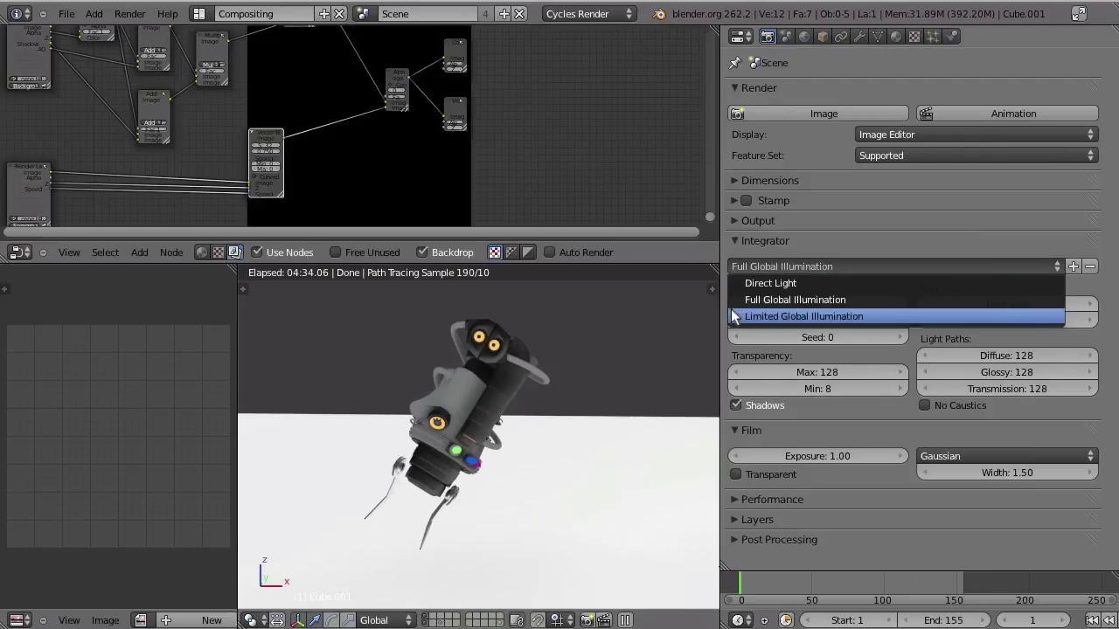
{"action": "left_click", "coordinate": [781, 317]}
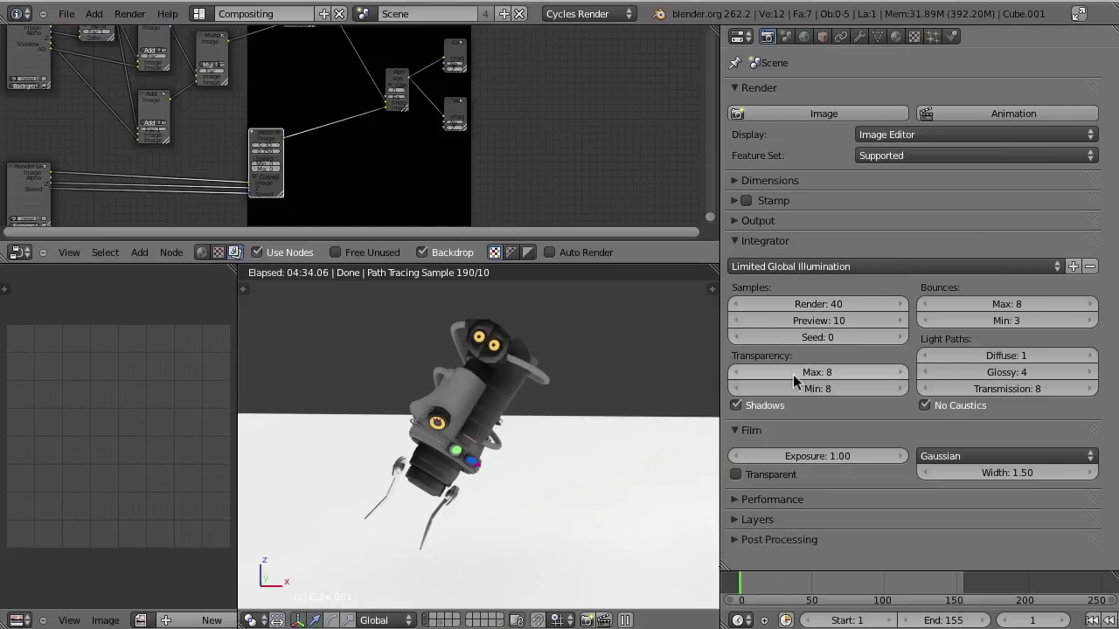
Make the film transparent, and set the performance acceleration structure to Static BVH with Use Spatial Splits and Cache BVH enabled
{"action": "left_click", "coordinate": [740, 241]}
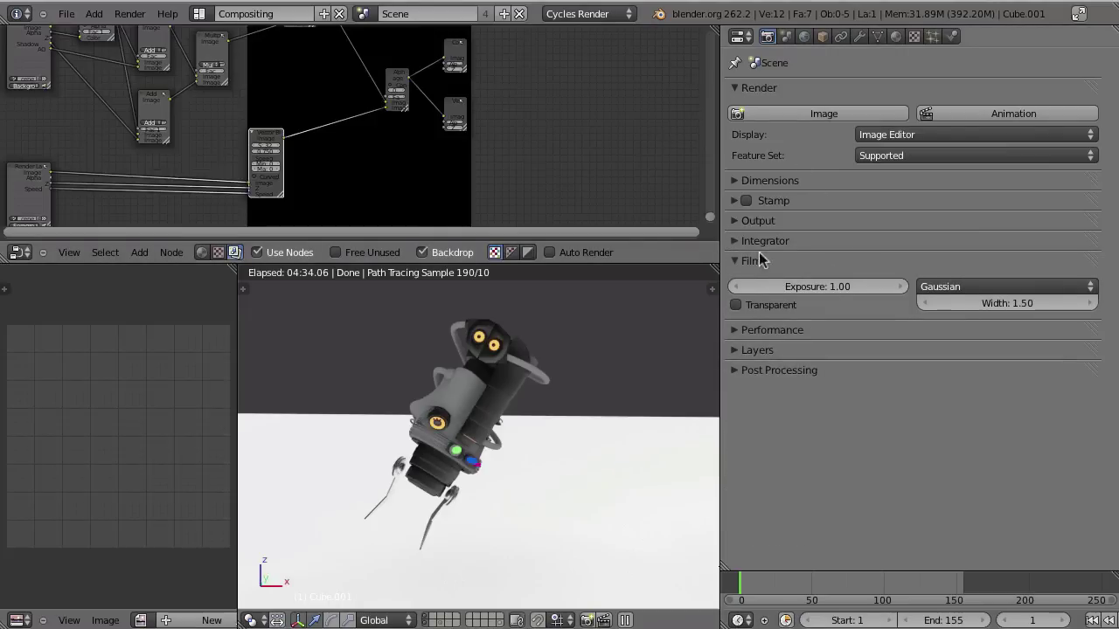
{"action": "left_click", "coordinate": [735, 305]}
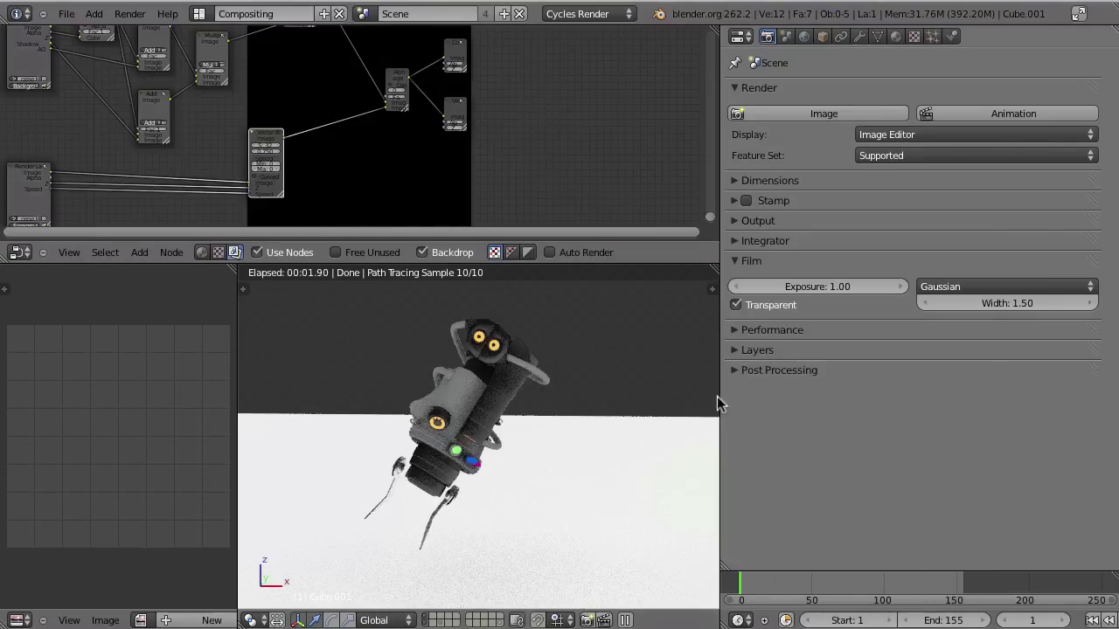
{"action": "left_click", "coordinate": [732, 330]}
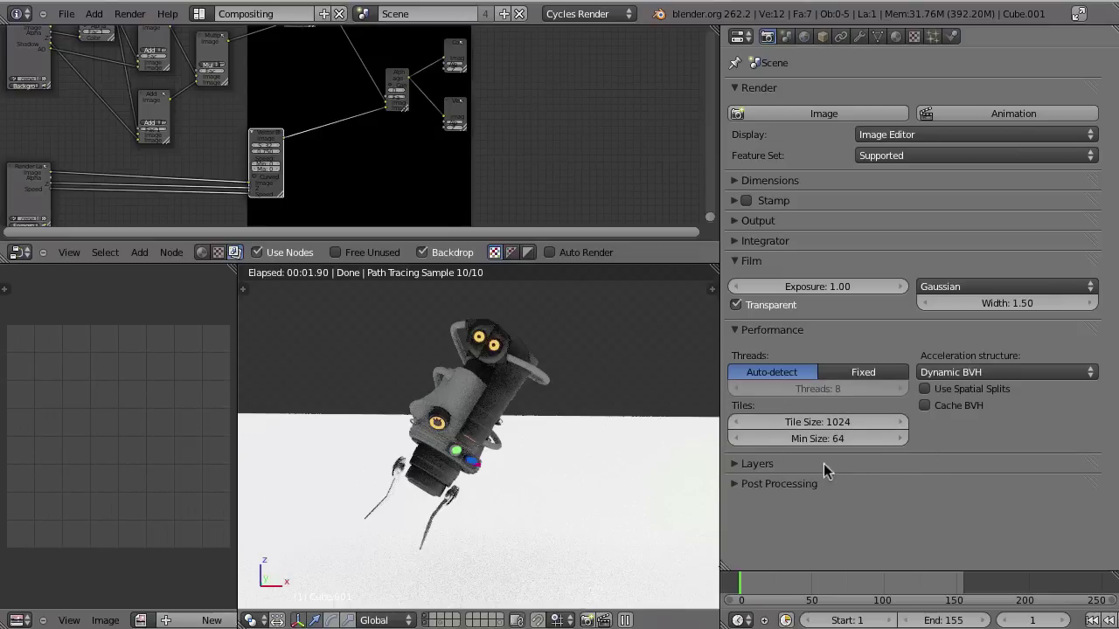
{"action": "left_click", "coordinate": [957, 374]}
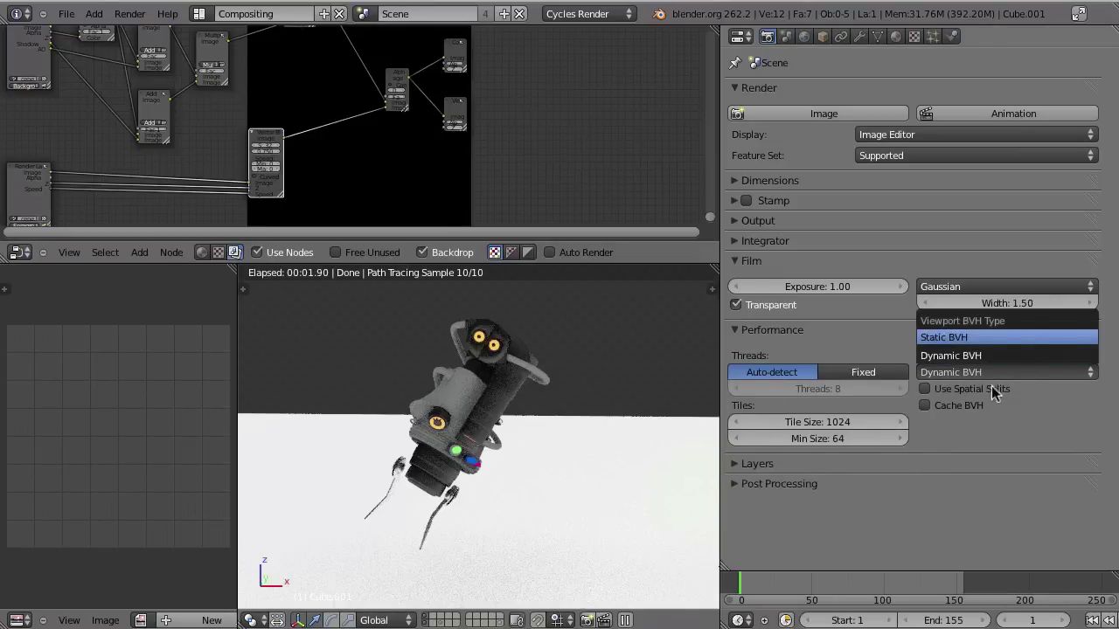
{"action": "left_click", "coordinate": [943, 337]}
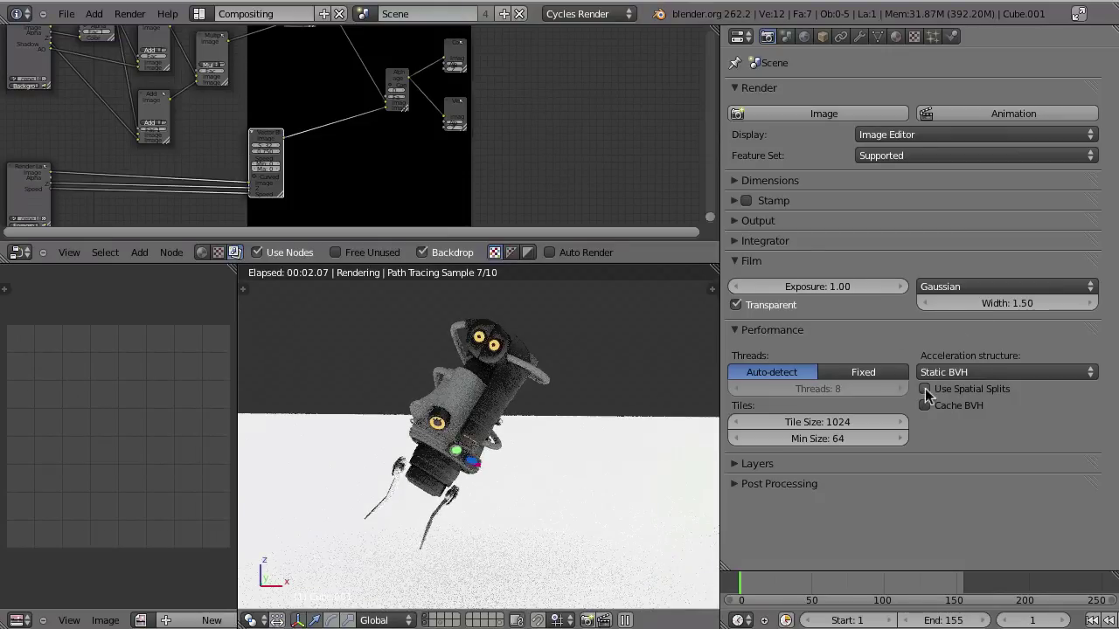
{"action": "left_click", "coordinate": [923, 389]}
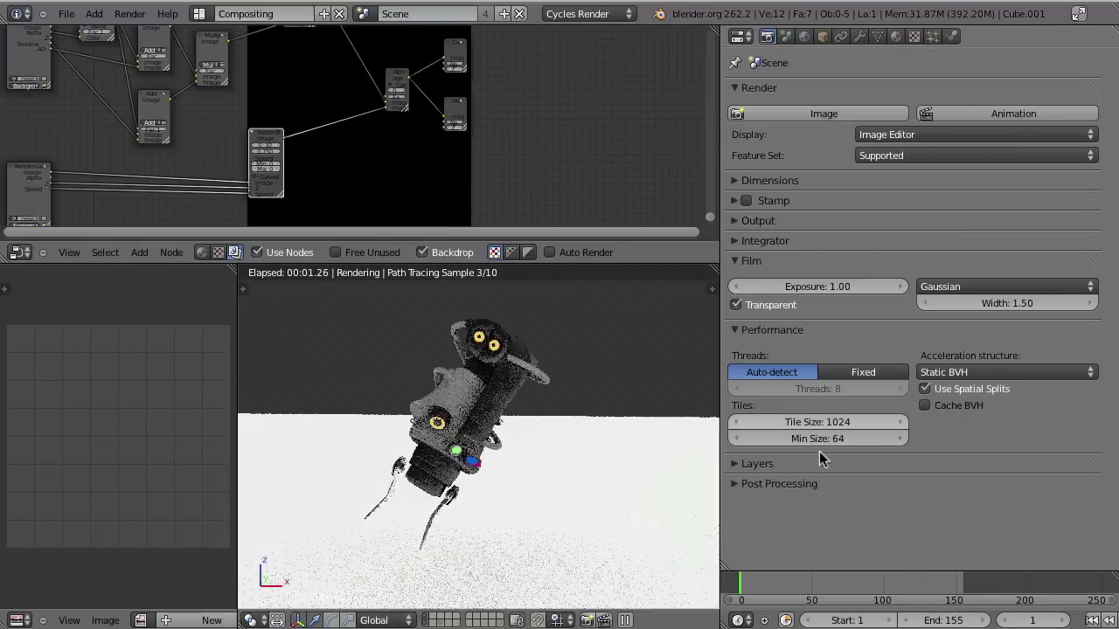
Review the layers and passes of the Foreground and Background render layers, selecting the Ground object and the Background layer
{"action": "left_click", "coordinate": [732, 466]}
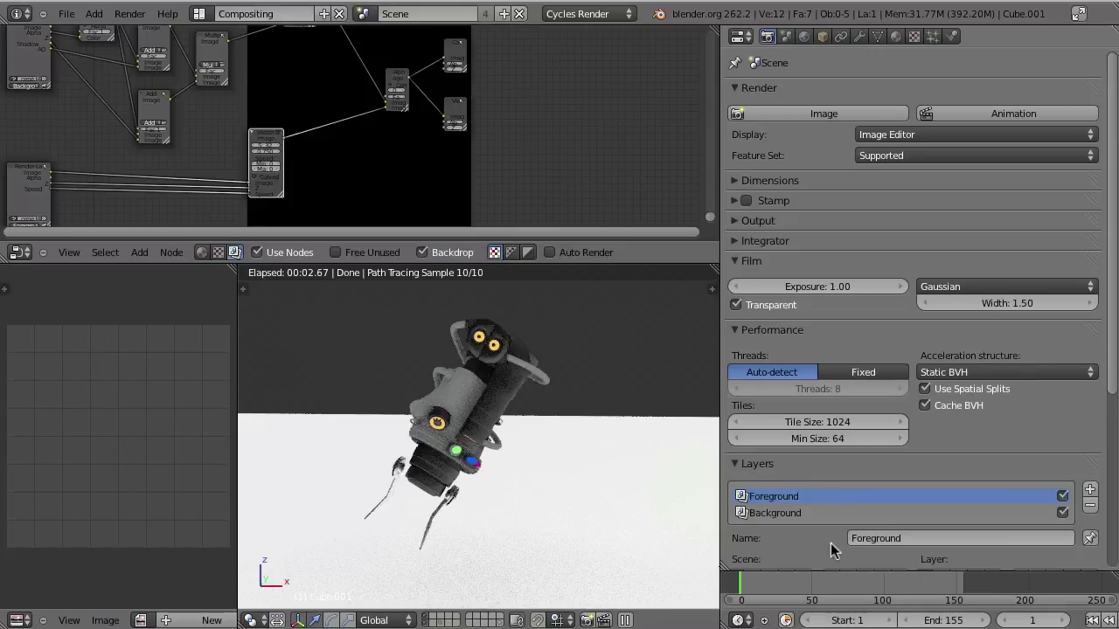
{"action": "scroll", "coordinate": [831, 543], "scroll_direction": "down", "scroll_amount": 7}
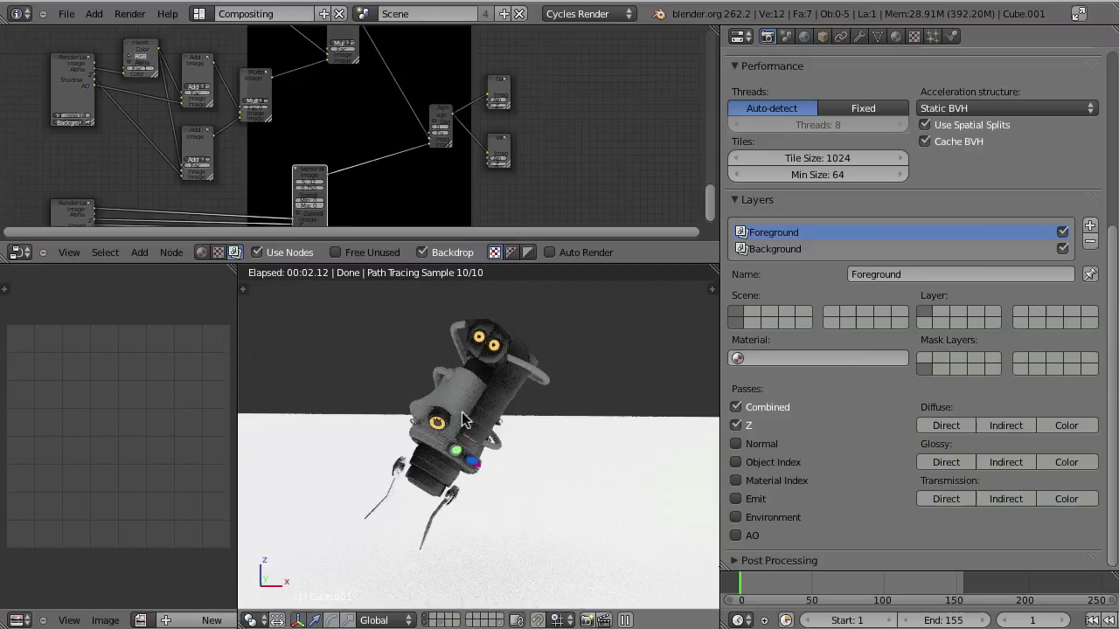
{"action": "right_click", "coordinate": [449, 401]}
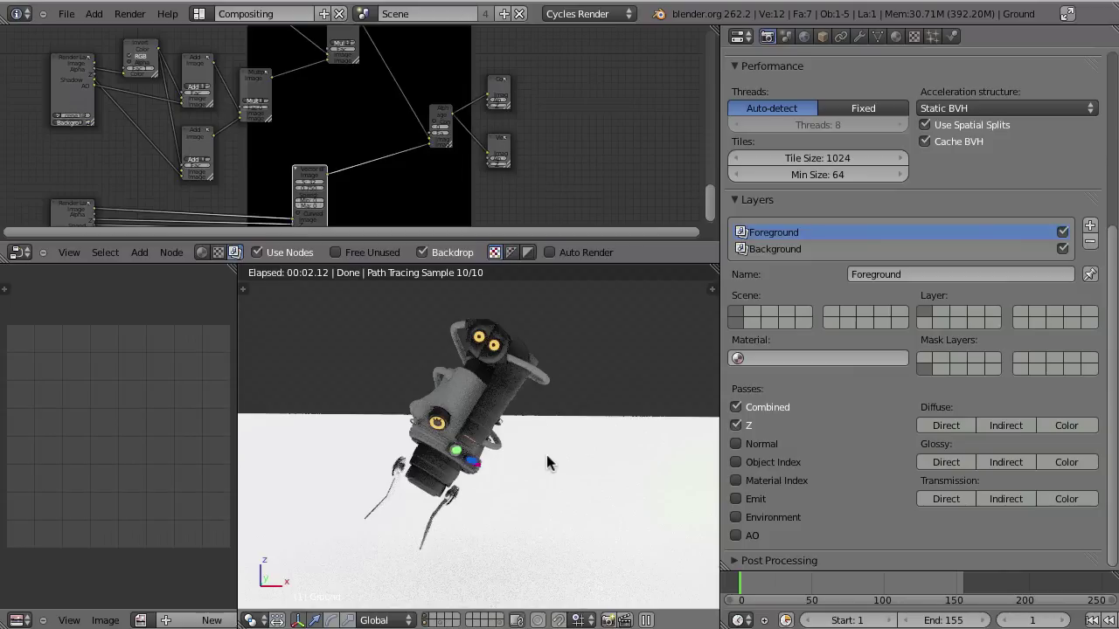
{"action": "left_click", "coordinate": [760, 250]}
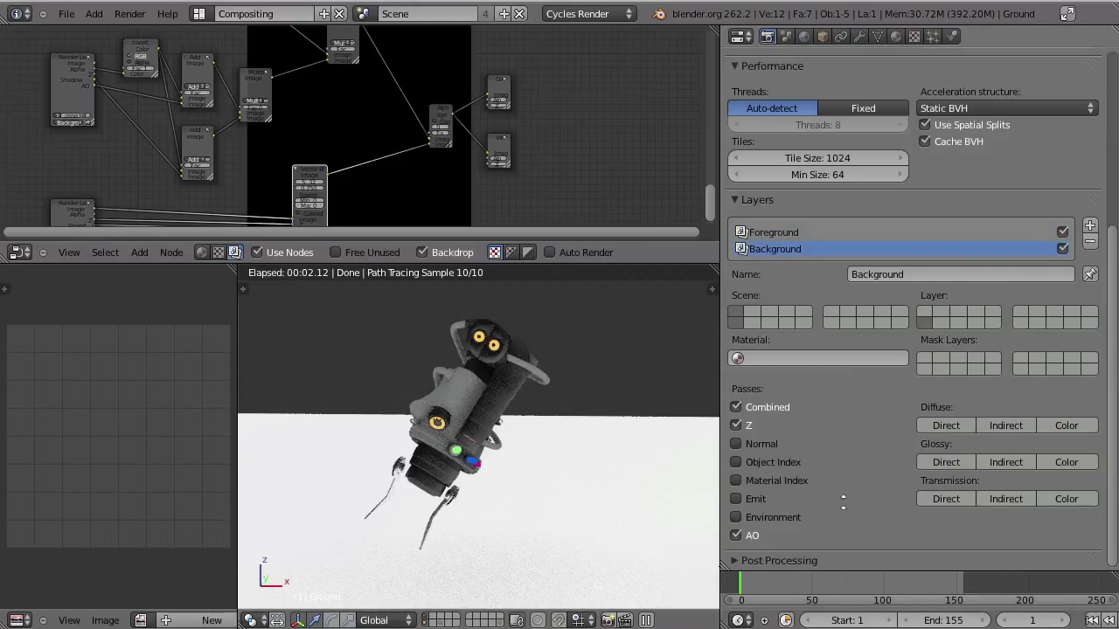
{"action": "scroll", "coordinate": [852, 390], "scroll_direction": "up", "scroll_amount": 1}
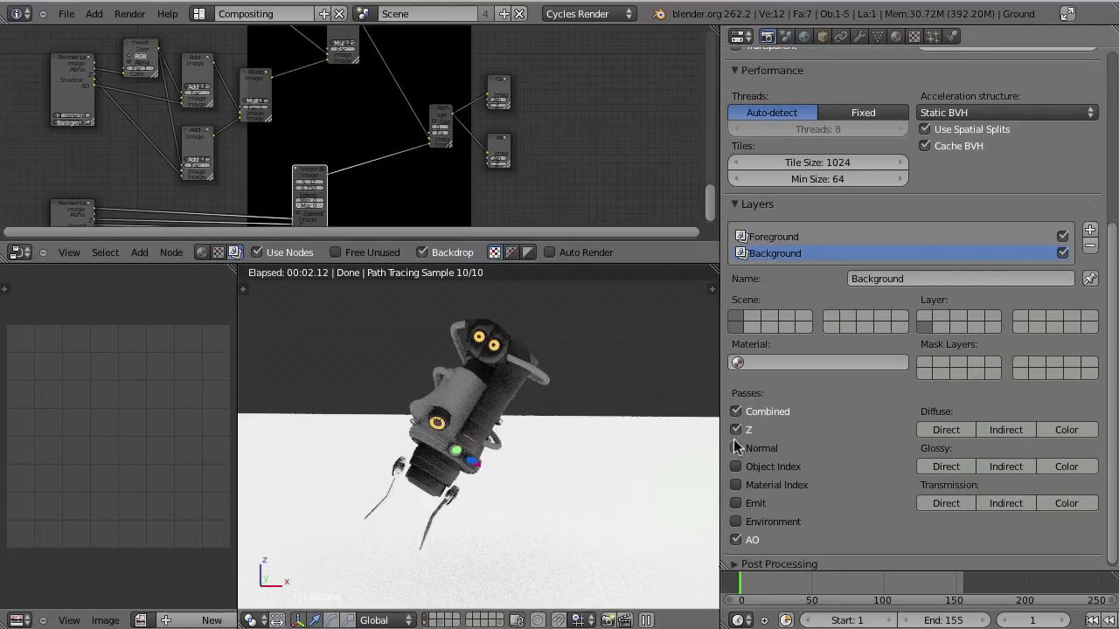
Turn off the world's ambient occlusion and enable its nodes with an Image Texture as the background color
{"action": "left_click", "coordinate": [803, 37]}
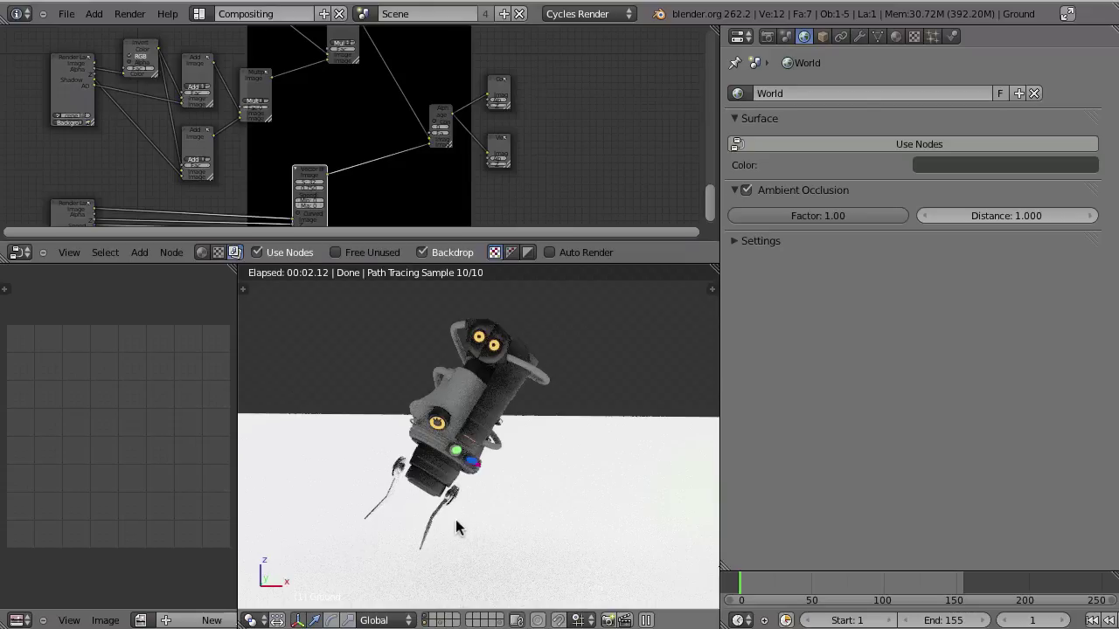
{"action": "left_click", "coordinate": [747, 189]}
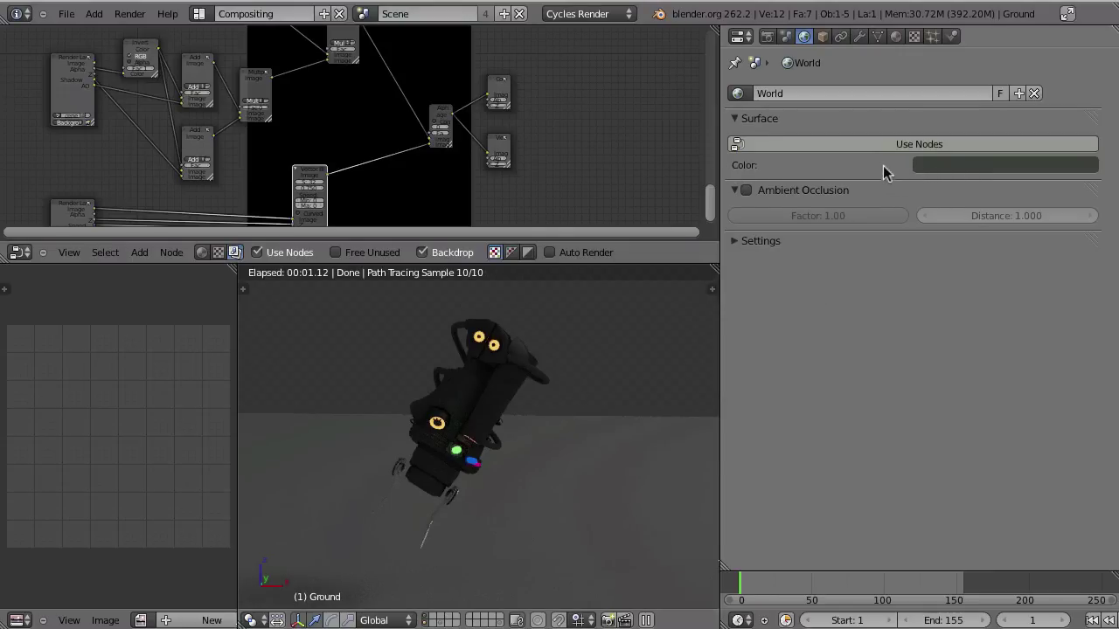
{"action": "left_click", "coordinate": [948, 145]}
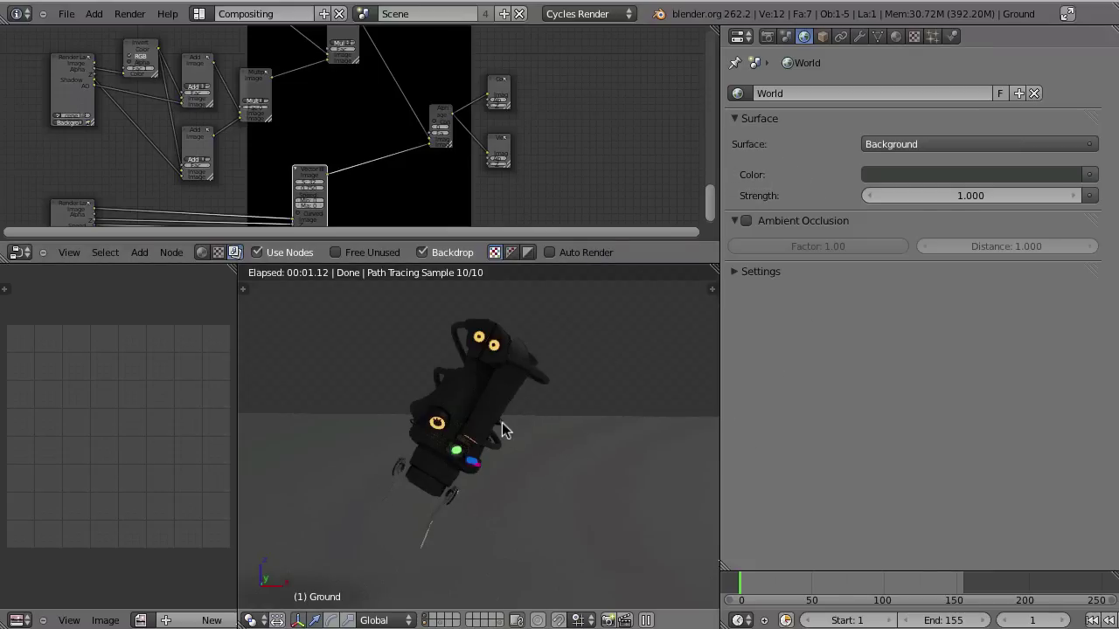
{"action": "left_click", "coordinate": [1088, 177]}
{"action": "left_click", "coordinate": [1088, 178]}
{"action": "left_click", "coordinate": [1087, 179]}
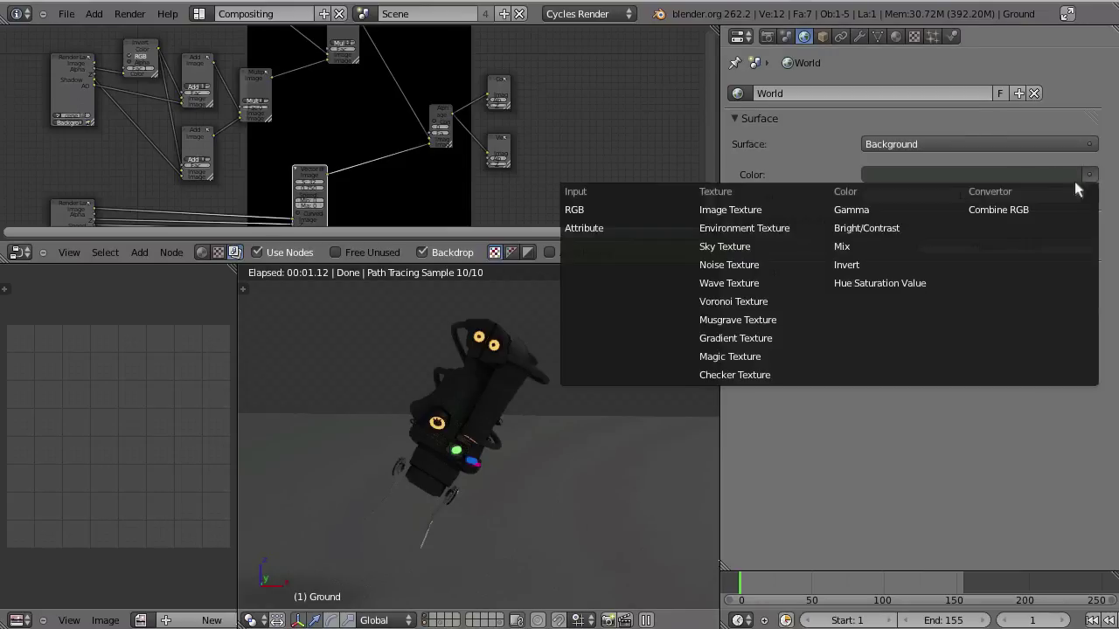
{"action": "left_click", "coordinate": [714, 212]}
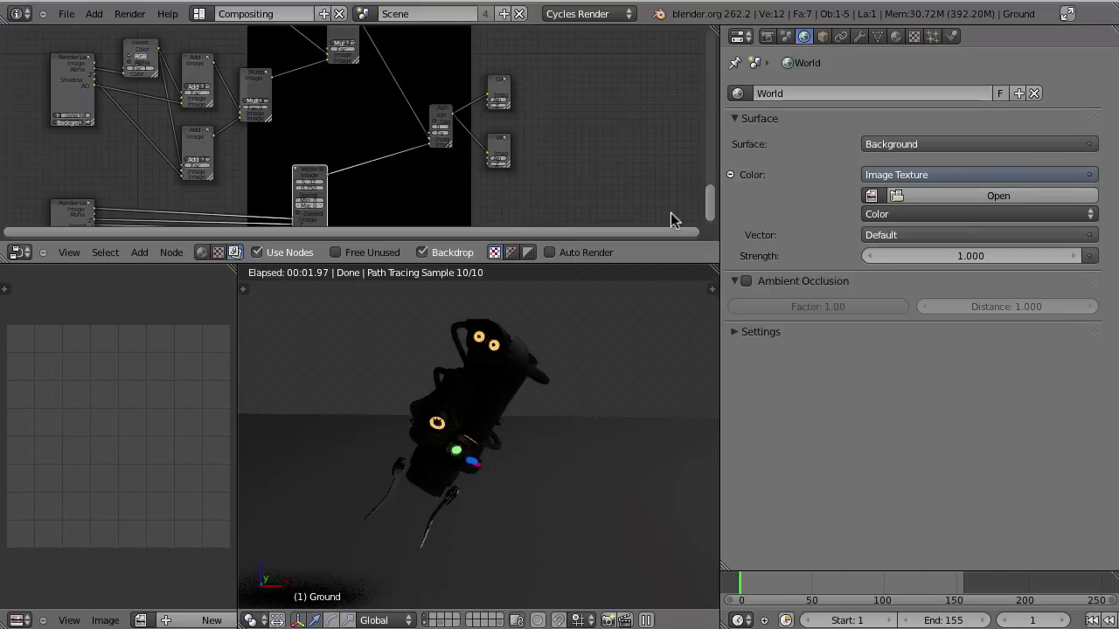
Load sky.png from the tex folder as the image for the world's background texture
{"action": "left_click", "coordinate": [952, 195]}
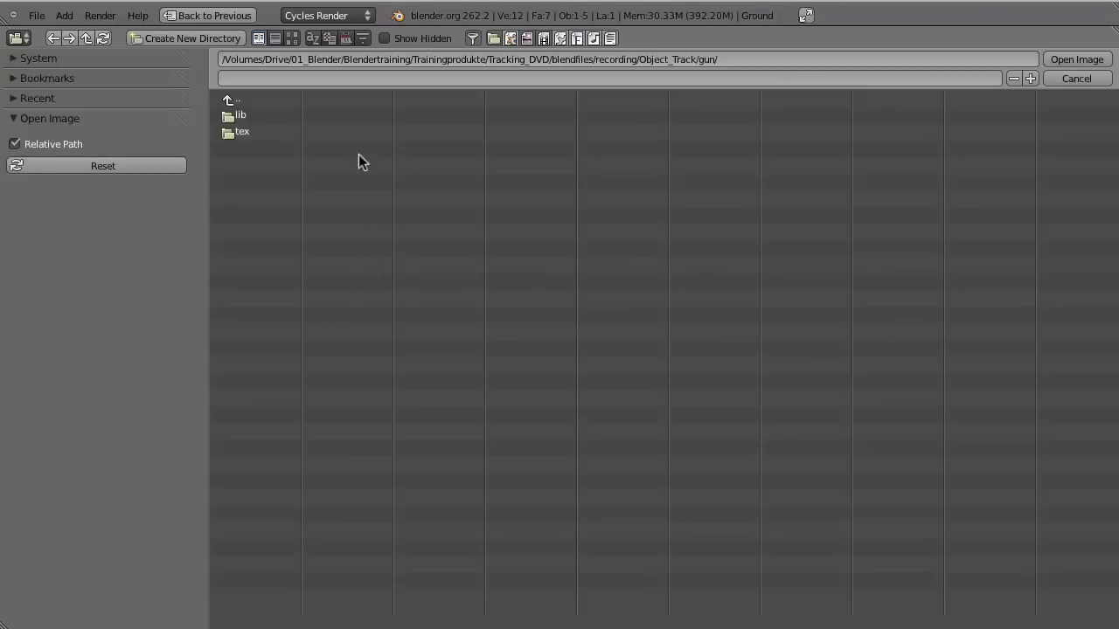
{"action": "left_click", "coordinate": [231, 132]}
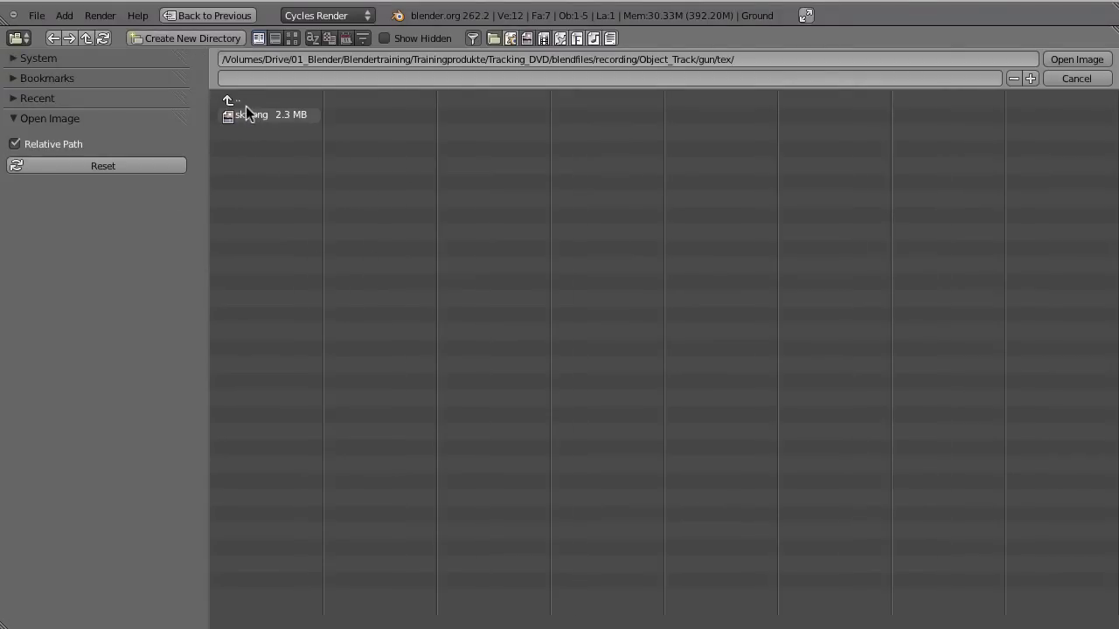
{"action": "left_click", "coordinate": [292, 39]}
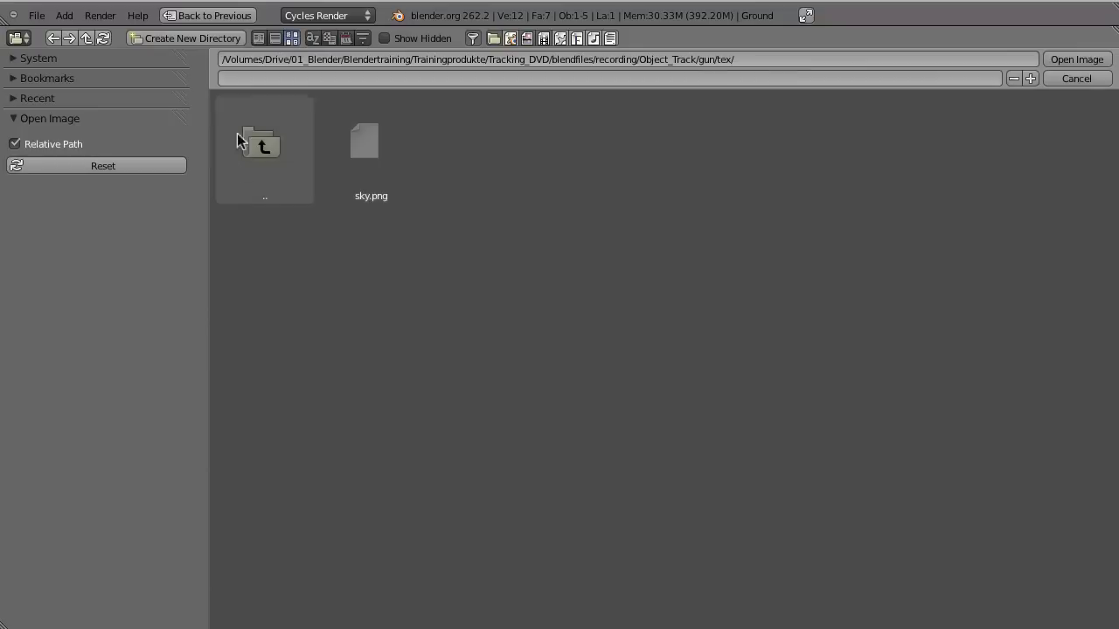
{"action": "left_click", "coordinate": [393, 142]}
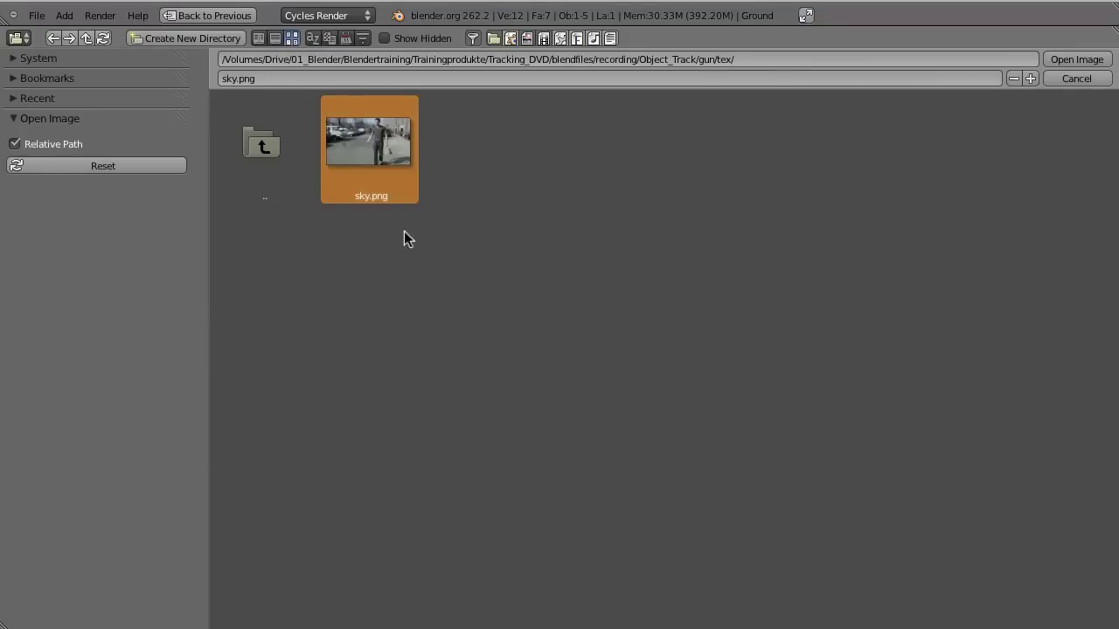
{"action": "left_click", "coordinate": [1077, 60]}
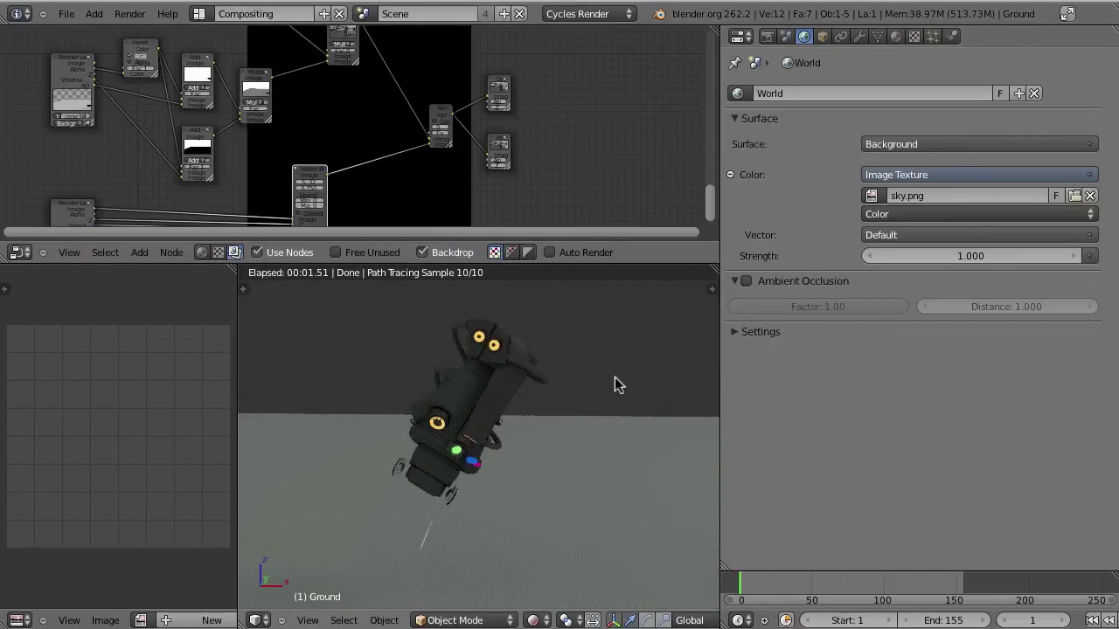
Turn off the transparent film to inspect the world background around the gun in the rendered view
{"action": "left_click", "coordinate": [766, 36]}
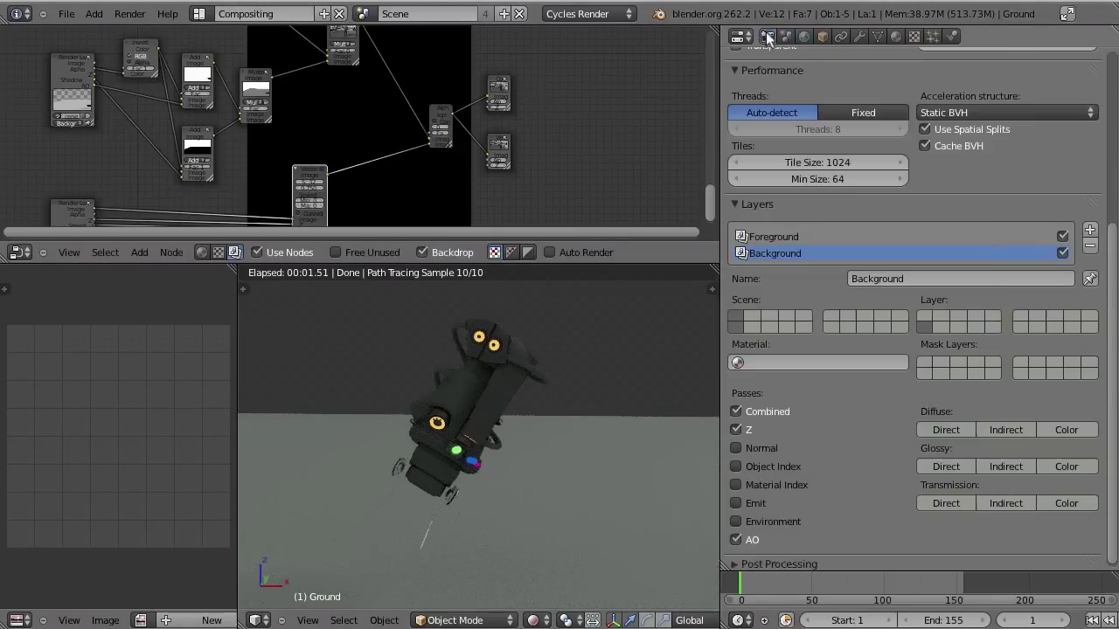
{"action": "scroll", "coordinate": [786, 352], "scroll_direction": "up", "scroll_amount": 7}
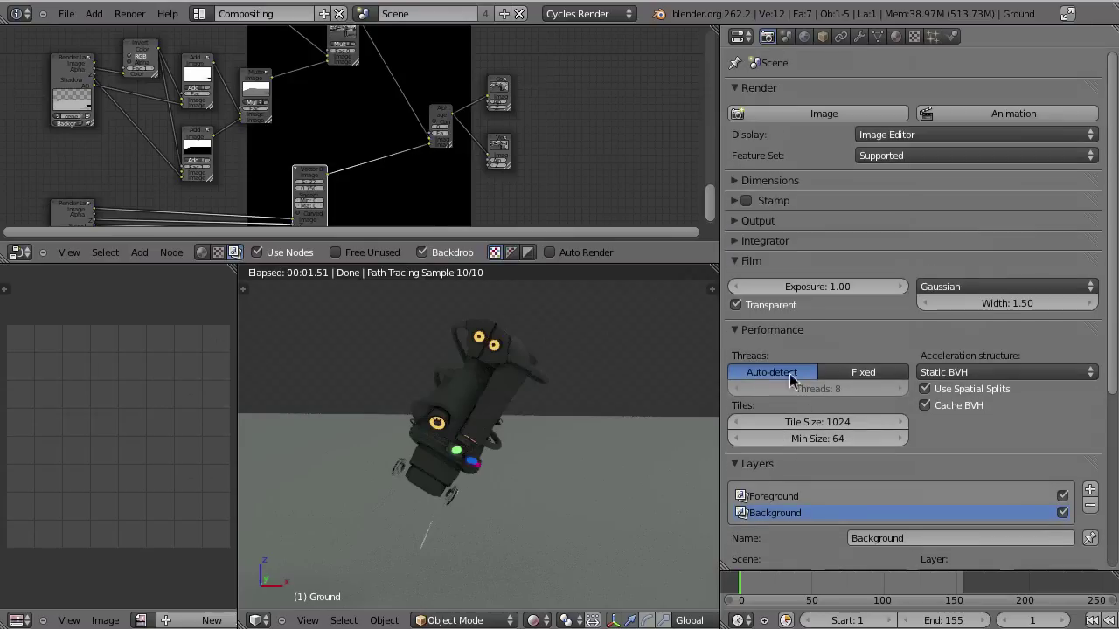
{"action": "left_click", "coordinate": [736, 306]}
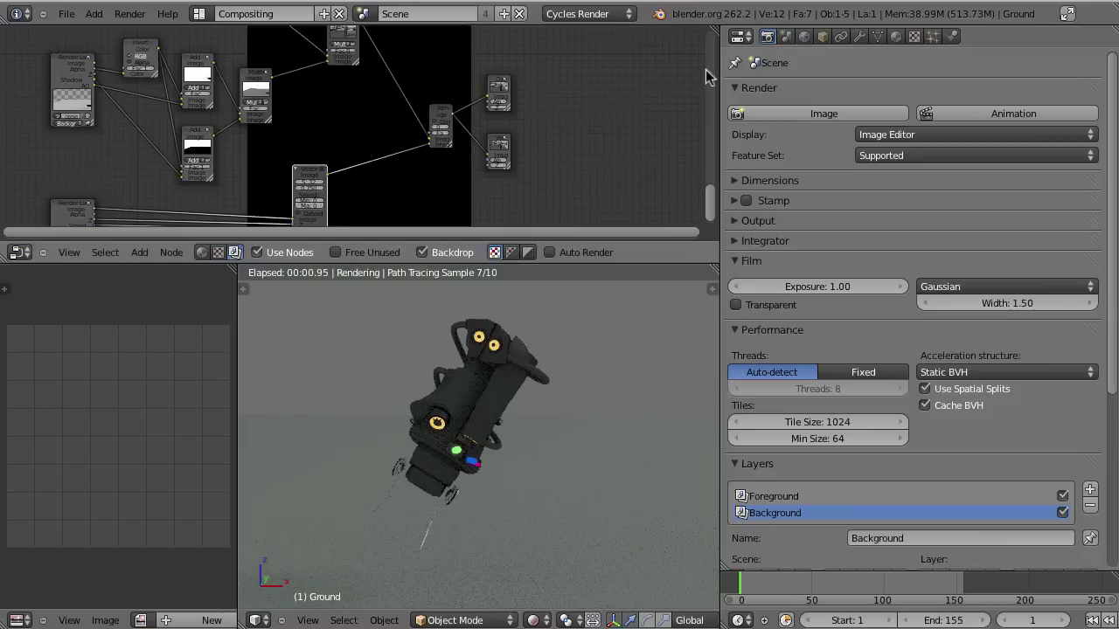
{"action": "scroll", "coordinate": [568, 385], "scroll_direction": "down", "scroll_amount": 6}
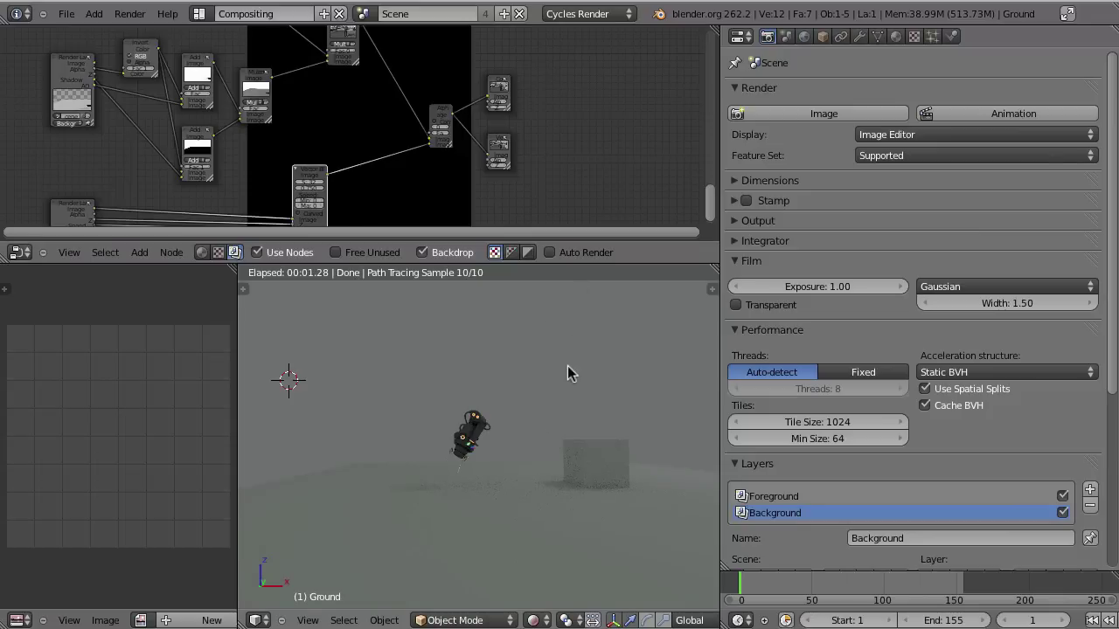
Set the world image texture's vector to the Camera texture coordinate and inspect the mapping around the gun
{"action": "left_click", "coordinate": [803, 36]}
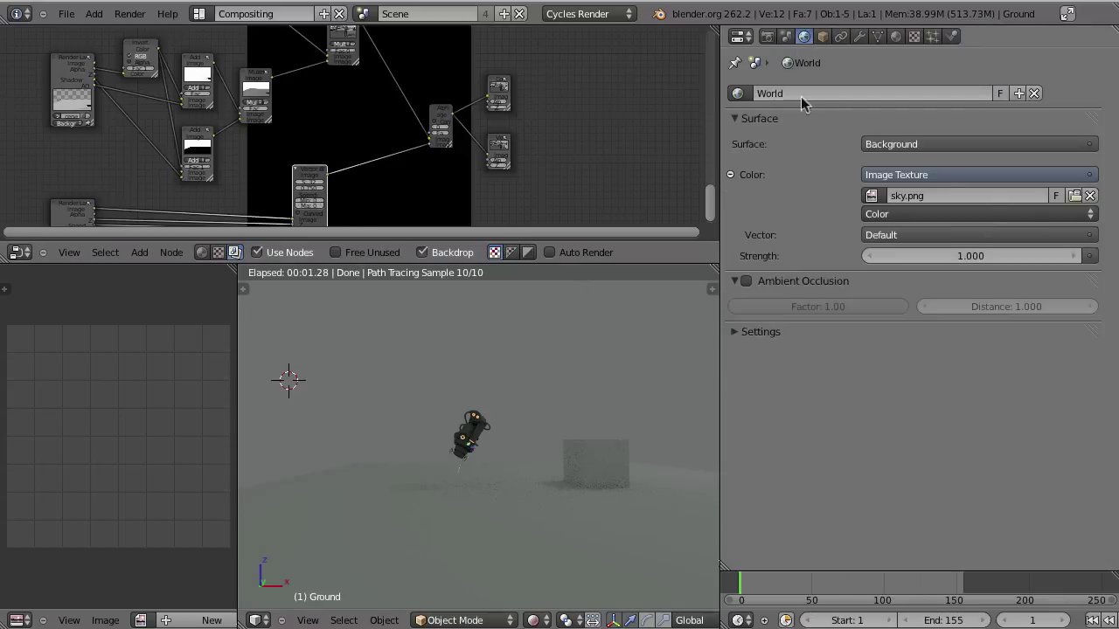
{"action": "left_click", "coordinate": [895, 231]}
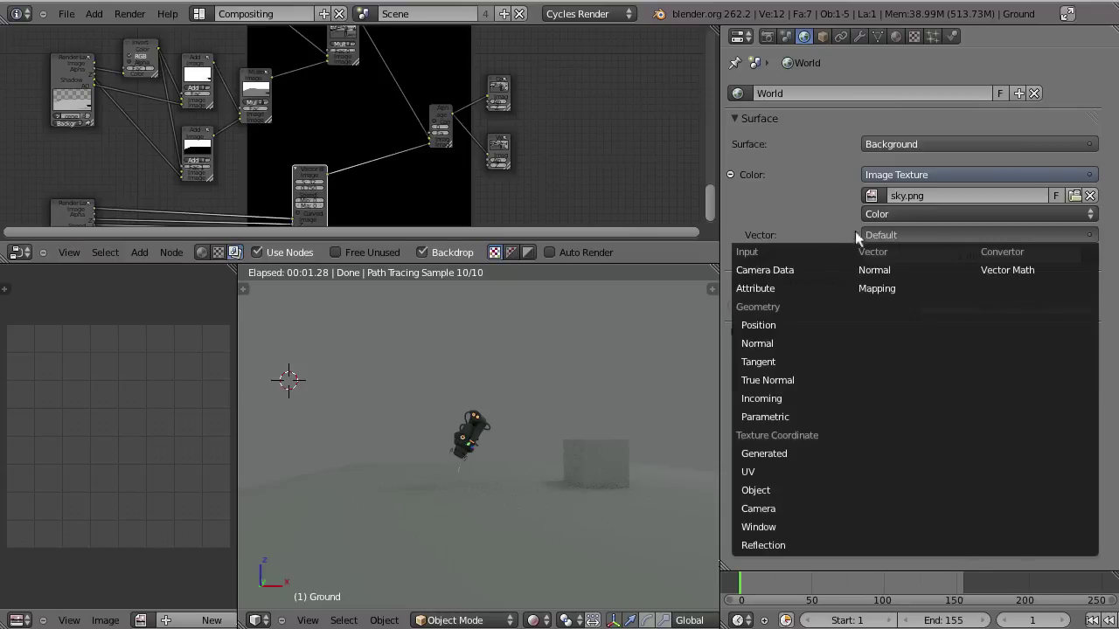
{"action": "left_click", "coordinate": [783, 509]}
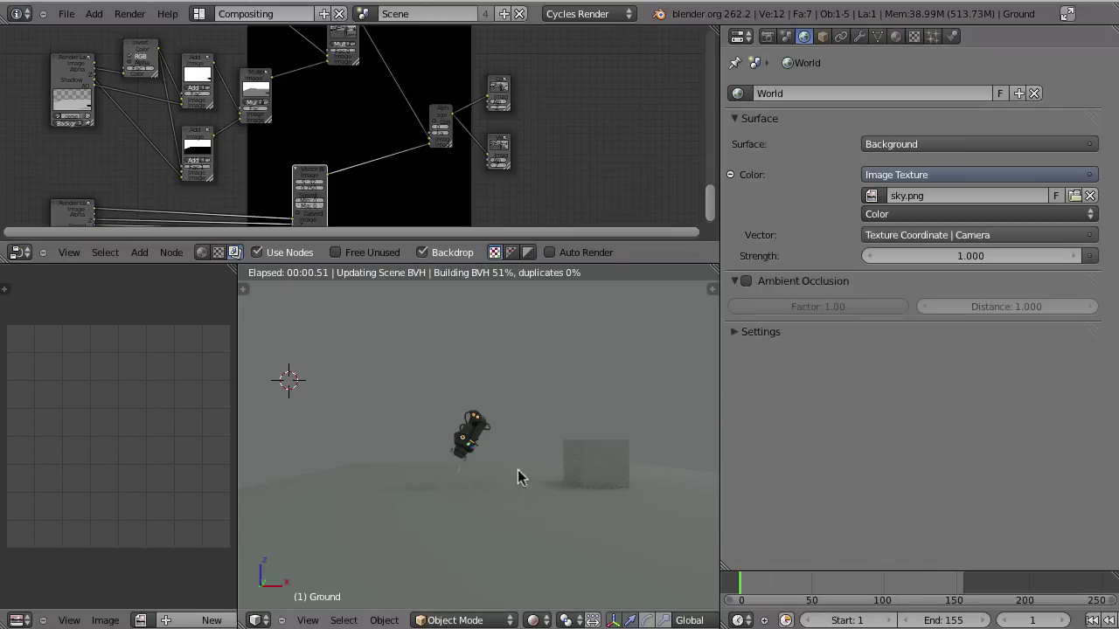
{"action": "middle_click_drag", "start_coordinate": [509, 333], "coordinate": [488, 406]}
{"action": "scroll", "coordinate": [474, 485], "scroll_direction": "up", "scroll_amount": 6}
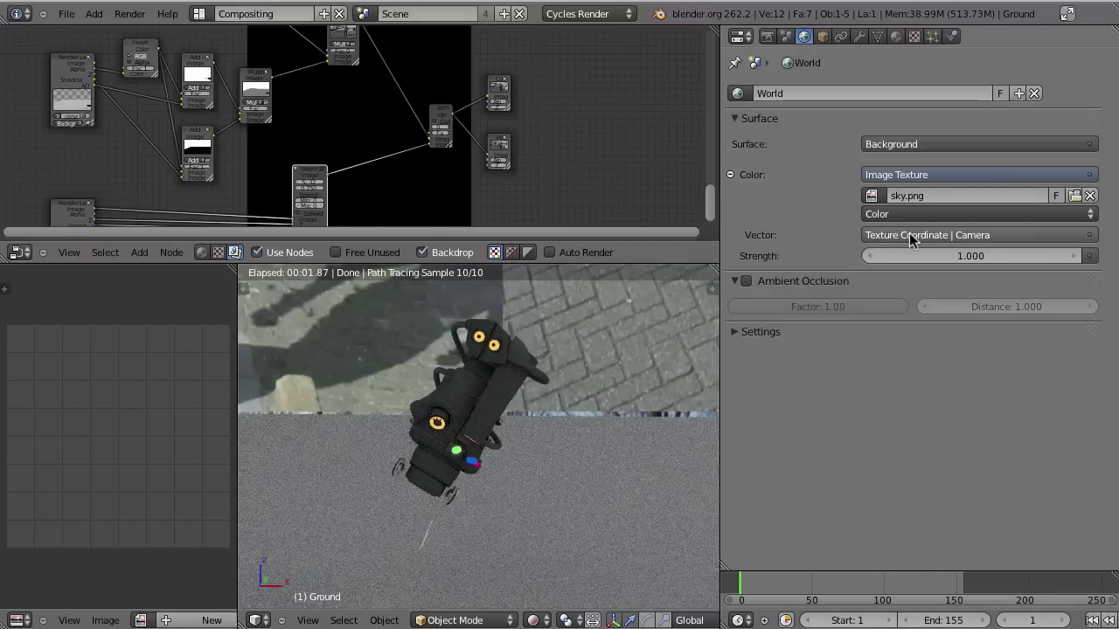
Make the film transparent again and set the world background strength to 2.160
{"action": "left_click", "coordinate": [766, 36]}
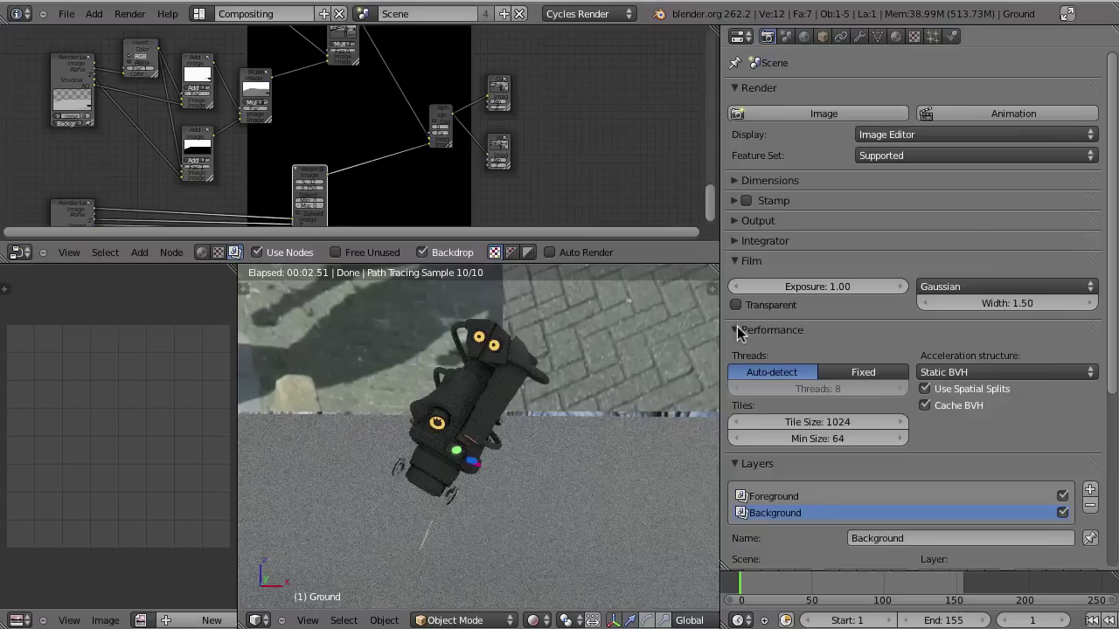
{"action": "left_click", "coordinate": [735, 305]}
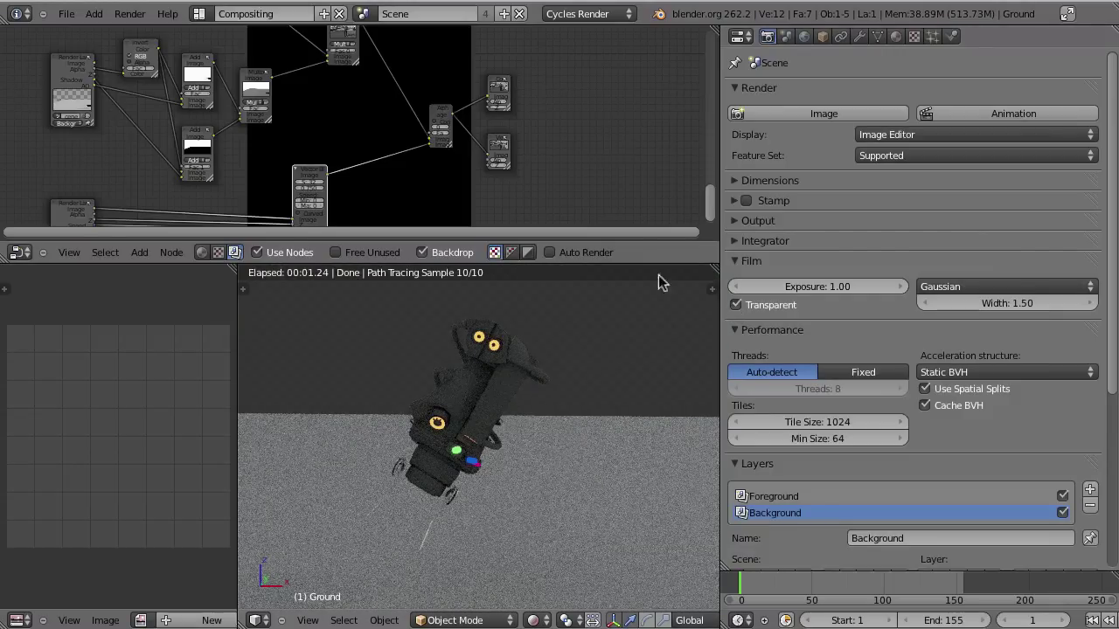
{"action": "left_click", "coordinate": [801, 37]}
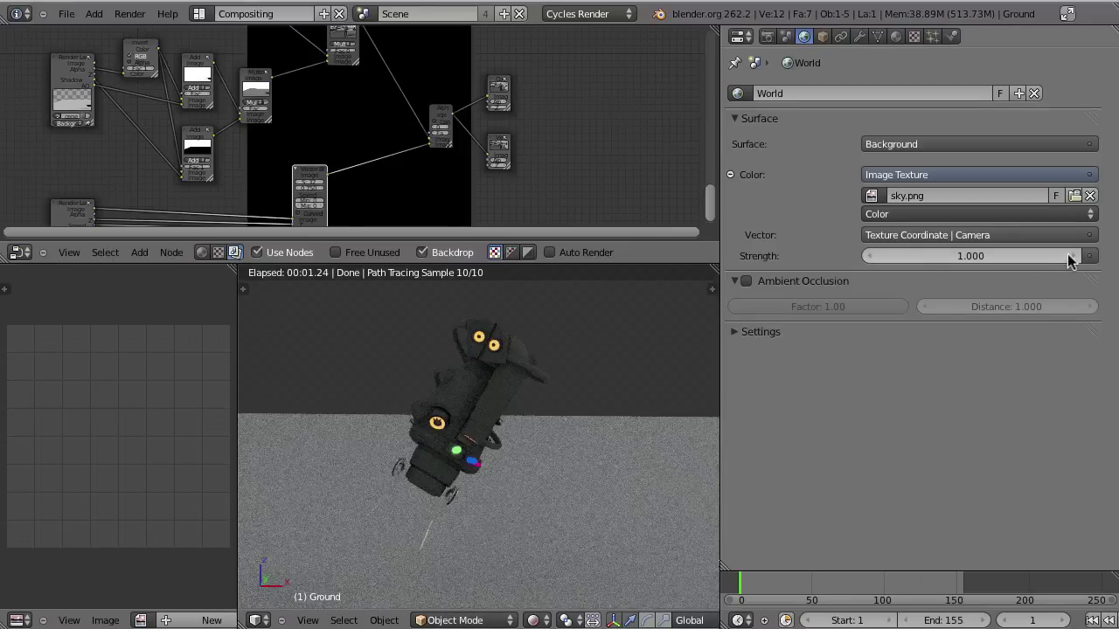
{"action": "left_click_drag", "start_coordinate": [1071, 253], "coordinate": [1073, 256]}
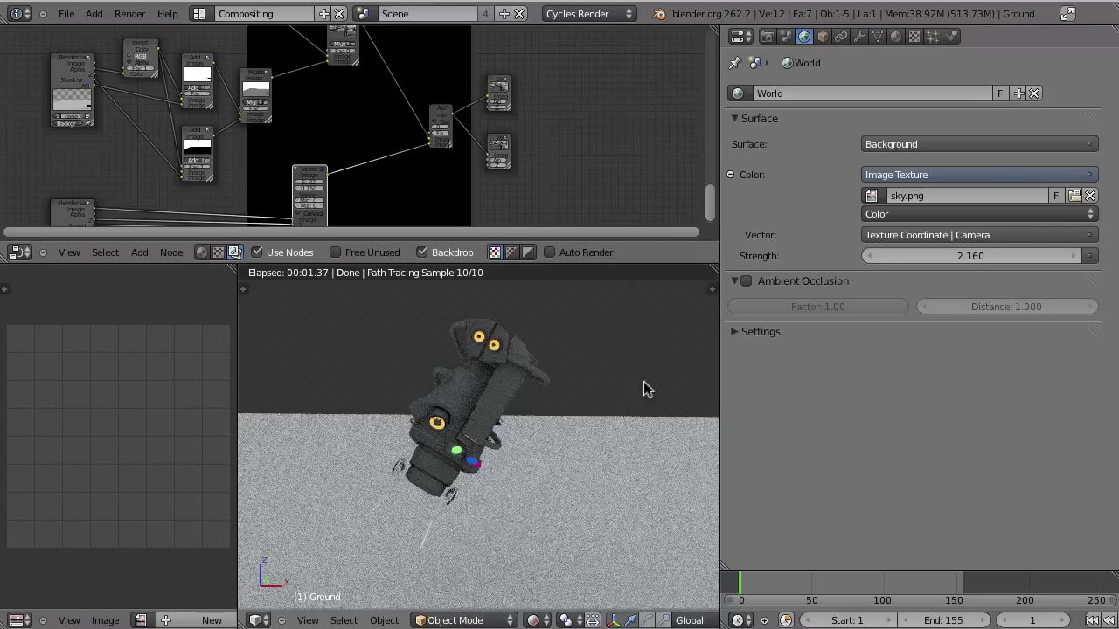
Enable the AO and Emit passes for the Foreground render layer
{"action": "left_click", "coordinate": [767, 37]}
{"action": "scroll", "coordinate": [764, 127], "scroll_direction": "down", "scroll_amount": 5}
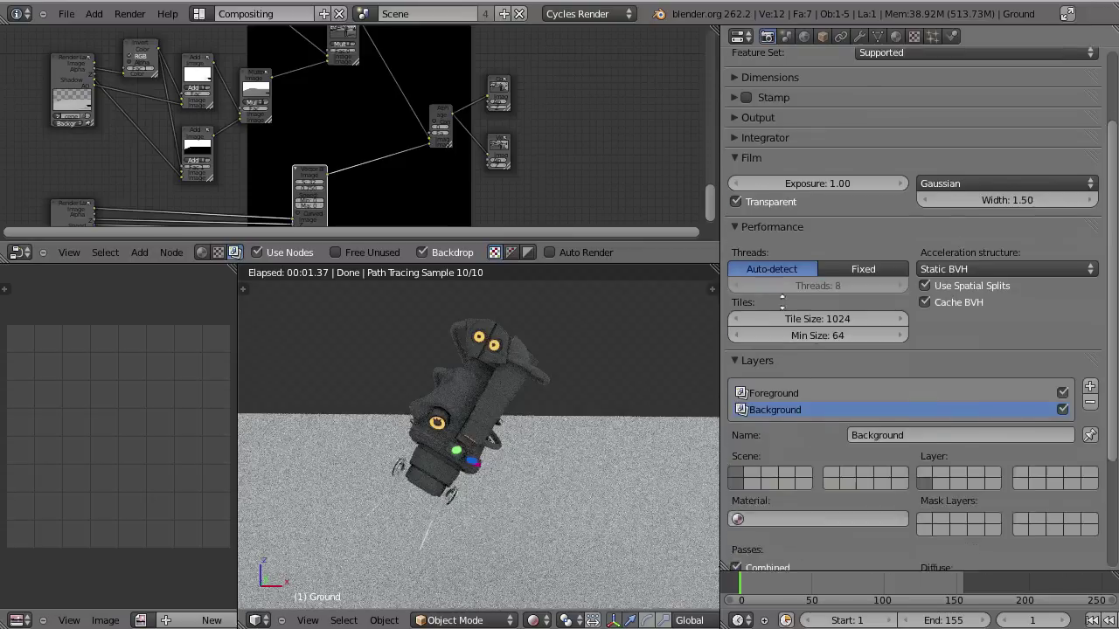
{"action": "scroll", "coordinate": [782, 301], "scroll_direction": "down", "scroll_amount": 5}
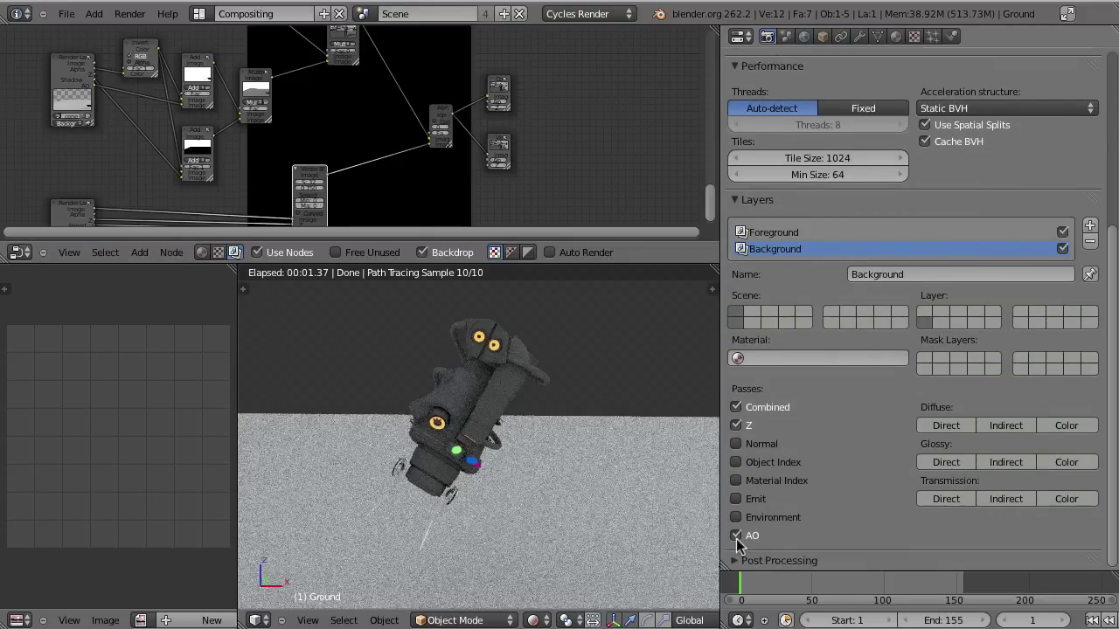
{"action": "left_click", "coordinate": [783, 233]}
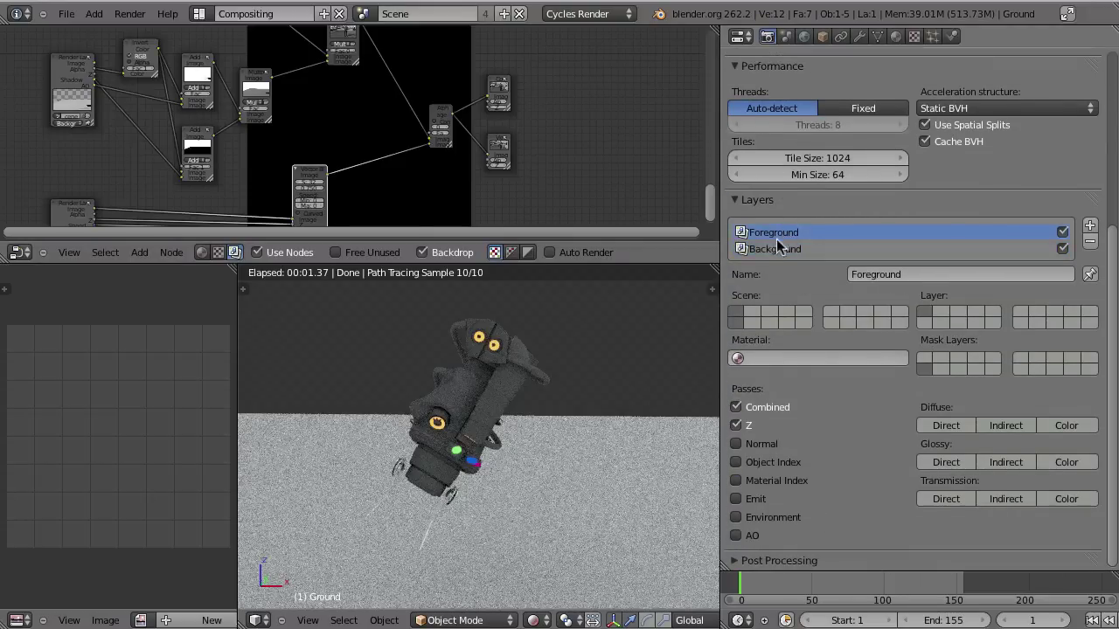
{"action": "left_click", "coordinate": [735, 535]}
{"action": "left_click", "coordinate": [735, 499]}
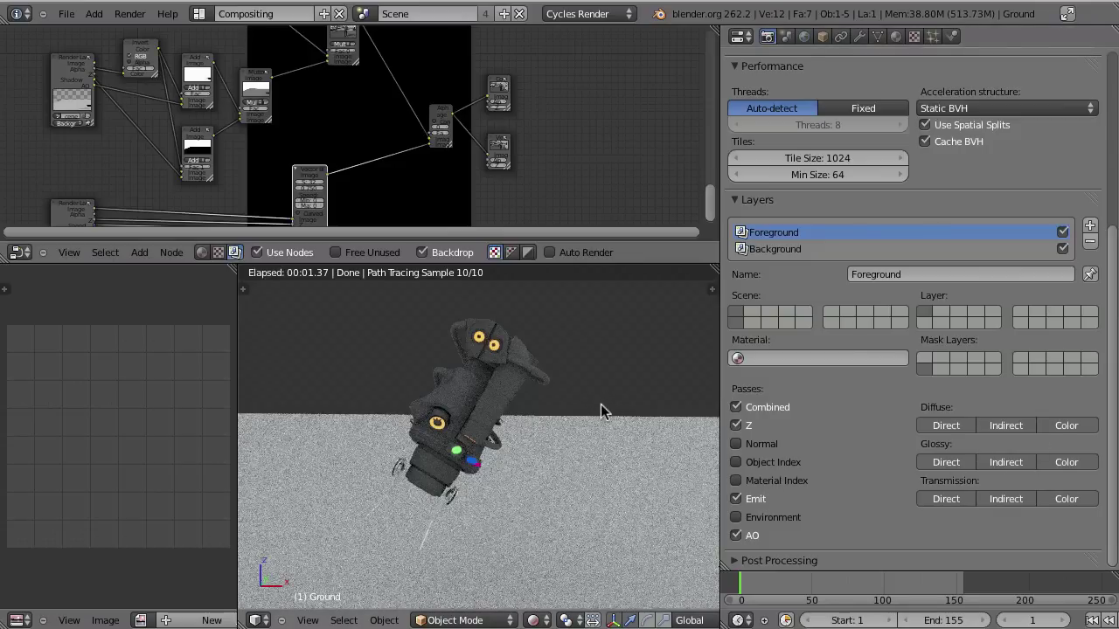
Render the current frame, leave rendered shading in the 3D view, and show the render result maximized
{"action": "key", "text": "F12"}
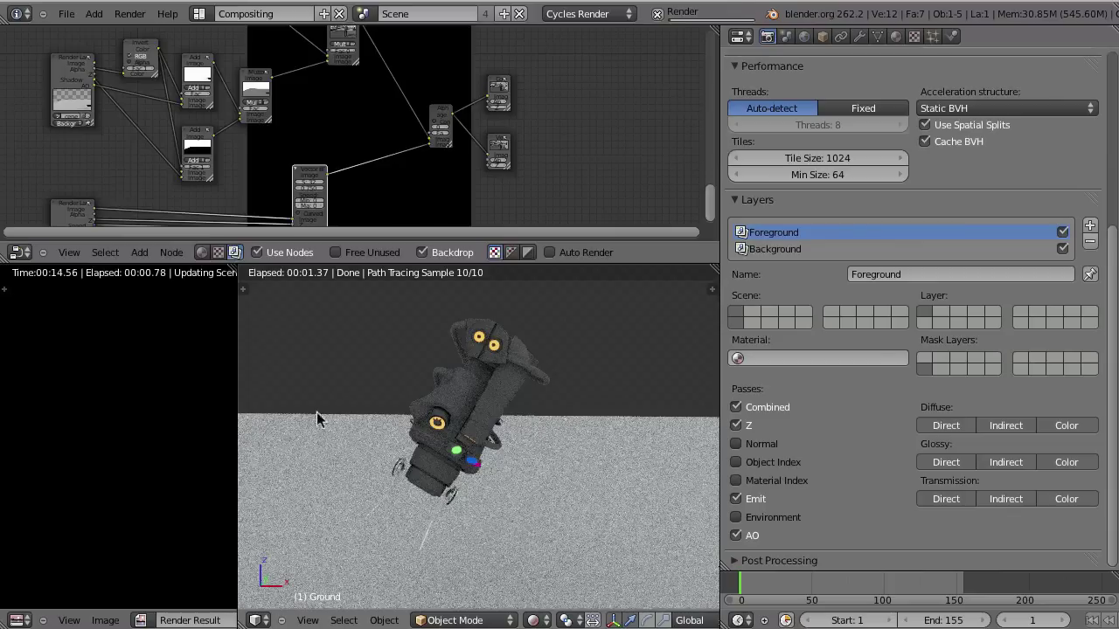
{"action": "key", "text": "shift+z"}
{"action": "key", "text": "ctrl+Up"}
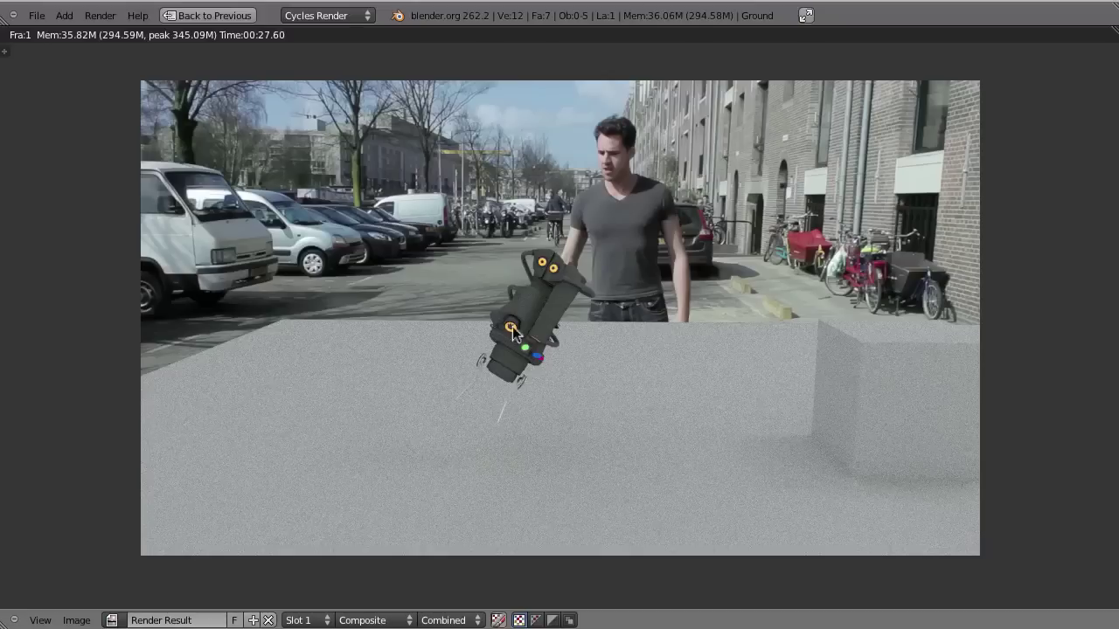
Maximize the compositing node editor, move the Viewer node slightly, and preview the Scale node's output in the backdrop
{"action": "key", "text": "ctrl+Up"}
{"action": "key", "text": "ctrl+Up"}
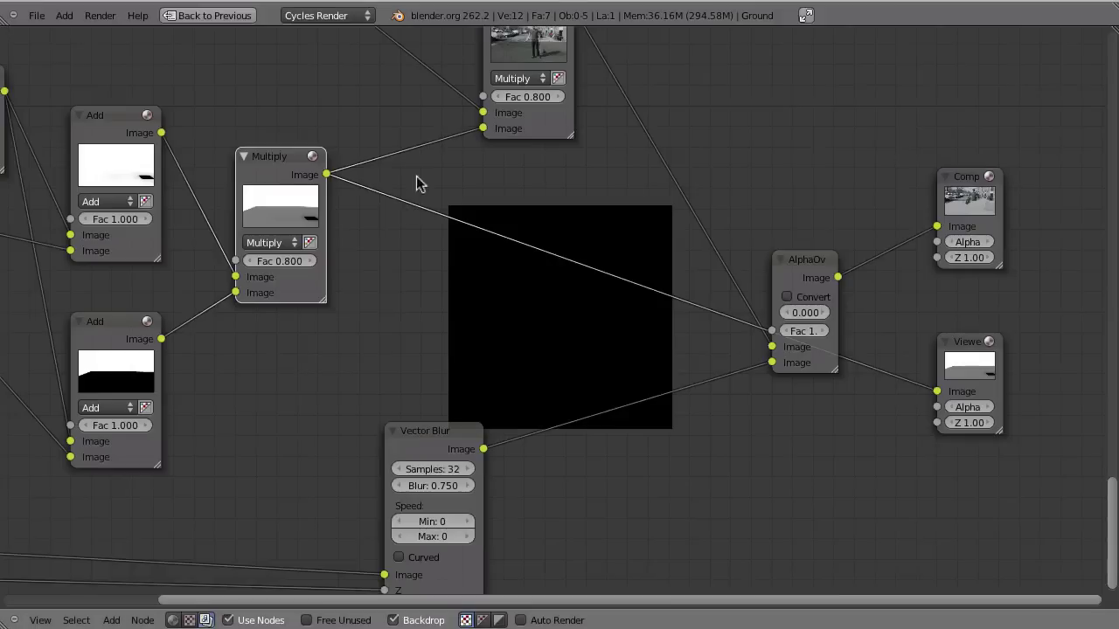
{"action": "middle_click_drag", "start_coordinate": [472, 324], "coordinate": [582, 387]}
{"action": "scroll", "coordinate": [582, 387], "scroll_direction": "down", "scroll_amount": 3}
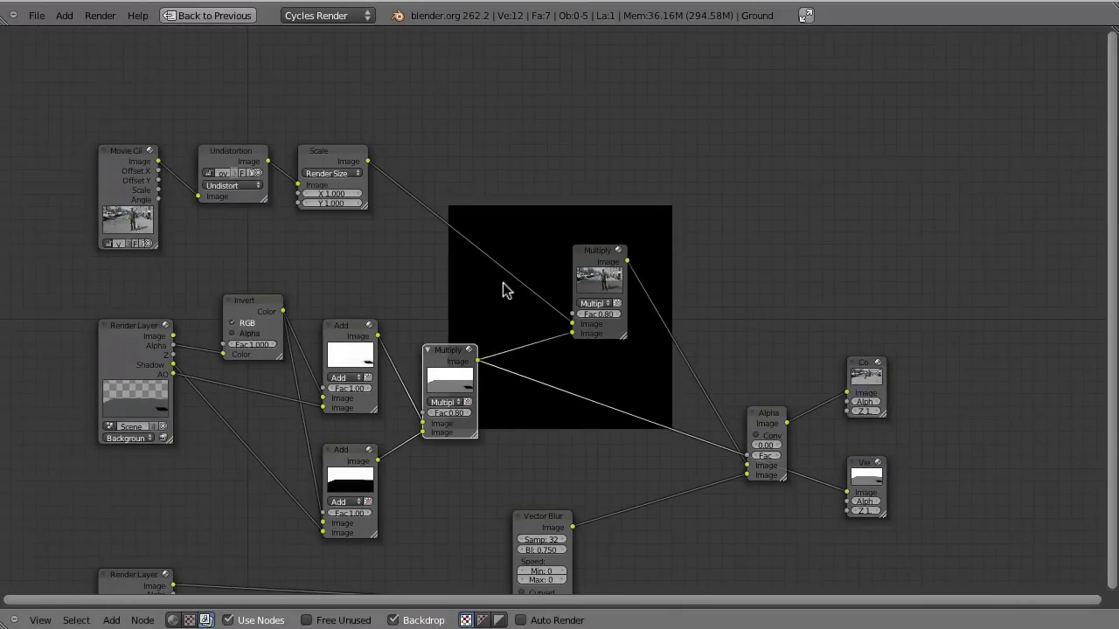
{"action": "left_click", "coordinate": [347, 163], "text": "ctrl+shift"}
{"action": "left_click_drag", "start_coordinate": [871, 467], "coordinate": [891, 450]}
{"action": "left_click", "coordinate": [350, 160], "text": "ctrl+shift"}
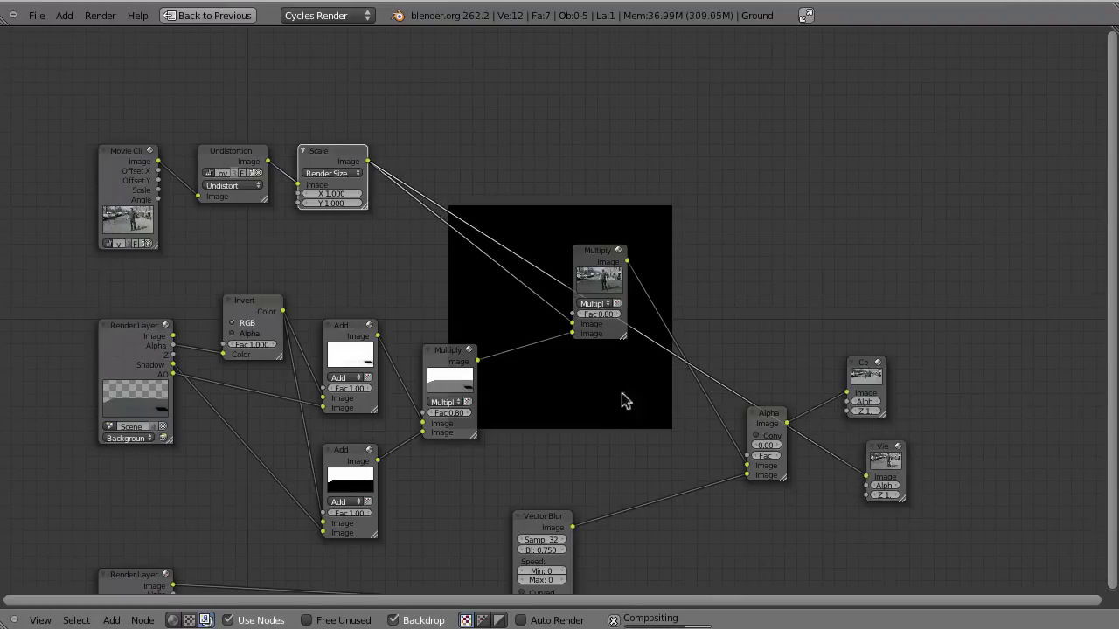
Preview the Background render layer's output and examine the shadow and AO node branches
{"action": "left_click", "coordinate": [105, 352], "text": "ctrl+shift"}
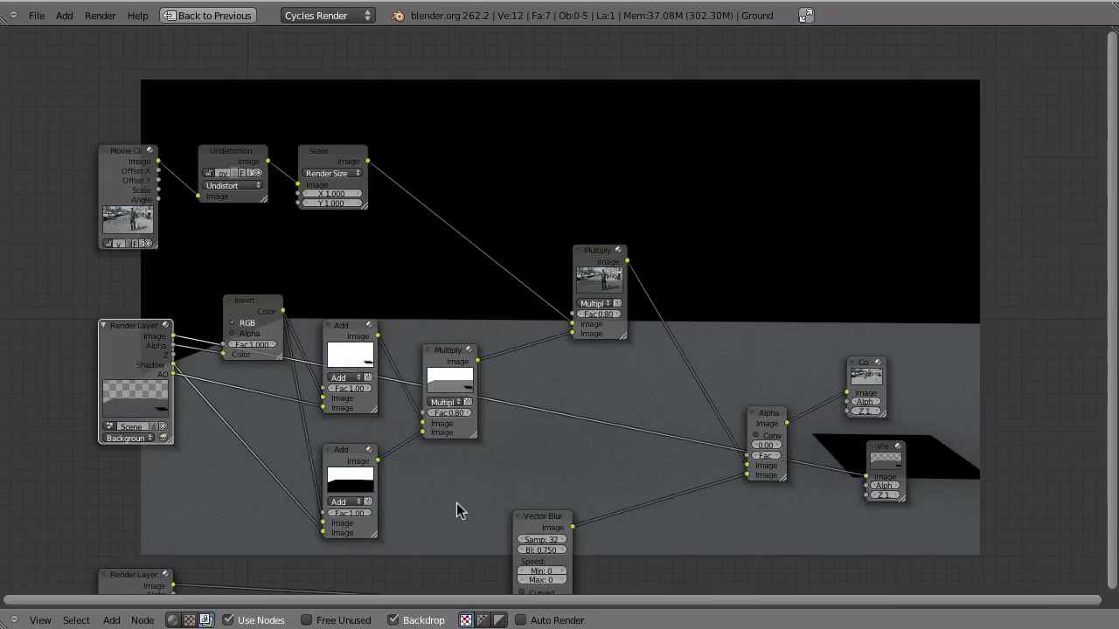
{"action": "middle_click_drag", "start_coordinate": [641, 429], "coordinate": [508, 531]}
{"action": "middle_click_drag", "start_coordinate": [375, 469], "coordinate": [470, 372]}
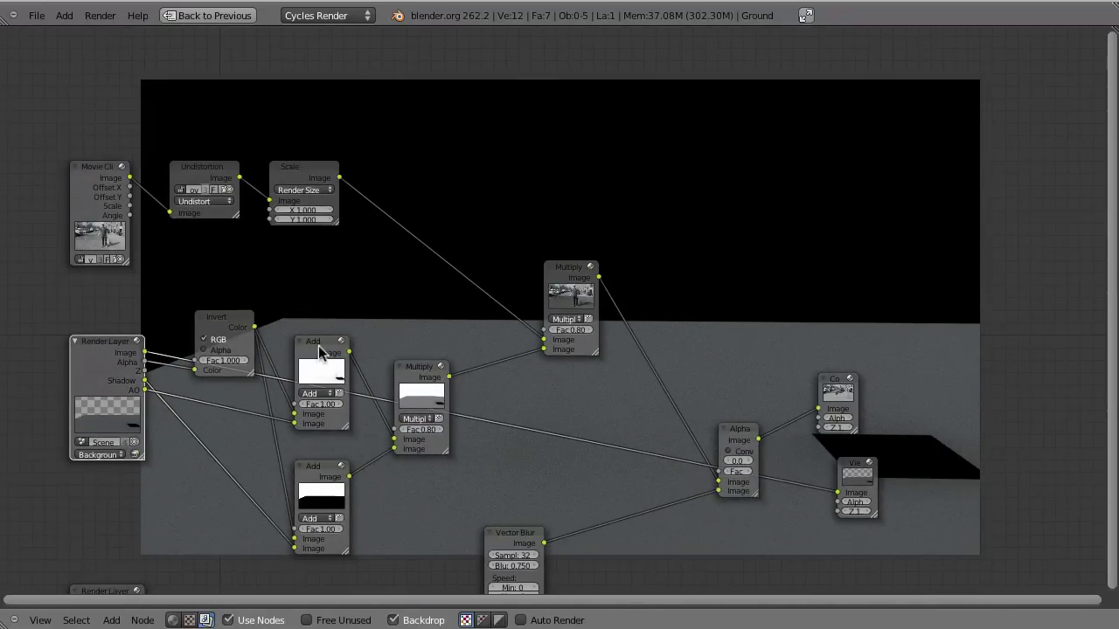
{"action": "middle_click_drag", "start_coordinate": [712, 449], "coordinate": [582, 430]}
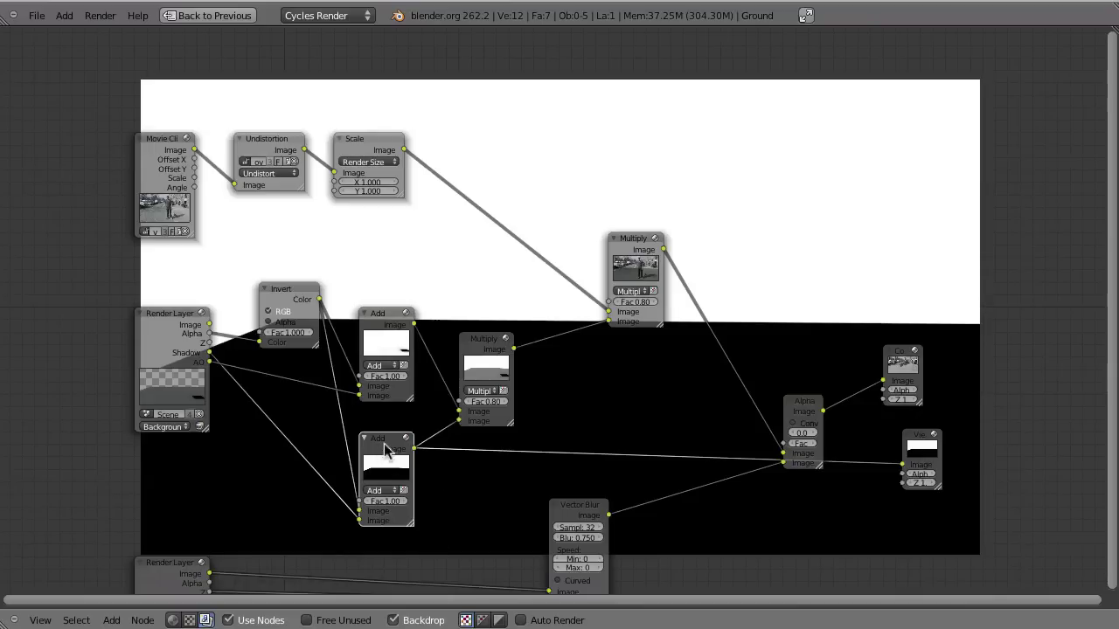
Delete the shadow branch's Add node and its Multiply node, and feed the AO Add node into the remaining Multiply node, previewing the composite
{"action": "key", "text": "x"}
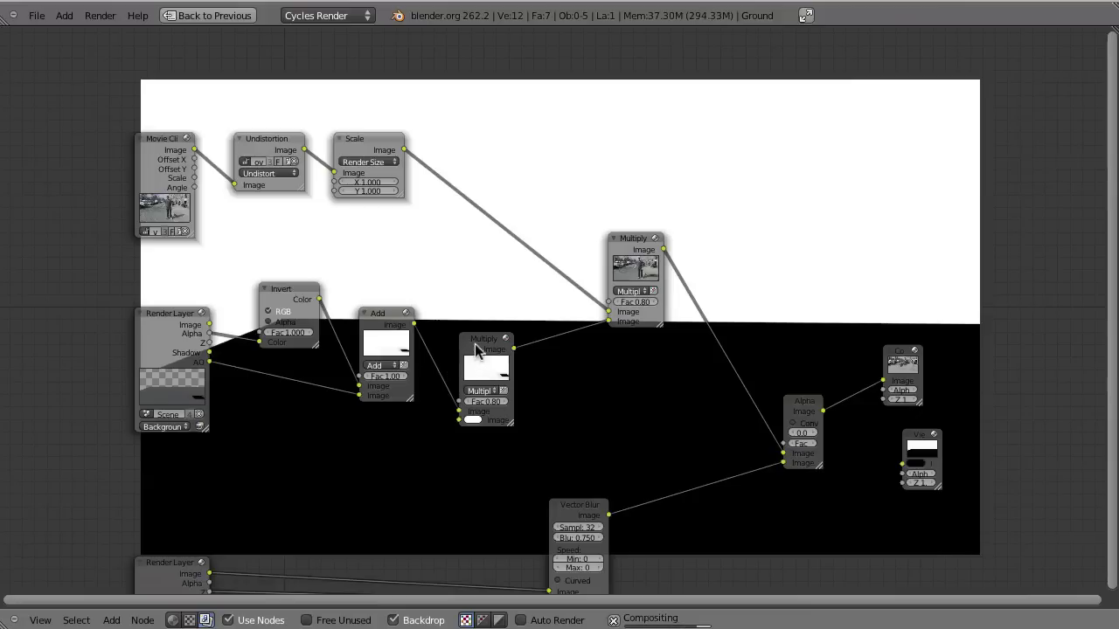
{"action": "right_click", "coordinate": [485, 348]}
{"action": "key", "text": "x"}
{"action": "left_click_drag", "start_coordinate": [414, 324], "coordinate": [610, 321]}
{"action": "left_click", "coordinate": [635, 245], "text": "ctrl+shift"}
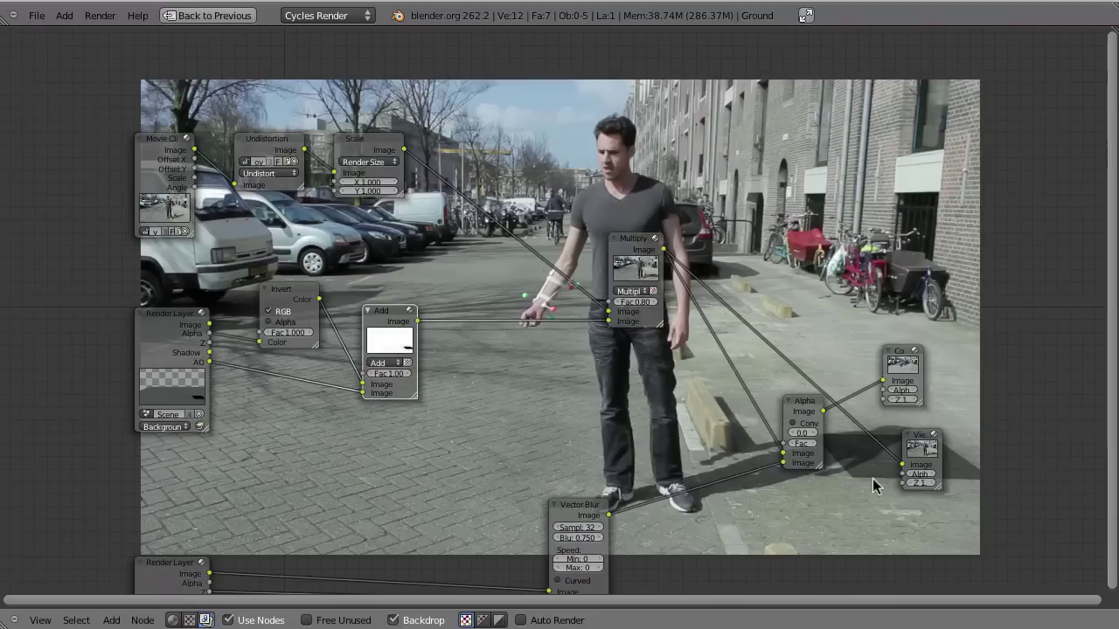
Frame the node tree and preview the Foreground render layer's image in the backdrop
{"action": "key", "text": "Home"}
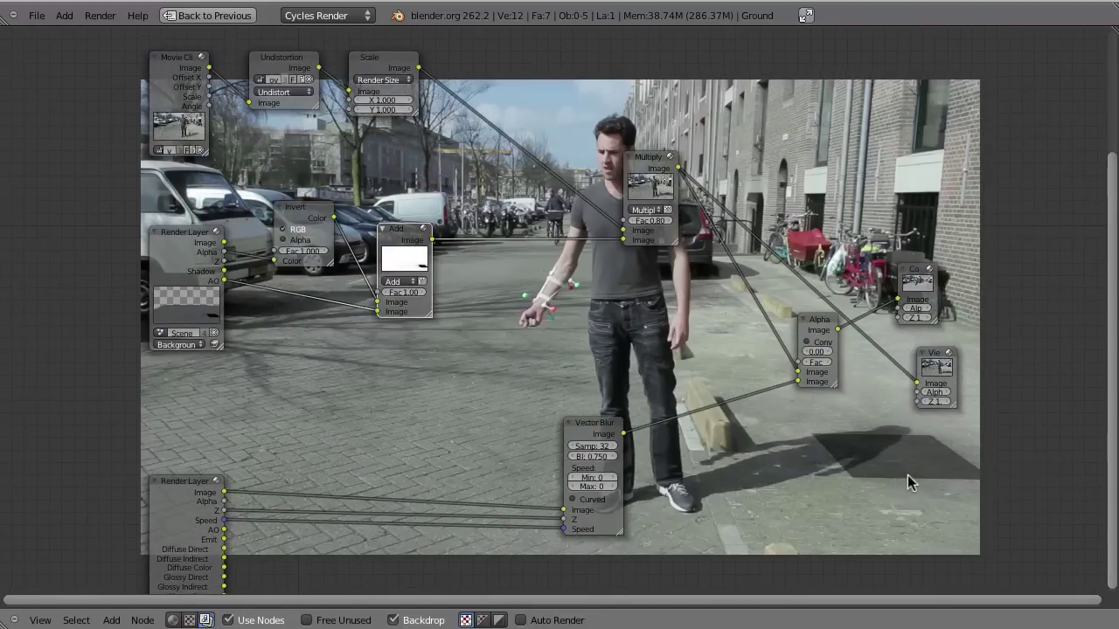
{"action": "middle_click_drag", "start_coordinate": [824, 411], "coordinate": [528, 539]}
{"action": "key", "text": "Home"}
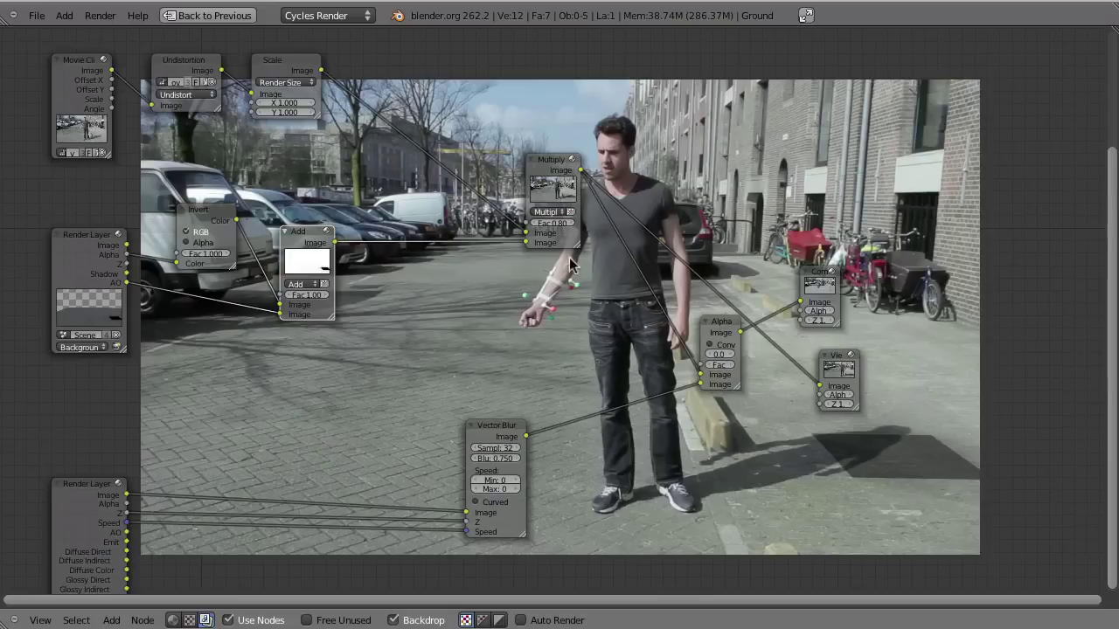
{"action": "middle_click_drag", "start_coordinate": [577, 281], "coordinate": [588, 240]}
{"action": "left_click", "coordinate": [111, 487], "text": "ctrl+shift"}
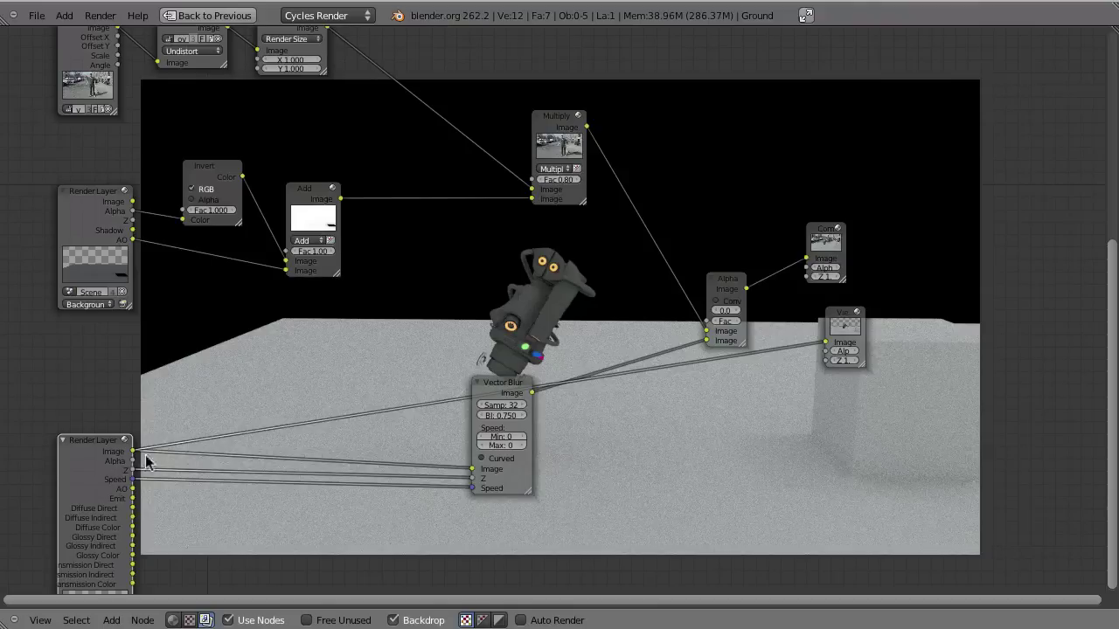
{"action": "middle_click_drag", "start_coordinate": [624, 454], "coordinate": [652, 415]}
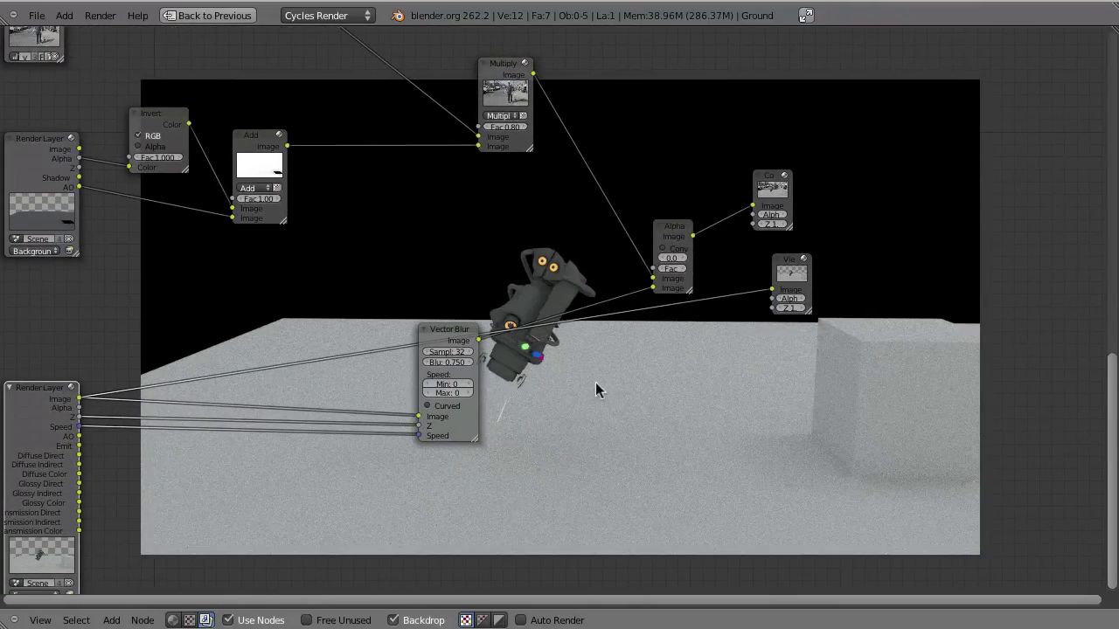
Select the Ground object in the 3D view and add a new Diffuse BSDF material to it
{"action": "key", "text": "ctrl+Up"}
{"action": "right_click", "coordinate": [320, 422]}
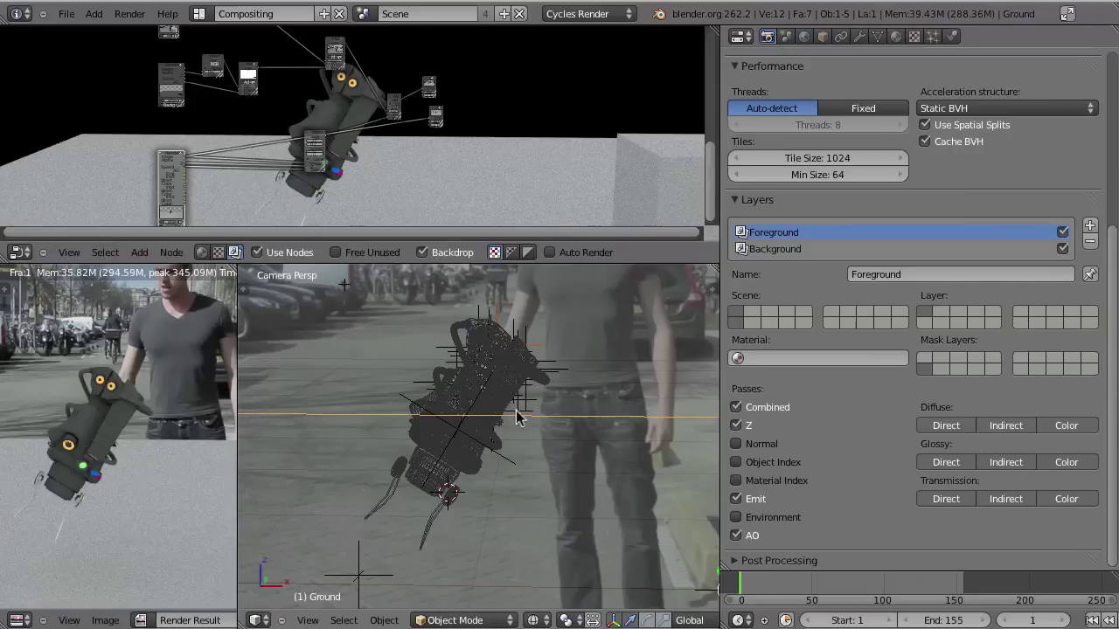
{"action": "key", "text": "ctrl+Up"}
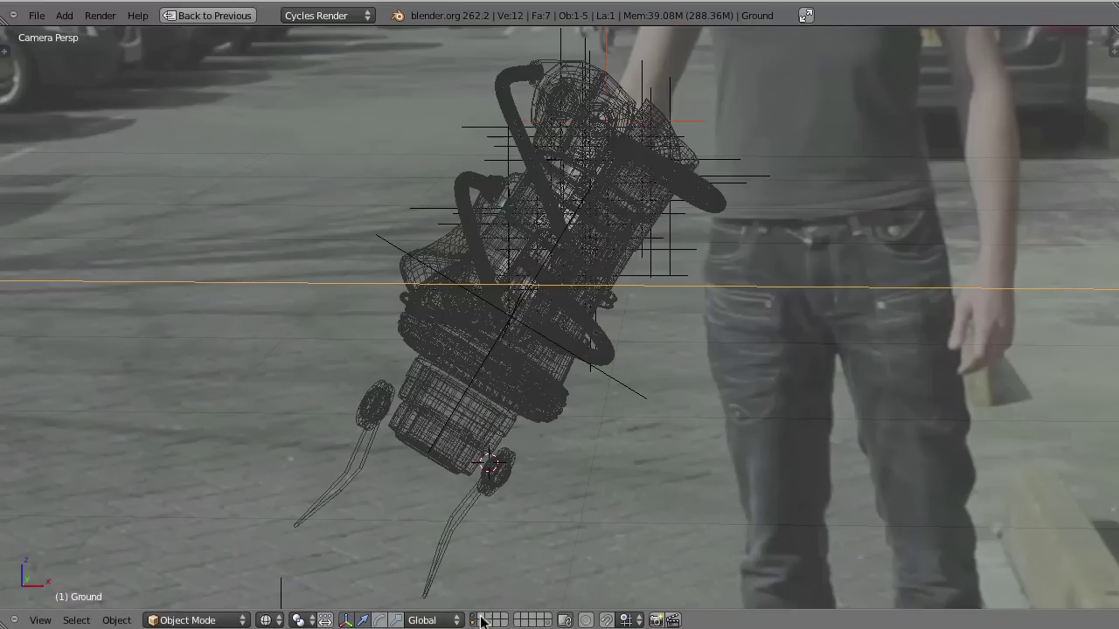
{"action": "key", "text": "ctrl+Up"}
{"action": "key", "text": "ctrl+Up"}
{"action": "key", "text": "ctrl+Up"}
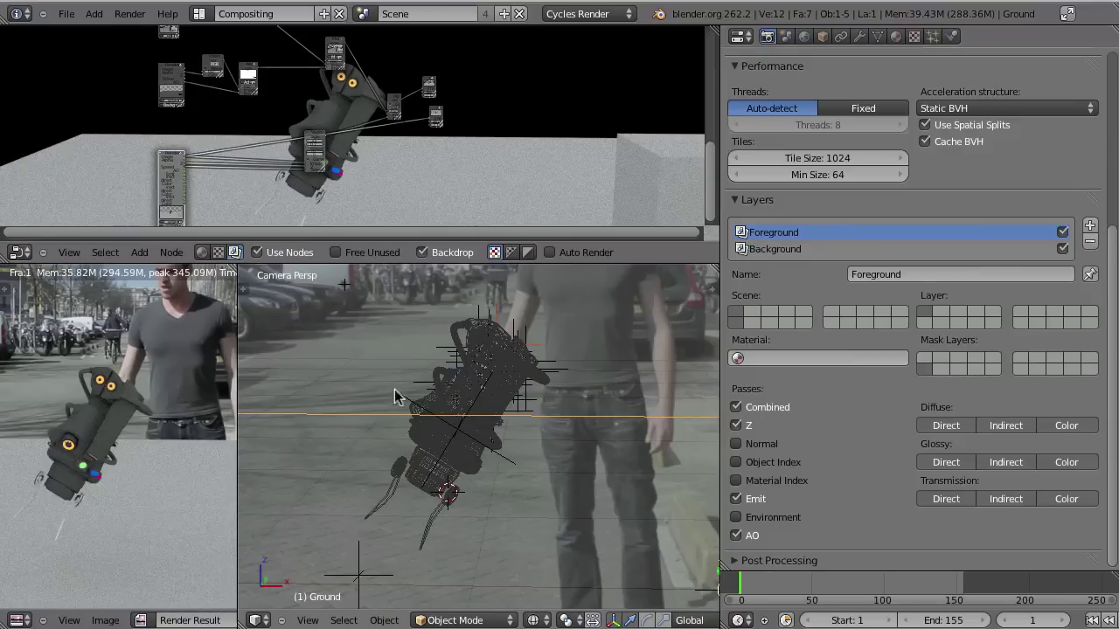
{"action": "left_click", "coordinate": [896, 36]}
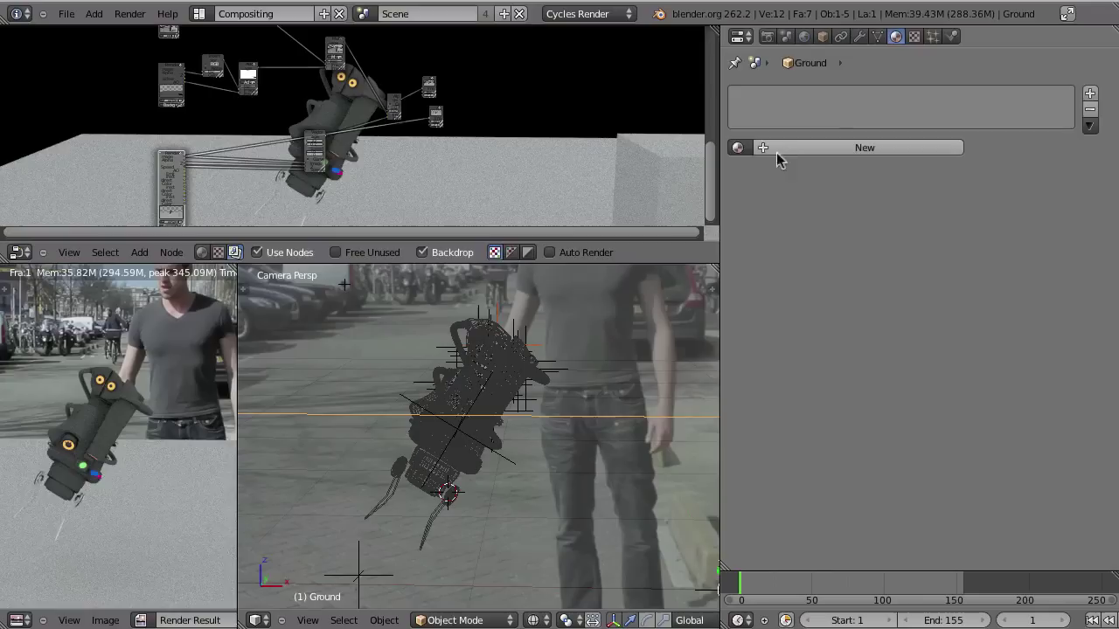
{"action": "left_click", "coordinate": [894, 149]}
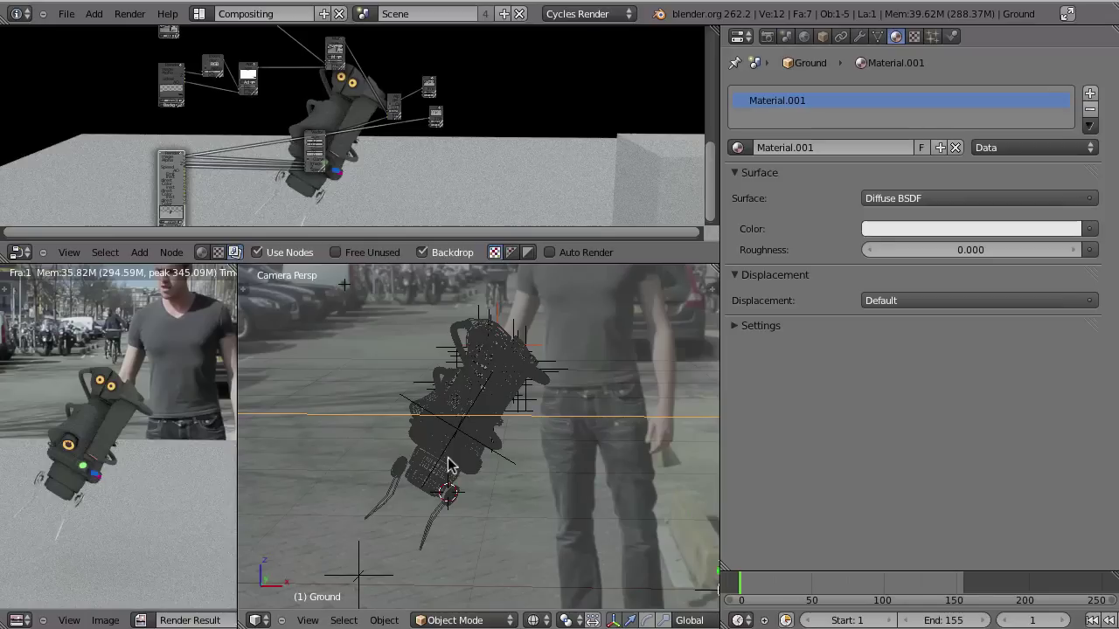
Render the current frame and review the Foreground layer's mask layers and the Ground object's material settings
{"action": "left_click", "coordinate": [767, 37]}
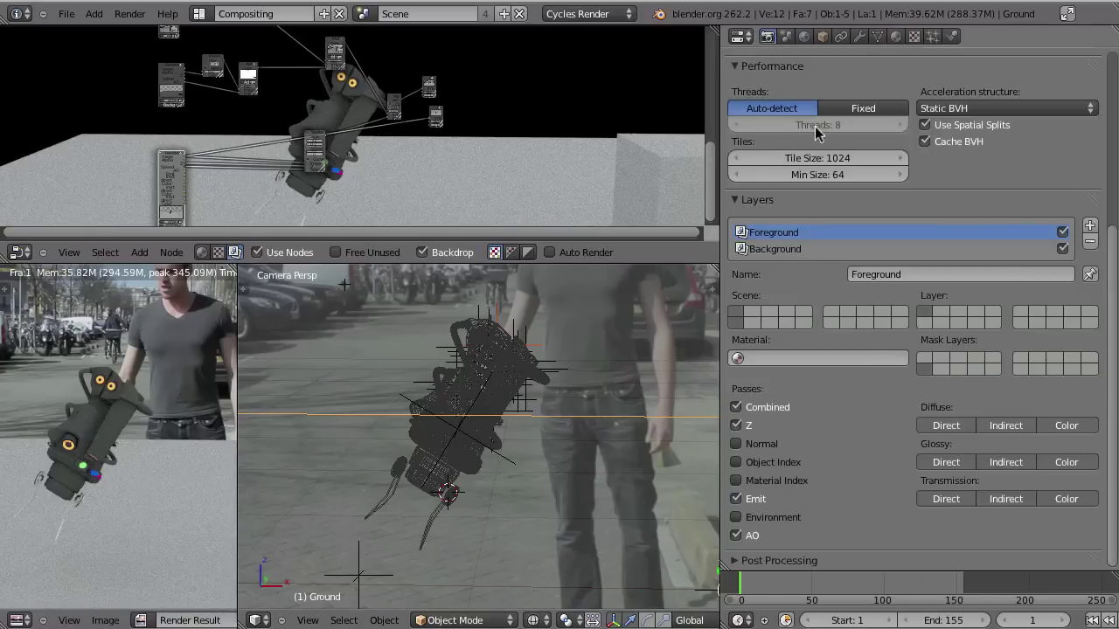
{"action": "scroll", "coordinate": [1105, 262], "scroll_direction": "up", "scroll_amount": 8}
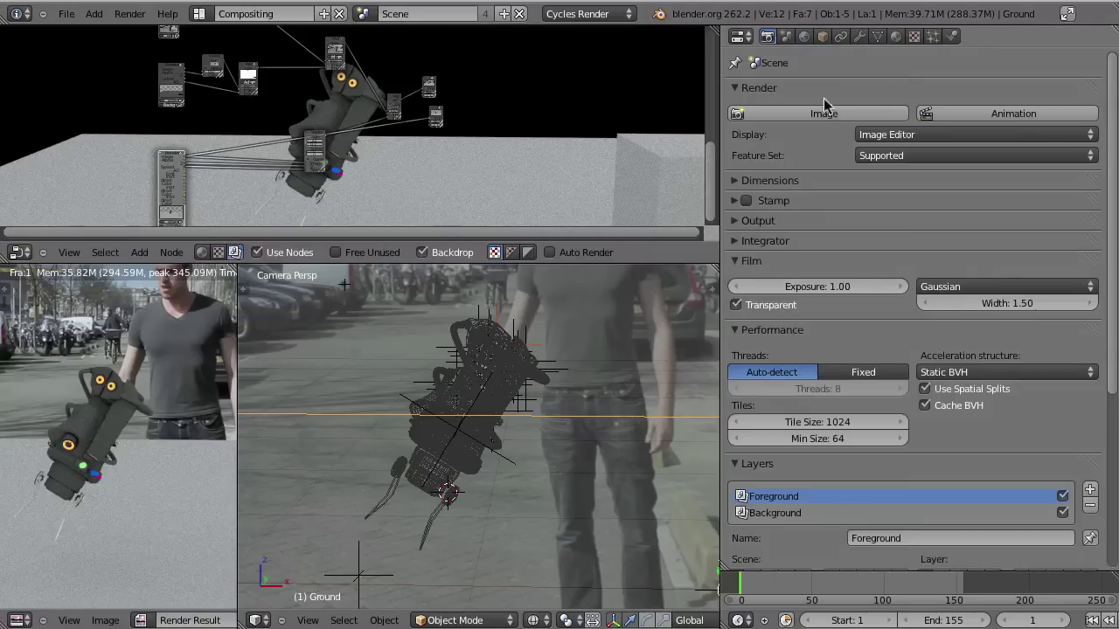
{"action": "key", "text": "F12"}
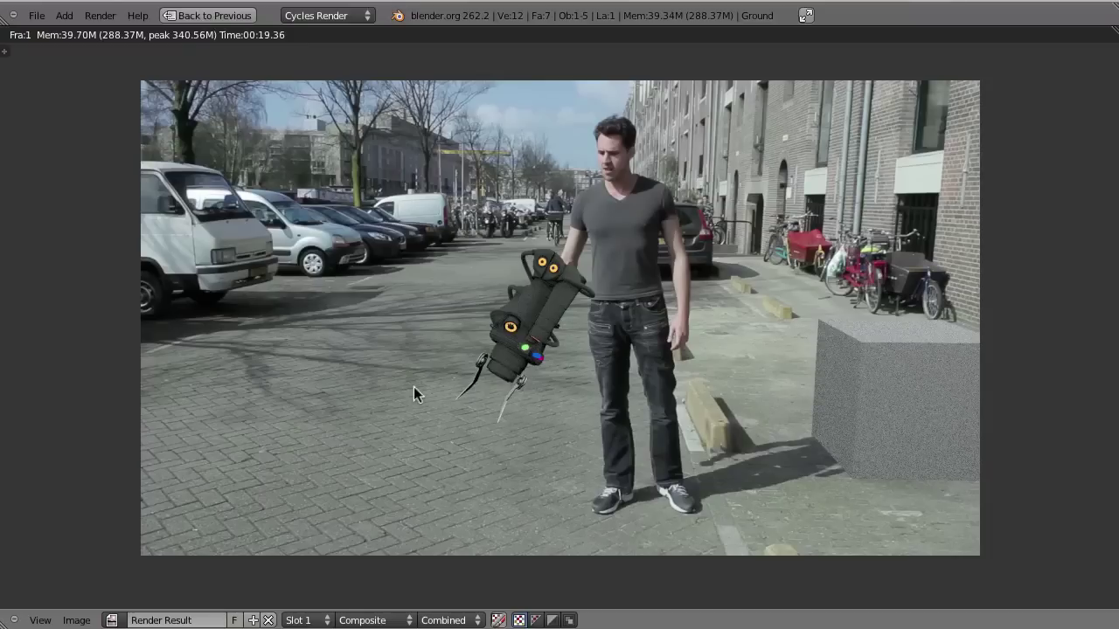
{"action": "key", "text": "Escape"}
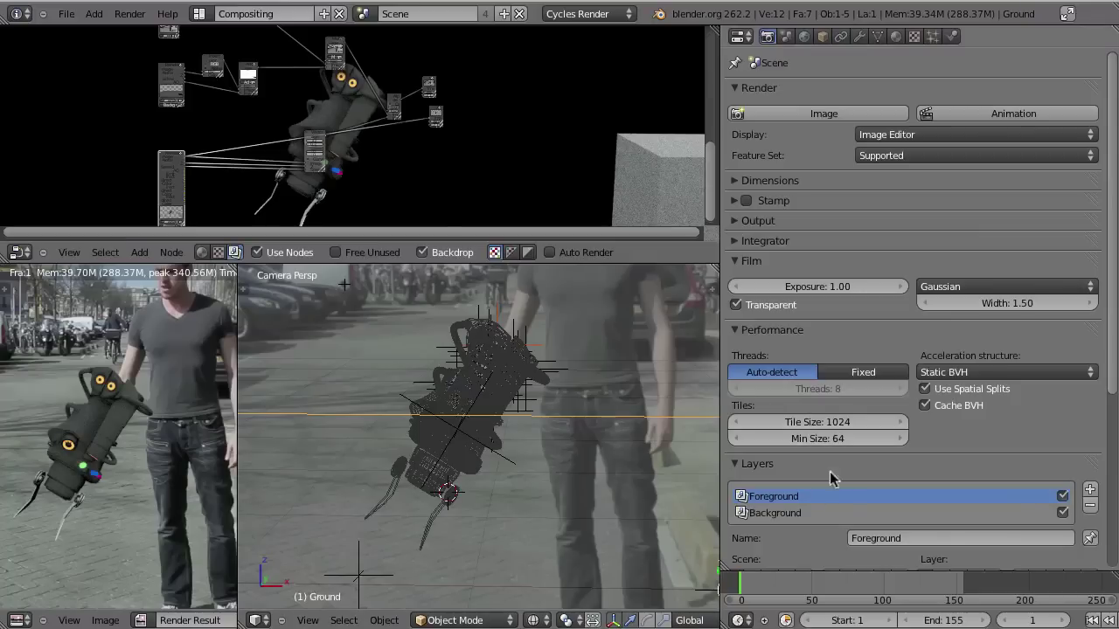
{"action": "scroll", "coordinate": [862, 262], "scroll_direction": "down", "scroll_amount": 8}
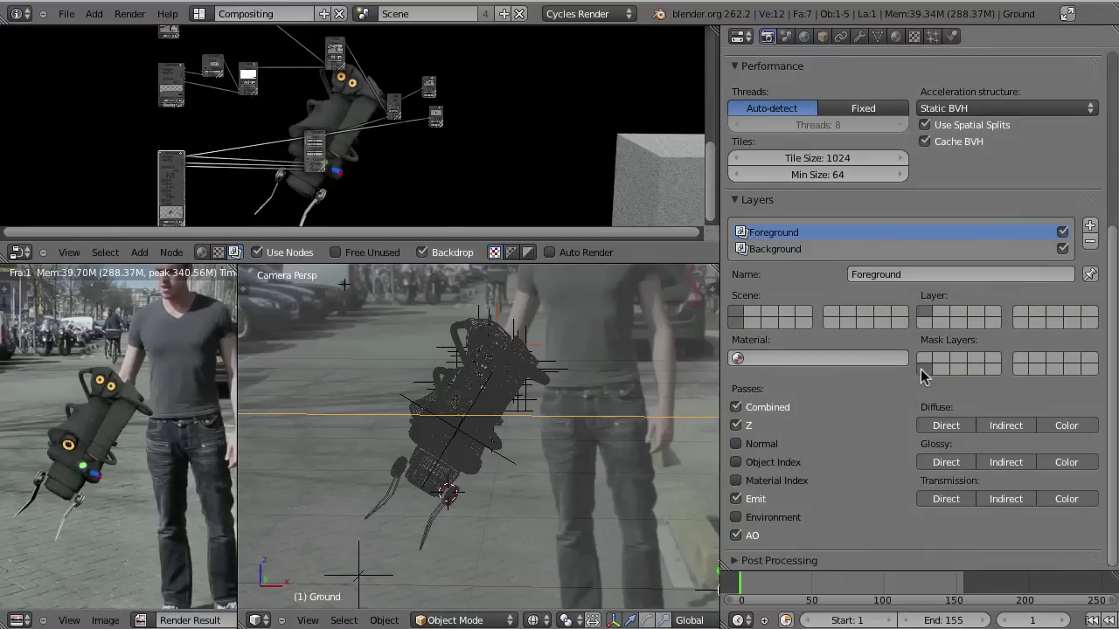
{"action": "left_click", "coordinate": [924, 370]}
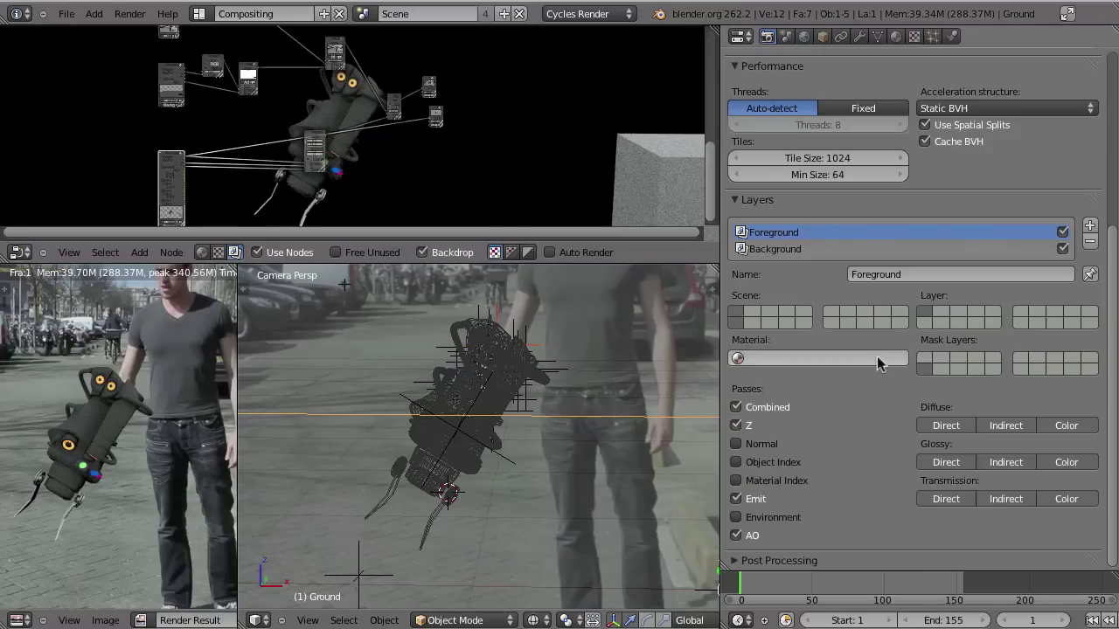
{"action": "left_click", "coordinate": [896, 36]}
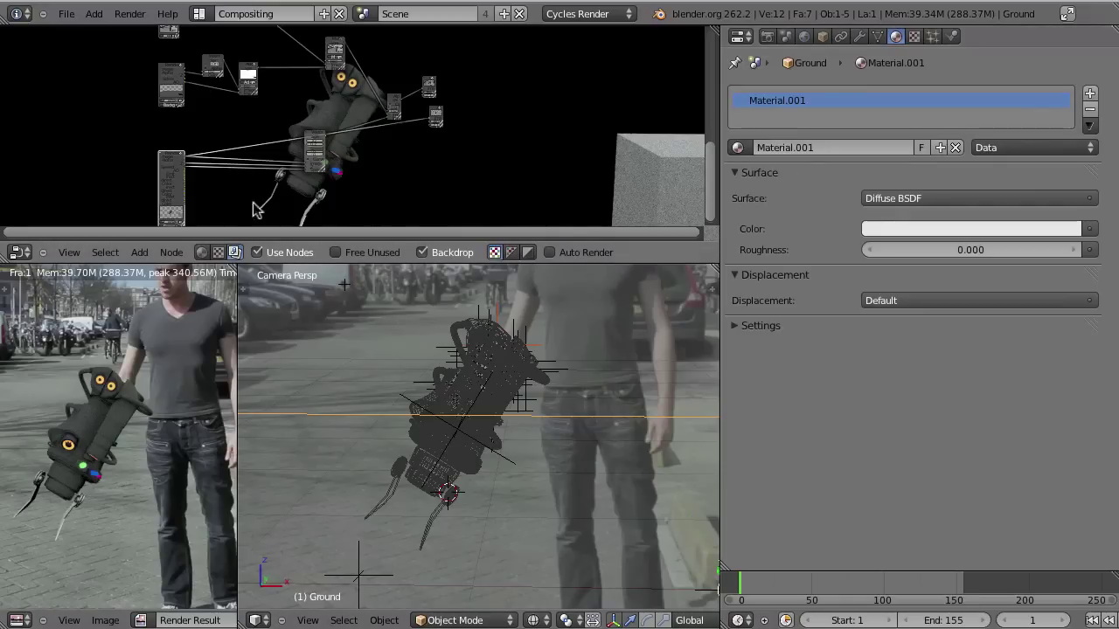
Preview the Vector Blur node's output in the backdrop and move the node close to the Foreground render layer node
{"action": "key", "text": "ctrl+Up"}
{"action": "scroll", "coordinate": [568, 381], "scroll_direction": "up", "scroll_amount": 2}
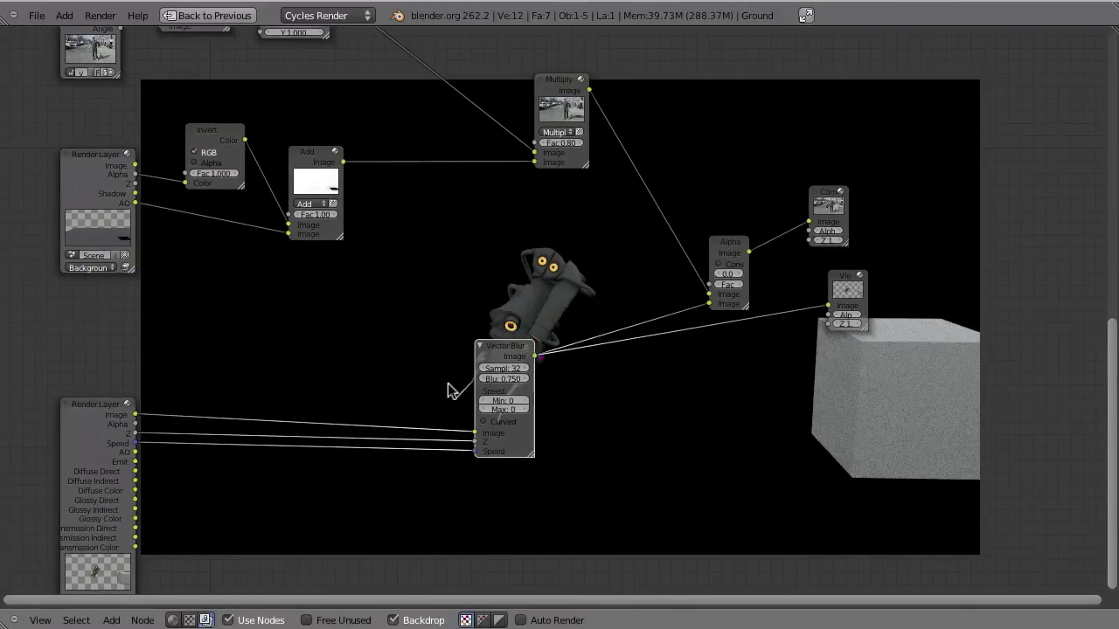
{"action": "middle_click_drag", "start_coordinate": [506, 404], "coordinate": [487, 453]}
{"action": "left_click_drag", "start_coordinate": [487, 404], "coordinate": [294, 397]}
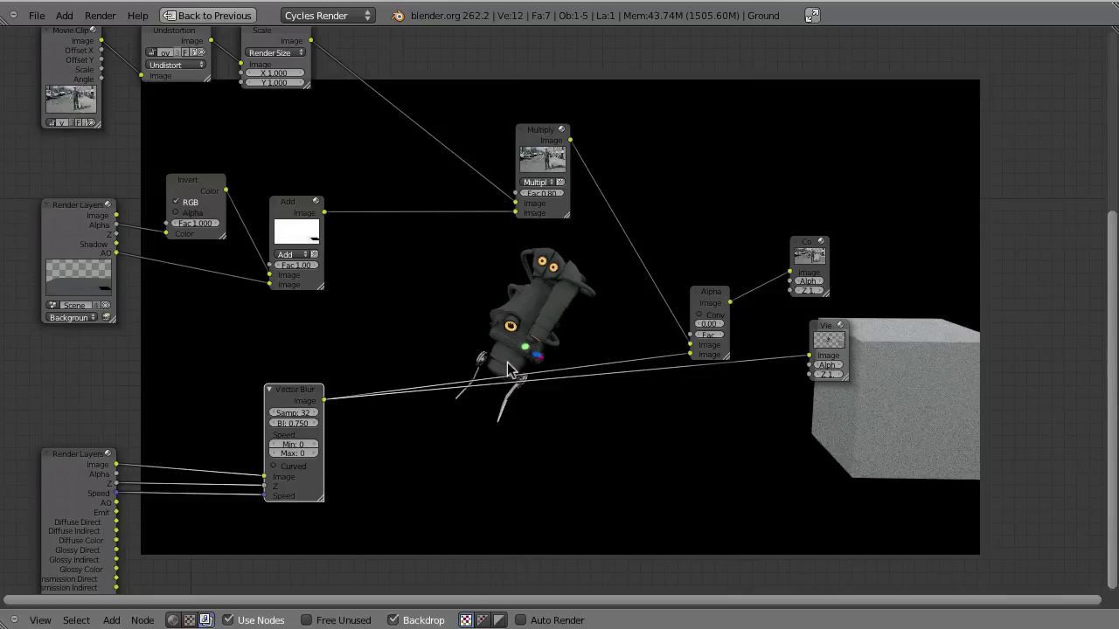
{"action": "key", "text": "ctrl+Up"}
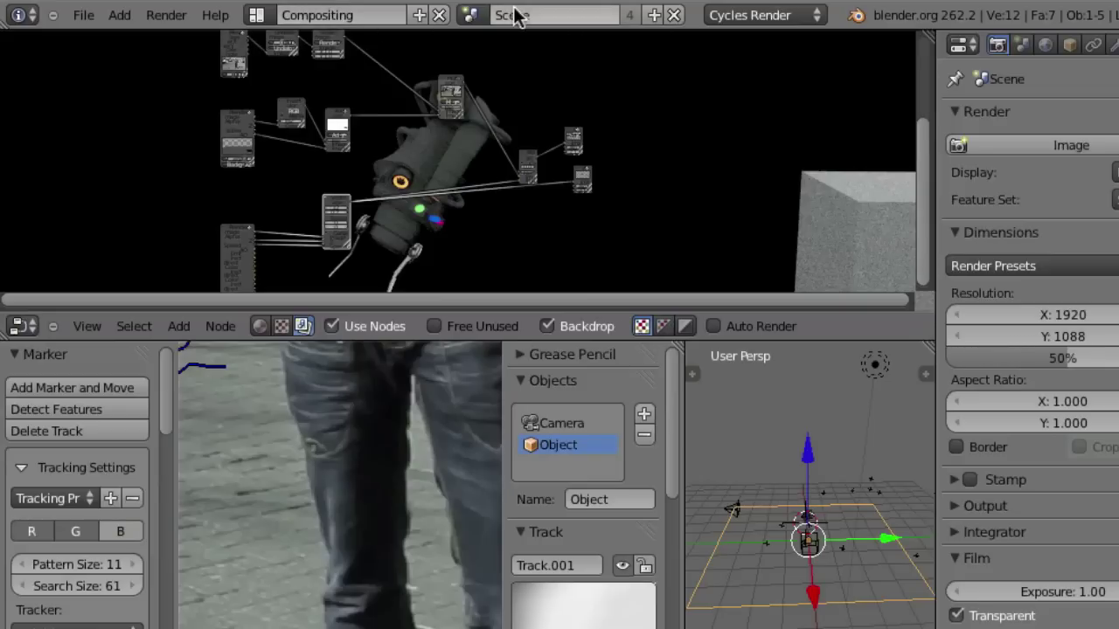
Create a new scene from the current one with Link Objects and name it "blur"
{"action": "left_click", "coordinate": [654, 16]}
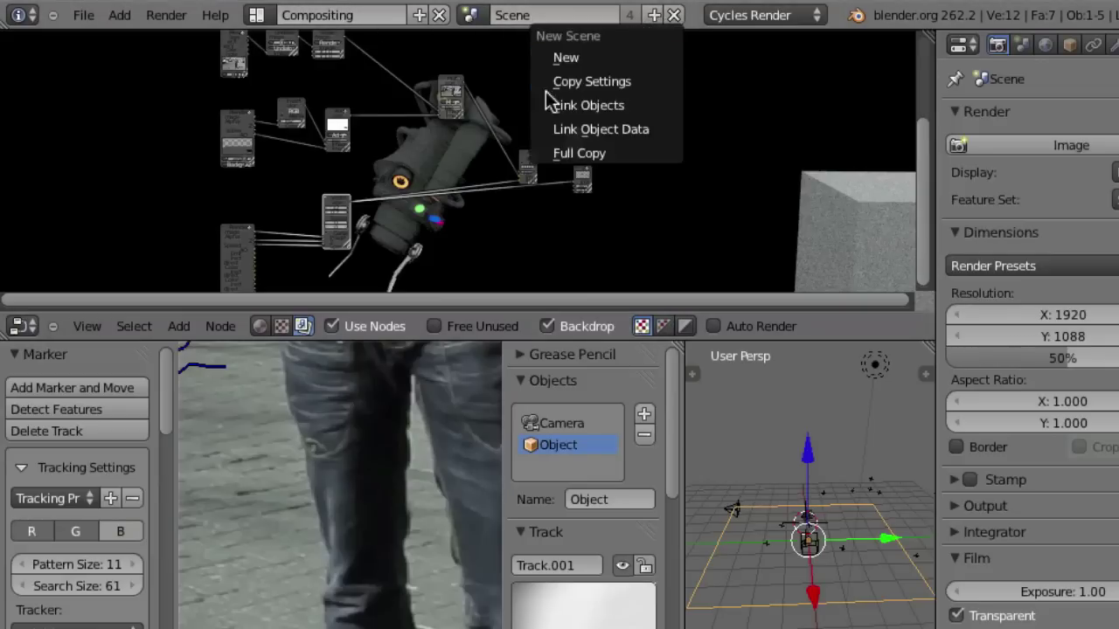
{"action": "left_click", "coordinate": [625, 103]}
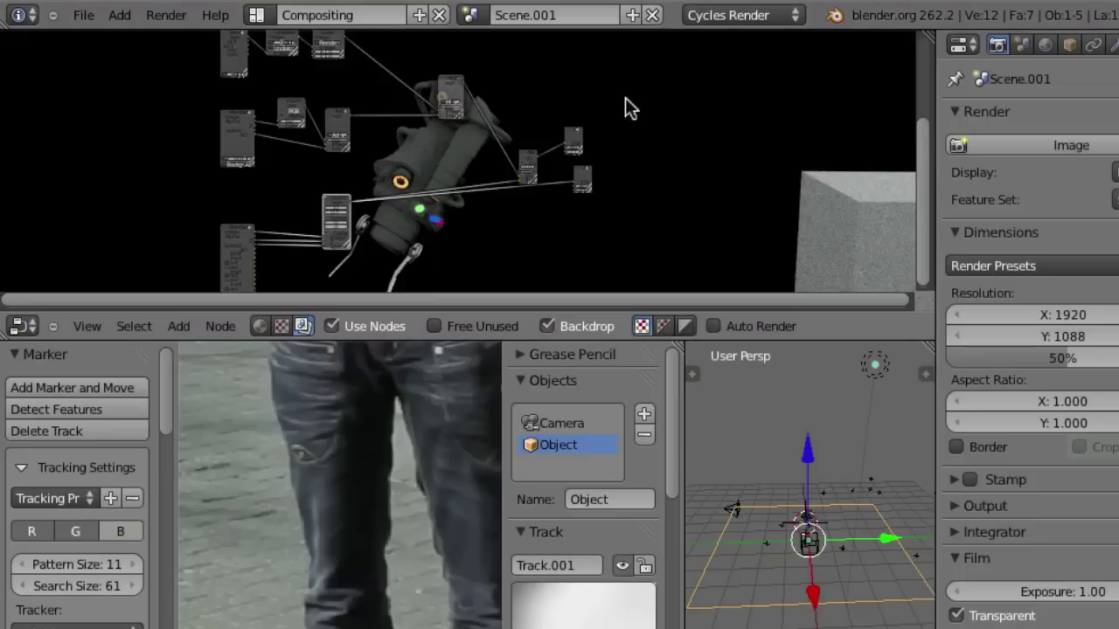
{"action": "left_click", "coordinate": [567, 19]}
{"action": "type", "text": "blur"}
{"action": "key", "text": "Return"}
Maximize the 3D view and play back the animation, watching the tracked object and camera motion from different angles
{"action": "key", "text": "ctrl+Up"}
{"action": "middle_click_drag", "start_coordinate": [612, 414], "coordinate": [789, 369]}
{"action": "key", "text": "alt+a"}
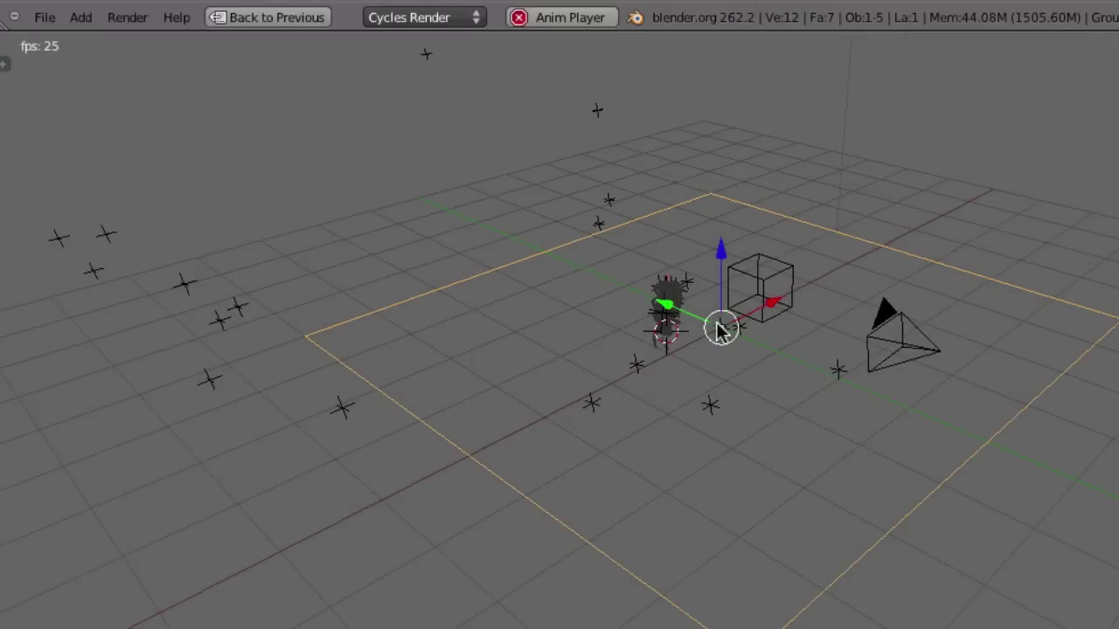
{"action": "middle_click_drag", "start_coordinate": [720, 331], "coordinate": [667, 303]}
{"action": "middle_click_drag", "start_coordinate": [547, 487], "coordinate": [654, 249]}
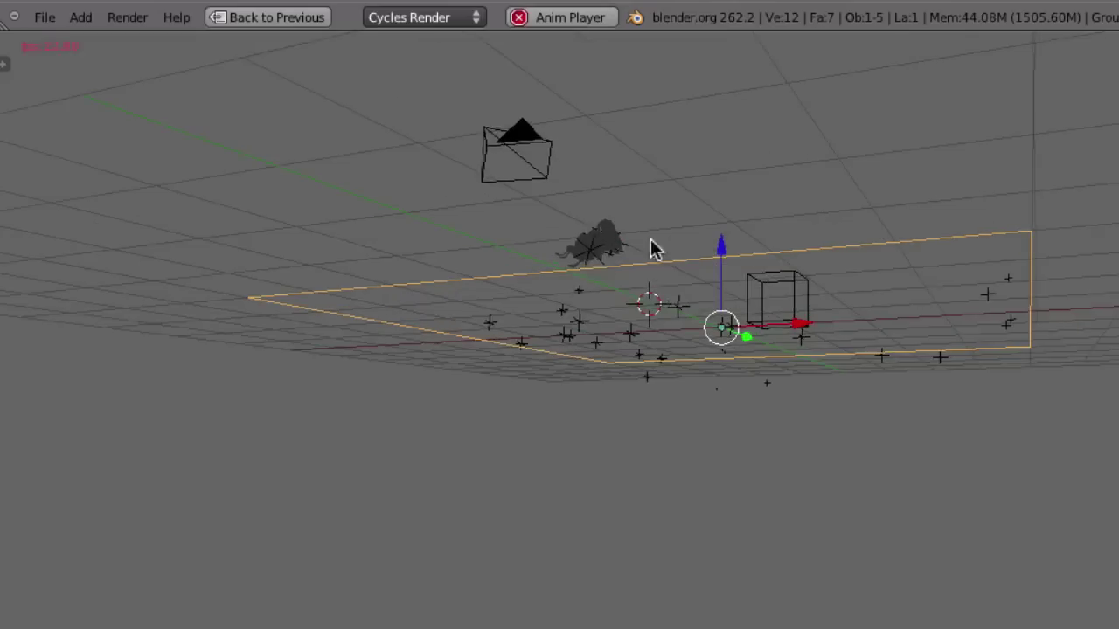
{"action": "key", "text": "Escape"}
{"action": "key", "text": "ctrl+Up"}
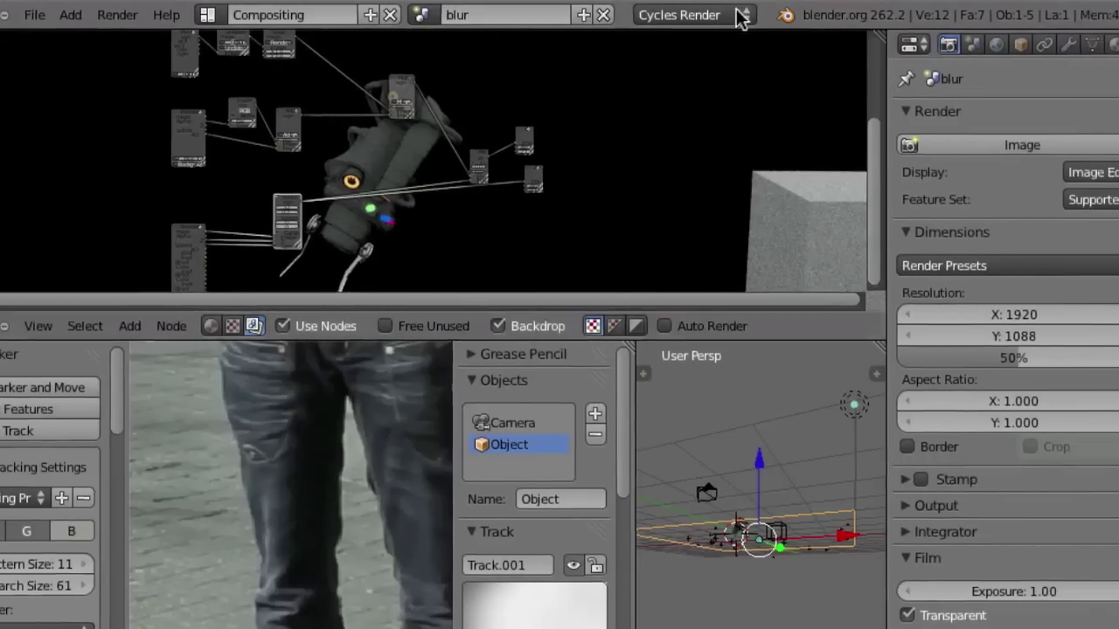
Switch the blur scene's render engine to Blender Render and remove its Background render layer
{"action": "left_click", "coordinate": [728, 15]}
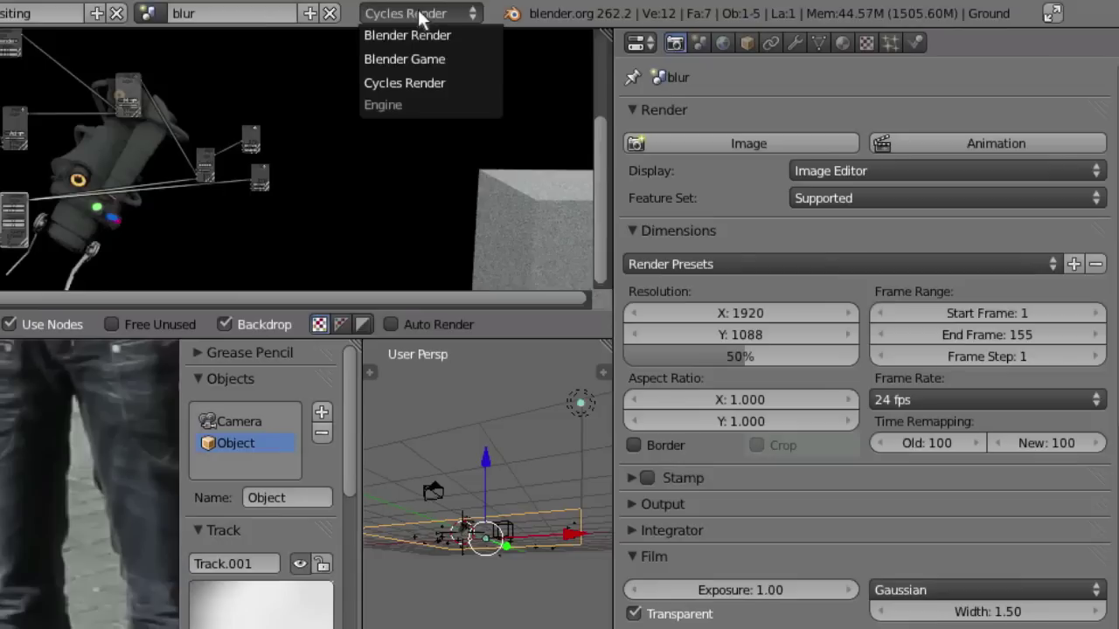
{"action": "left_click", "coordinate": [731, 35]}
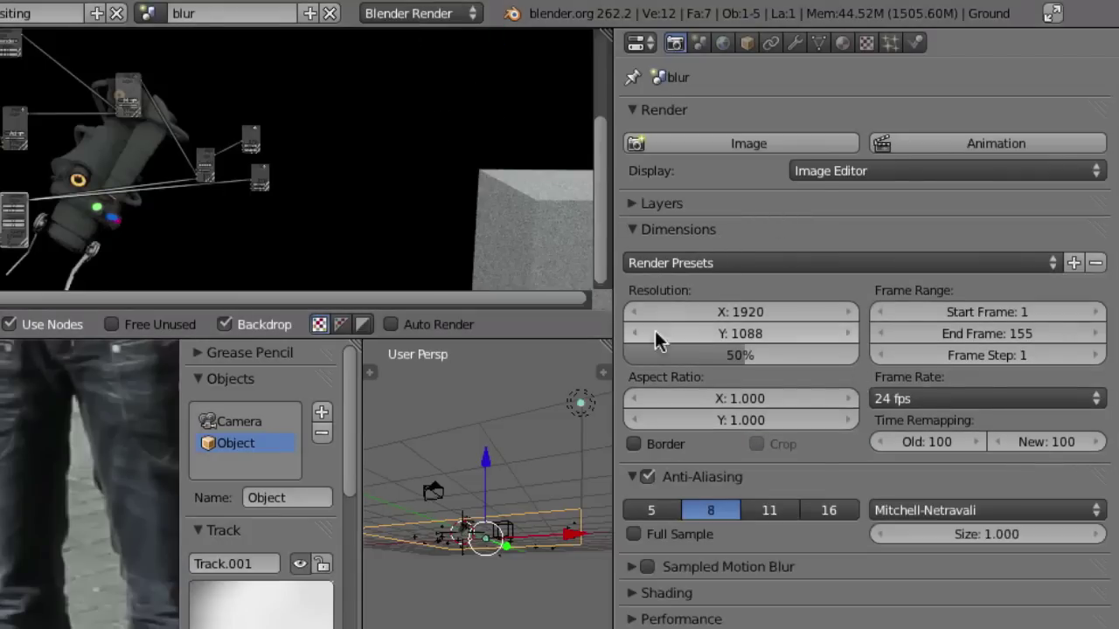
{"action": "left_click", "coordinate": [632, 206]}
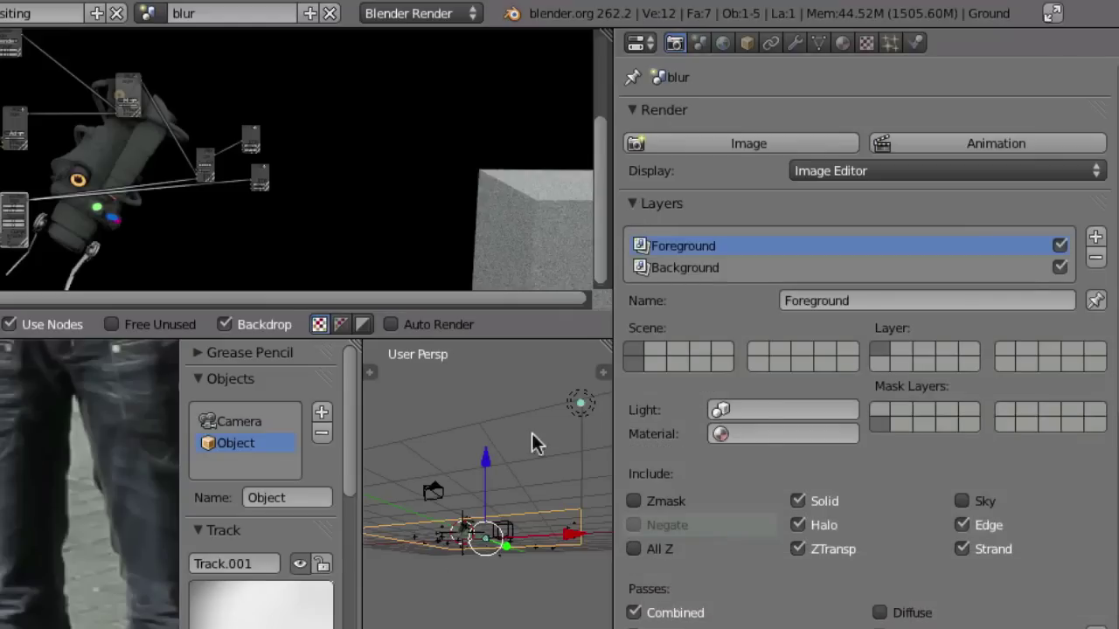
{"action": "left_click", "coordinate": [677, 267]}
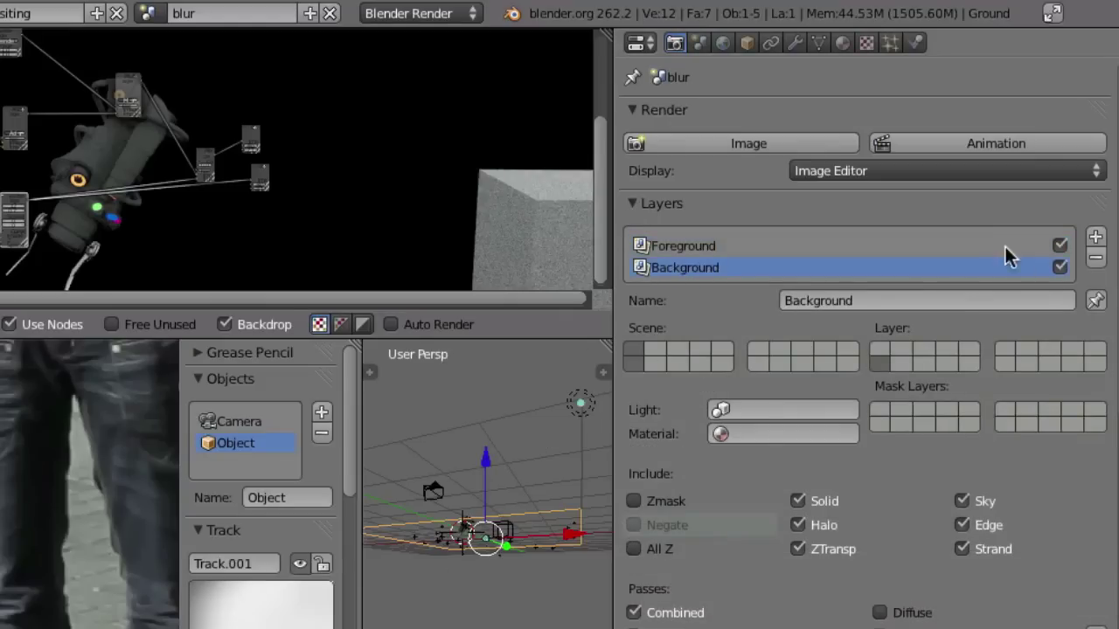
{"action": "left_click", "coordinate": [1095, 258]}
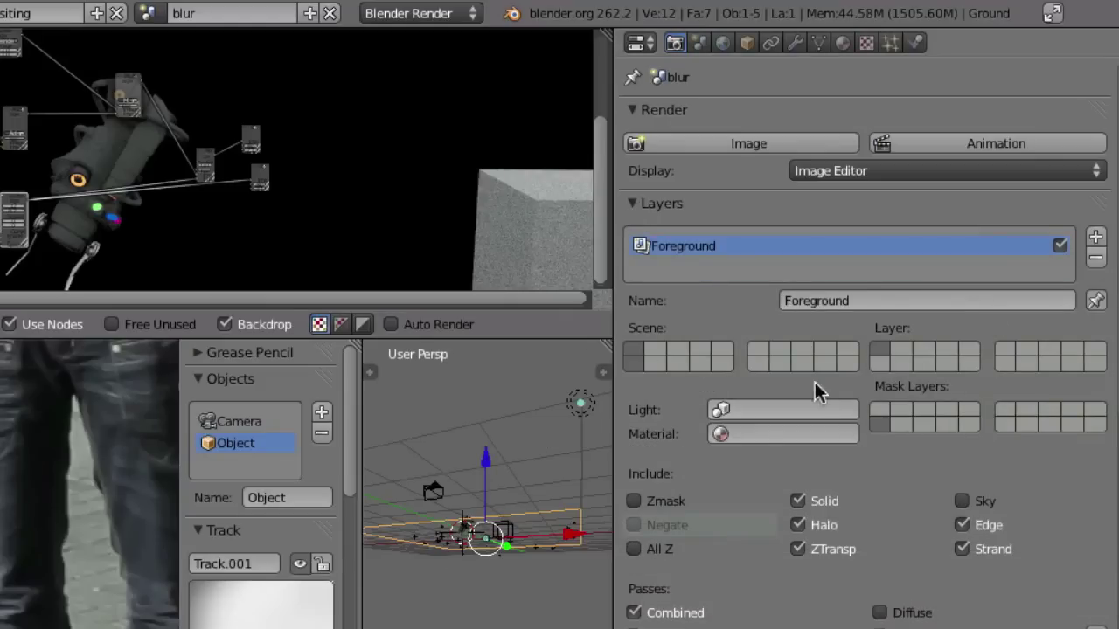
Disable the Emit and AO passes on the blur scene's Foreground render layer
{"action": "scroll", "coordinate": [866, 350], "scroll_direction": "down", "scroll_amount": 10}
{"action": "left_click", "coordinate": [879, 305]}
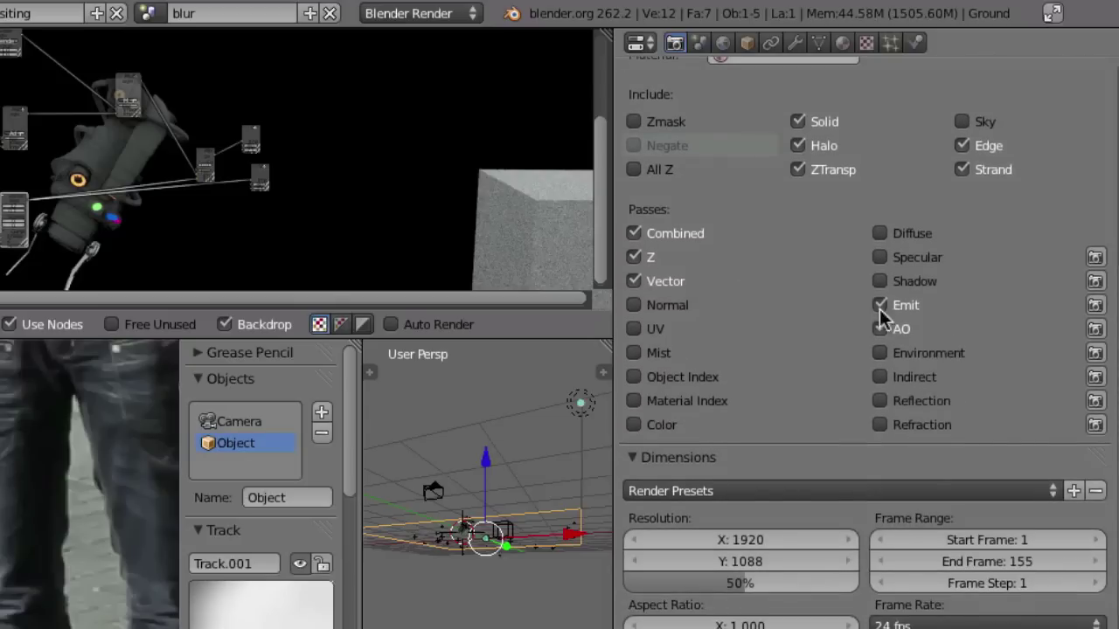
{"action": "left_click", "coordinate": [881, 307]}
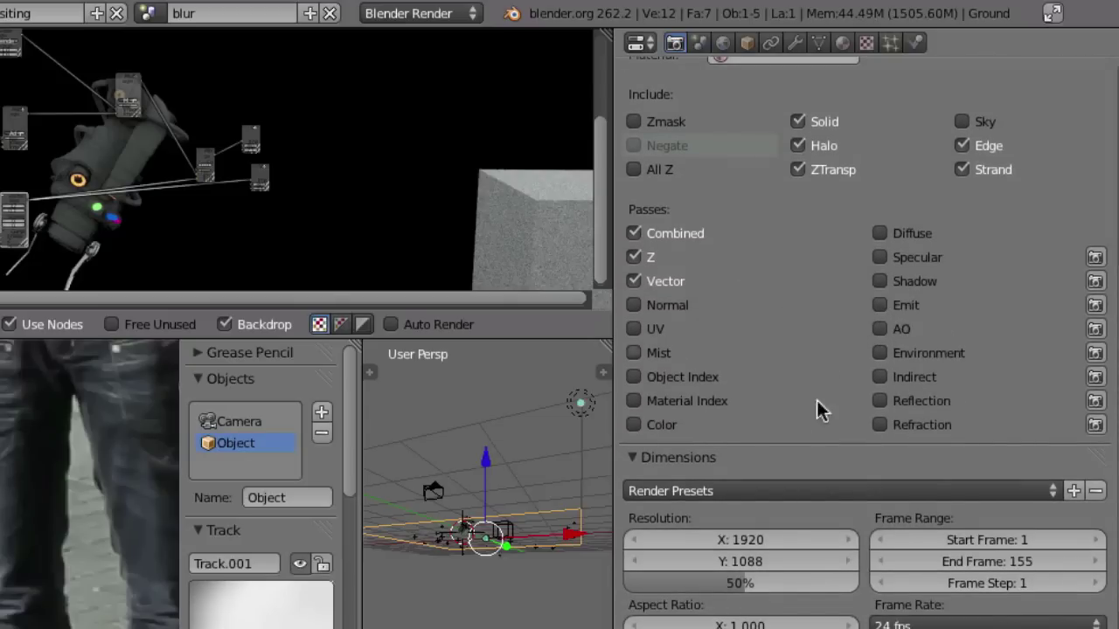
{"action": "scroll", "coordinate": [766, 350], "scroll_direction": "up", "scroll_amount": 3}
{"action": "scroll", "coordinate": [748, 252], "scroll_direction": "down", "scroll_amount": 11}
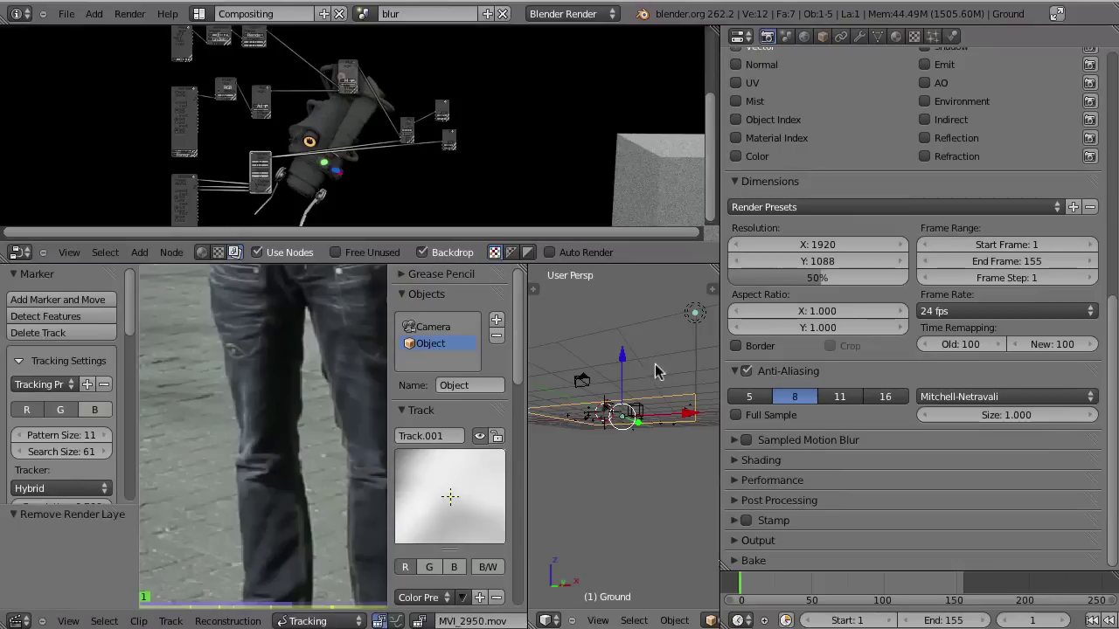
Turn off Ray Tracing in the blur scene's render shading and disable Environment Lighting in its world settings
{"action": "middle_click_drag", "start_coordinate": [657, 371], "coordinate": [669, 429]}
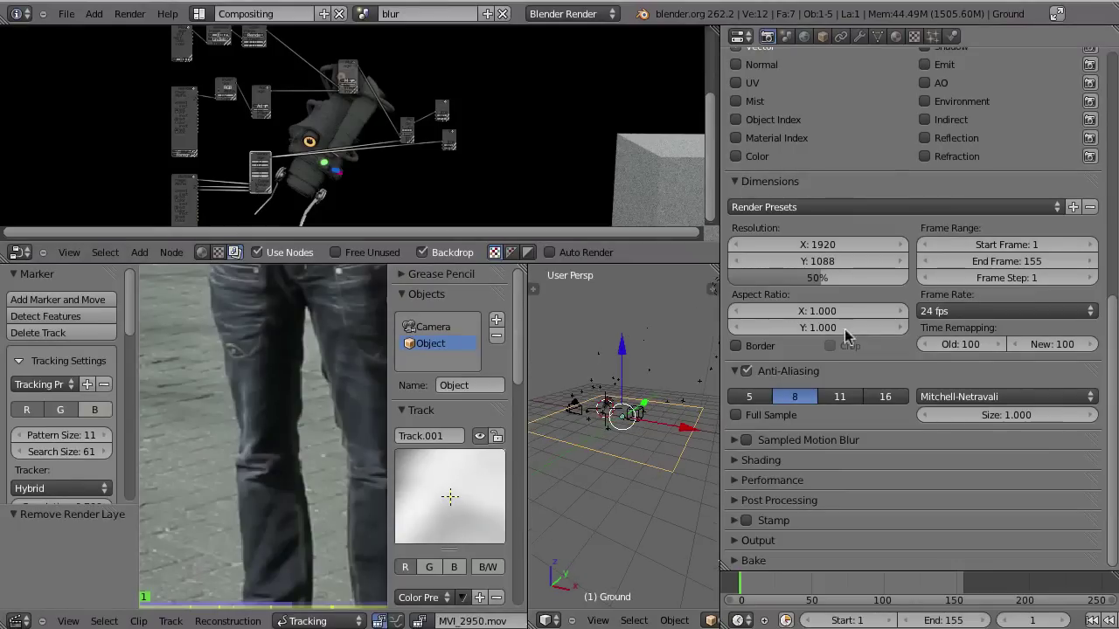
{"action": "left_click", "coordinate": [738, 462]}
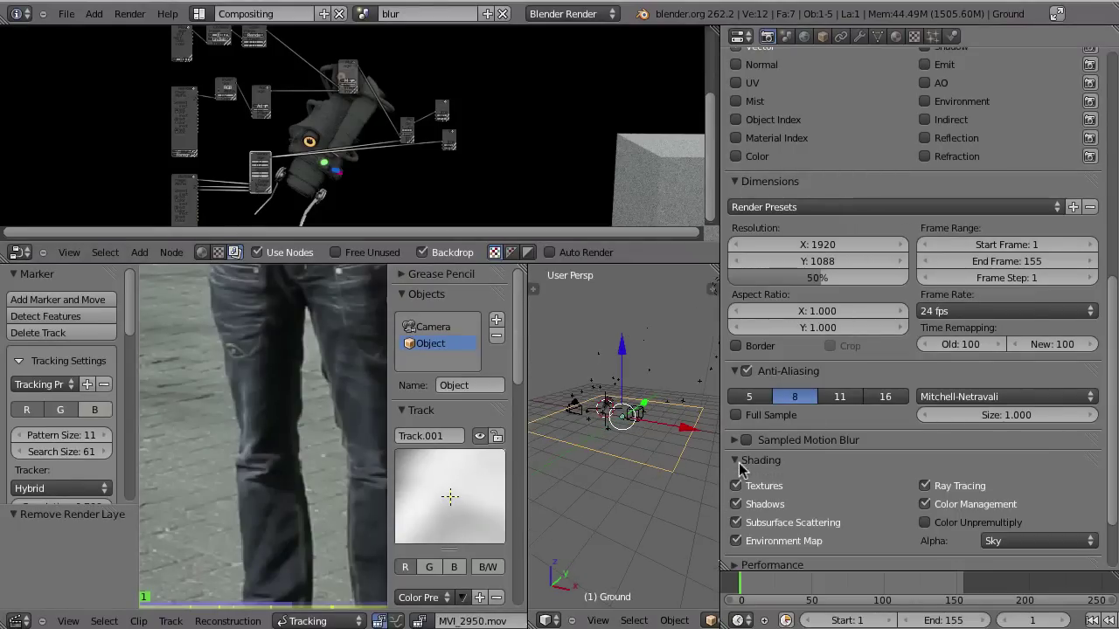
{"action": "left_click", "coordinate": [926, 487]}
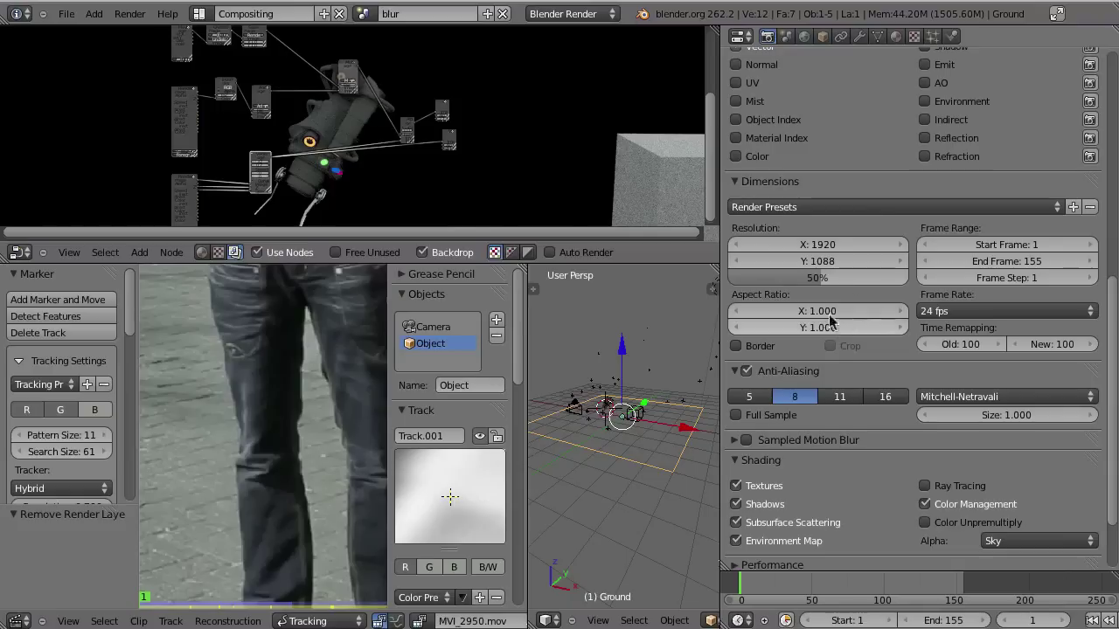
{"action": "left_click", "coordinate": [804, 39]}
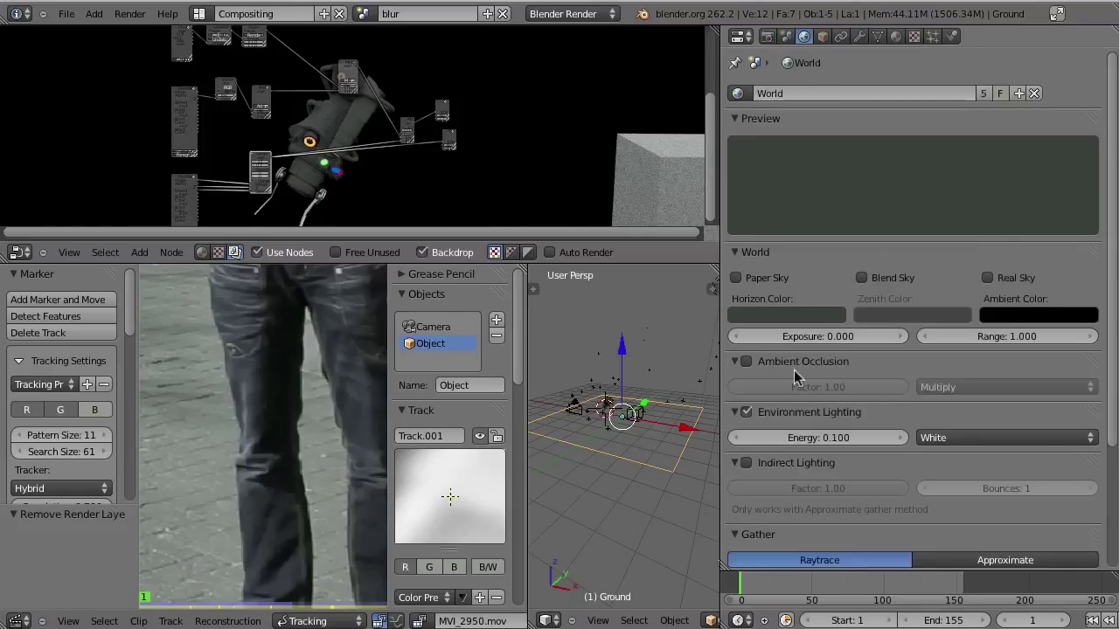
{"action": "left_click", "coordinate": [746, 413]}
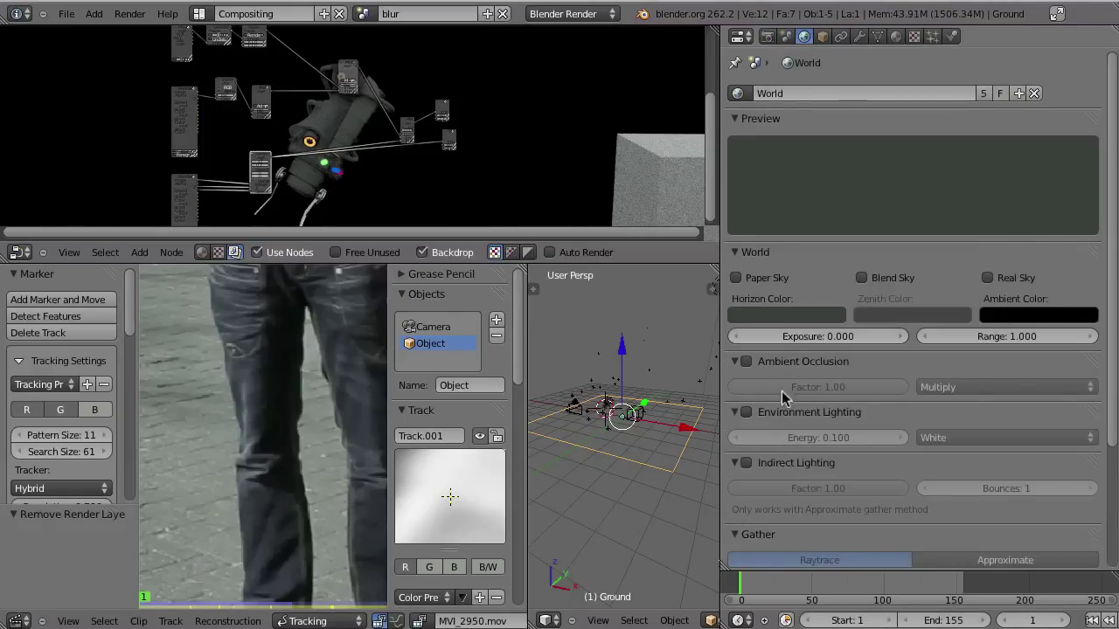
Rename the blur scene's Foreground render layer to "blur"
{"action": "left_click", "coordinate": [767, 37]}
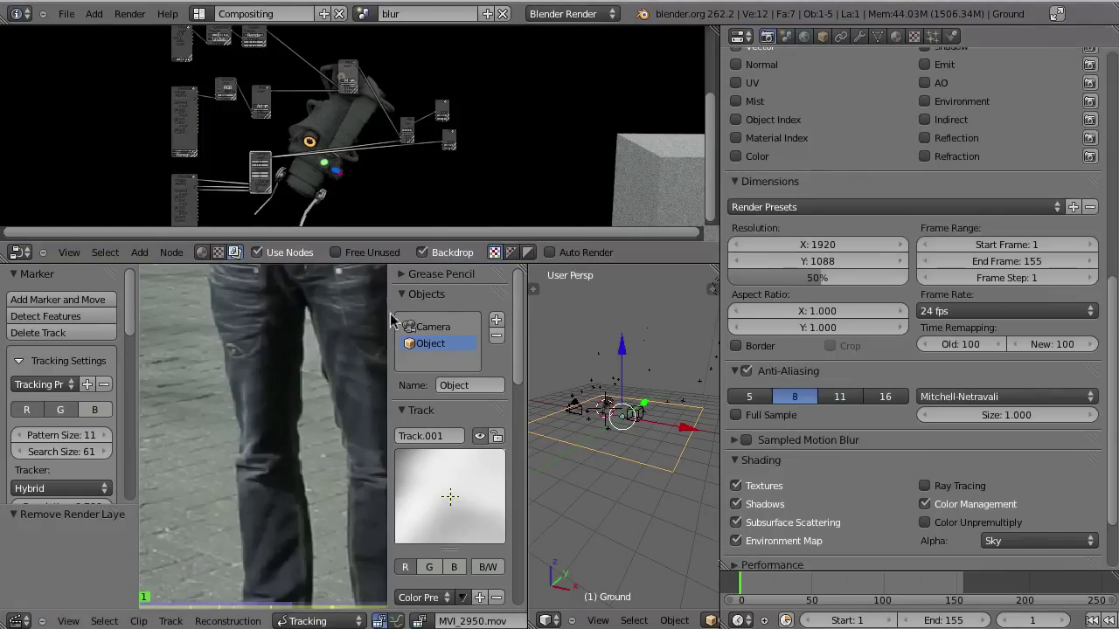
{"action": "left_click", "coordinate": [786, 36]}
{"action": "left_click", "coordinate": [931, 182]}
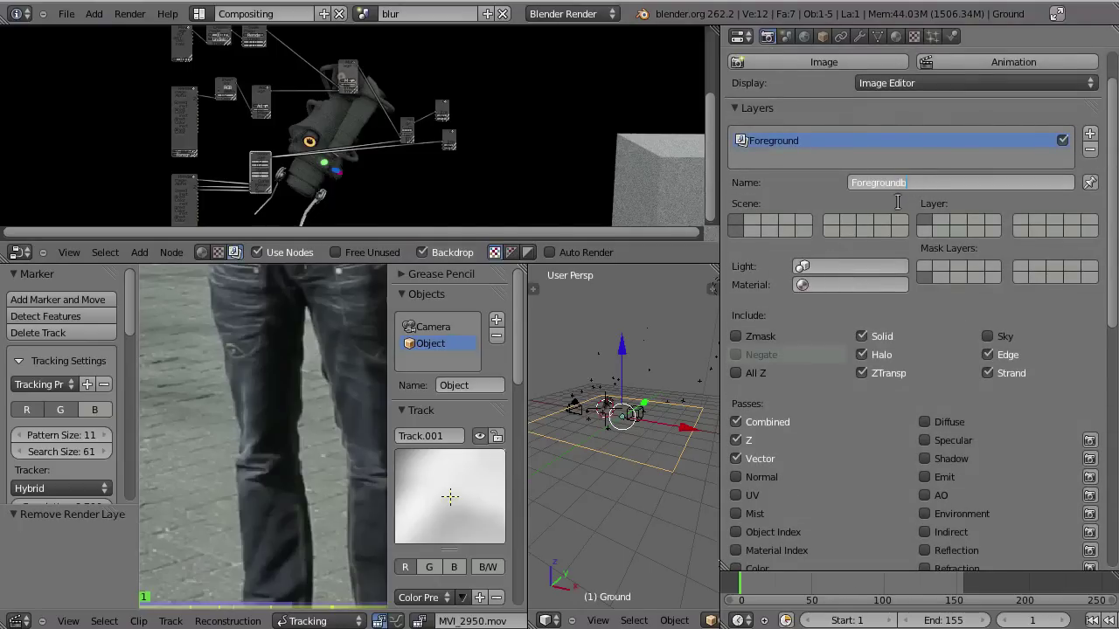
{"action": "type", "text": "bluer"}
{"action": "key", "text": "ctrl+a"}
{"action": "type", "text": "F"}
{"action": "key", "text": "Return"}
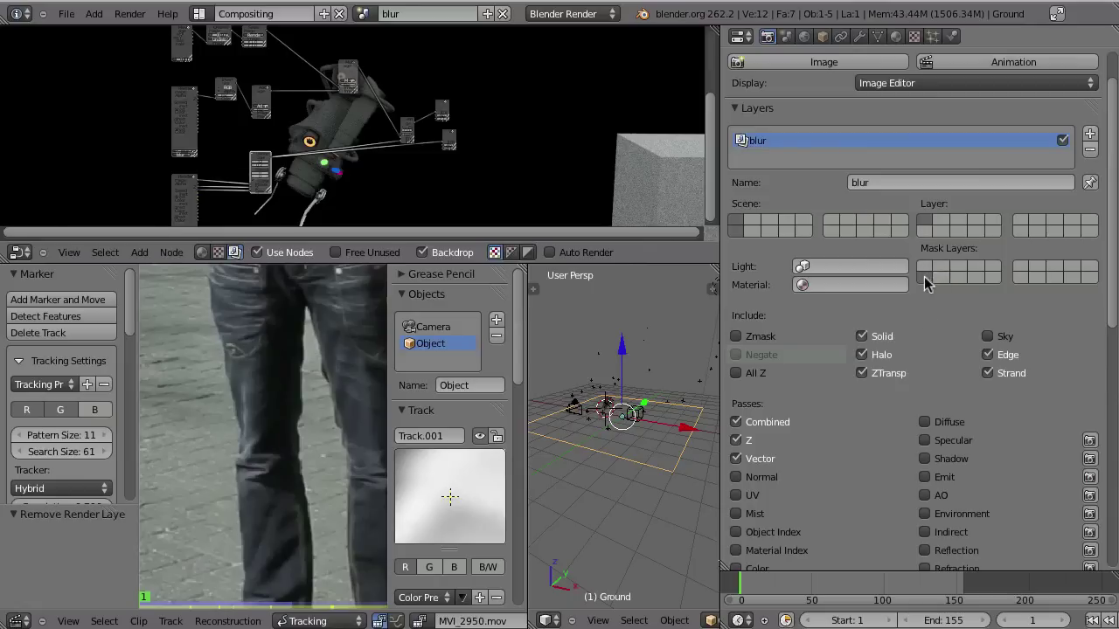
Return to the original Scene and add a second Render Layers node below the Foreground one in the compositor
{"action": "left_click", "coordinate": [362, 13]}
{"action": "left_click", "coordinate": [377, 55]}
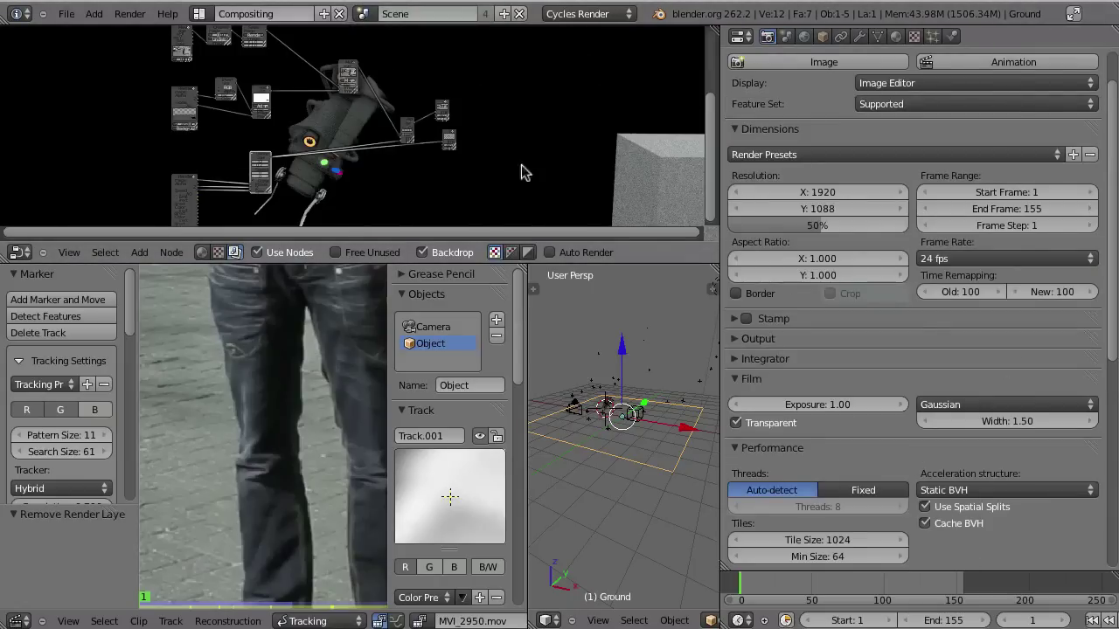
{"action": "key", "text": "ctrl+Up"}
{"action": "middle_click_drag", "start_coordinate": [370, 233], "coordinate": [167, 248]}
{"action": "left_click_drag", "start_coordinate": [166, 248], "coordinate": [158, 184]}
{"action": "left_click_drag", "start_coordinate": [132, 230], "coordinate": [150, 179]}
{"action": "middle_click_drag", "start_coordinate": [211, 424], "coordinate": [221, 354]}
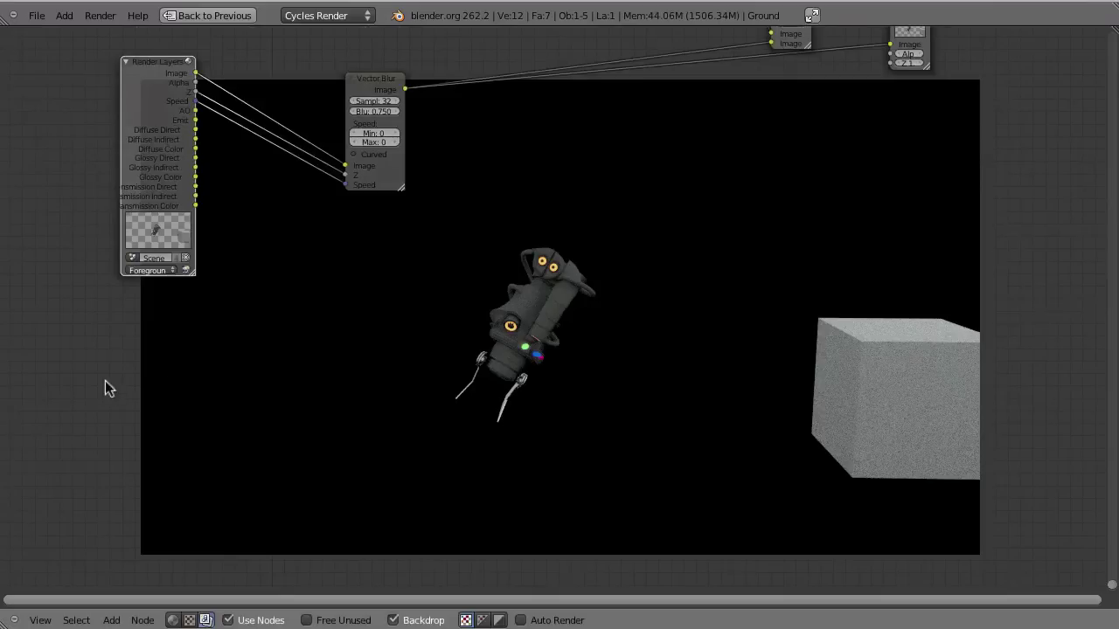
{"action": "key", "text": "shift+a"}
{"action": "mouse_move", "coordinate": [187, 359]}
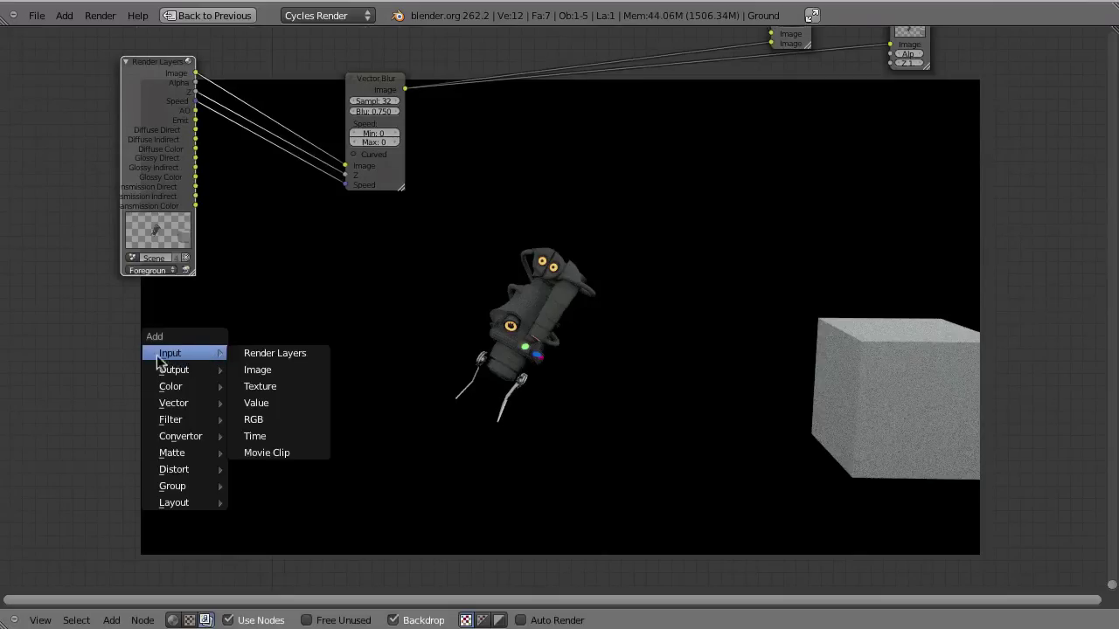
{"action": "left_click", "coordinate": [275, 356]}
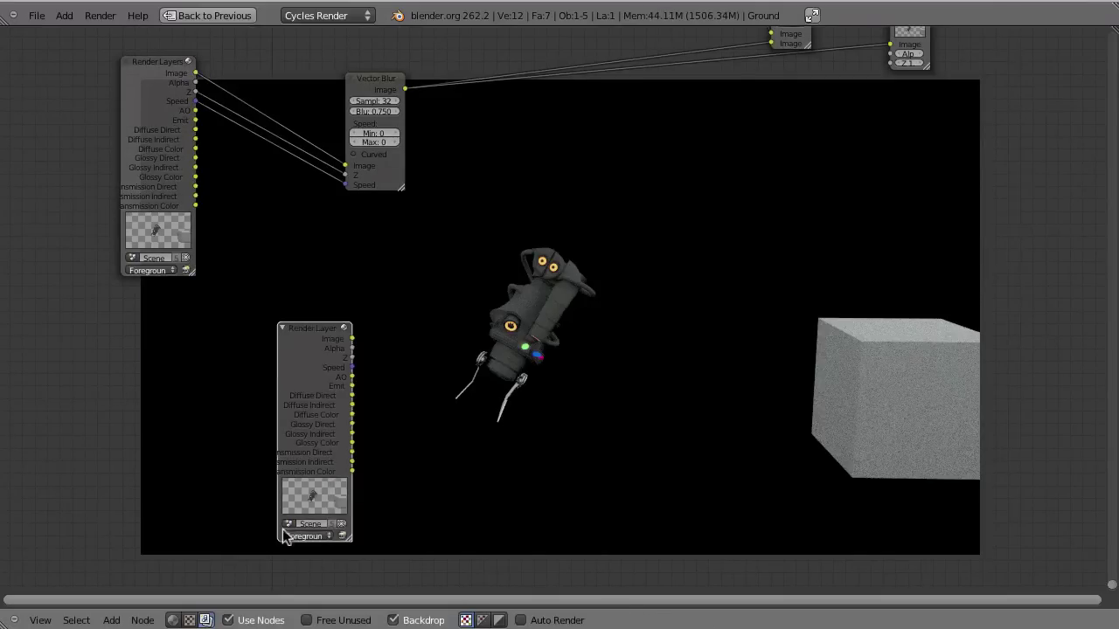
Set the new Render Layers node to use the blur scene and its blur layer
{"action": "middle_click_drag", "start_coordinate": [379, 513], "coordinate": [324, 370]}
{"action": "scroll", "coordinate": [155, 401], "scroll_direction": "up", "scroll_amount": 5}
{"action": "middle_click_drag", "start_coordinate": [156, 401], "coordinate": [282, 465]}
{"action": "left_click", "coordinate": [286, 465]}
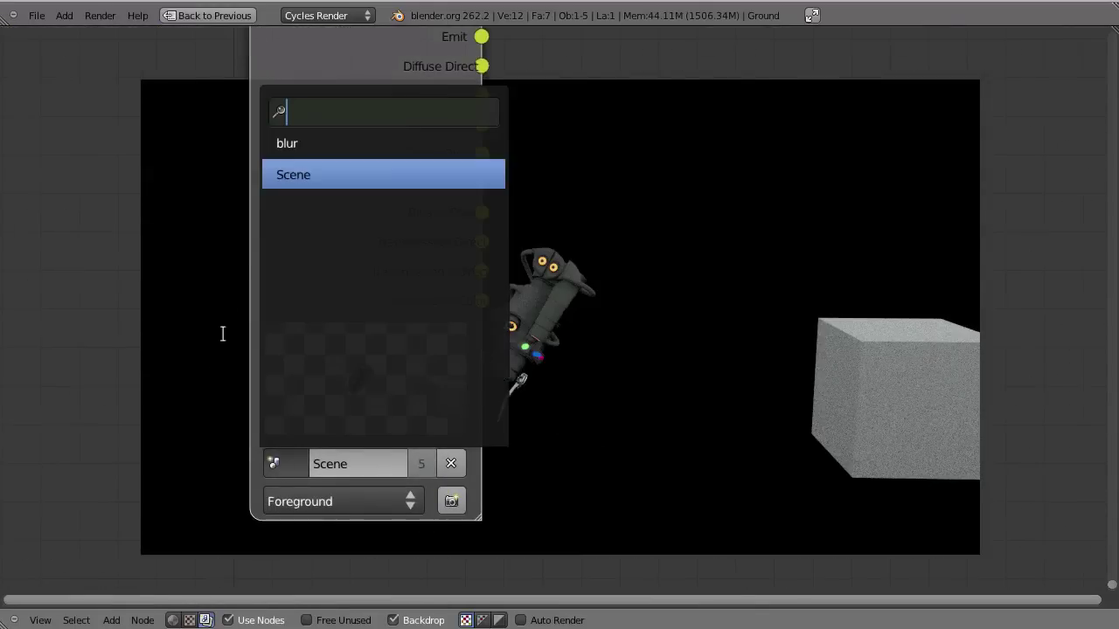
{"action": "left_click", "coordinate": [290, 143]}
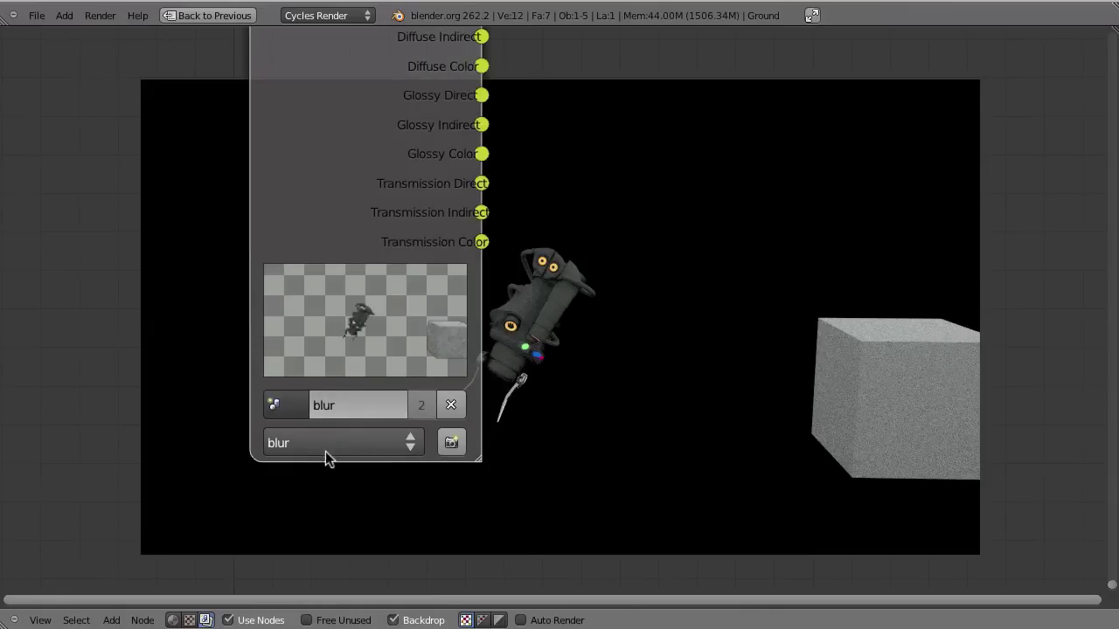
{"action": "middle_click_drag", "start_coordinate": [524, 302], "coordinate": [350, 169], "text": "ctrl"}
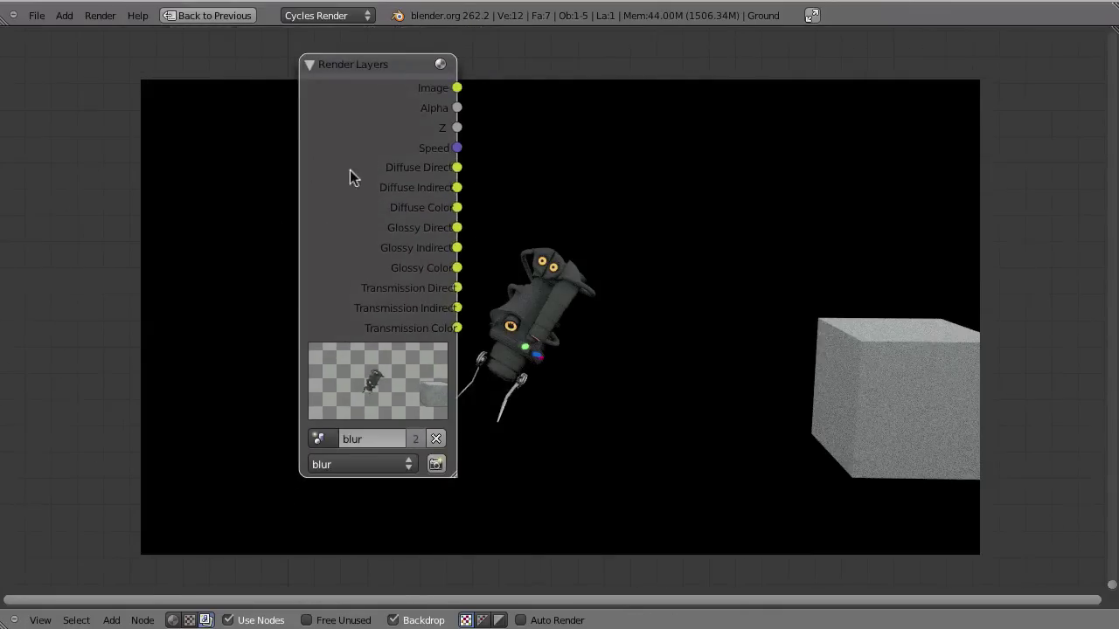
Render the frame and preview the Speed pass of the blur Render Layers node in the backdrop
{"action": "key", "text": "Home"}
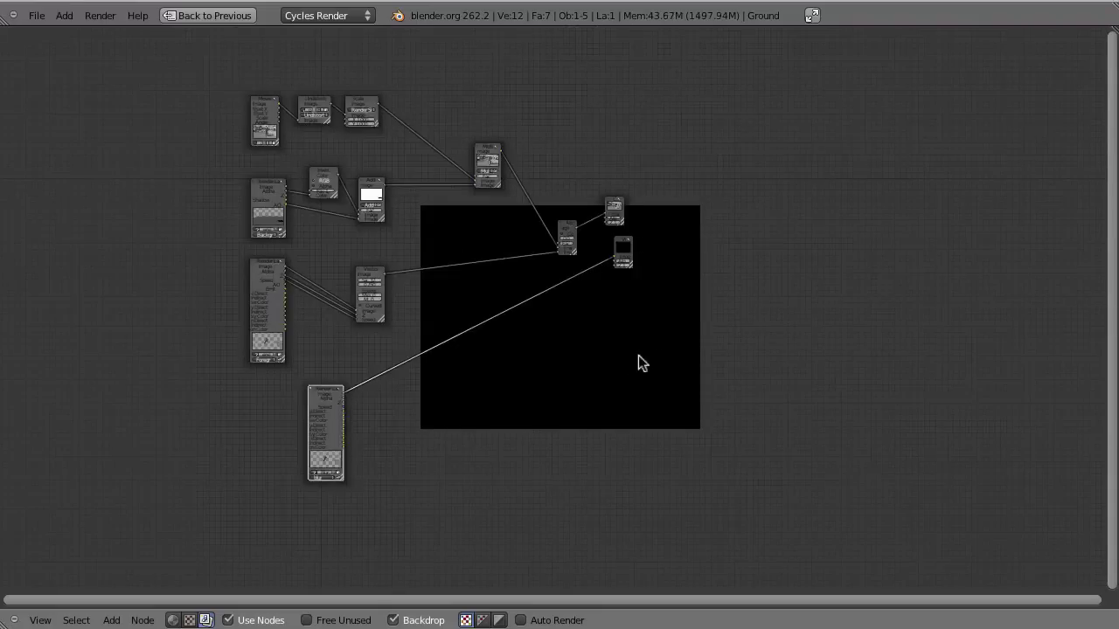
{"action": "key", "text": "F11"}
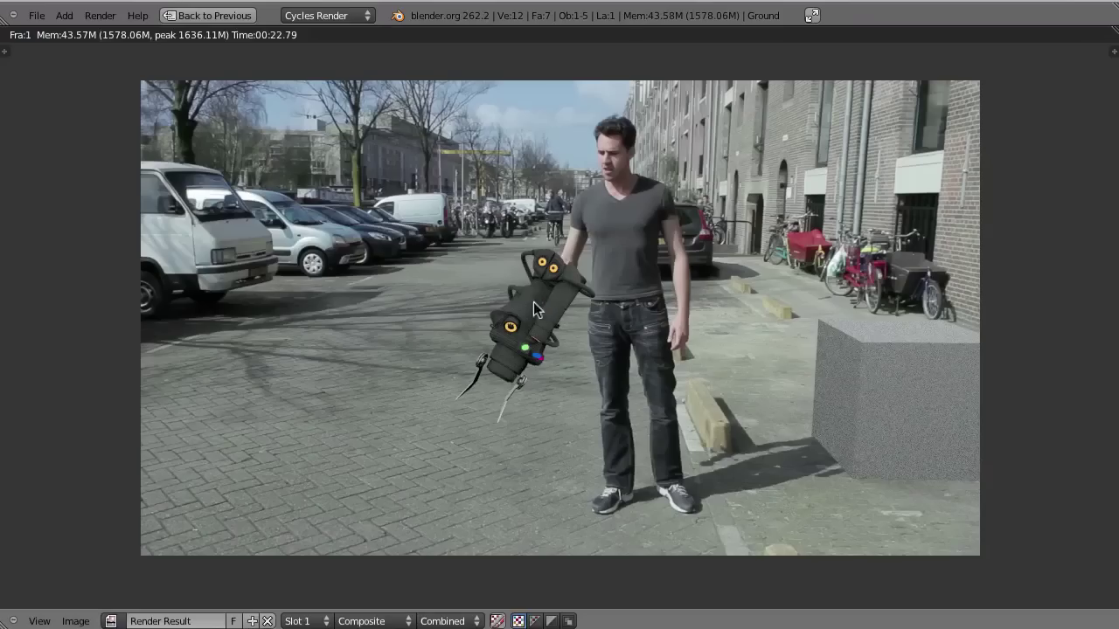
{"action": "key", "text": "F11"}
{"action": "key", "text": "ctrl+Up"}
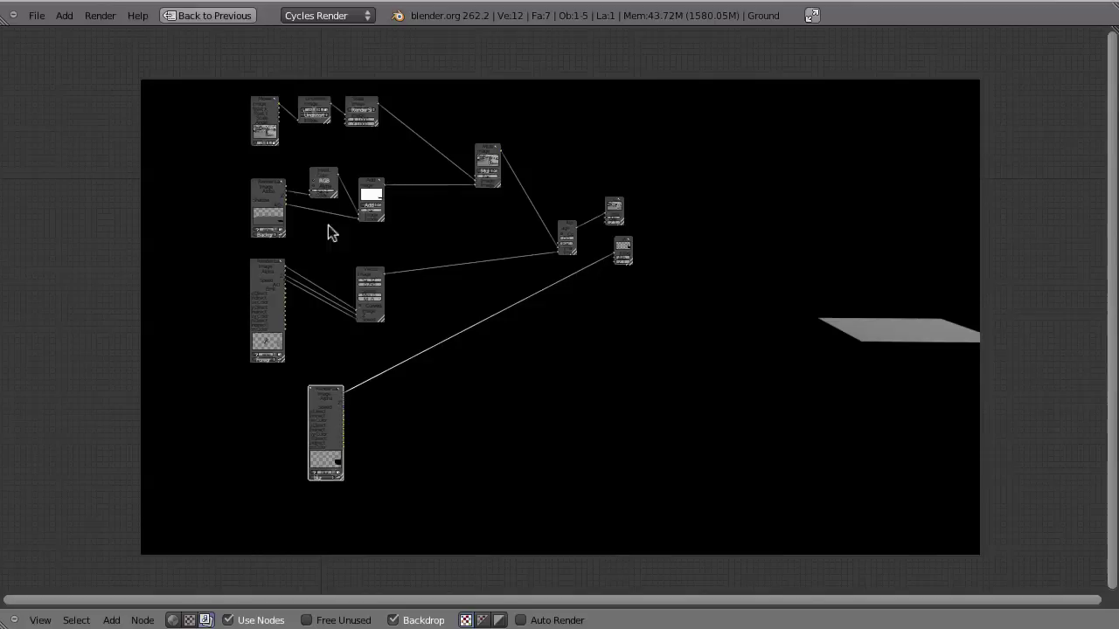
{"action": "scroll", "coordinate": [381, 465], "scroll_direction": "up", "scroll_amount": 4}
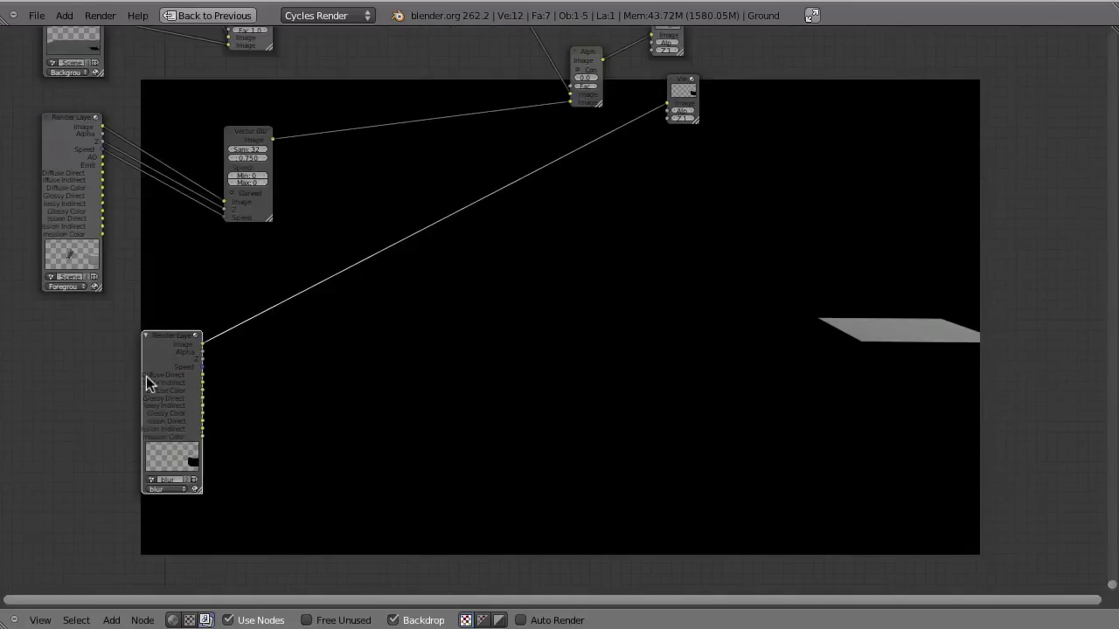
{"action": "middle_click_drag", "start_coordinate": [163, 367], "coordinate": [337, 360]}
{"action": "left_click", "coordinate": [274, 365], "text": "ctrl+shift"}
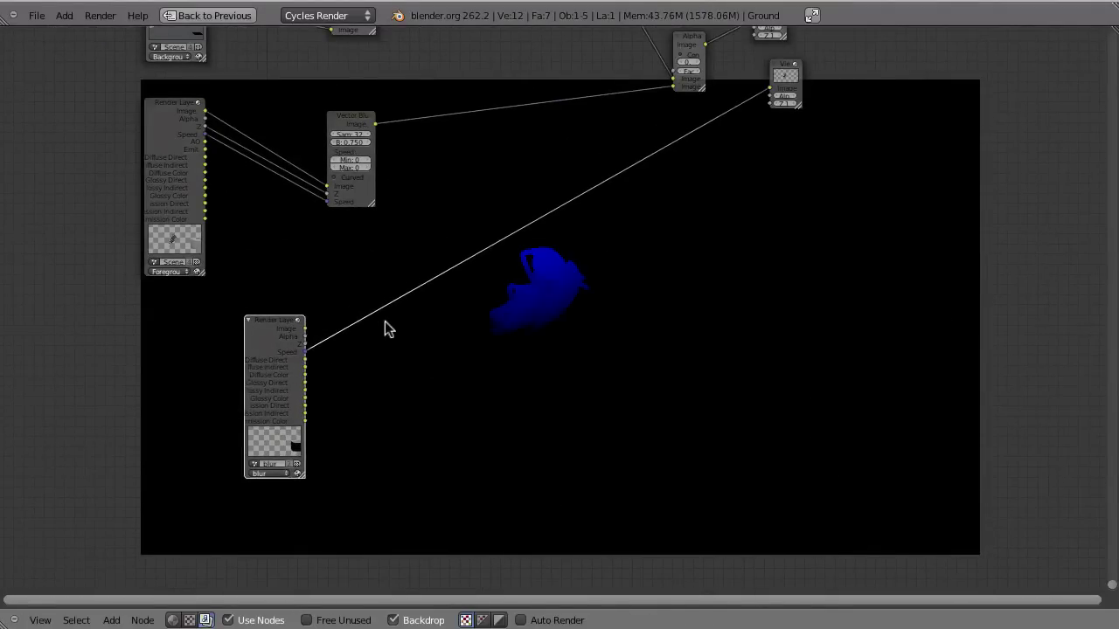
Widen the blur Render Layers node and reposition it below the Foreground nodes
{"action": "scroll", "coordinate": [325, 376], "scroll_direction": "up", "scroll_amount": 4}
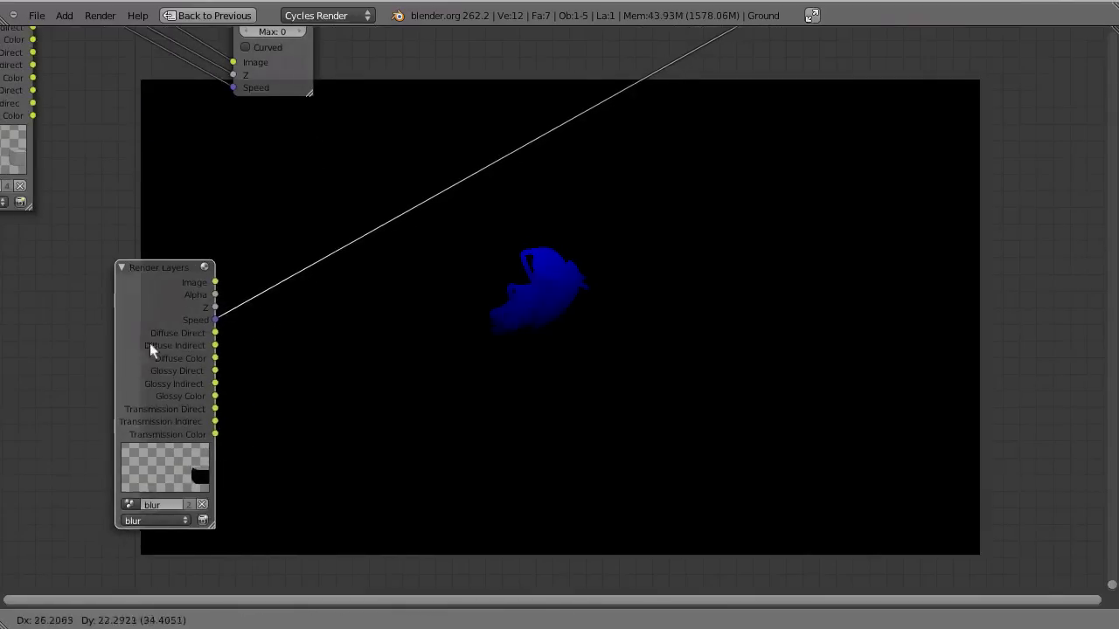
{"action": "left_click_drag", "start_coordinate": [228, 512], "coordinate": [346, 560]}
{"action": "left_click_drag", "start_coordinate": [294, 322], "coordinate": [300, 327]}
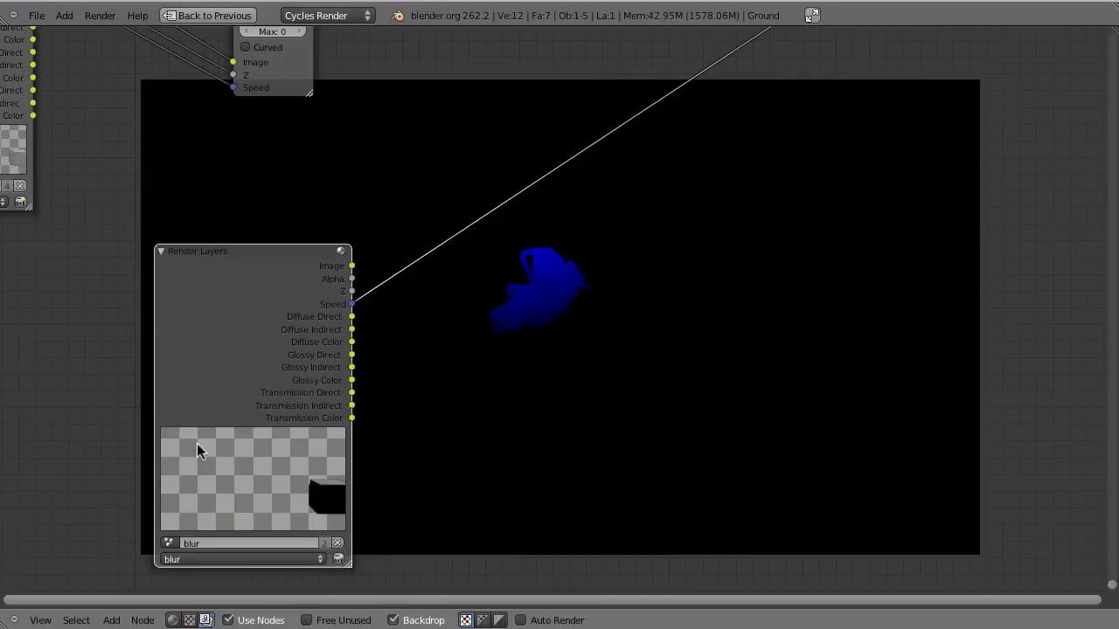
{"action": "left_click_drag", "start_coordinate": [300, 315], "coordinate": [235, 305]}
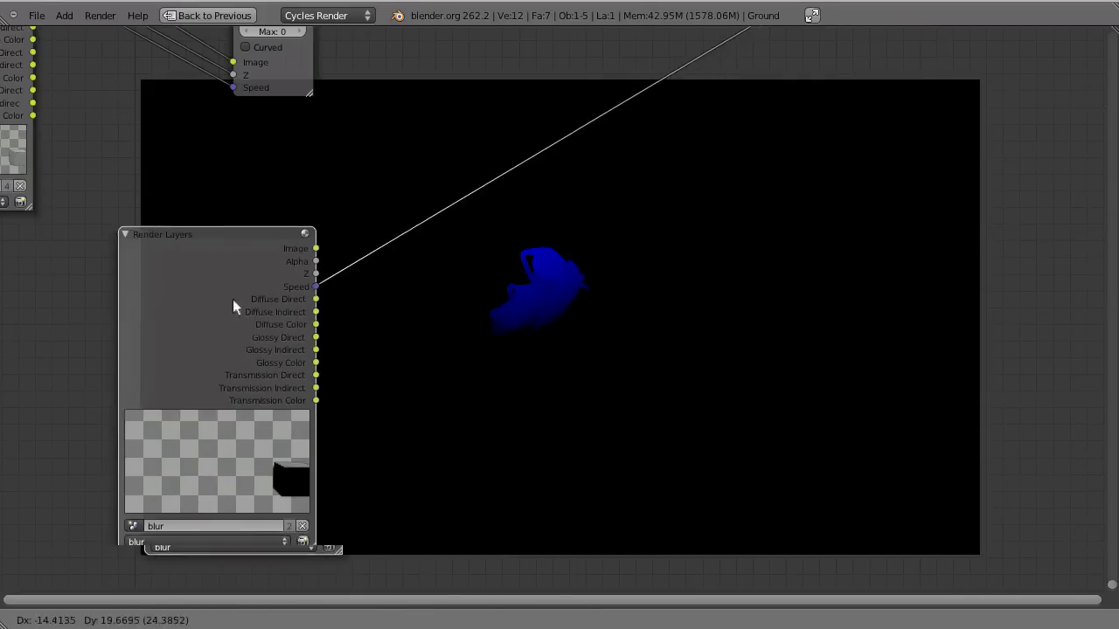
{"action": "scroll", "coordinate": [425, 295], "scroll_direction": "down", "scroll_amount": 2}
{"action": "scroll", "coordinate": [426, 295], "scroll_direction": "down", "scroll_amount": 1}
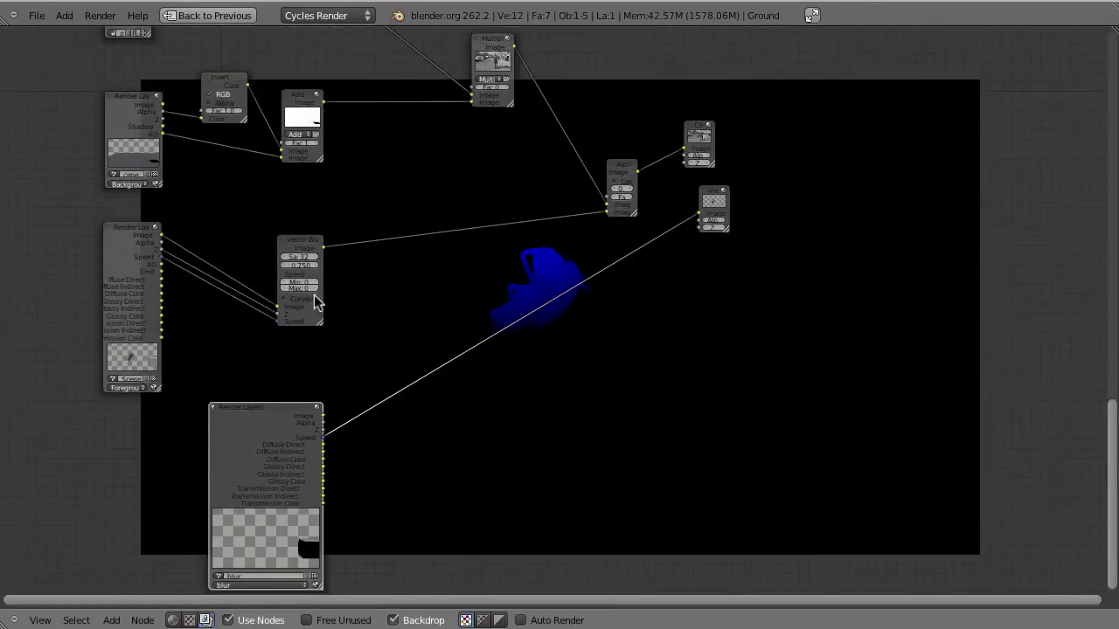
Move the Vector Blur node clear of the other nodes and feed its Speed input from the blur layer's Speed output
{"action": "left_click_drag", "start_coordinate": [297, 249], "coordinate": [511, 121]}
{"action": "scroll", "coordinate": [489, 157], "scroll_direction": "up", "scroll_amount": 2}
{"action": "middle_click_drag", "start_coordinate": [342, 292], "coordinate": [418, 225]}
{"action": "scroll", "coordinate": [417, 224], "scroll_direction": "down", "scroll_amount": 1}
{"action": "left_click_drag", "start_coordinate": [407, 379], "coordinate": [599, 99]}
{"action": "key", "text": "Home"}
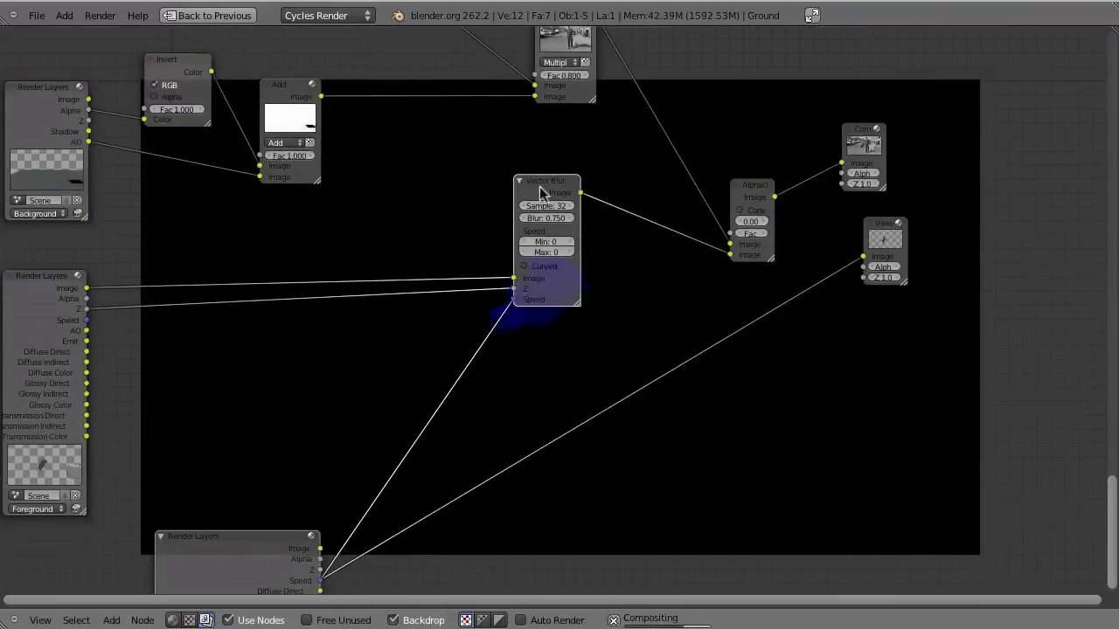
Compare the unblurred Foreground layer with the Vector Blur output in the backdrop
{"action": "left_click", "coordinate": [77, 276], "text": "ctrl+shift"}
{"action": "middle_click_drag", "start_coordinate": [585, 321], "coordinate": [530, 410]}
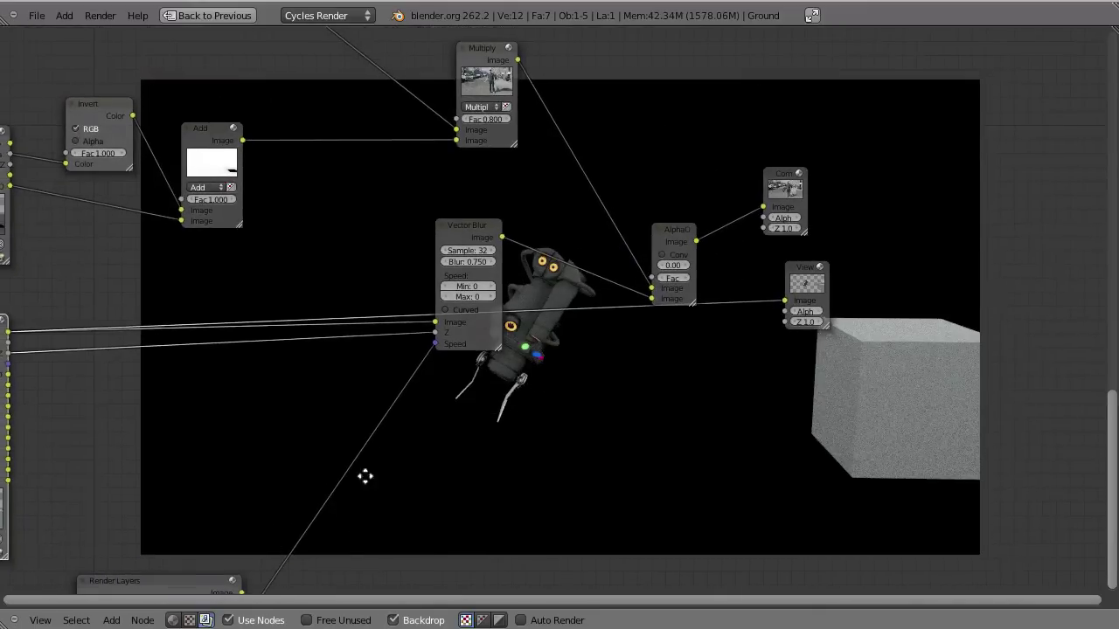
{"action": "middle_click_drag", "start_coordinate": [365, 477], "coordinate": [390, 338]}
{"action": "left_click_drag", "start_coordinate": [187, 487], "coordinate": [169, 446]}
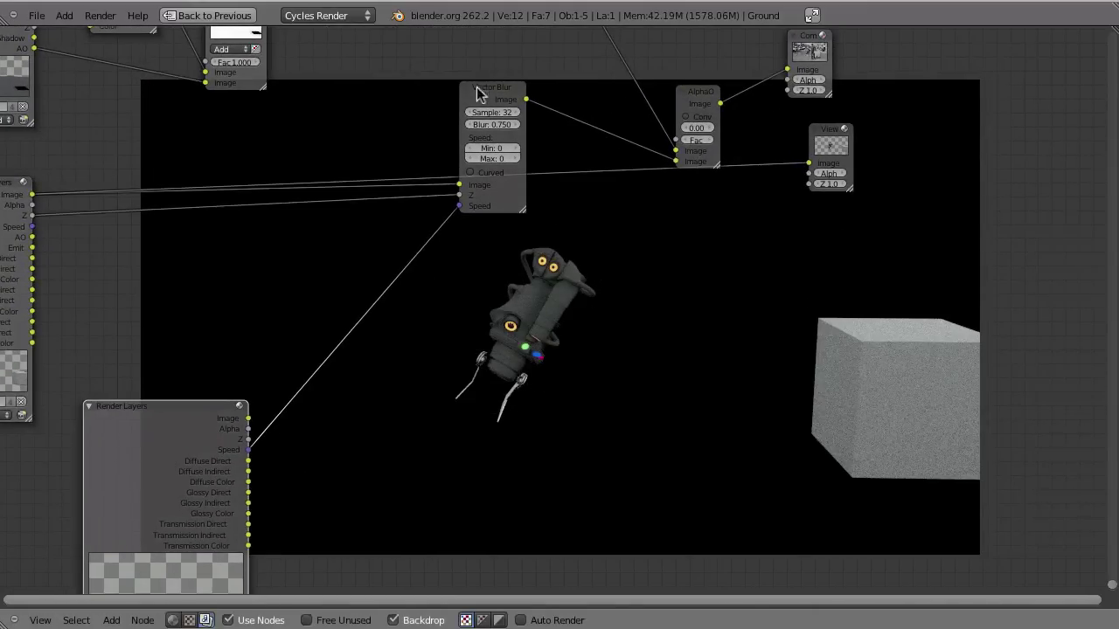
{"action": "left_click", "coordinate": [478, 94], "text": "ctrl+shift"}
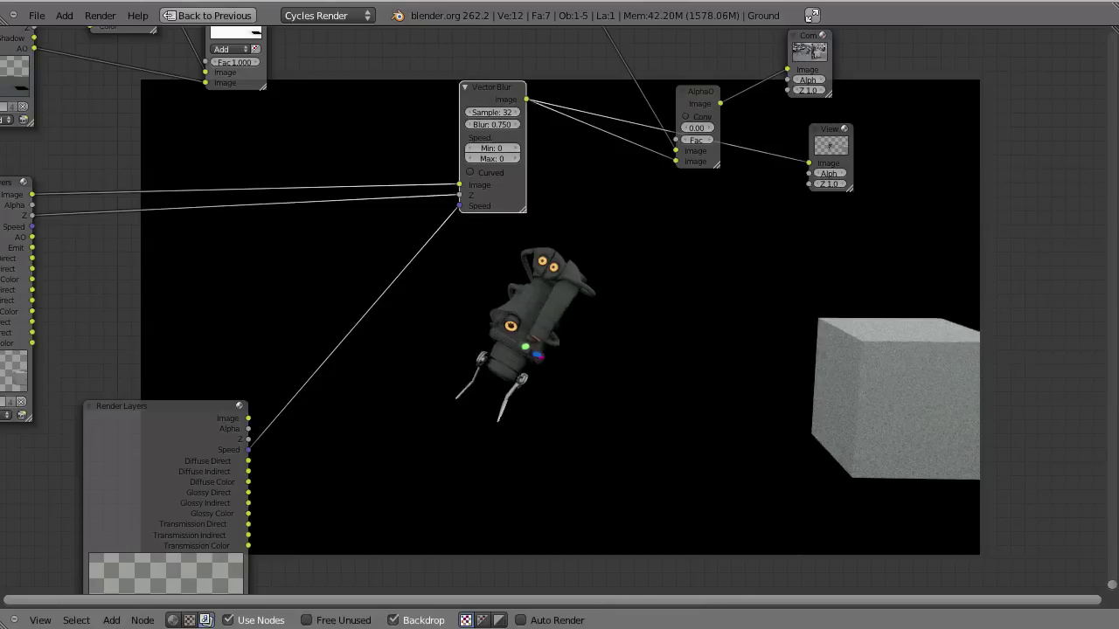
{"action": "left_click", "coordinate": [15, 203], "text": "ctrl+shift"}
{"action": "left_click", "coordinate": [498, 88], "text": "ctrl+shift"}
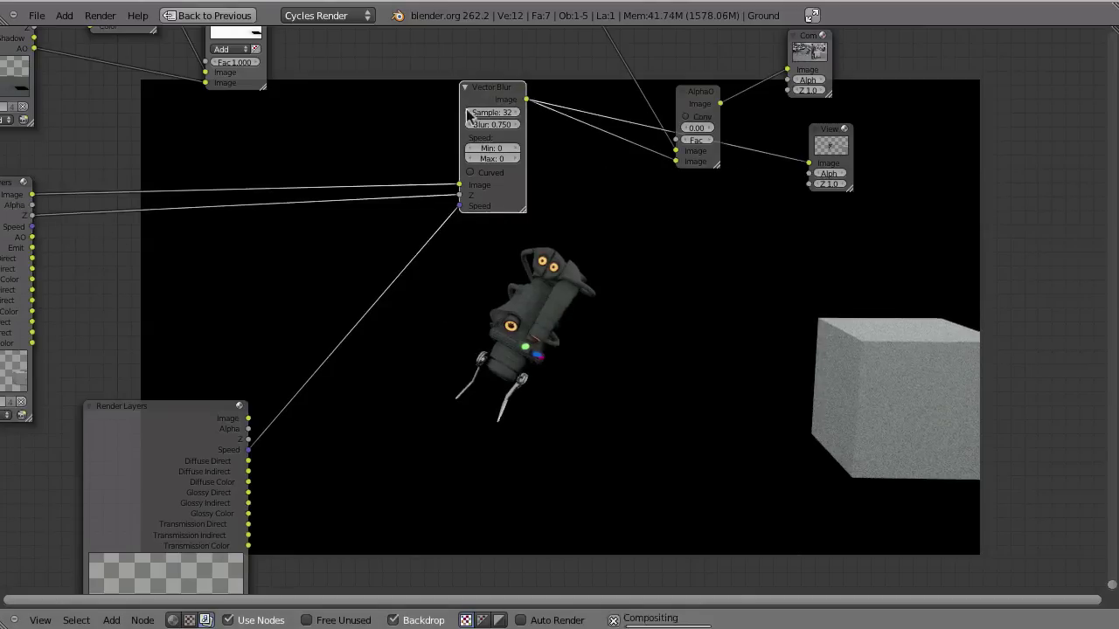
Preview the AlphaOver result in the backdrop to check the claw gun over the footage
{"action": "middle_click_drag", "start_coordinate": [592, 261], "coordinate": [485, 444]}
{"action": "left_click_drag", "start_coordinate": [583, 269], "coordinate": [582, 219]}
{"action": "left_click", "coordinate": [583, 220], "text": "ctrl+shift"}
{"action": "middle_click_drag", "start_coordinate": [589, 468], "coordinate": [558, 308]}
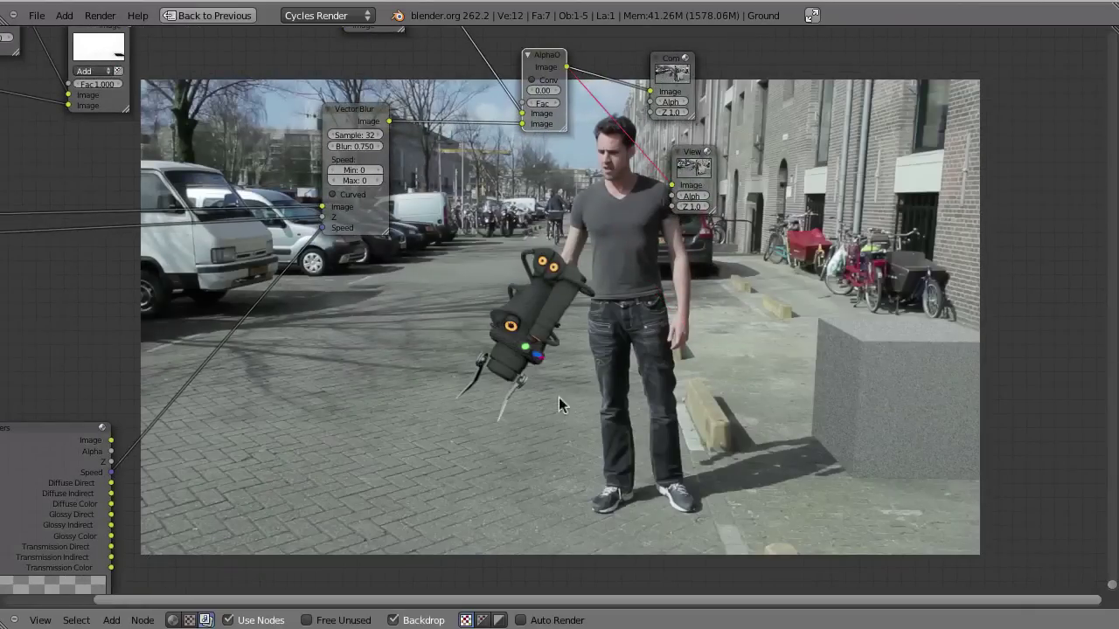
View the scene through the camera, then go to frame 105 and render it for the composite
{"action": "key", "text": "ctrl+Up"}
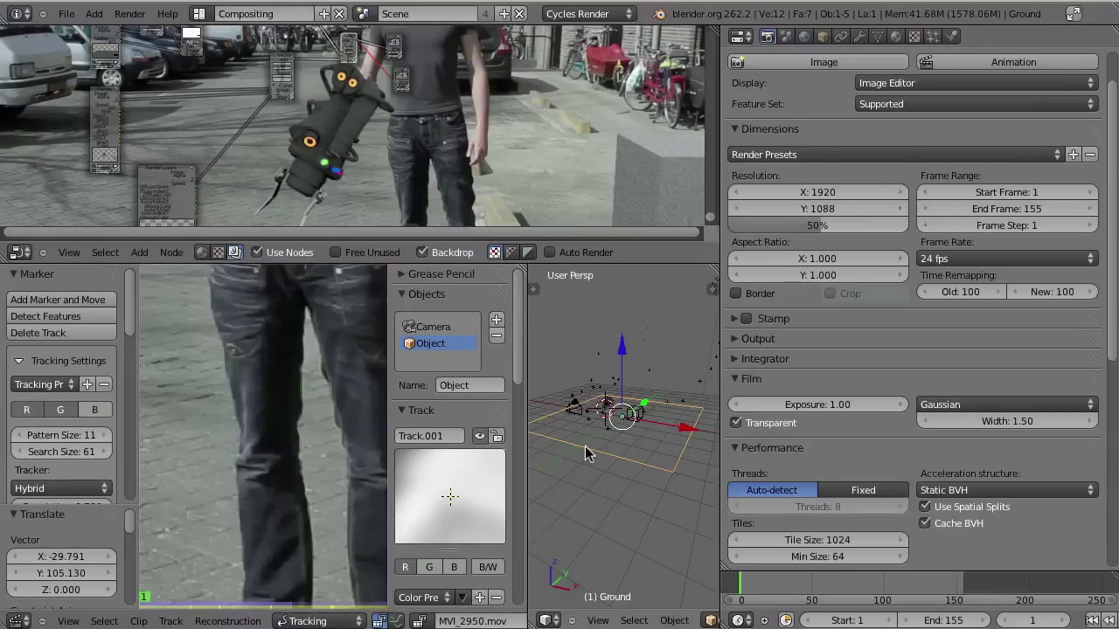
{"action": "key", "text": "KP_0"}
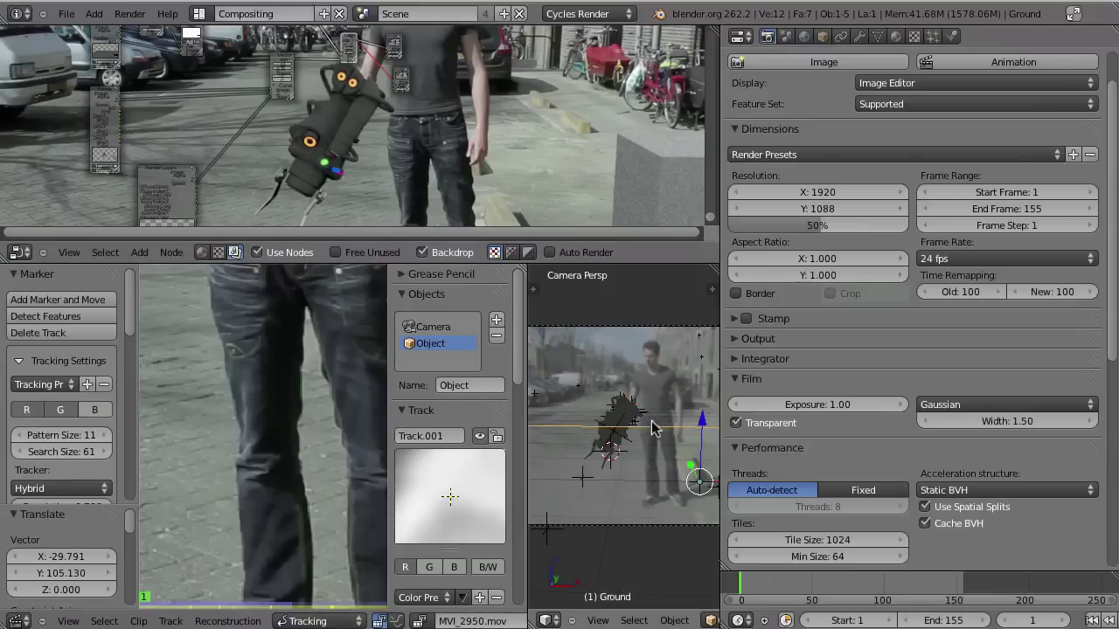
{"action": "key", "text": "ctrl+Up"}
{"action": "key", "text": "ctrl+Up"}
{"action": "left_click_drag", "start_coordinate": [799, 592], "coordinate": [893, 596]}
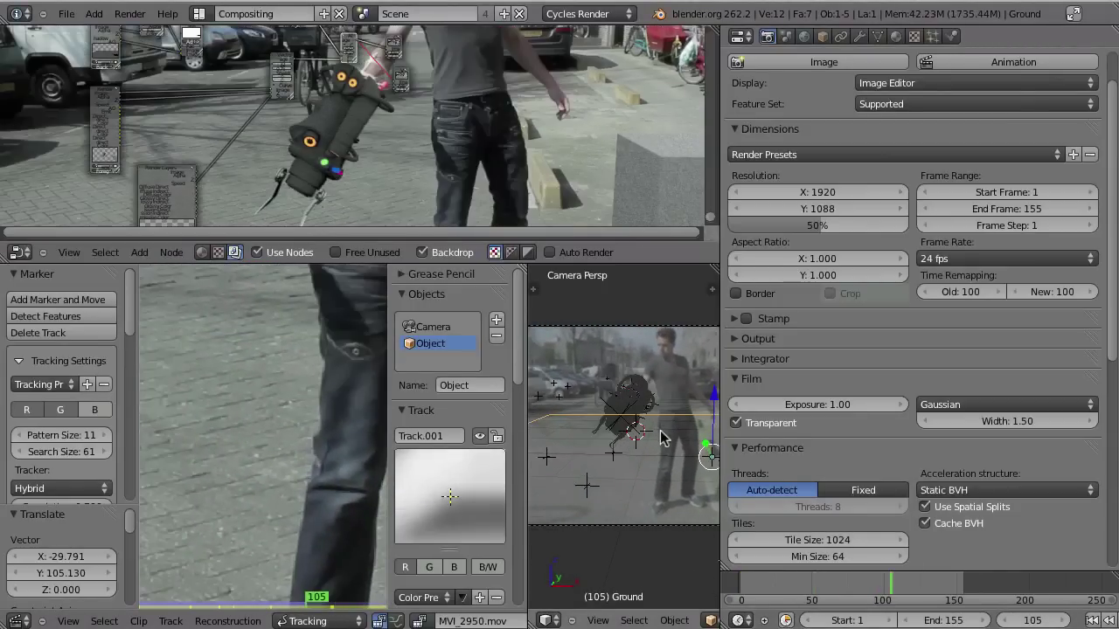
{"action": "key", "text": "ctrl+Up"}
{"action": "scroll", "coordinate": [552, 285], "scroll_direction": "up", "scroll_amount": 3}
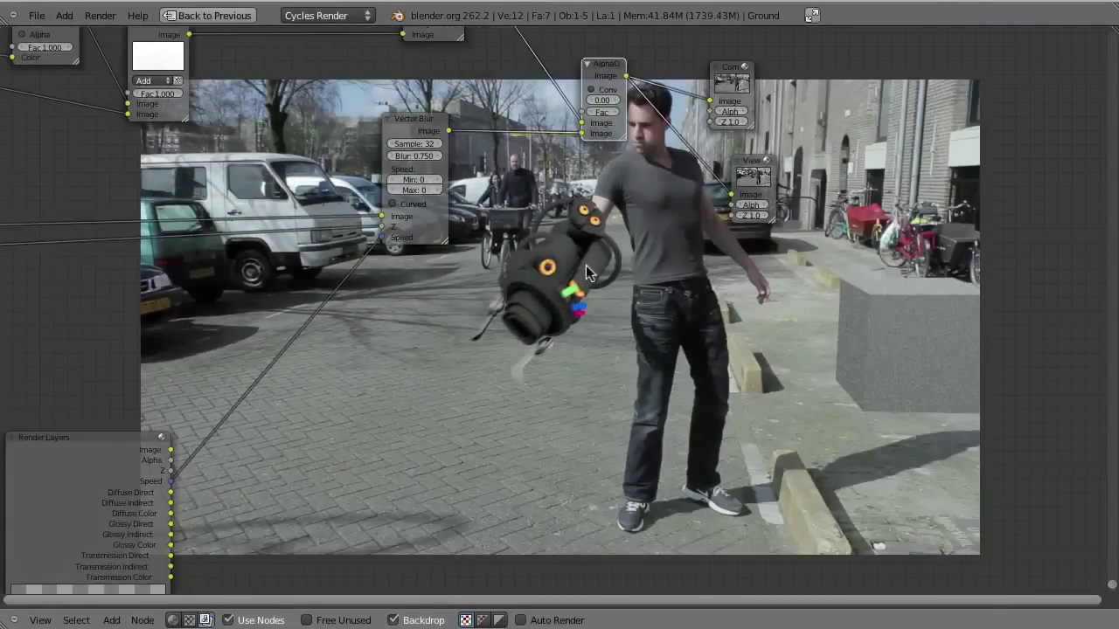
Preview the blur Render Layers node and then the Vector Blur output for frame 105
{"action": "scroll", "coordinate": [586, 271], "scroll_direction": "up", "scroll_amount": 5, "text": "ctrl"}
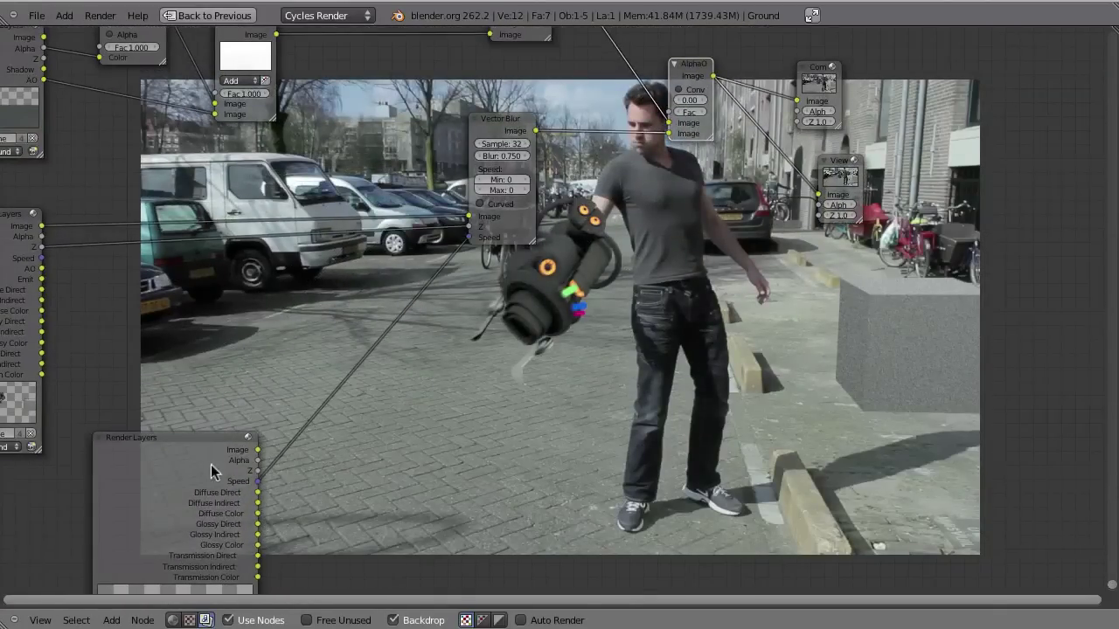
{"action": "left_click", "coordinate": [210, 464], "text": "ctrl+shift"}
{"action": "scroll", "coordinate": [211, 465], "scroll_direction": "down", "scroll_amount": 3}
{"action": "left_click", "coordinate": [398, 314], "text": "ctrl+shift"}
{"action": "scroll", "coordinate": [464, 291], "scroll_direction": "up", "scroll_amount": 4}
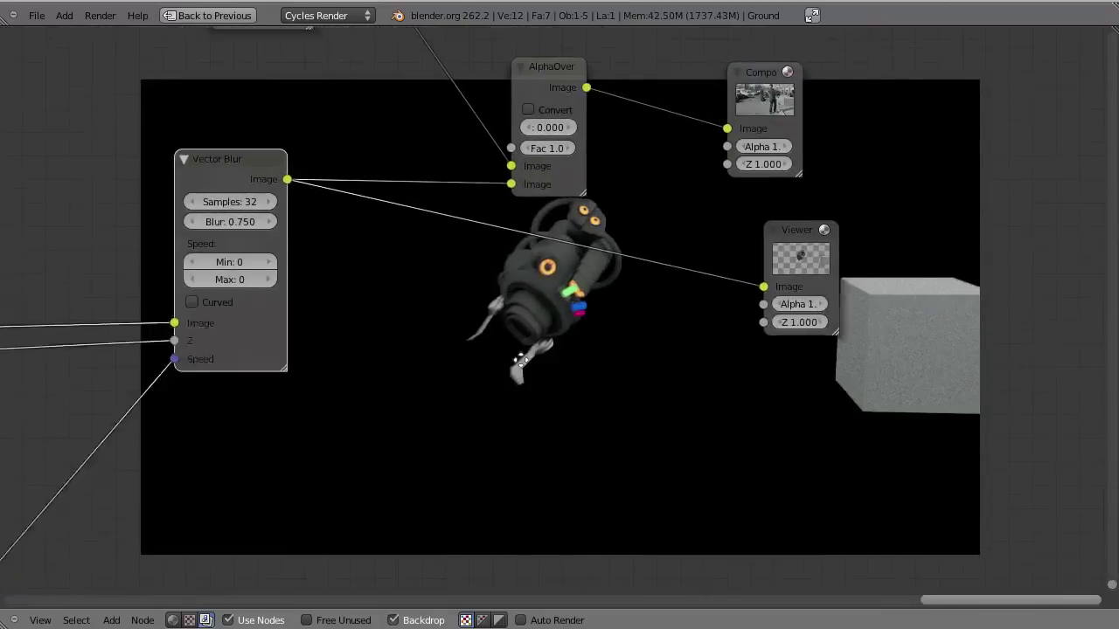
Set the Vector Blur node's Blur to 1.000 and enable Curved
{"action": "middle_click_drag", "start_coordinate": [520, 358], "coordinate": [604, 376]}
{"action": "left_click", "coordinate": [312, 238]}
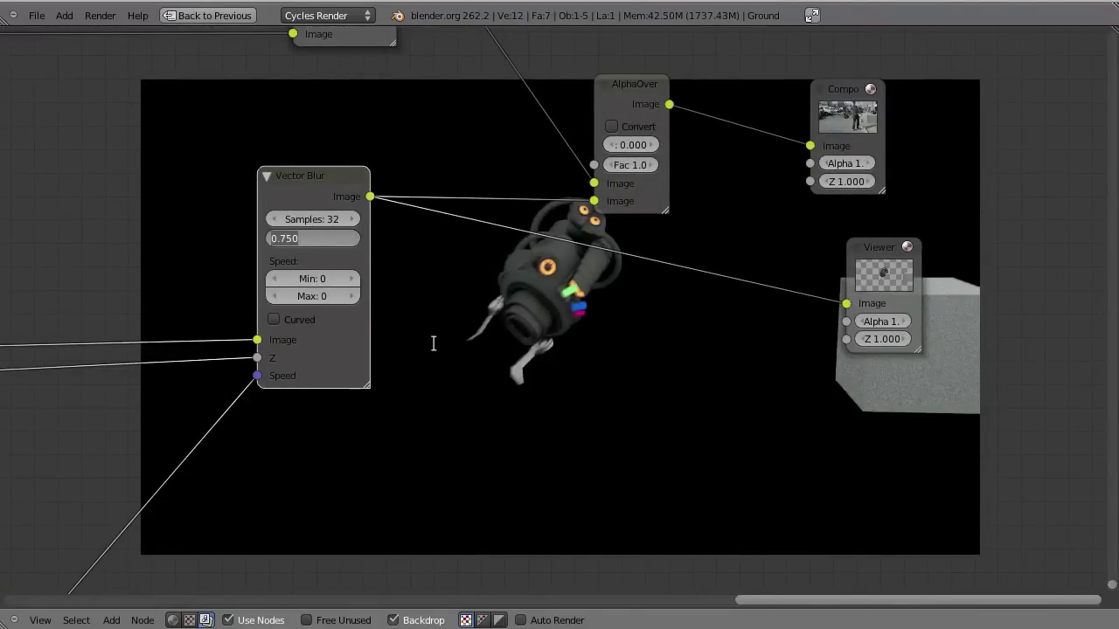
{"action": "type", "text": "1"}
{"action": "key", "text": "Return"}
{"action": "left_click", "coordinate": [298, 325]}
Preview the AlphaOver composite of frame 105 to check the adjusted motion blur
{"action": "left_click", "coordinate": [649, 100], "text": "ctrl+shift"}
{"action": "scroll", "coordinate": [548, 319], "scroll_direction": "down", "scroll_amount": 1}
{"action": "scroll", "coordinate": [548, 319], "scroll_direction": "down", "scroll_amount": 1}
{"action": "middle_click_drag", "start_coordinate": [548, 319], "coordinate": [293, 296]}
{"action": "scroll", "coordinate": [609, 333], "scroll_direction": "down", "scroll_amount": 1}
{"action": "scroll", "coordinate": [748, 354], "scroll_direction": "down", "scroll_amount": 1}
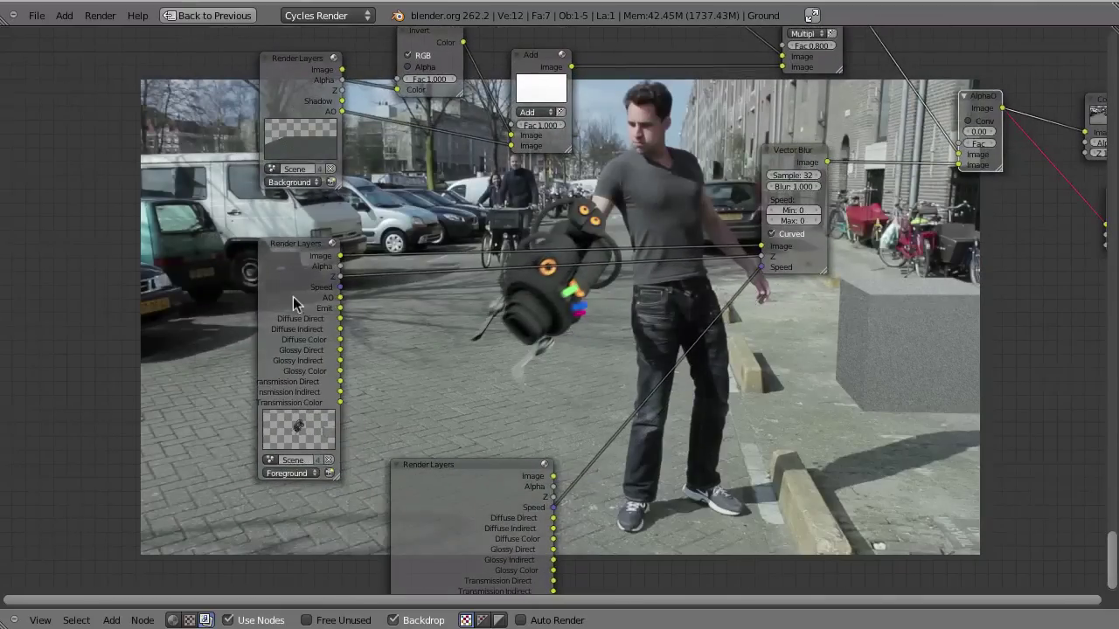
Move the Foreground Render Layers node farther away from the other nodes and preview its image in the backdrop
{"action": "left_click_drag", "start_coordinate": [293, 296], "coordinate": [167, 298]}
{"action": "middle_click_drag", "start_coordinate": [167, 298], "coordinate": [189, 284]}
{"action": "left_click", "coordinate": [170, 289], "text": "ctrl+shift"}
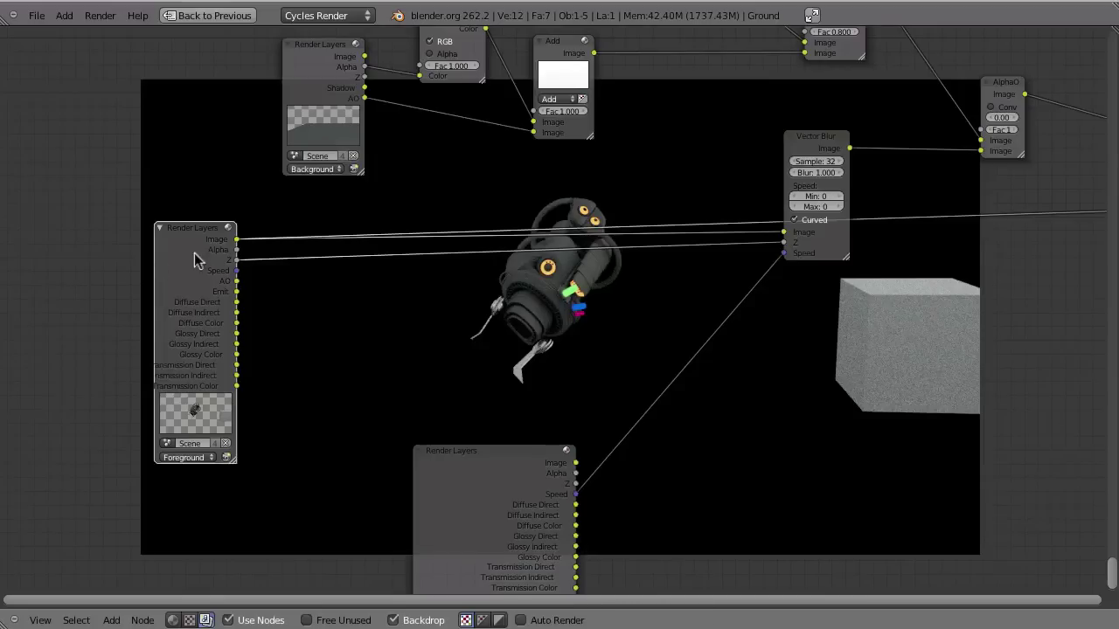
{"action": "left_click_drag", "start_coordinate": [189, 246], "coordinate": [115, 232]}
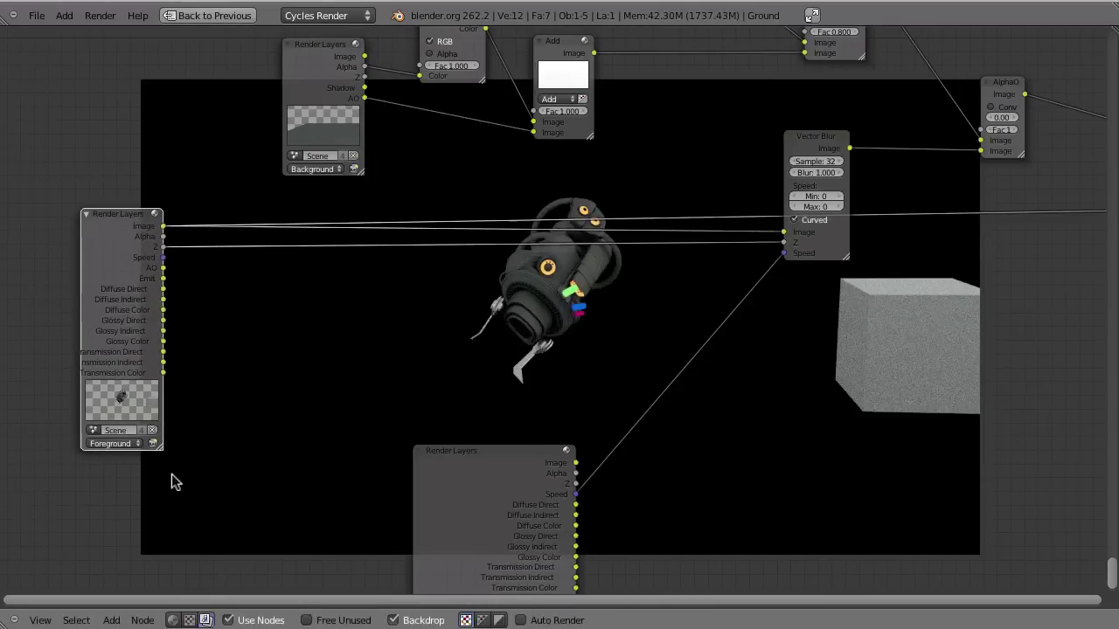
Widen and reposition the Foreground Render Layers node and preview its Speed and AO passes in the backdrop
{"action": "left_click_drag", "start_coordinate": [187, 456], "coordinate": [208, 463]}
{"action": "left_click_drag", "start_coordinate": [118, 281], "coordinate": [108, 288]}
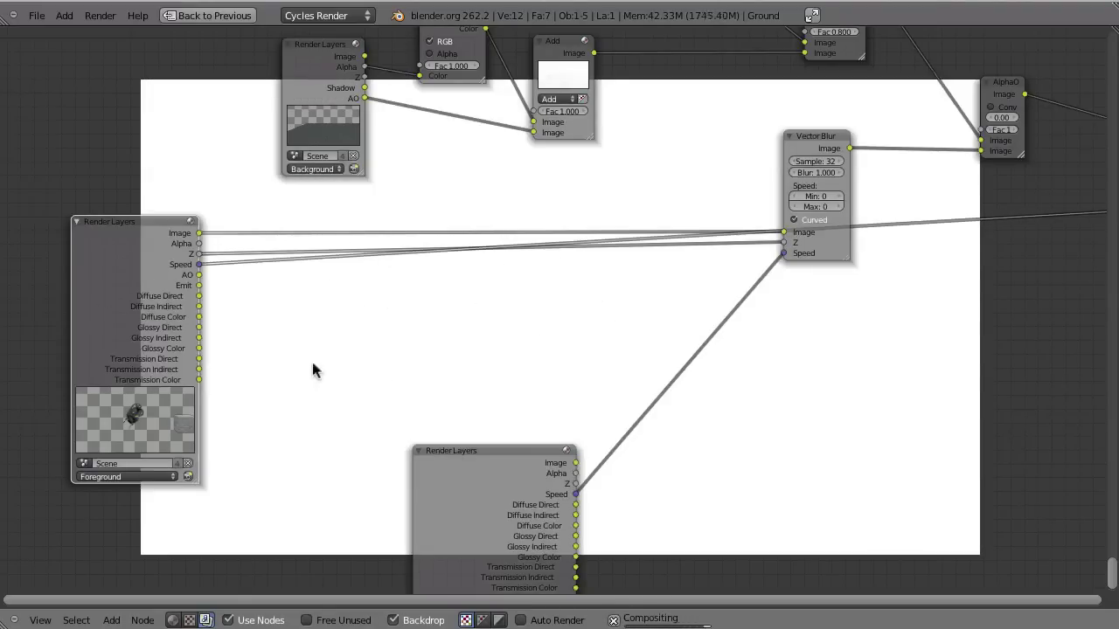
{"action": "left_click_drag", "start_coordinate": [83, 294], "coordinate": [61, 292]}
{"action": "left_click_drag", "start_coordinate": [113, 317], "coordinate": [214, 306]}
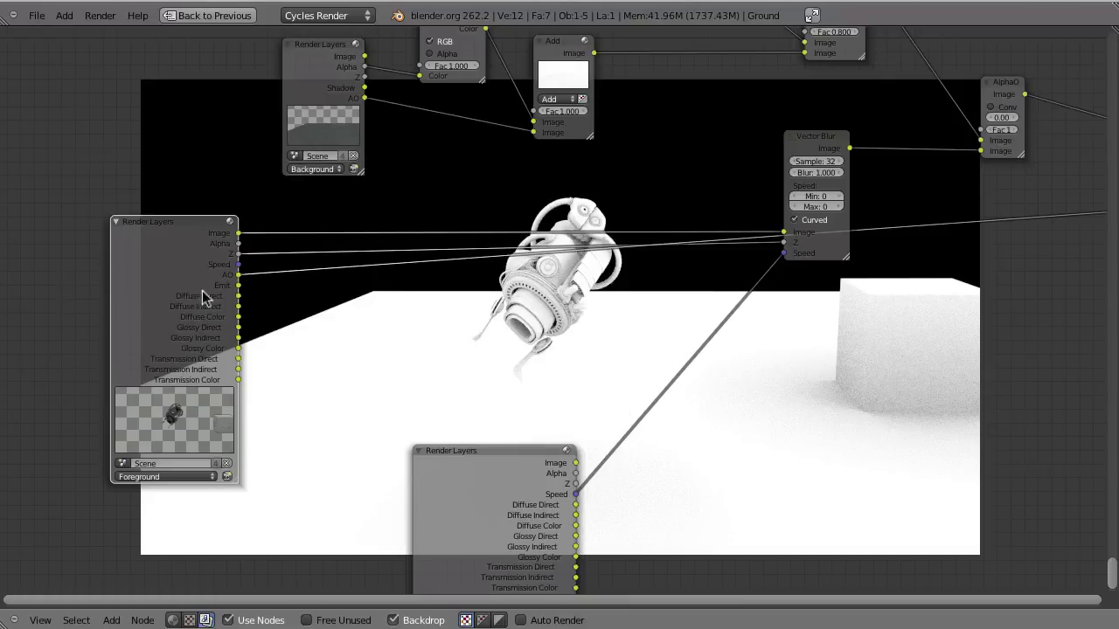
Preview the Foreground layer's Emit, Diffuse, Glossy and Transmission passes one after another in the backdrop
{"action": "scroll", "coordinate": [161, 310], "scroll_direction": "down", "scroll_amount": 1, "text": "alt"}
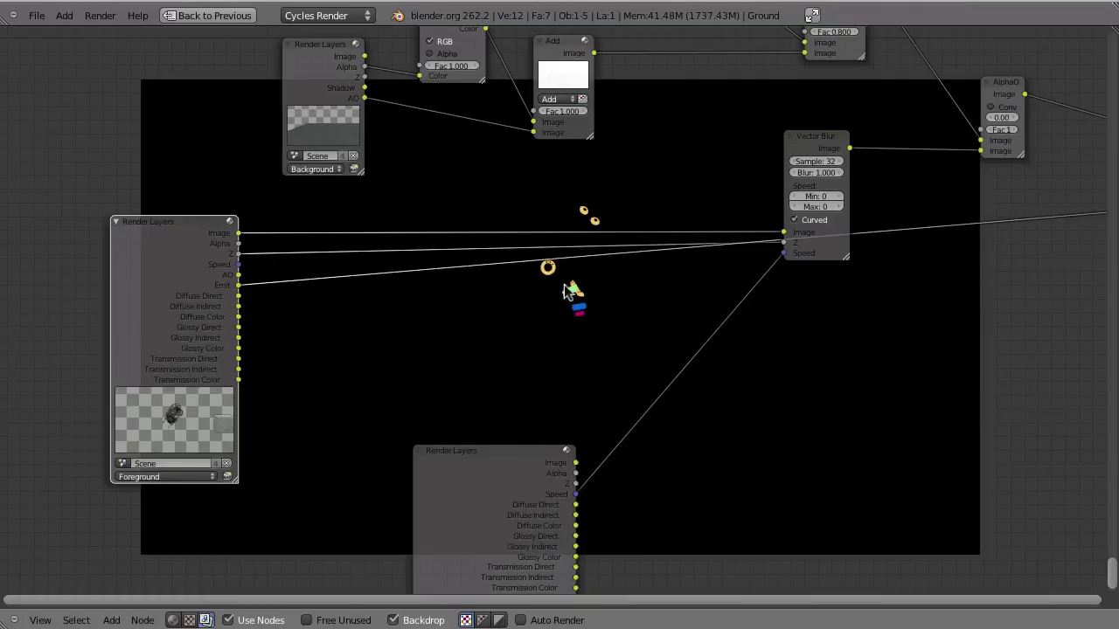
{"action": "left_click_drag", "start_coordinate": [238, 285], "coordinate": [238, 296]}
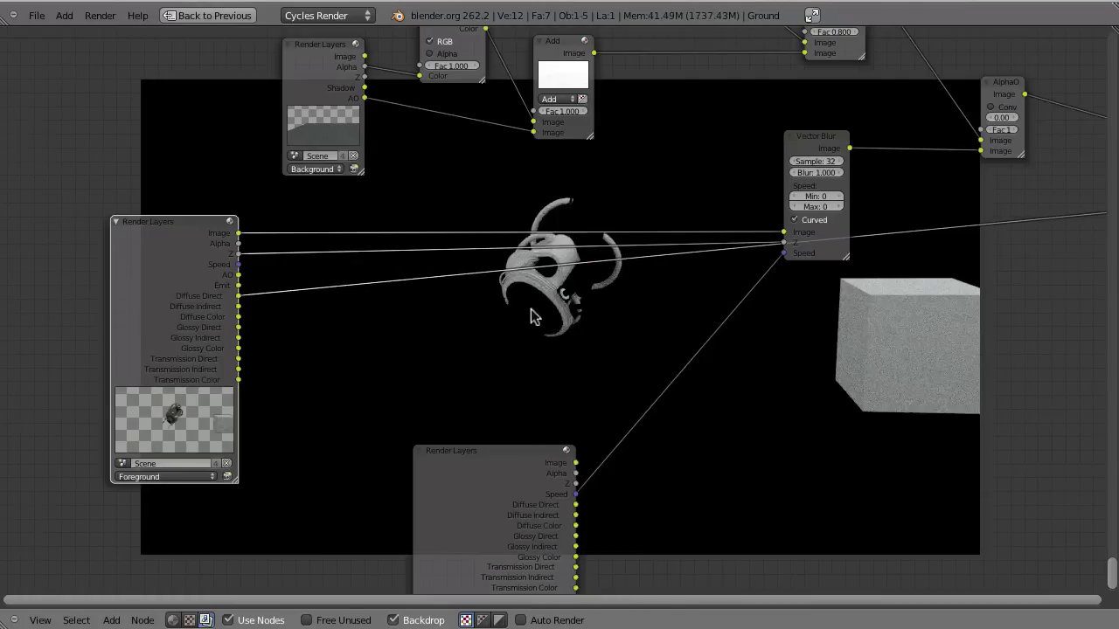
{"action": "mouse_move", "coordinate": [238, 295]}
{"action": "left_mouse_down"}
{"action": "mouse_move", "coordinate": [230, 305]}
{"action": "mouse_move", "coordinate": [146, 303]}
{"action": "mouse_move", "coordinate": [238, 305]}
{"action": "mouse_move", "coordinate": [238, 316]}
{"action": "left_mouse_up"}
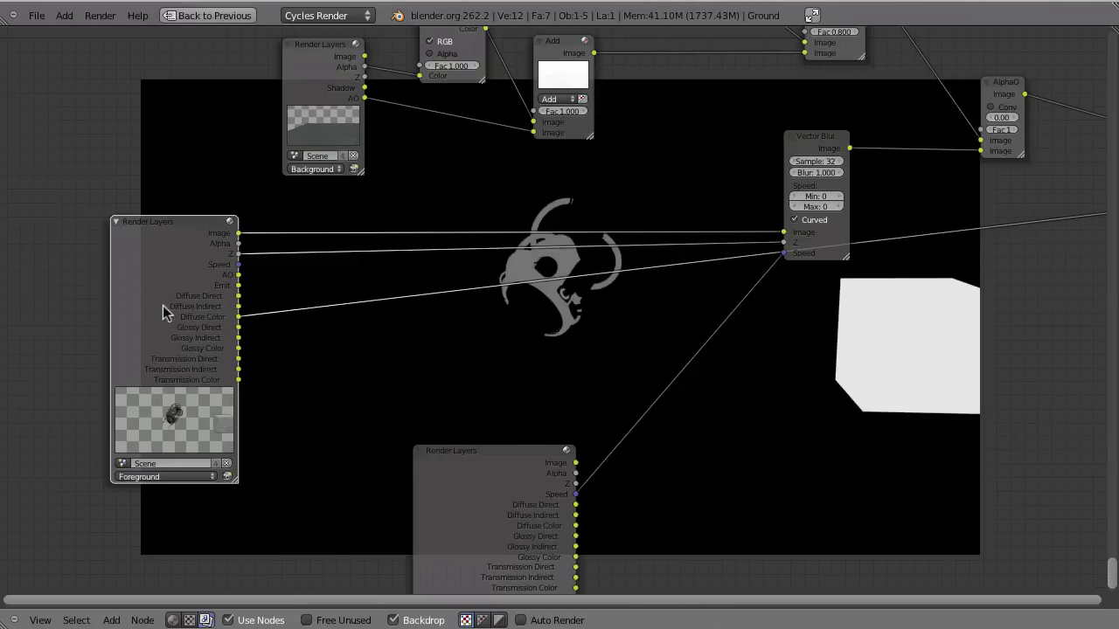
{"action": "left_click_drag", "start_coordinate": [161, 315], "coordinate": [93, 443]}
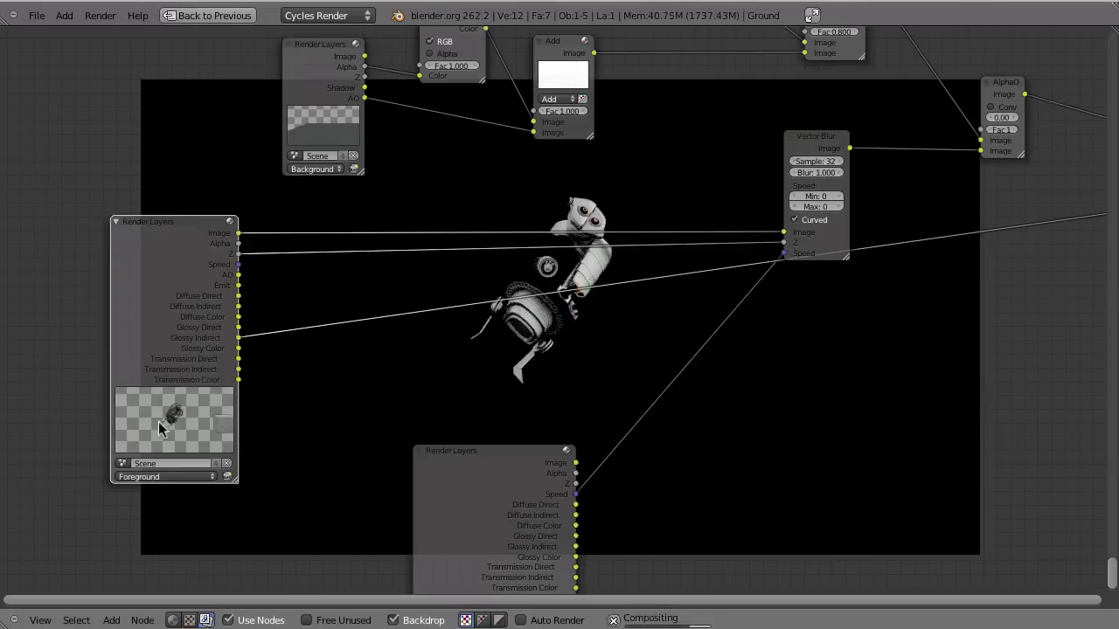
{"action": "left_click", "coordinate": [140, 357], "text": "ctrl+shift"}
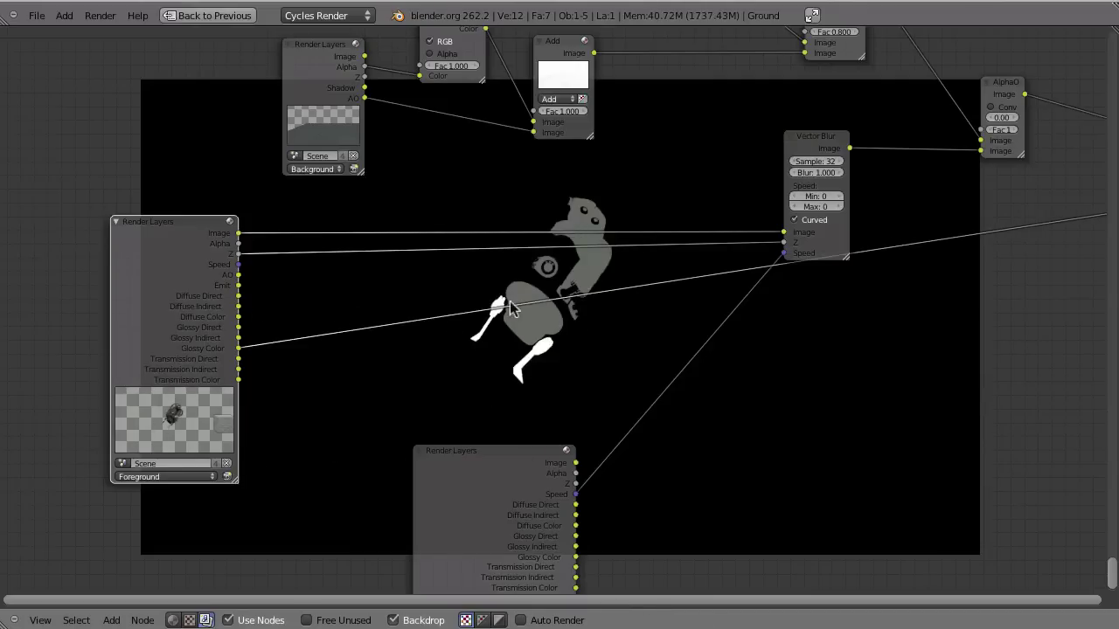
{"action": "left_click", "coordinate": [171, 328], "text": "ctrl+shift"}
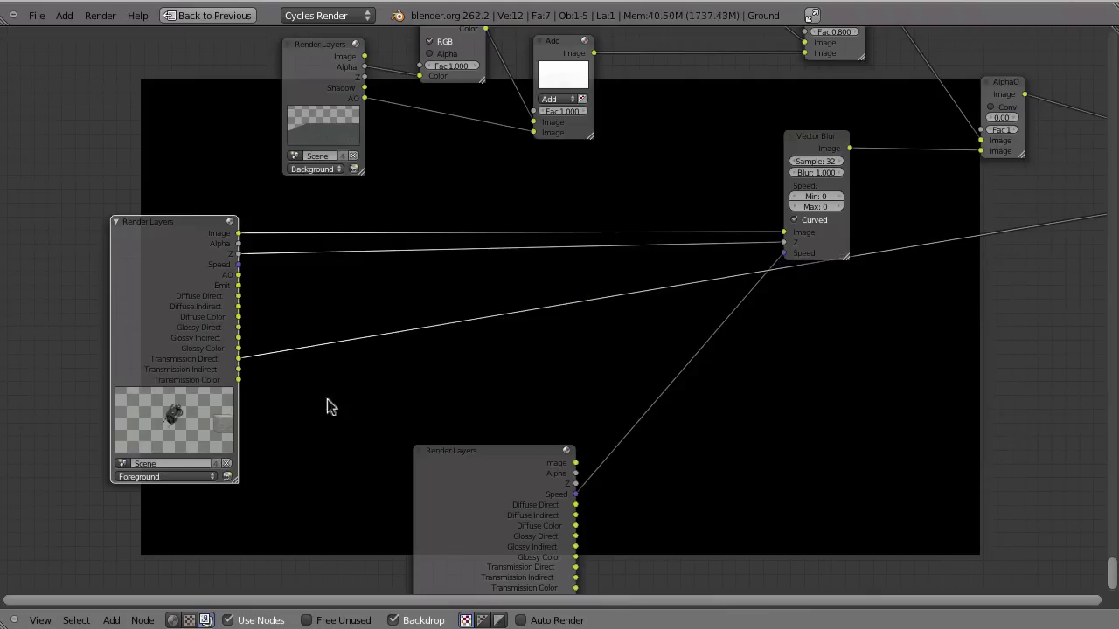
{"action": "left_click", "coordinate": [200, 334], "text": "ctrl+shift"}
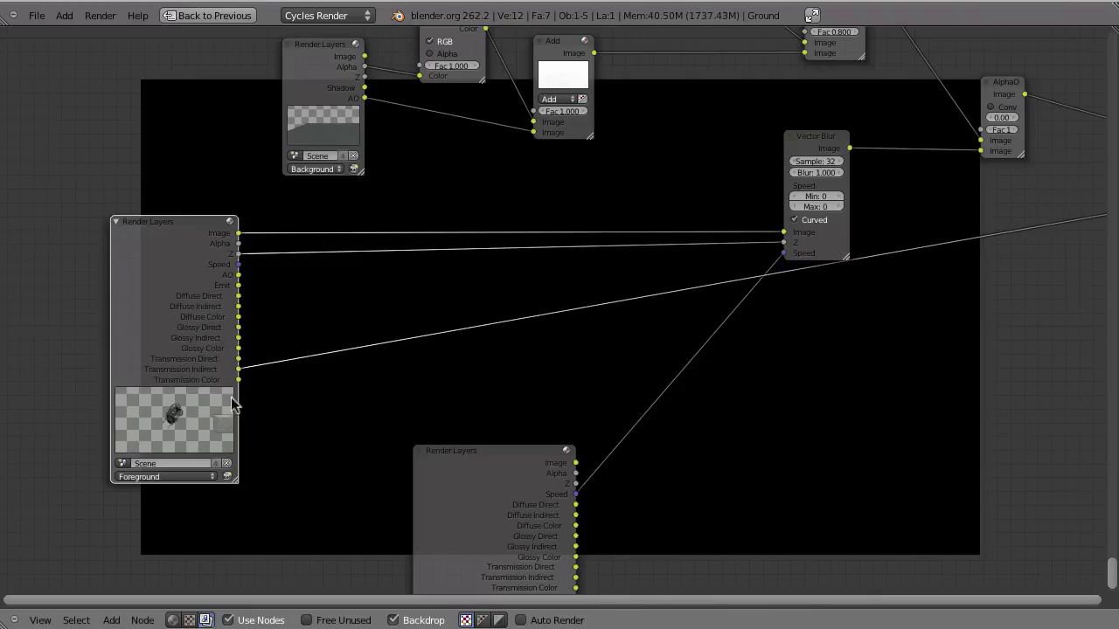
Cycle the Foreground layer's preview past Transmission Color and back around to its AO pass
{"action": "scroll", "coordinate": [196, 371], "scroll_direction": "down", "scroll_amount": 3}
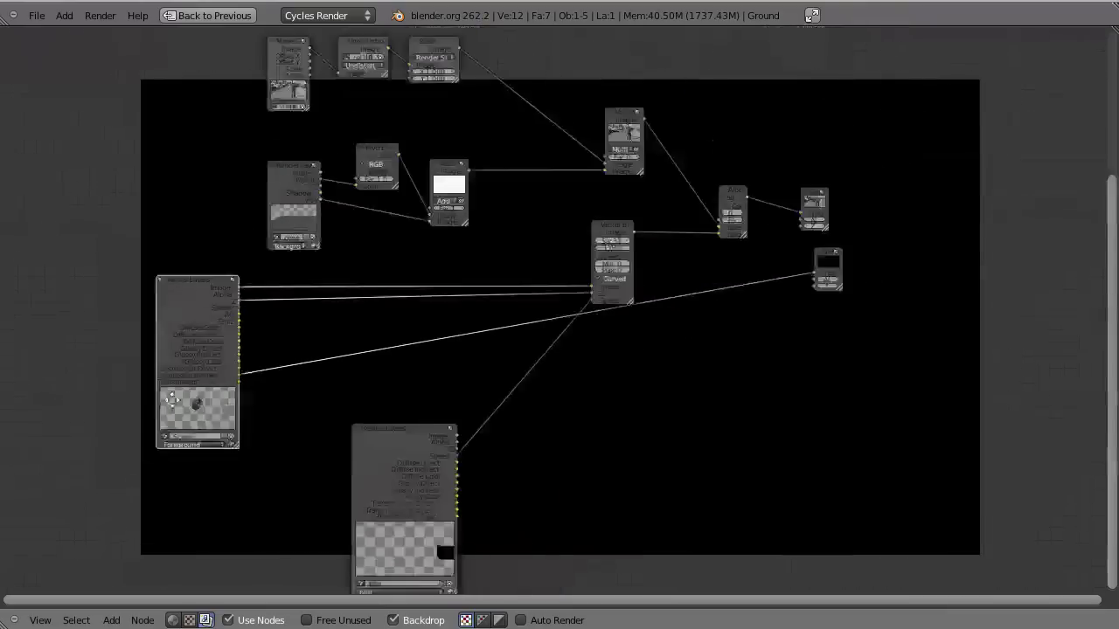
{"action": "scroll", "coordinate": [155, 370], "scroll_direction": "up", "scroll_amount": 5}
{"action": "middle_click_drag", "start_coordinate": [155, 370], "coordinate": [306, 360]}
{"action": "left_click", "coordinate": [248, 207], "text": "ctrl+shift"}
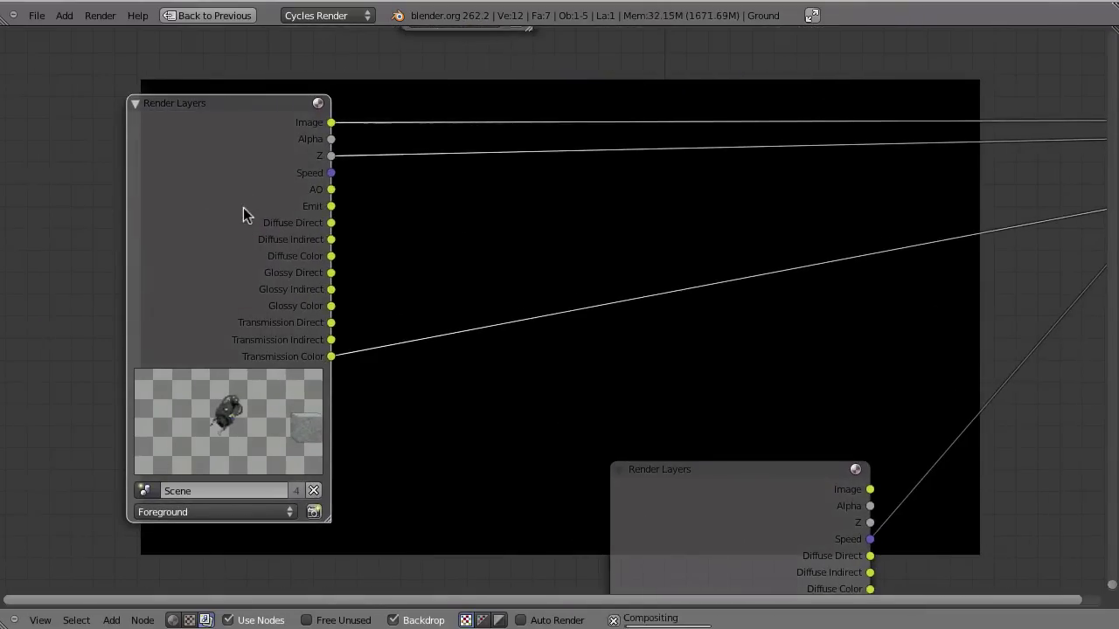
{"action": "left_click", "coordinate": [190, 238], "text": "ctrl+shift"}
{"action": "left_click", "coordinate": [218, 210], "text": "ctrl+shift"}
{"action": "left_click", "coordinate": [209, 215], "text": "ctrl+shift"}
{"action": "left_click", "coordinate": [193, 222], "text": "ctrl+shift"}
{"action": "left_click", "coordinate": [196, 215], "text": "ctrl+shift"}
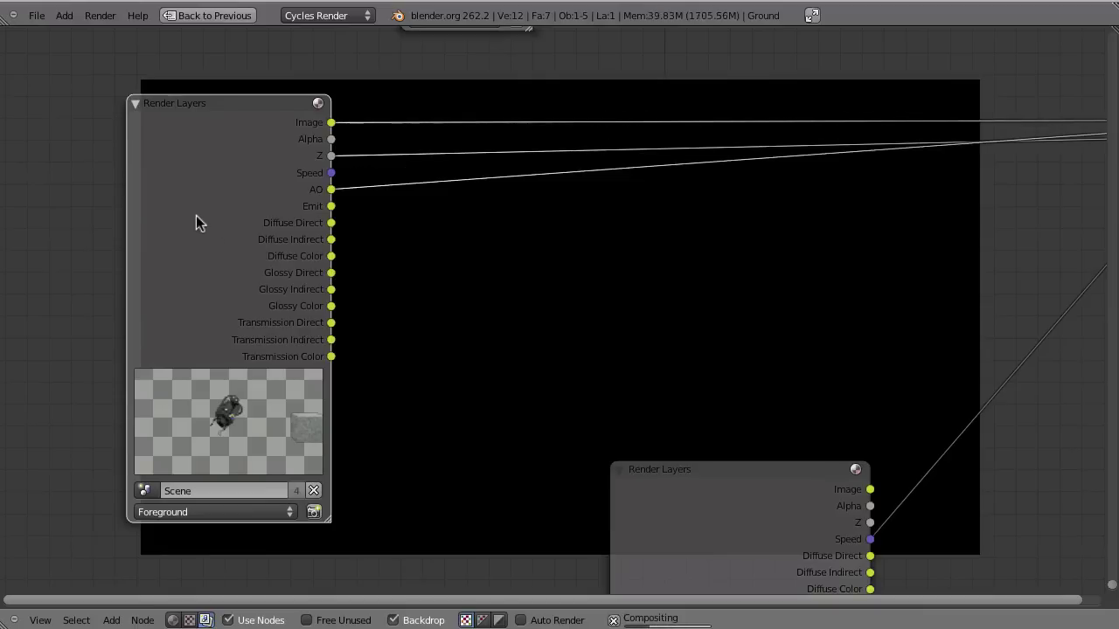
{"action": "middle_click_drag", "start_coordinate": [357, 381], "coordinate": [337, 507]}
{"action": "middle_click_drag", "start_coordinate": [399, 270], "coordinate": [406, 367], "text": "ctrl"}
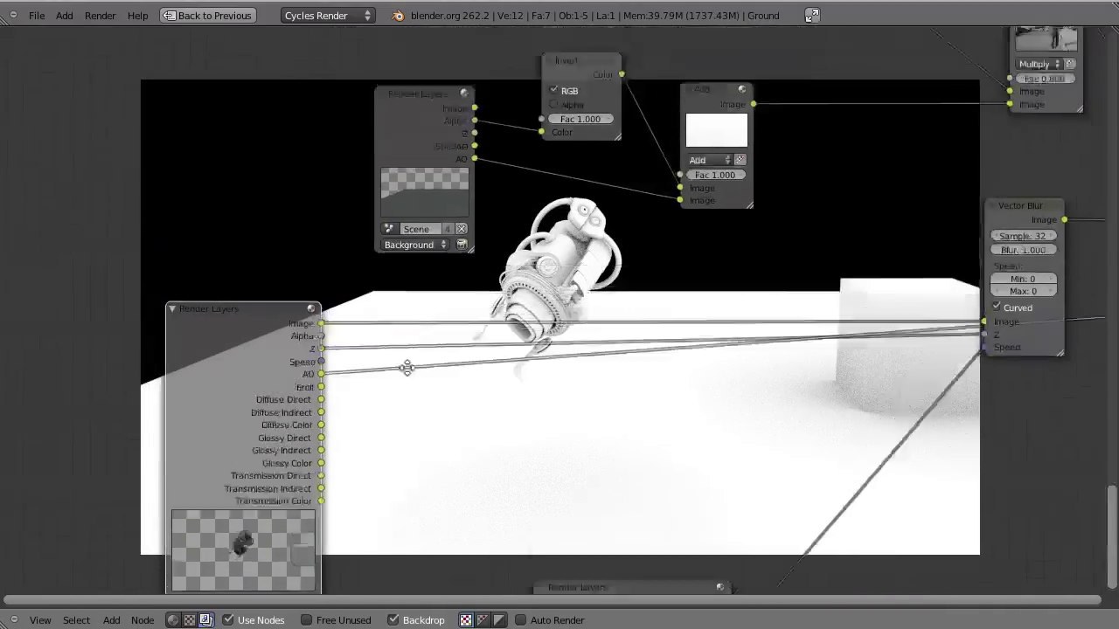
{"action": "scroll", "coordinate": [407, 367], "scroll_direction": "up", "scroll_amount": 5, "text": "shift"}
{"action": "scroll", "coordinate": [335, 393], "scroll_direction": "down", "scroll_amount": 6, "text": "shift"}
{"action": "scroll", "coordinate": [366, 331], "scroll_direction": "up", "scroll_amount": 3}
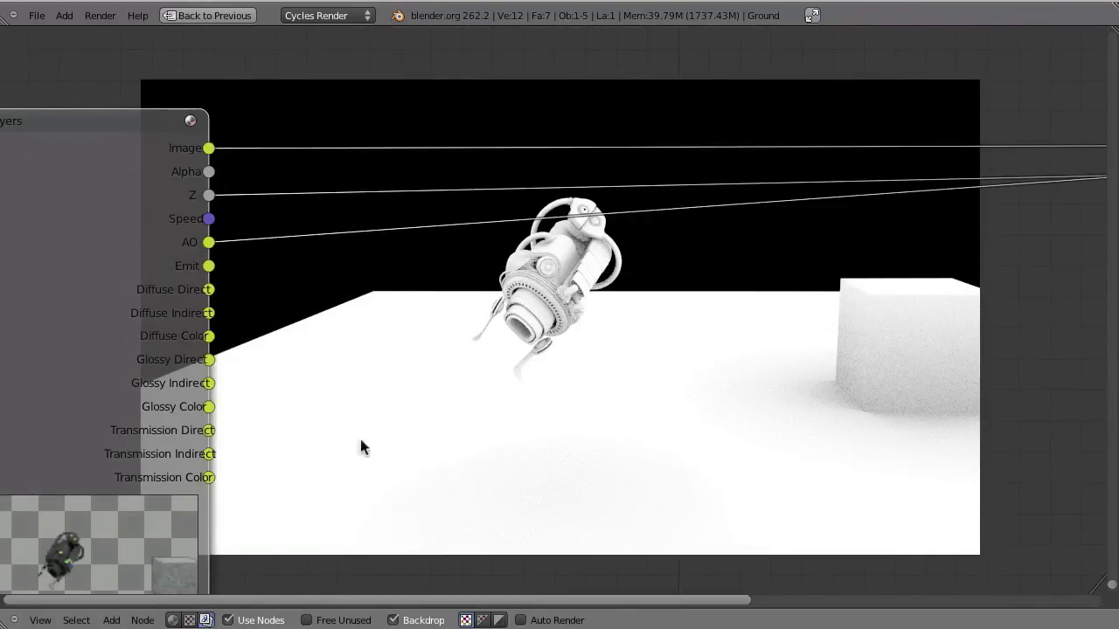
Cycle through the Foreground layer's passes and preview its Alpha pass in the backdrop
{"action": "key", "text": "shift+a"}
{"action": "left_click", "coordinate": [153, 207], "text": "ctrl+shift"}
{"action": "left_click", "coordinate": [110, 220], "text": "ctrl+shift"}
{"action": "left_click", "coordinate": [91, 226], "text": "ctrl+shift"}
{"action": "left_click", "coordinate": [91, 226], "text": "ctrl+shift"}
{"action": "left_click", "coordinate": [91, 226], "text": "ctrl+shift"}
{"action": "left_click", "coordinate": [91, 227], "text": "ctrl+shift"}
{"action": "left_click", "coordinate": [90, 227], "text": "ctrl+shift"}
{"action": "left_click", "coordinate": [89, 227], "text": "ctrl+shift"}
{"action": "left_click", "coordinate": [86, 228], "text": "ctrl+shift"}
{"action": "left_click", "coordinate": [84, 229], "text": "ctrl+shift"}
{"action": "left_click", "coordinate": [78, 231], "text": "ctrl+shift"}
{"action": "left_click", "coordinate": [75, 231], "text": "ctrl+shift"}
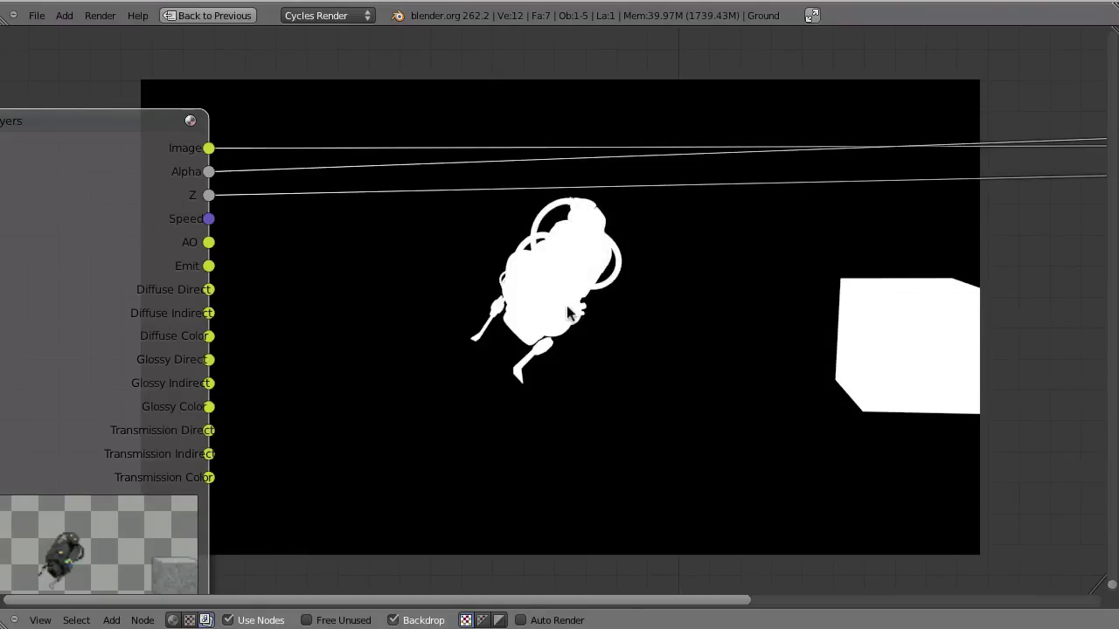
Switch the backdrop preview from the Foreground layer's Alpha to its AO pass
{"action": "left_click", "coordinate": [155, 243], "text": "ctrl+shift"}
{"action": "left_click", "coordinate": [150, 245], "text": "ctrl+shift"}
{"action": "left_click", "coordinate": [140, 251], "text": "ctrl+shift"}
{"action": "left_click", "coordinate": [144, 262], "text": "ctrl+shift"}
{"action": "left_click", "coordinate": [149, 282], "text": "ctrl+shift"}
{"action": "left_click", "coordinate": [138, 280], "text": "ctrl+shift"}
{"action": "left_click", "coordinate": [123, 276], "text": "ctrl+shift"}
{"action": "left_click", "coordinate": [113, 274], "text": "ctrl+shift"}
{"action": "left_click", "coordinate": [109, 272], "text": "ctrl+shift"}
{"action": "left_click", "coordinate": [106, 277], "text": "ctrl+shift"}
{"action": "left_click", "coordinate": [104, 274], "text": "ctrl+shift"}
{"action": "left_click", "coordinate": [103, 274], "text": "ctrl+shift"}
{"action": "left_click", "coordinate": [102, 275], "text": "ctrl+shift"}
{"action": "left_click", "coordinate": [99, 275], "text": "ctrl+shift"}
{"action": "left_click", "coordinate": [97, 275], "text": "ctrl+shift"}
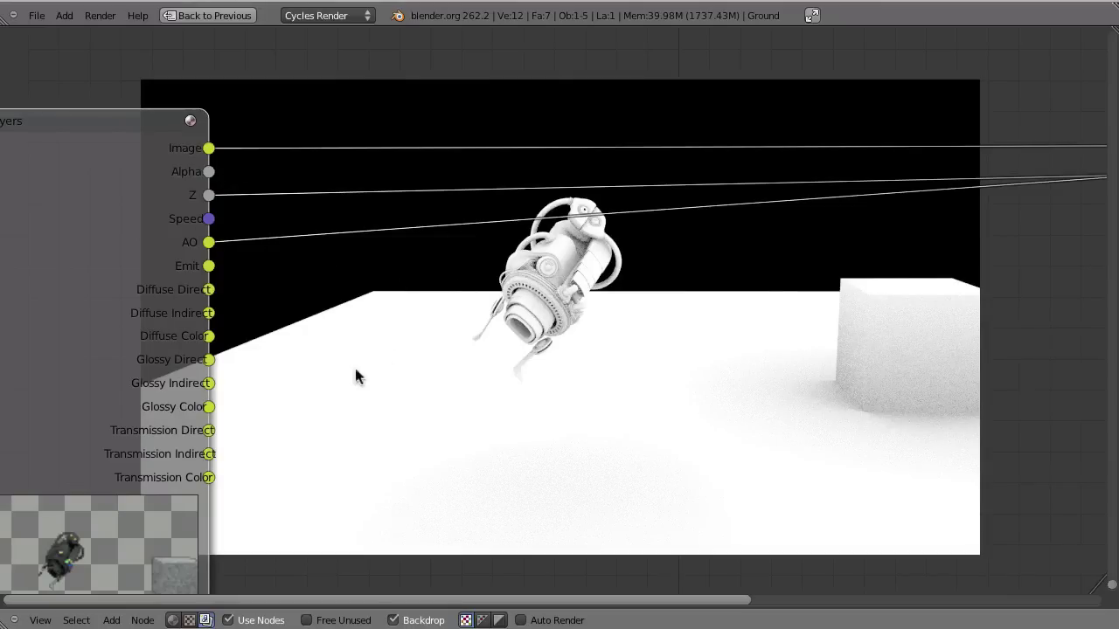
Add a Mix color node beside the Foreground Render Layers node, leaving room between them for another node
{"action": "key", "text": "shift+a"}
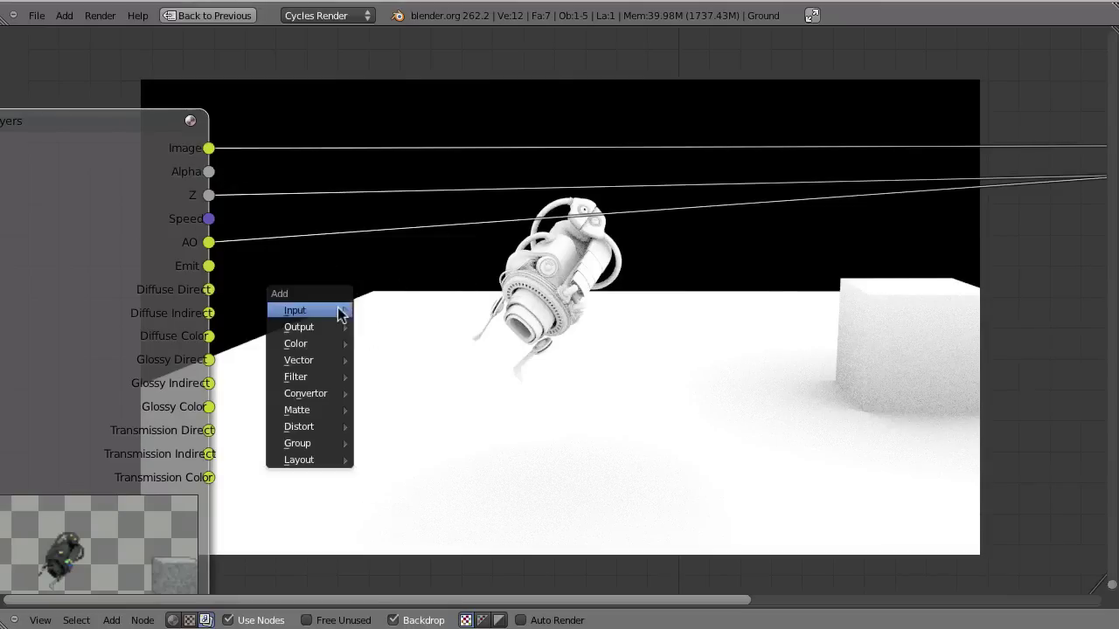
{"action": "mouse_move", "coordinate": [297, 344]}
{"action": "left_click", "coordinate": [401, 360]}
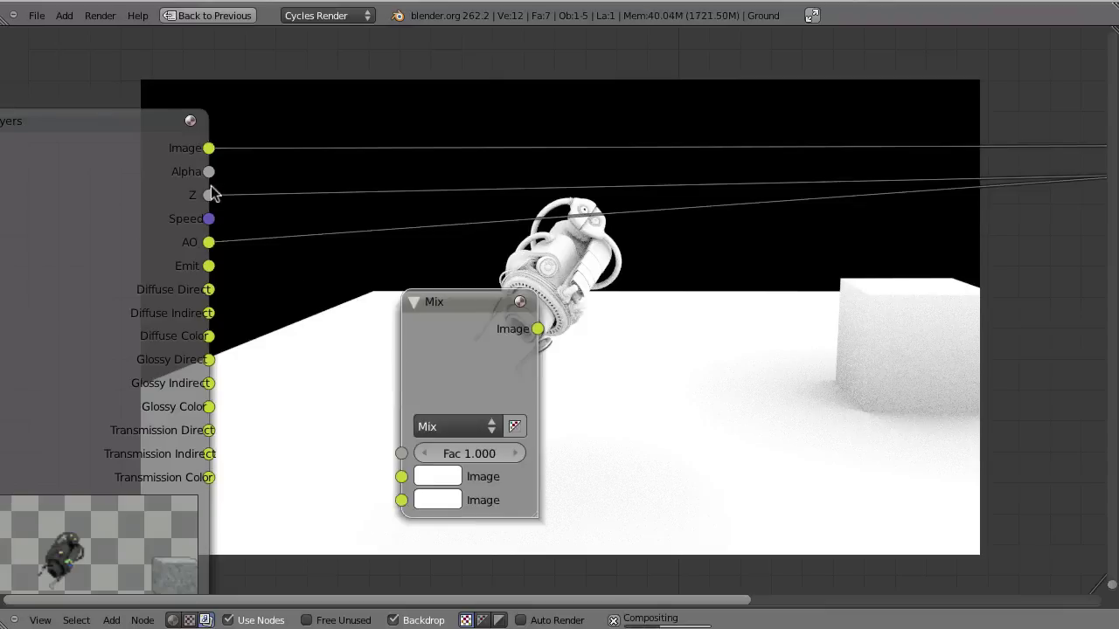
{"action": "left_click_drag", "start_coordinate": [472, 299], "coordinate": [639, 269]}
Add an Invert node fed by the Foreground layer's Alpha and place it next to that Render Layers node
{"action": "key", "text": "shift+a"}
{"action": "mouse_move", "coordinate": [330, 328]}
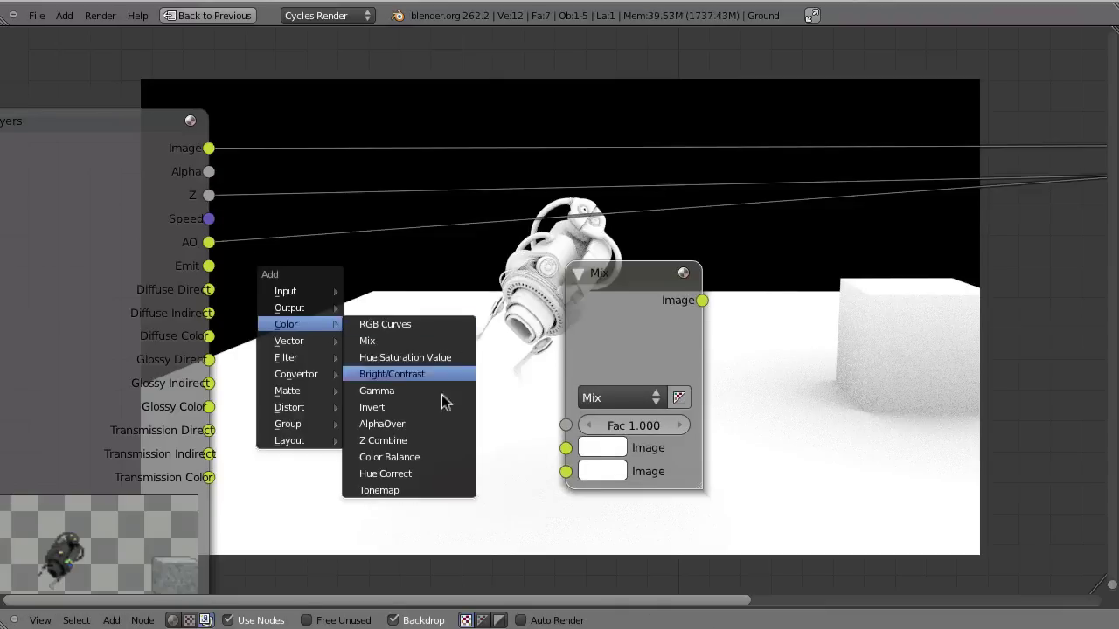
{"action": "left_click", "coordinate": [411, 407]}
{"action": "left_click_drag", "start_coordinate": [306, 358], "coordinate": [390, 444]}
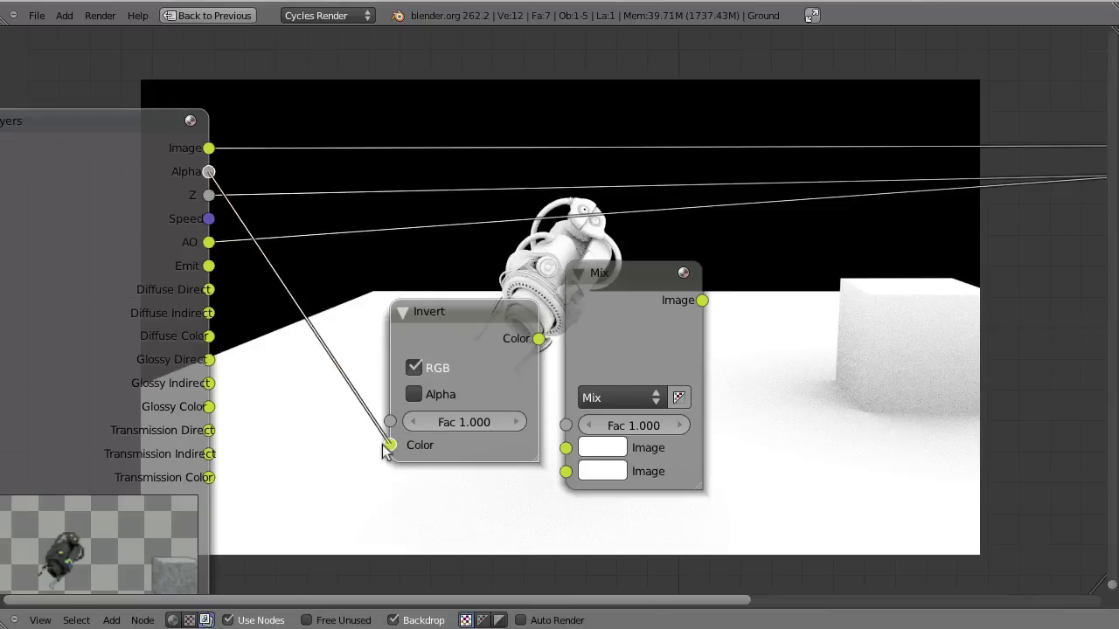
{"action": "key", "text": "h"}
{"action": "key", "text": "g"}
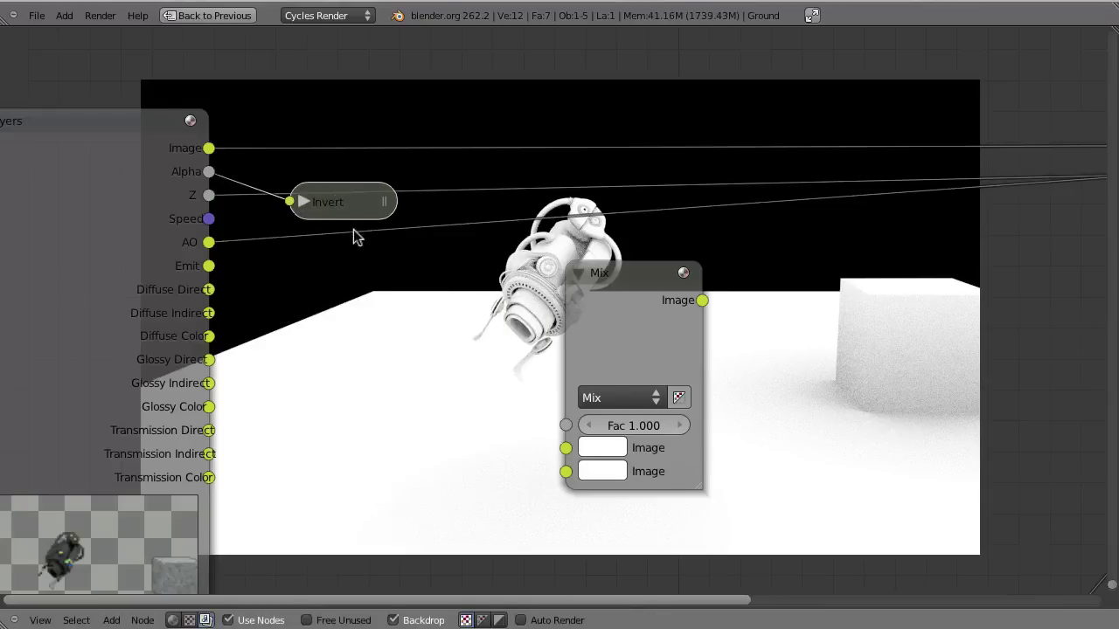
{"action": "key", "text": "h"}
Connect the Invert node's Color to the Mix node's first Image input and set the blend mode to Screen
{"action": "left_click_drag", "start_coordinate": [437, 228], "coordinate": [566, 447]}
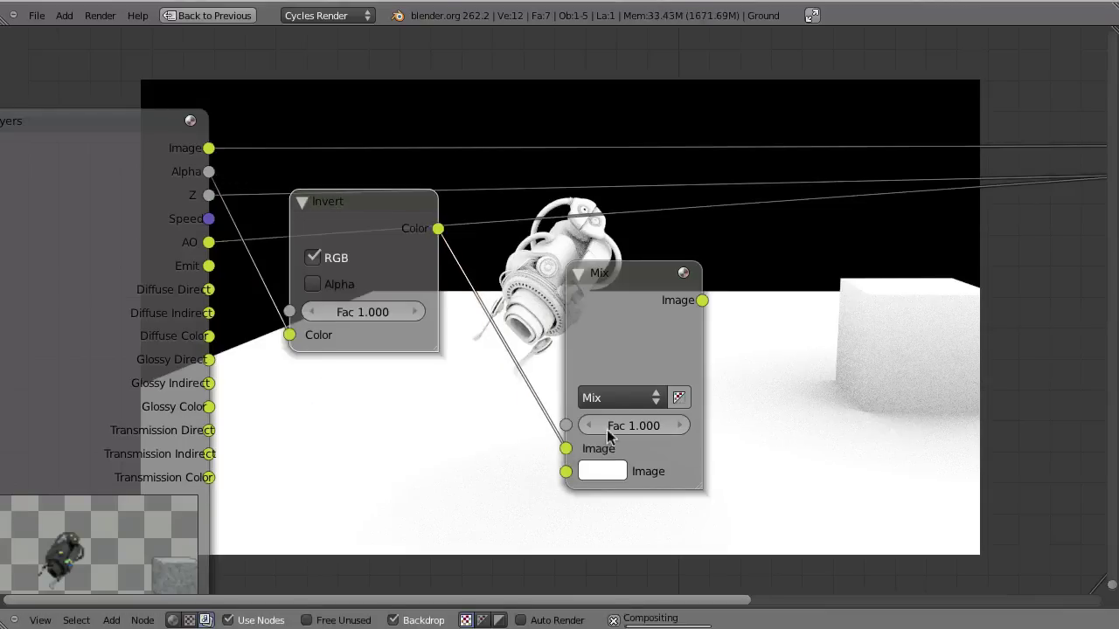
{"action": "left_click", "coordinate": [623, 401]}
{"action": "left_click", "coordinate": [602, 269]}
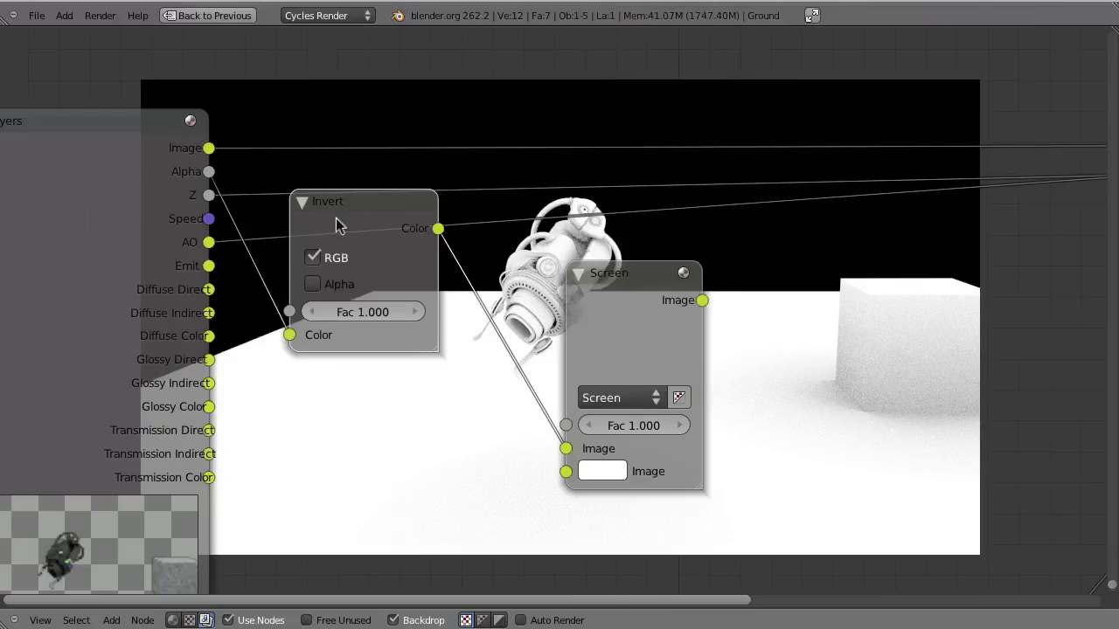
Collapse the Invert node, move the Screen node closer and connect the Foreground AO pass to its second Image input
{"action": "left_click", "coordinate": [302, 202]}
{"action": "left_click_drag", "start_coordinate": [551, 288], "coordinate": [463, 168]}
{"action": "left_click_drag", "start_coordinate": [208, 242], "coordinate": [496, 348]}
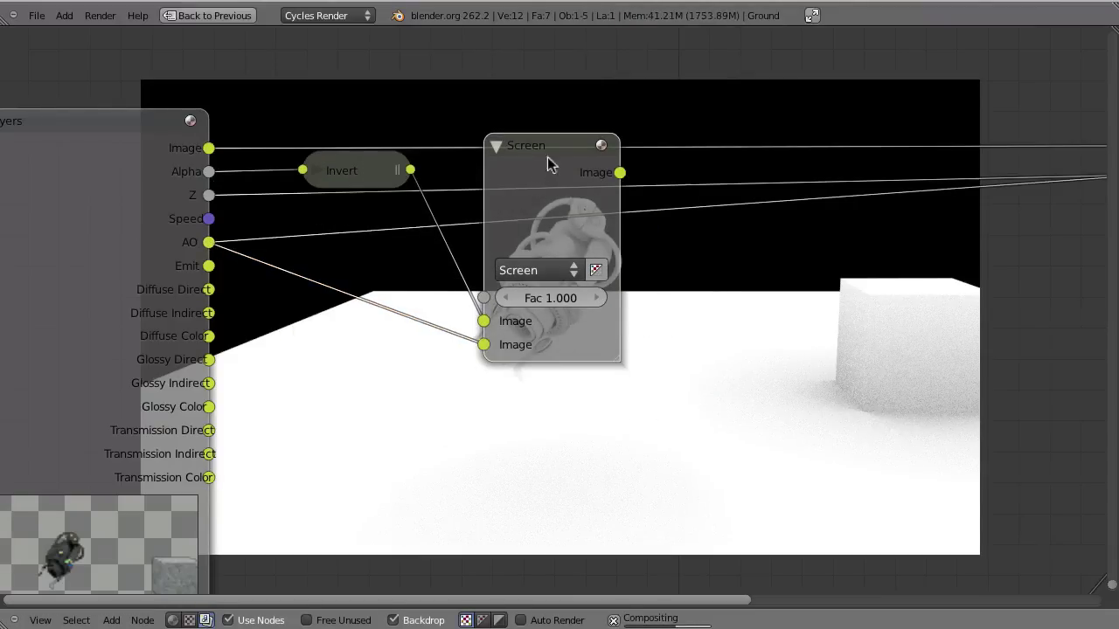
Preview the Screen node's output in the backdrop and examine the ambient occlusion around the claw gun
{"action": "middle_click_drag", "start_coordinate": [564, 344], "coordinate": [398, 407]}
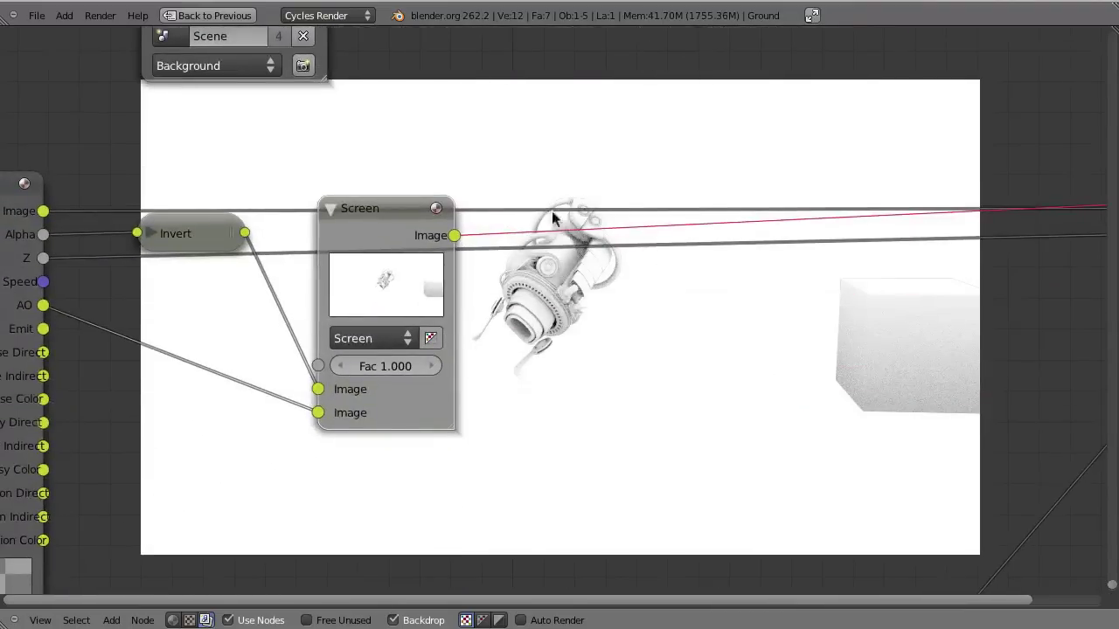
{"action": "middle_click_drag", "start_coordinate": [612, 332], "coordinate": [531, 474]}
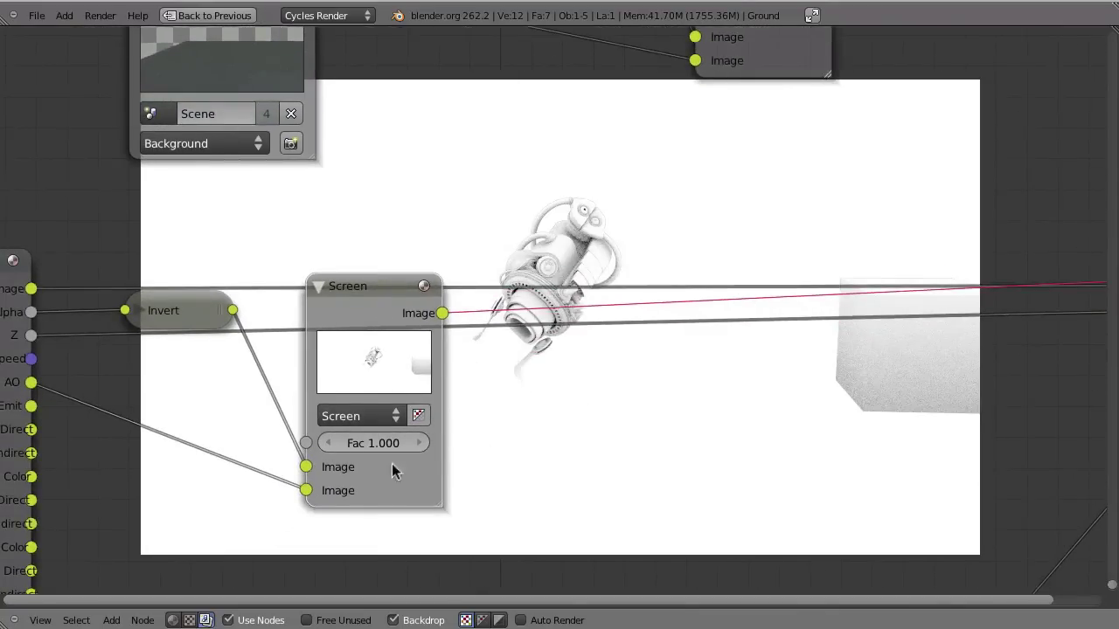
{"action": "middle_click_drag", "start_coordinate": [511, 440], "coordinate": [470, 531]}
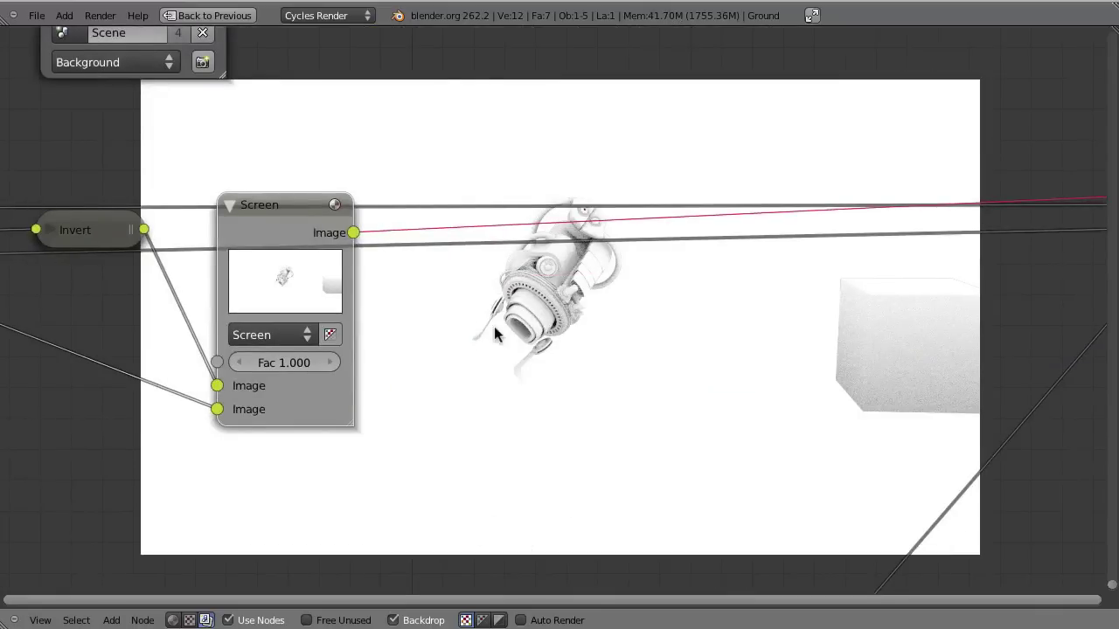
Collapse the Screen node and place it just below and beyond the Invert node
{"action": "middle_click_drag", "start_coordinate": [494, 334], "coordinate": [582, 375]}
{"action": "scroll", "coordinate": [420, 332], "scroll_direction": "down", "scroll_amount": 3}
{"action": "left_click", "coordinate": [394, 294]}
{"action": "left_click_drag", "start_coordinate": [400, 296], "coordinate": [408, 362]}
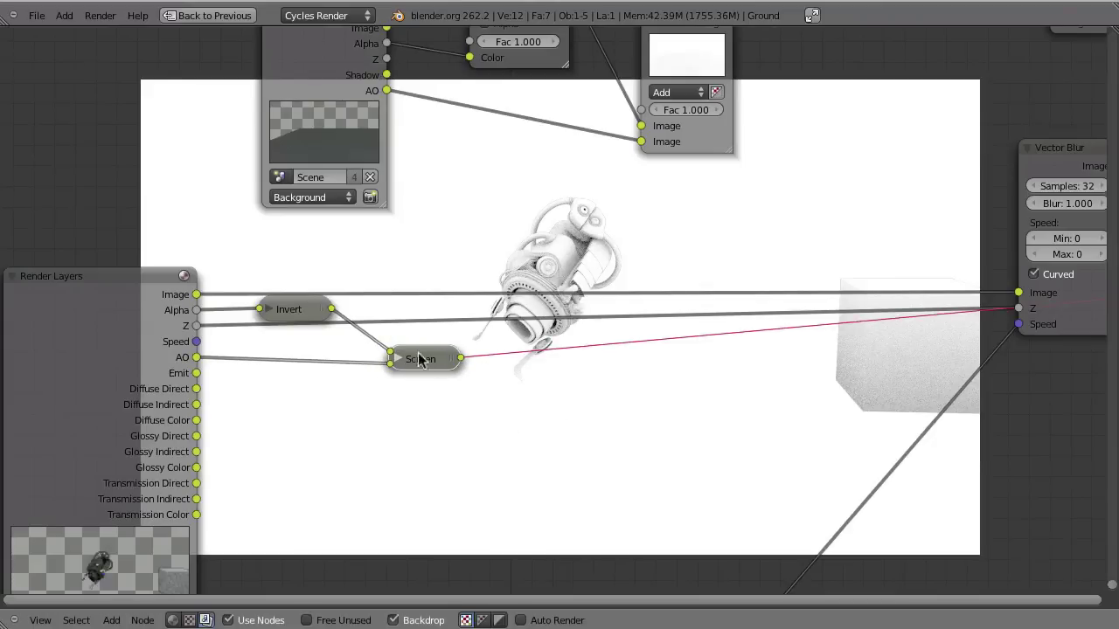
{"action": "left_click_drag", "start_coordinate": [422, 373], "coordinate": [406, 382]}
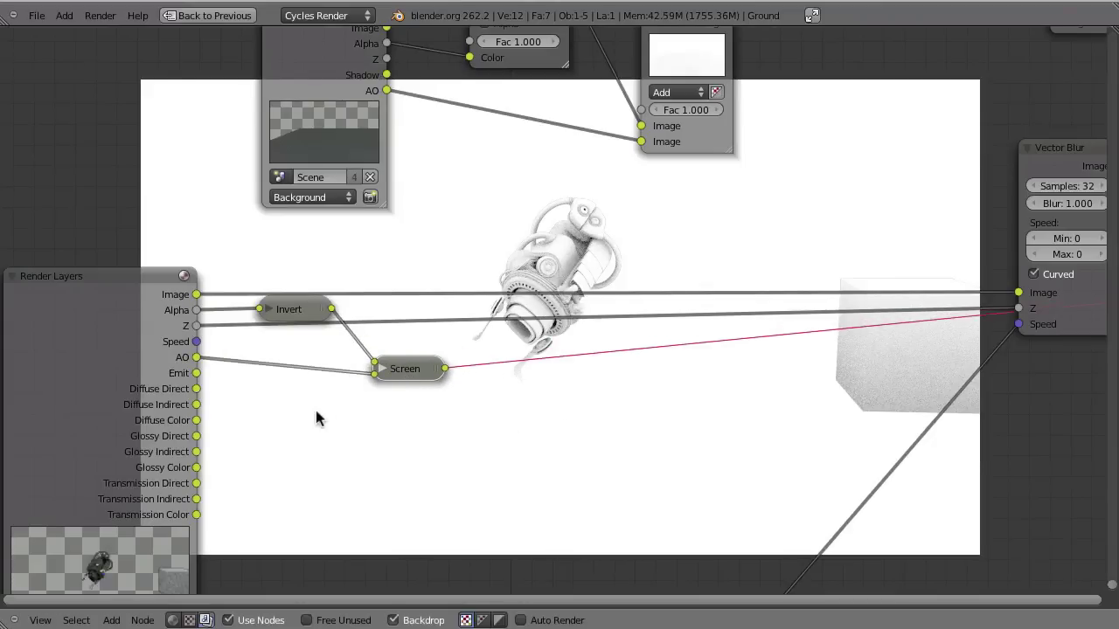
Sample the color values of the previewed ambient occlusion image in the backdrop's empty area
{"action": "left_click", "coordinate": [292, 442], "text": "alt"}
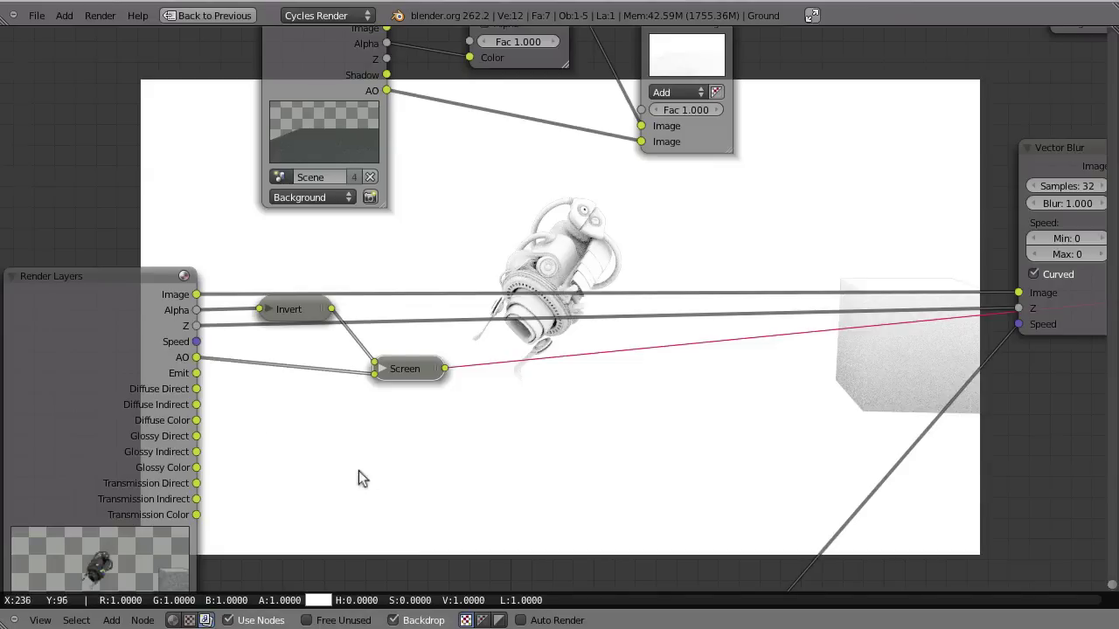
{"action": "mouse_move", "coordinate": [563, 351]}
{"action": "right_mouse_down", "text": "shift"}
{"action": "mouse_move", "coordinate": [674, 250]}
{"action": "mouse_move", "coordinate": [439, 317]}
{"action": "right_mouse_up", "text": "shift"}
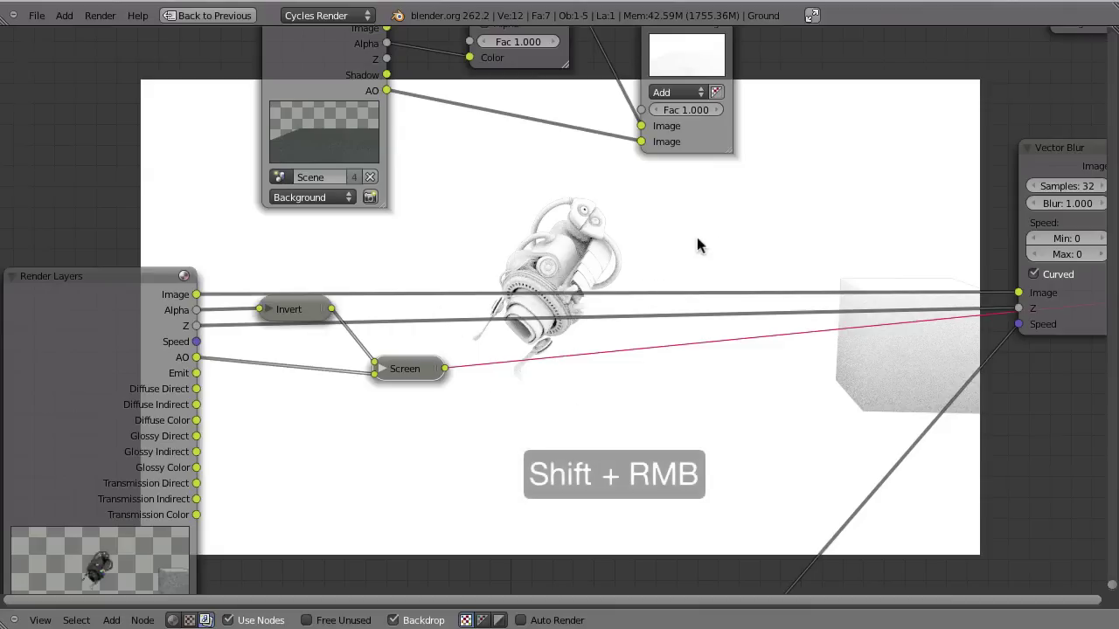
{"action": "right_click_drag", "start_coordinate": [684, 258], "coordinate": [669, 242], "text": "shift"}
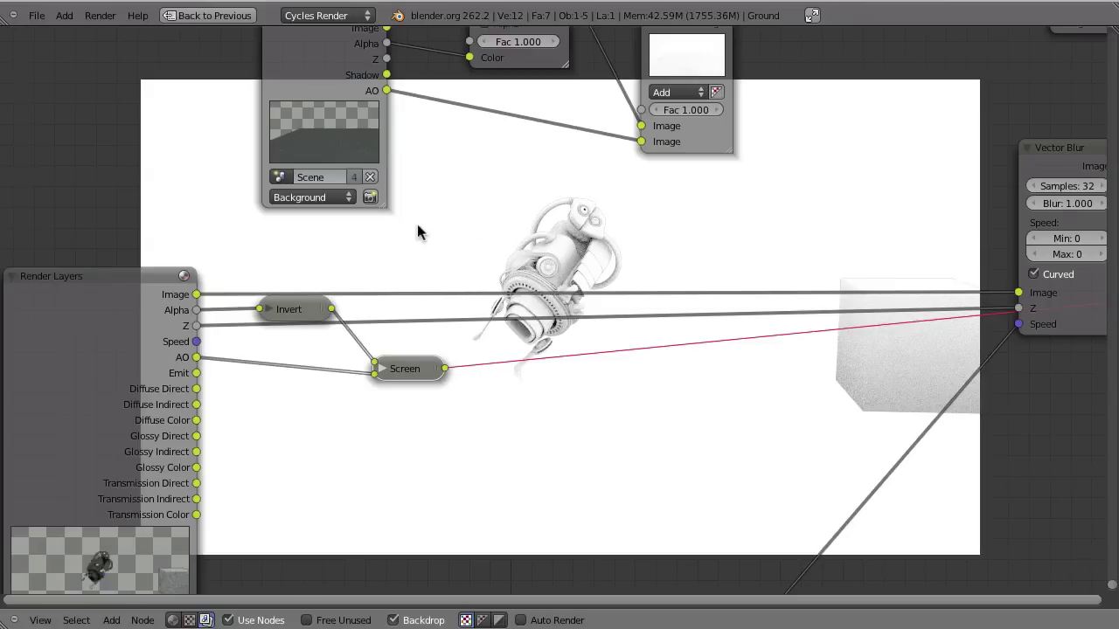
{"action": "left_click_drag", "start_coordinate": [423, 261], "coordinate": [194, 590]}
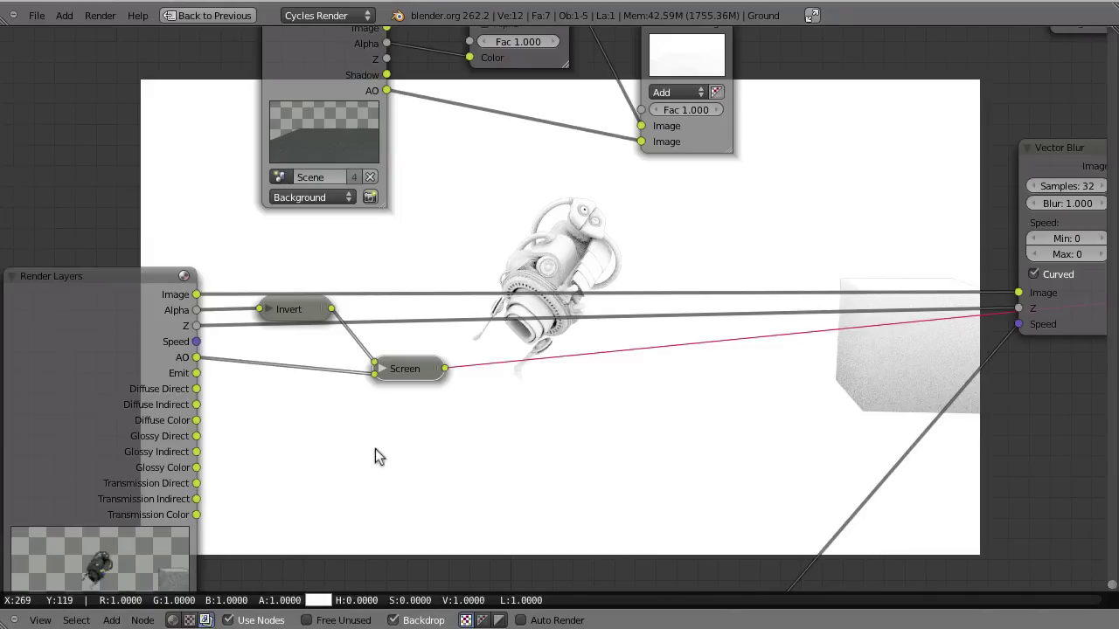
{"action": "left_click_drag", "start_coordinate": [367, 453], "coordinate": [135, 609]}
{"action": "left_click_drag", "start_coordinate": [316, 597], "coordinate": [599, 434]}
{"action": "middle_click_drag", "start_coordinate": [564, 493], "coordinate": [525, 438]}
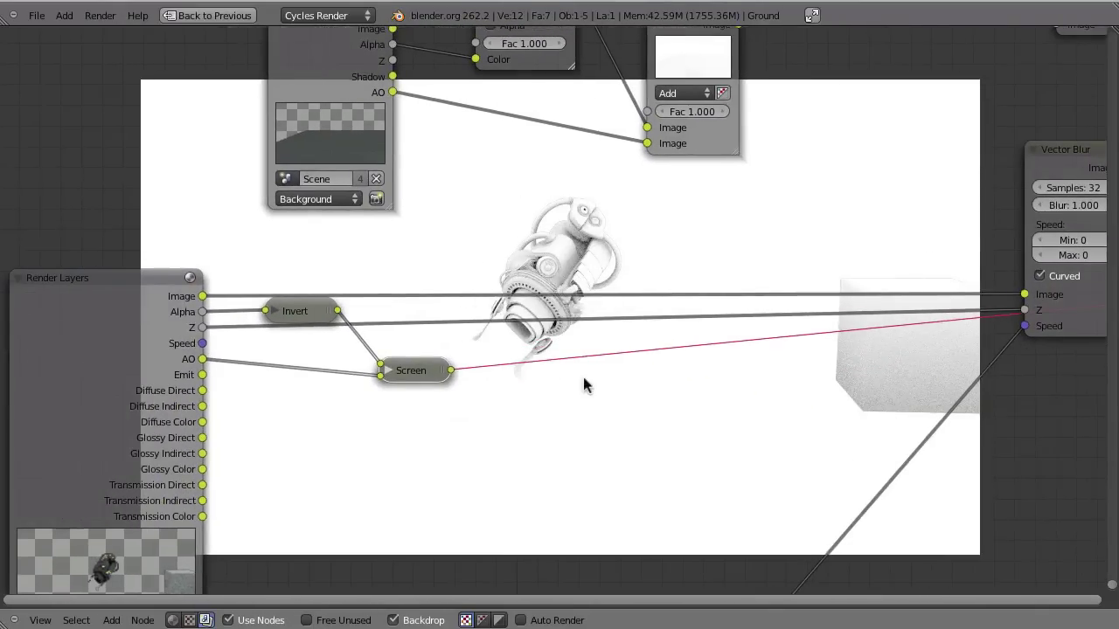
Add another Mix color node between the Screen node and the Vector Blur node
{"action": "key", "text": "shift+a"}
{"action": "mouse_move", "coordinate": [568, 378]}
{"action": "left_click", "coordinate": [644, 394]}
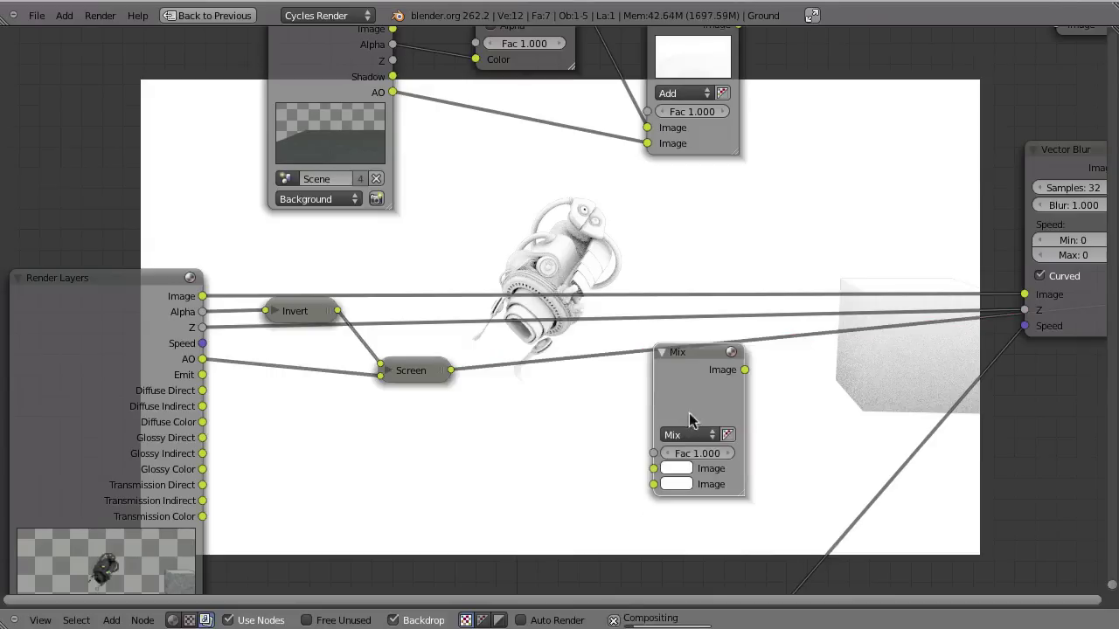
Feed the foreground image and the Screen node's output into the new Mix node and set its blend type to Multiply
{"action": "left_click_drag", "start_coordinate": [202, 296], "coordinate": [654, 469]}
{"action": "left_click_drag", "start_coordinate": [673, 402], "coordinate": [625, 279]}
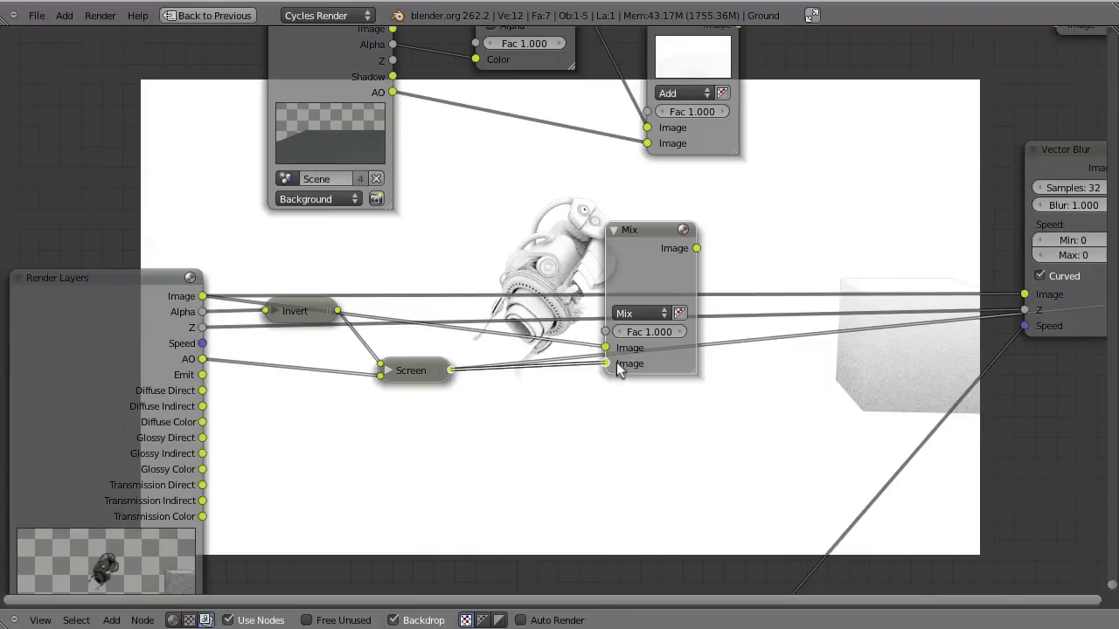
{"action": "left_click", "coordinate": [626, 313]}
{"action": "left_click", "coordinate": [633, 364]}
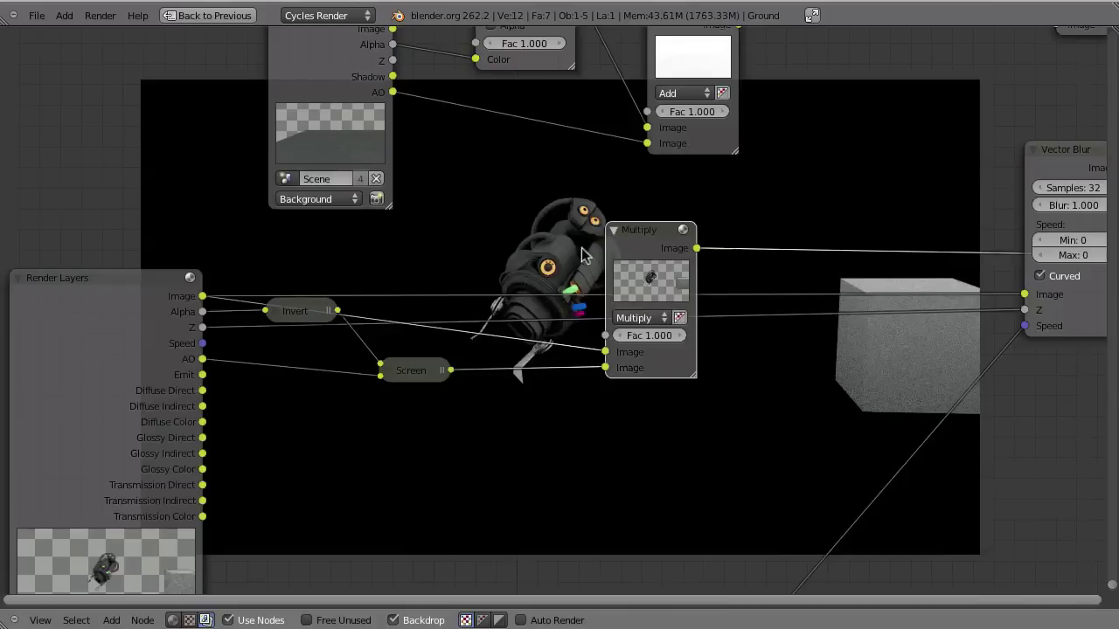
Compare the foreground render with and without the multiplied ambient occlusion in the backdrop
{"action": "middle_click_drag", "start_coordinate": [481, 291], "coordinate": [517, 374]}
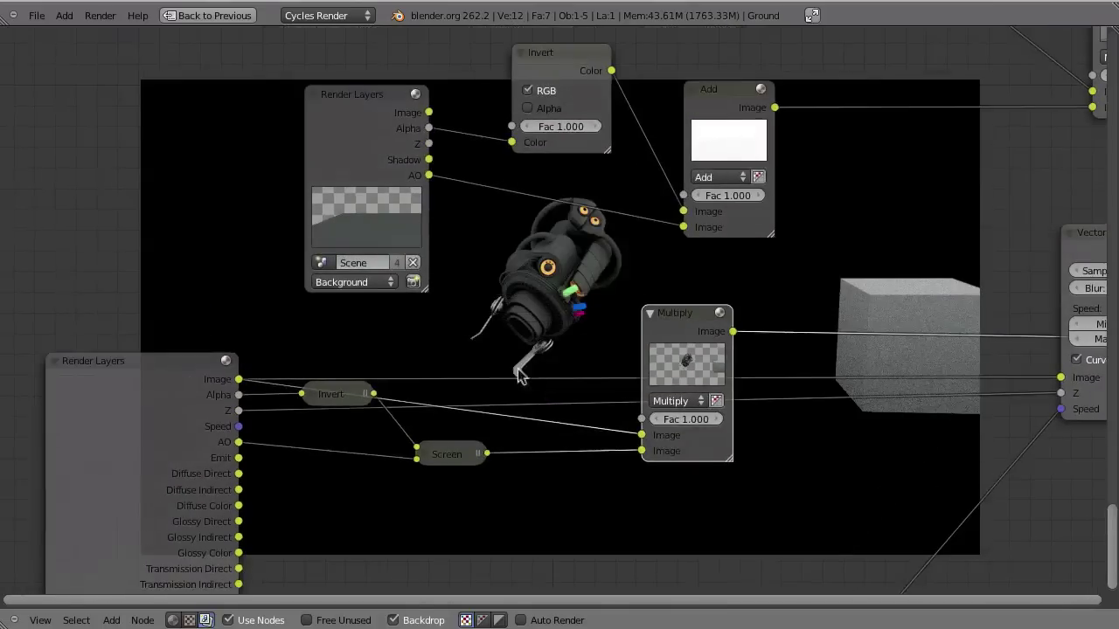
{"action": "key", "text": "ctrl+z"}
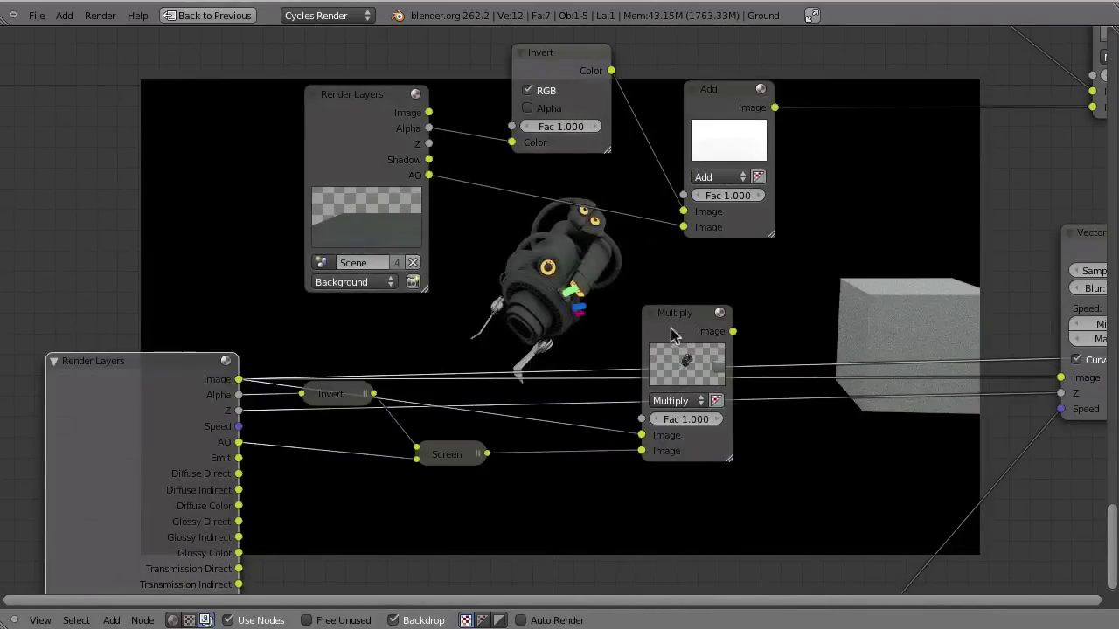
{"action": "key", "text": "ctrl+shift+z"}
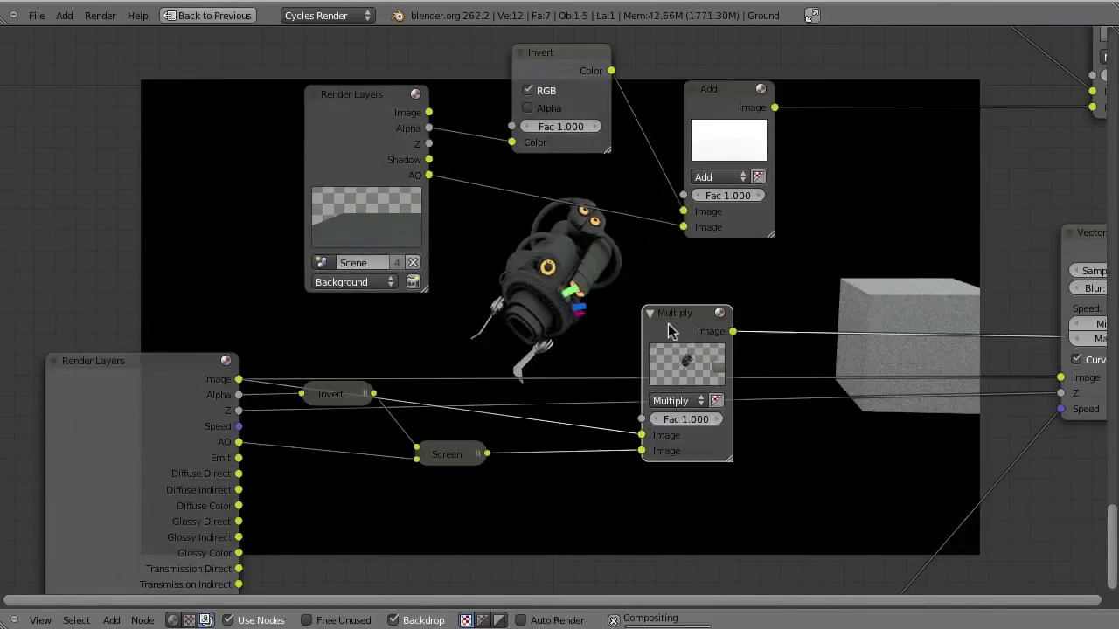
{"action": "key", "text": "ctrl+z"}
{"action": "key", "text": "ctrl+z"}
Insert a ColorRamp node between the Screen and Multiply nodes and preview the ambient occlusion through it
{"action": "key", "text": "shift+a"}
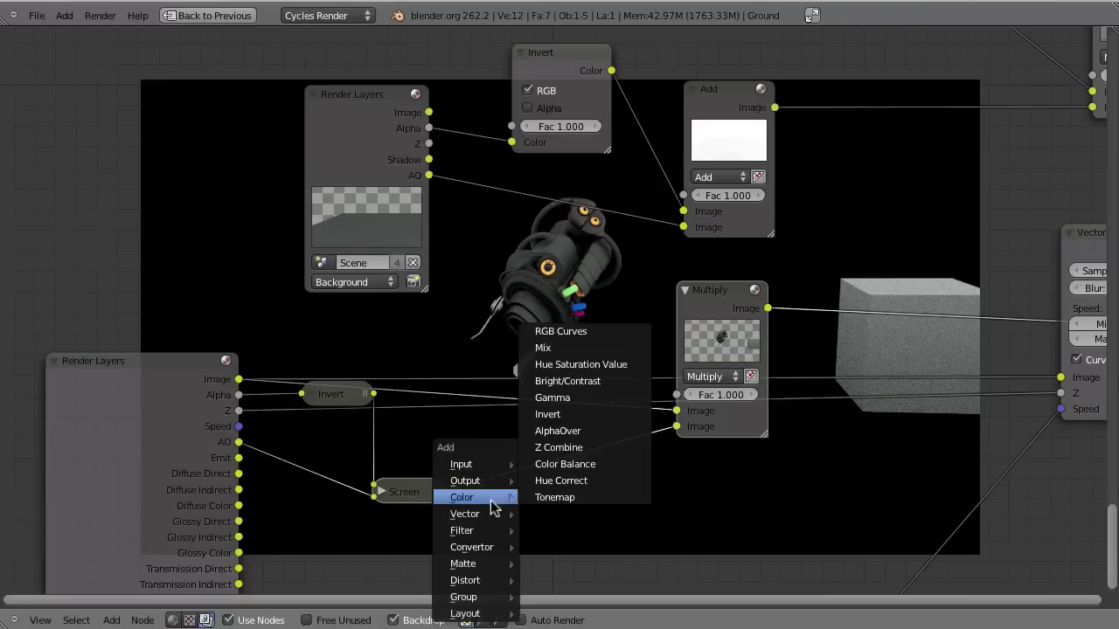
{"action": "mouse_move", "coordinate": [498, 547]}
{"action": "left_click", "coordinate": [600, 339]}
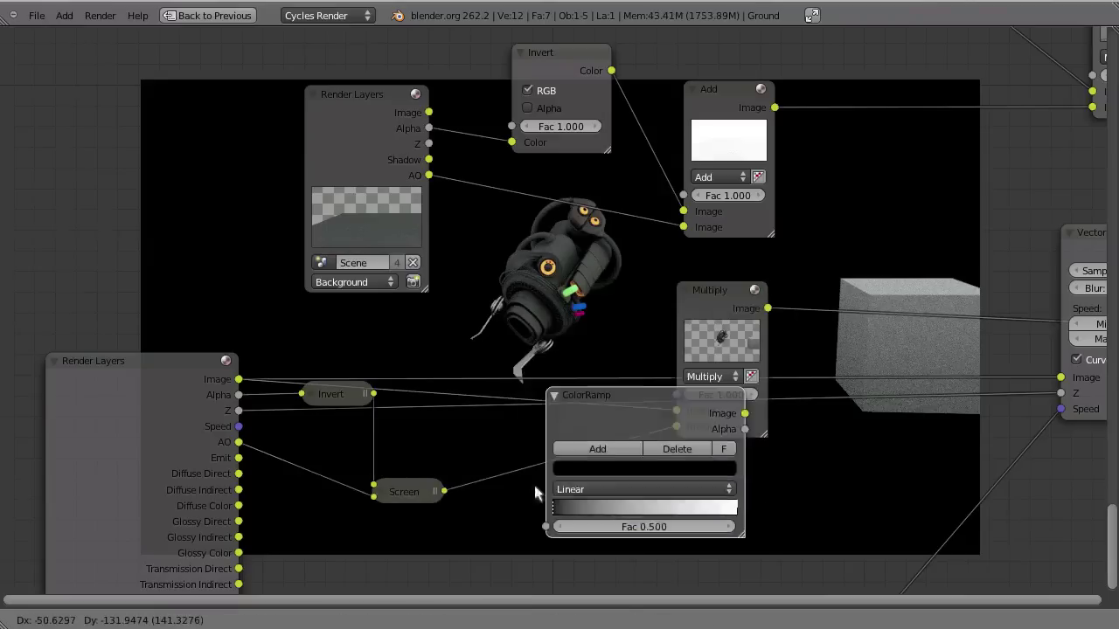
{"action": "left_click", "coordinate": [454, 562]}
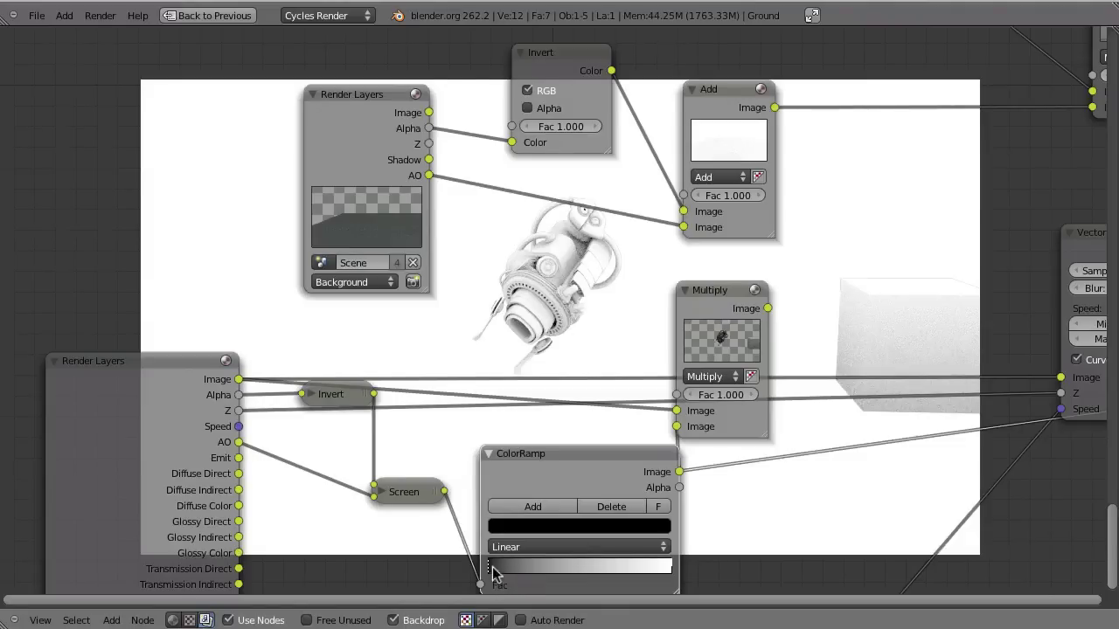
Increase the ambient occlusion contrast by moving the ColorRamp's black and white stops inward
{"action": "left_click_drag", "start_coordinate": [492, 566], "coordinate": [510, 567]}
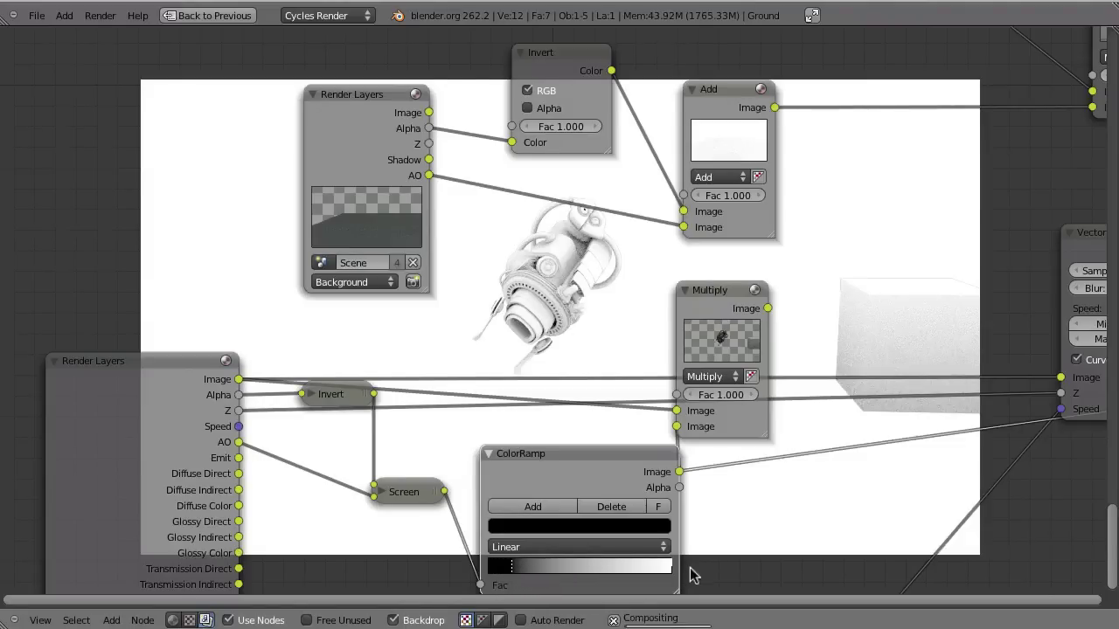
{"action": "left_click_drag", "start_coordinate": [670, 566], "coordinate": [590, 572]}
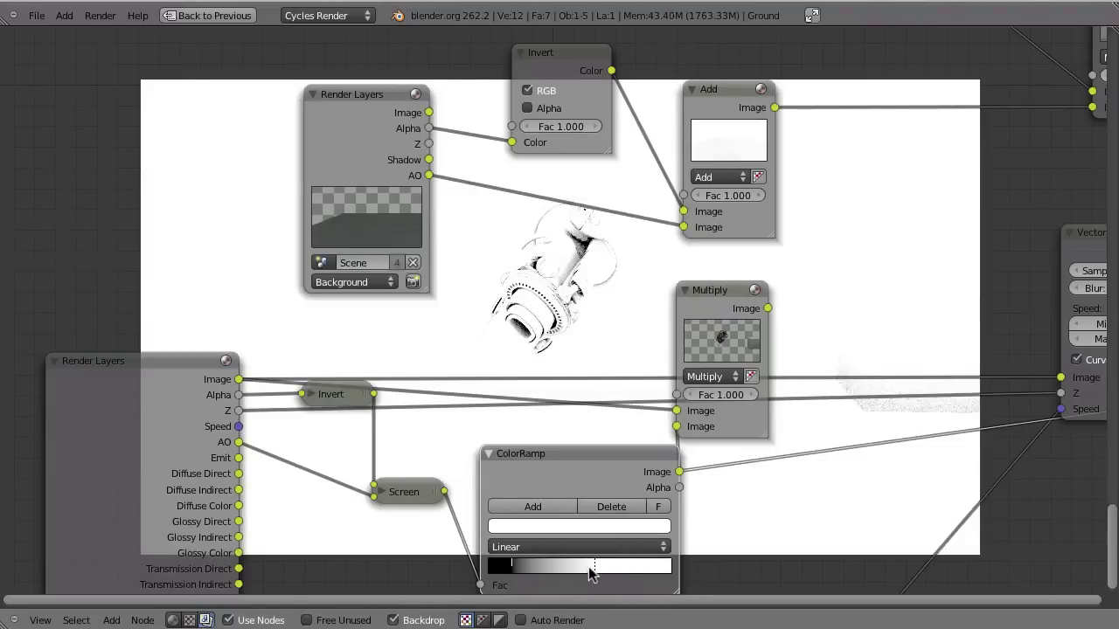
{"action": "left_click_drag", "start_coordinate": [526, 471], "coordinate": [492, 474]}
{"action": "left_click_drag", "start_coordinate": [560, 574], "coordinate": [571, 574]}
{"action": "left_click_drag", "start_coordinate": [472, 572], "coordinate": [462, 576]}
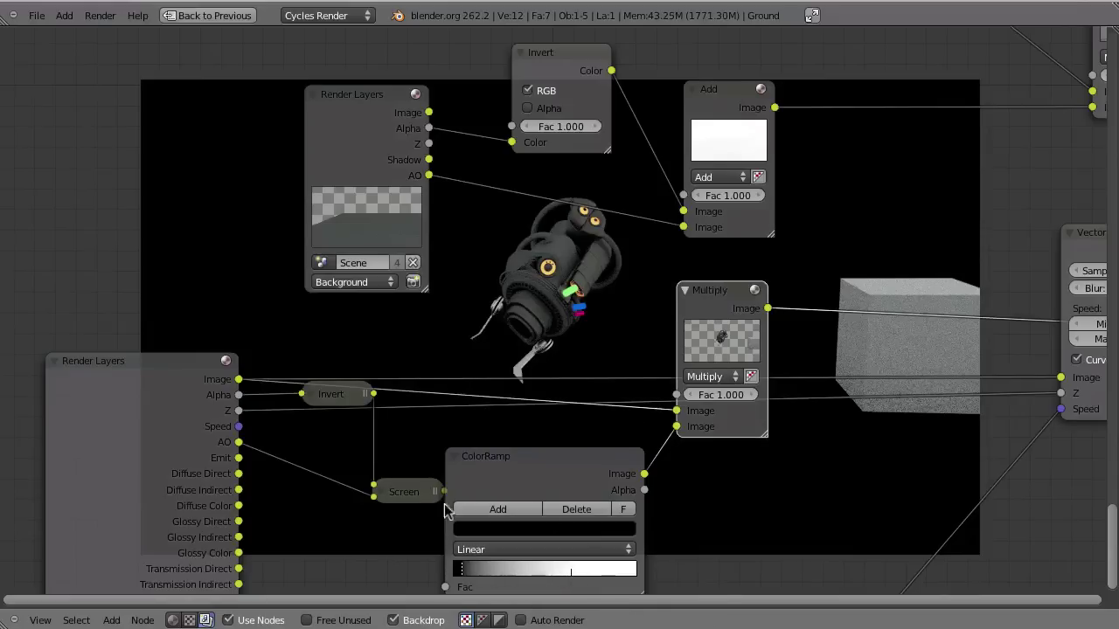
Collapse the ColorRamp and Multiply nodes and arrange them compactly beside the Screen node
{"action": "left_click_drag", "start_coordinate": [429, 494], "coordinate": [413, 490]}
{"action": "left_click", "coordinate": [456, 455]}
{"action": "left_click_drag", "start_coordinate": [712, 316], "coordinate": [657, 358]}
{"action": "left_click", "coordinate": [655, 303]}
{"action": "middle_click_drag", "start_coordinate": [656, 359], "coordinate": [741, 303]}
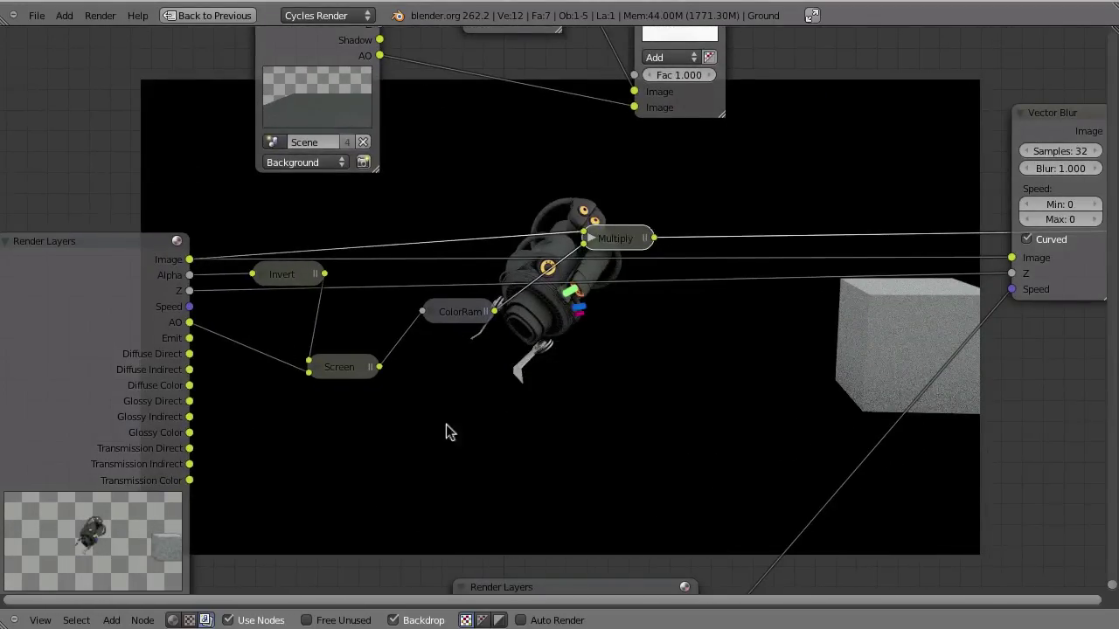
Add a Blur filter node below the ColorRamp, connect the foreground Emit pass to it, and preview its output
{"action": "key", "text": "shift+a"}
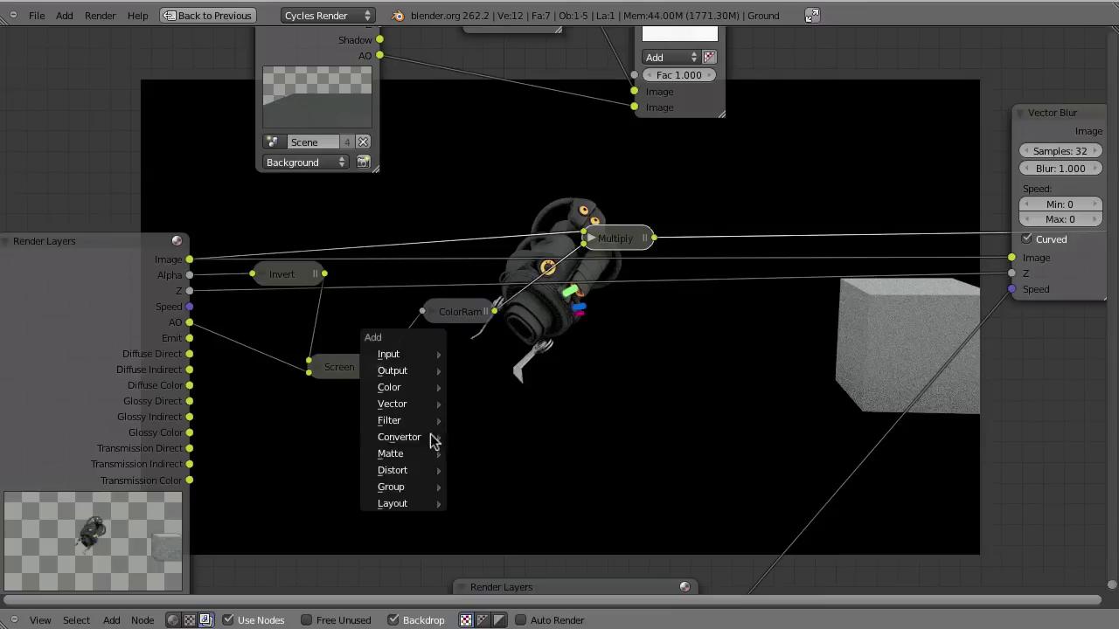
{"action": "mouse_move", "coordinate": [392, 427]}
{"action": "left_click", "coordinate": [505, 437]}
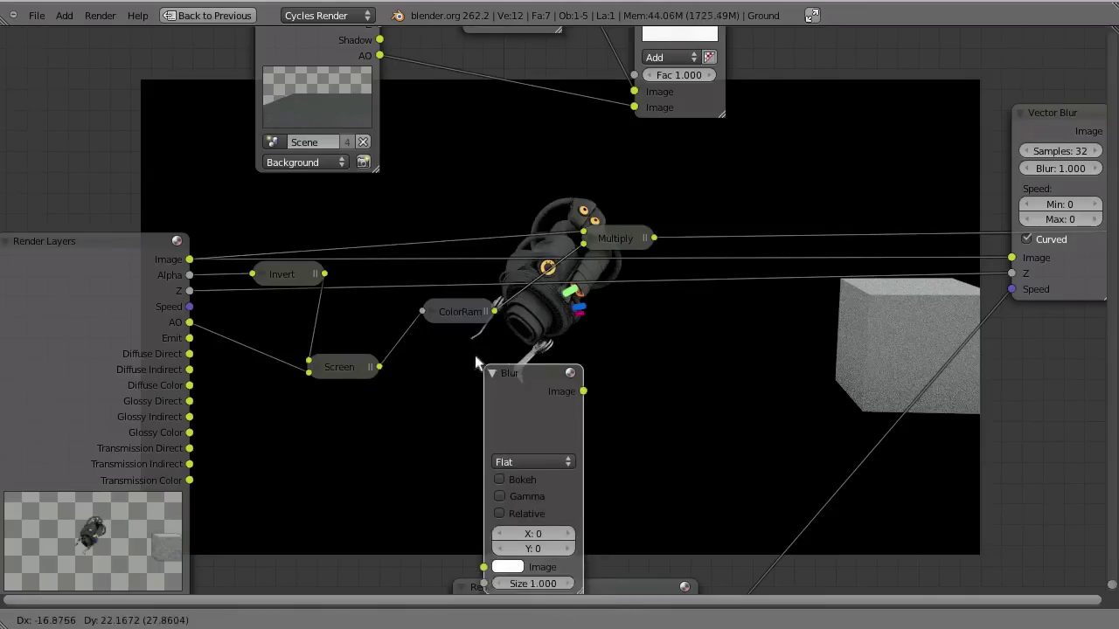
{"action": "left_click", "coordinate": [476, 352]}
{"action": "left_click_drag", "start_coordinate": [189, 339], "coordinate": [464, 535]}
{"action": "left_click_drag", "start_coordinate": [478, 368], "coordinate": [509, 347]}
Set the Blur node to Fast Gaussian and enter its X and Y blur sizes
{"action": "left_click", "coordinate": [521, 424]}
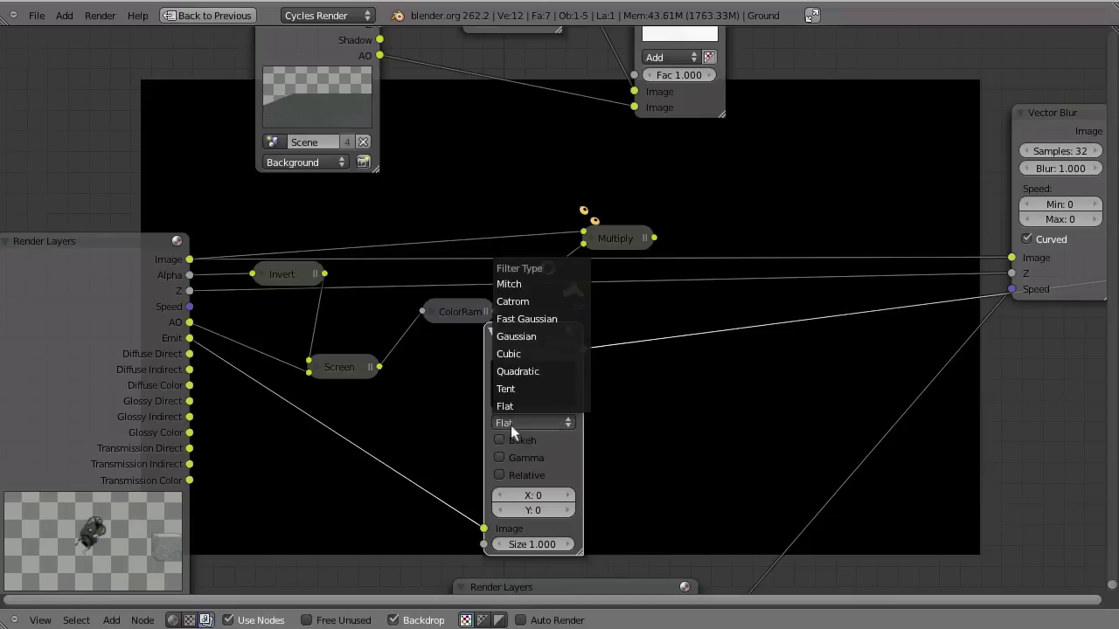
{"action": "left_click", "coordinate": [526, 319]}
{"action": "left_click", "coordinate": [535, 463]}
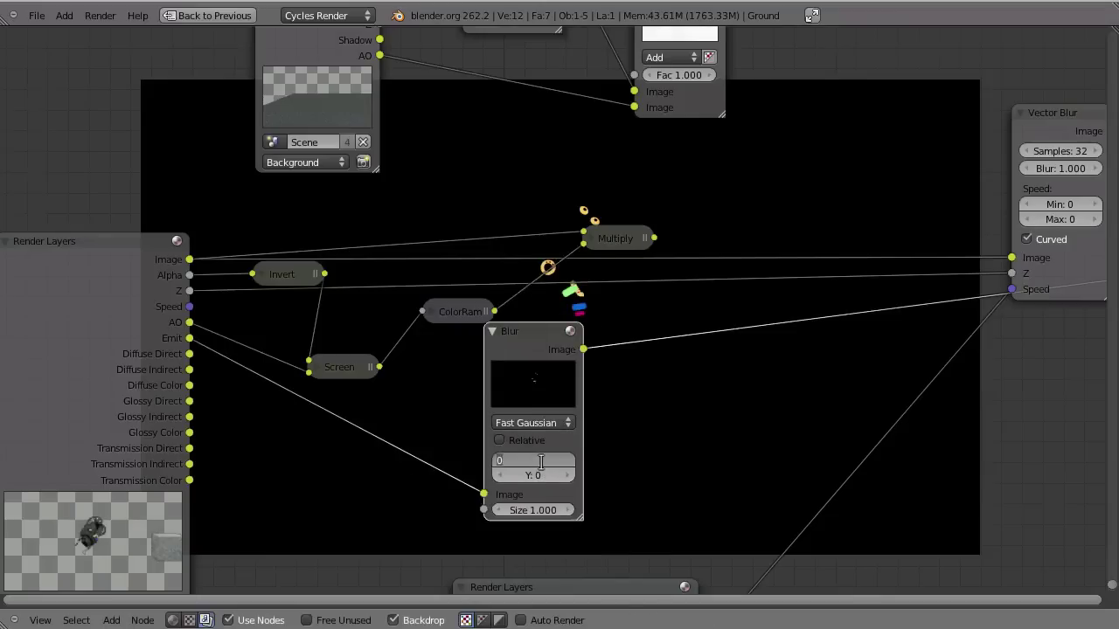
{"action": "key", "text": "Tab"}
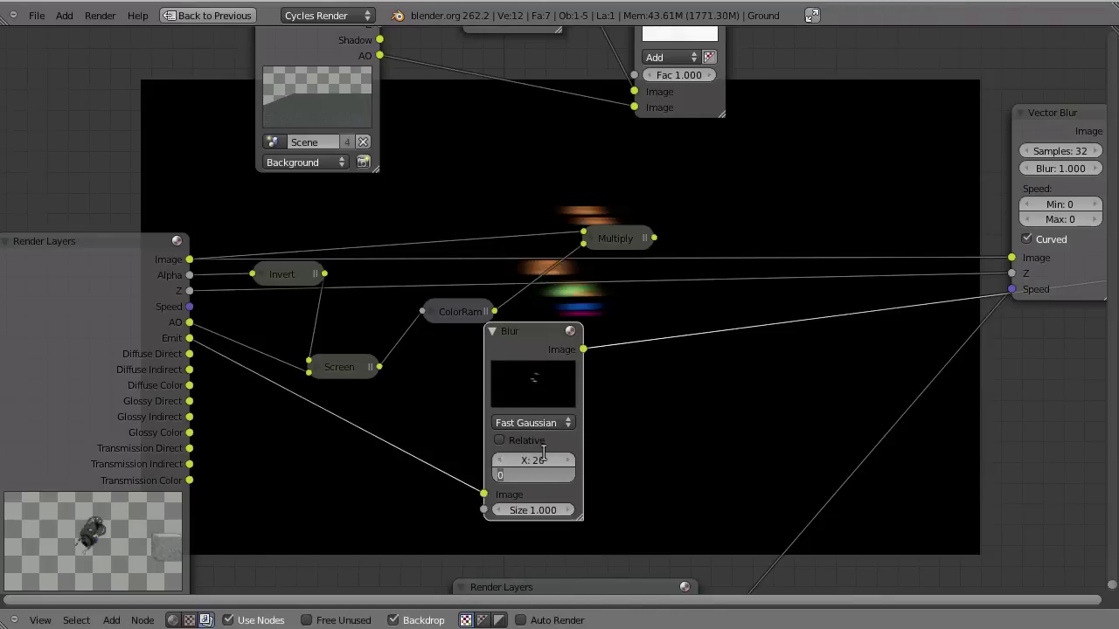
{"action": "key", "text": "Return"}
Collapse the Blur node and place it below the ColorRamp node
{"action": "middle_click_drag", "start_coordinate": [679, 379], "coordinate": [553, 330]}
{"action": "left_click_drag", "start_coordinate": [422, 285], "coordinate": [446, 291]}
{"action": "key", "text": "h"}
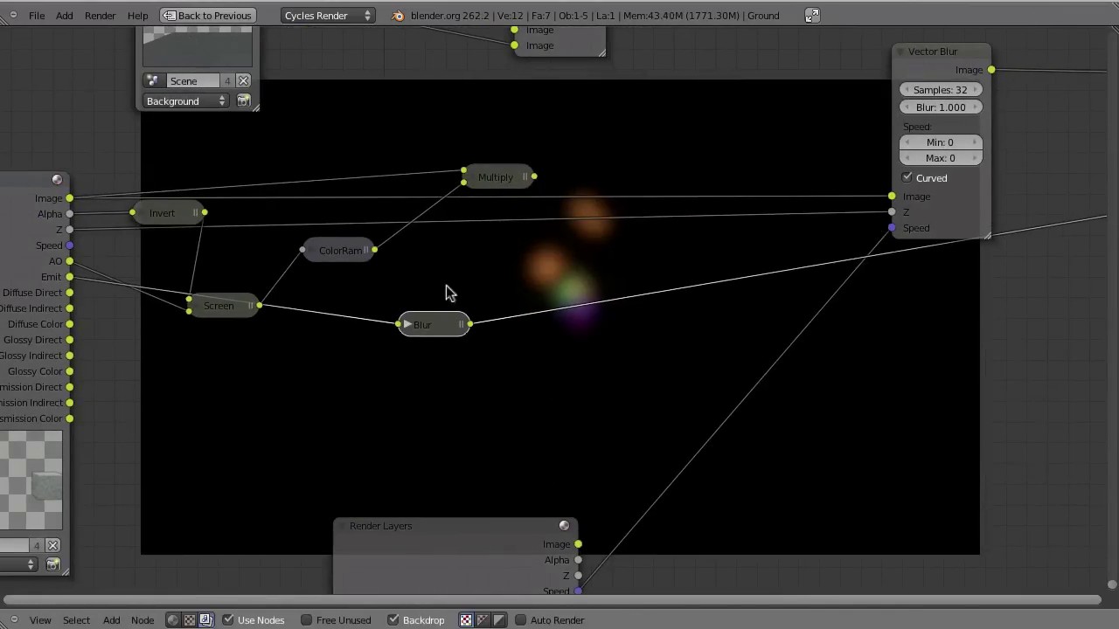
Route the Multiply result into the Vector Blur node's Image input and move the Vector Blur node closer to it
{"action": "left_click_drag", "start_coordinate": [496, 176], "coordinate": [458, 201]}
{"action": "middle_click_drag", "start_coordinate": [627, 260], "coordinate": [303, 269]}
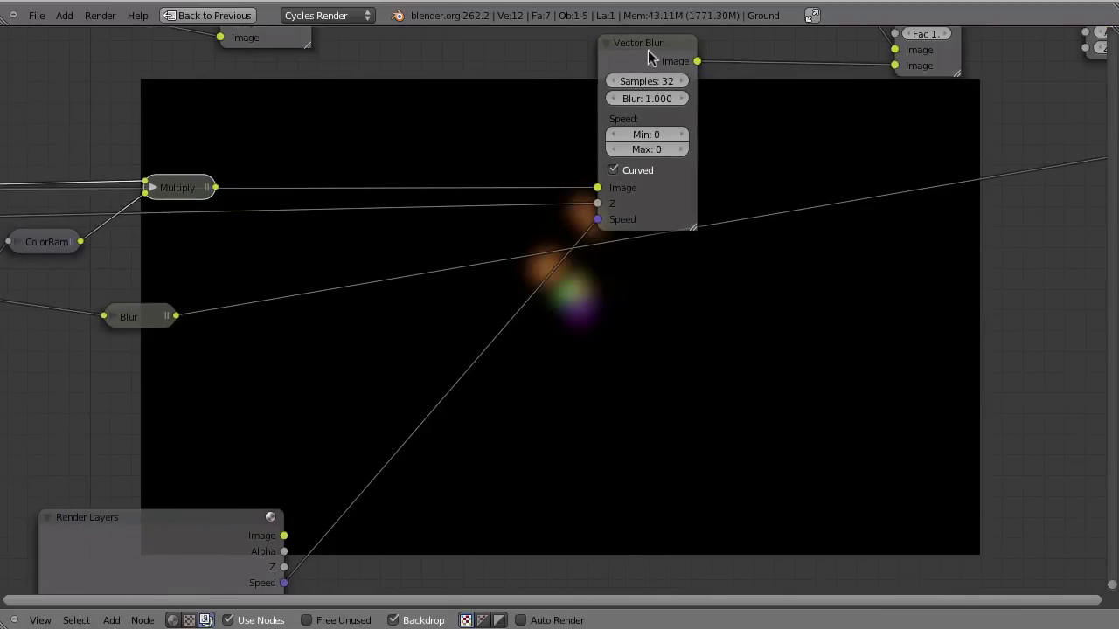
{"action": "left_click_drag", "start_coordinate": [648, 67], "coordinate": [376, 107]}
{"action": "left_click_drag", "start_coordinate": [173, 194], "coordinate": [143, 184]}
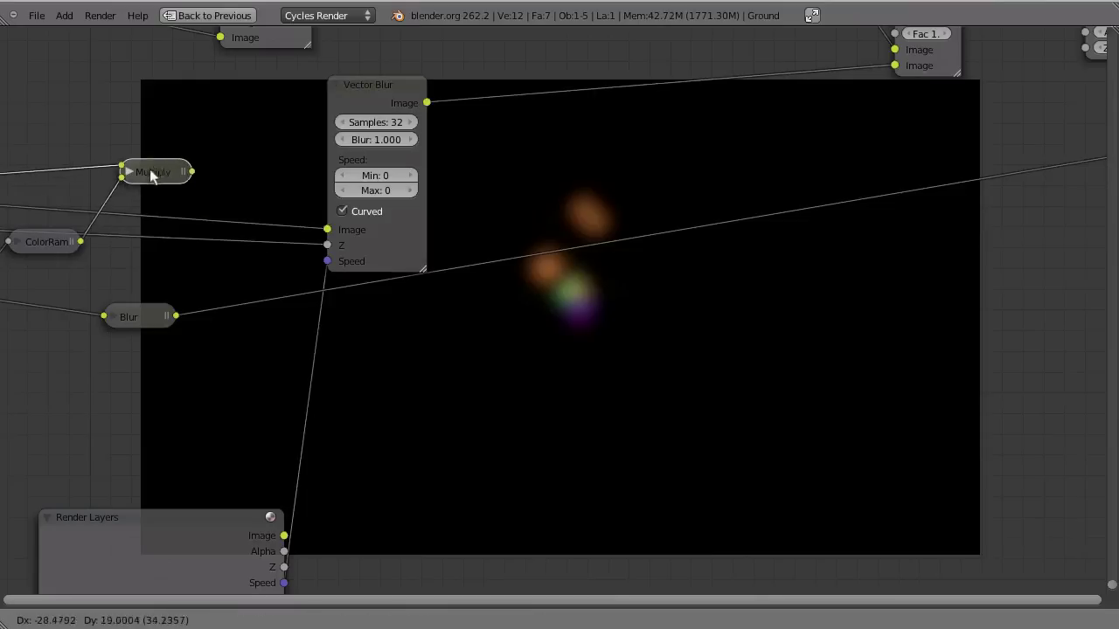
Preview the Vector Blur output in the backdrop and move the collapsed Blur node further down
{"action": "middle_click_drag", "start_coordinate": [160, 210], "coordinate": [405, 290]}
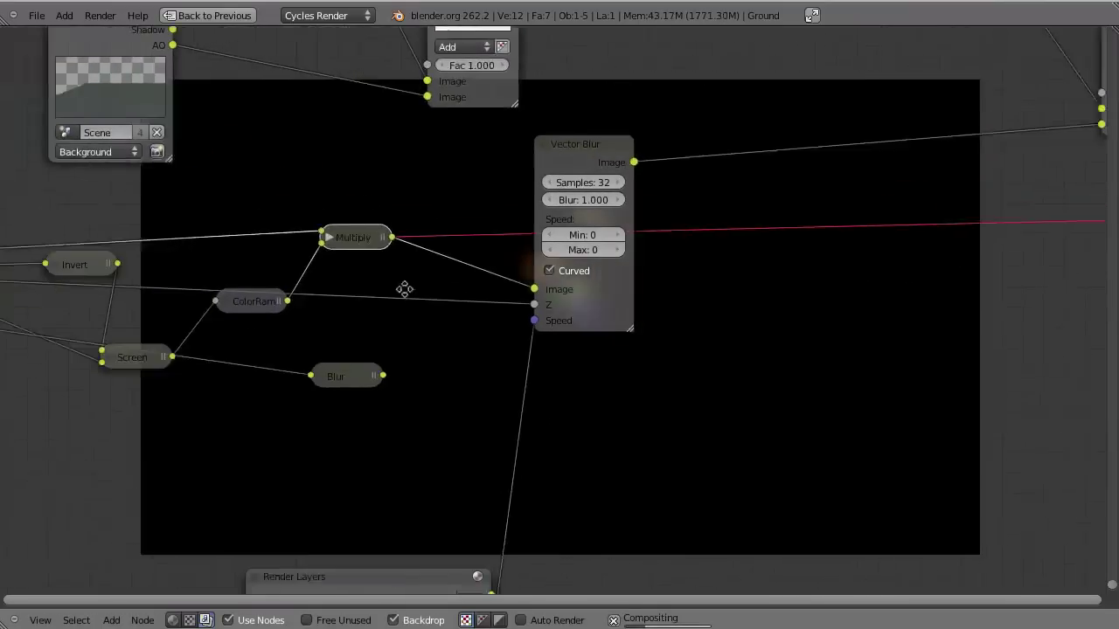
{"action": "left_click_drag", "start_coordinate": [364, 256], "coordinate": [364, 271]}
{"action": "middle_click_drag", "start_coordinate": [599, 153], "coordinate": [583, 291]}
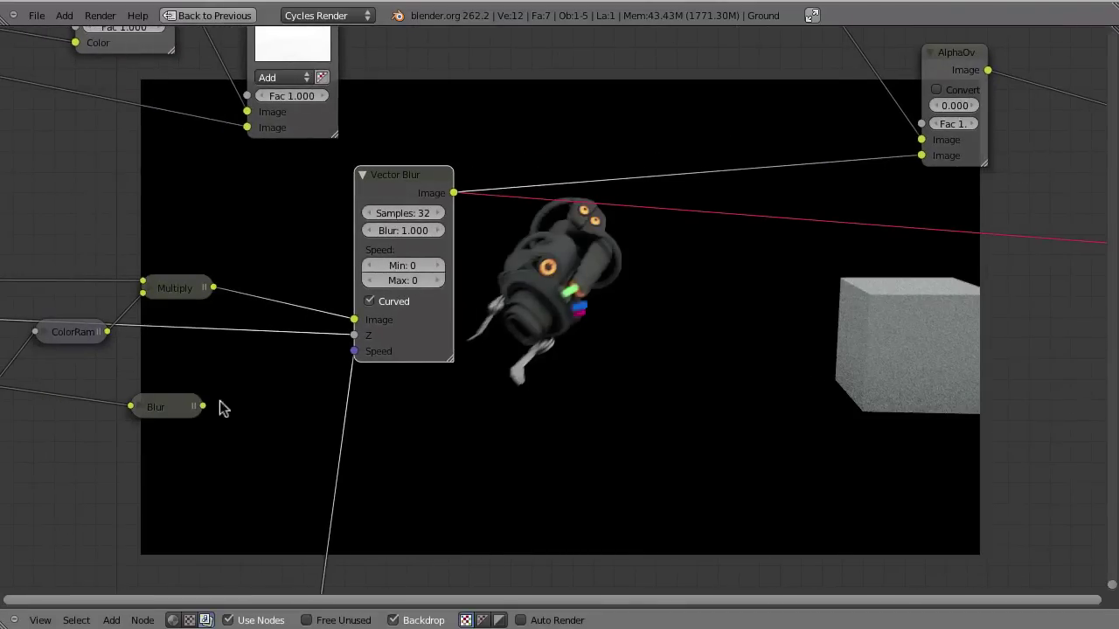
{"action": "left_click_drag", "start_coordinate": [182, 419], "coordinate": [191, 454]}
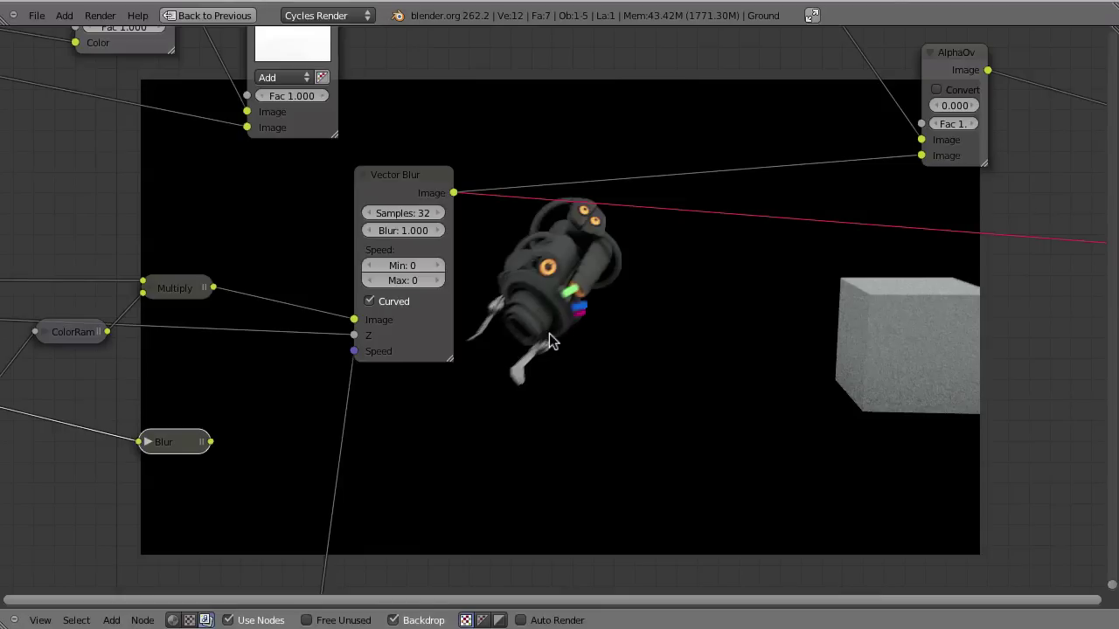
Insert a Mix color node on the link between the Vector Blur and AlphaOver nodes
{"action": "key", "text": "shift+a"}
{"action": "mouse_move", "coordinate": [507, 300]}
{"action": "left_click", "coordinate": [596, 319]}
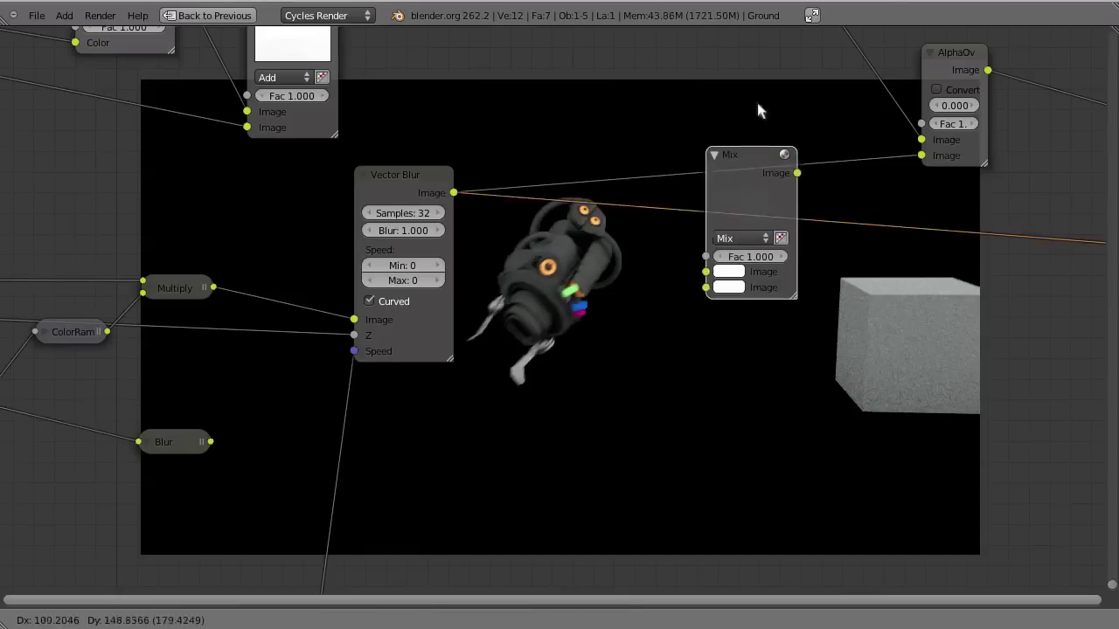
{"action": "left_click", "coordinate": [709, 95]}
{"action": "left_click_drag", "start_coordinate": [709, 95], "coordinate": [592, 330]}
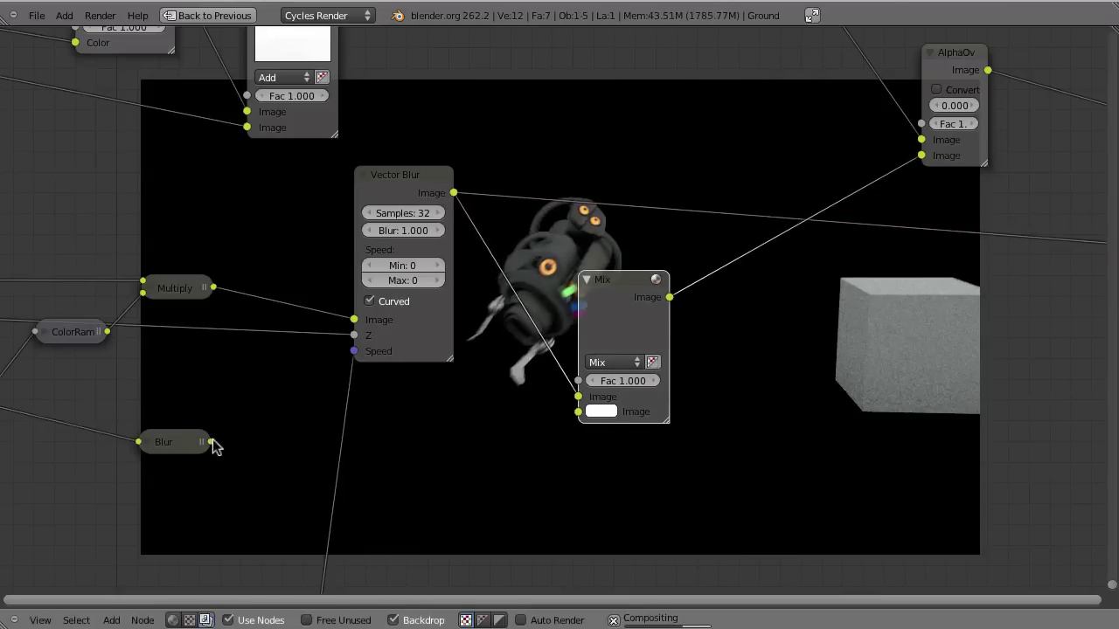
Connect the blurred emission to the Mix node's second Image input and set its blend type to Screen
{"action": "left_click_drag", "start_coordinate": [210, 441], "coordinate": [568, 430]}
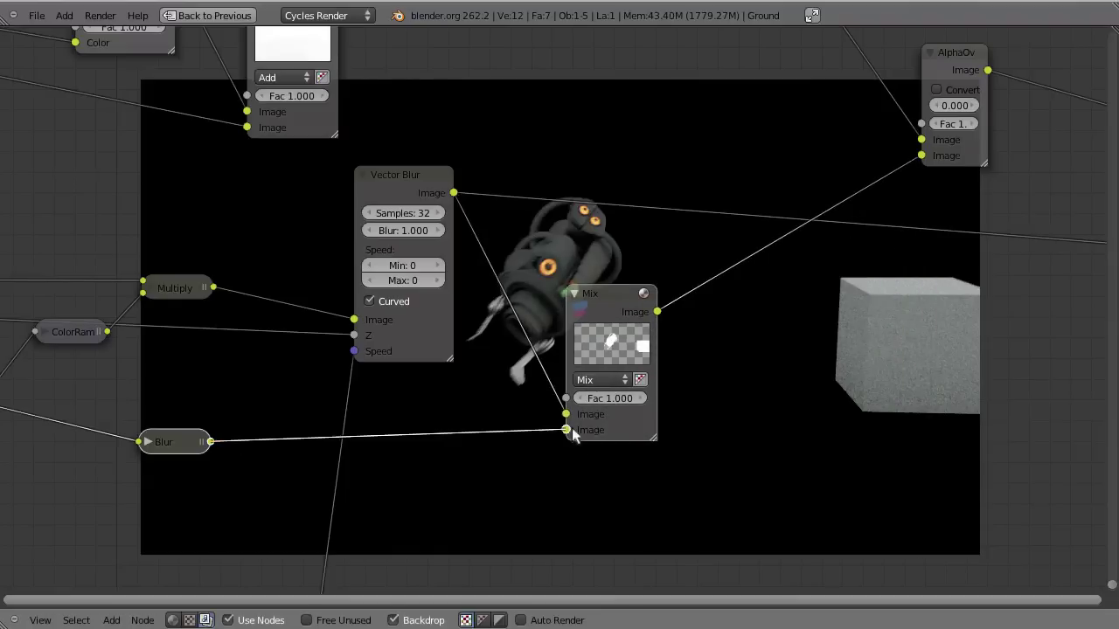
{"action": "left_click", "coordinate": [599, 379]}
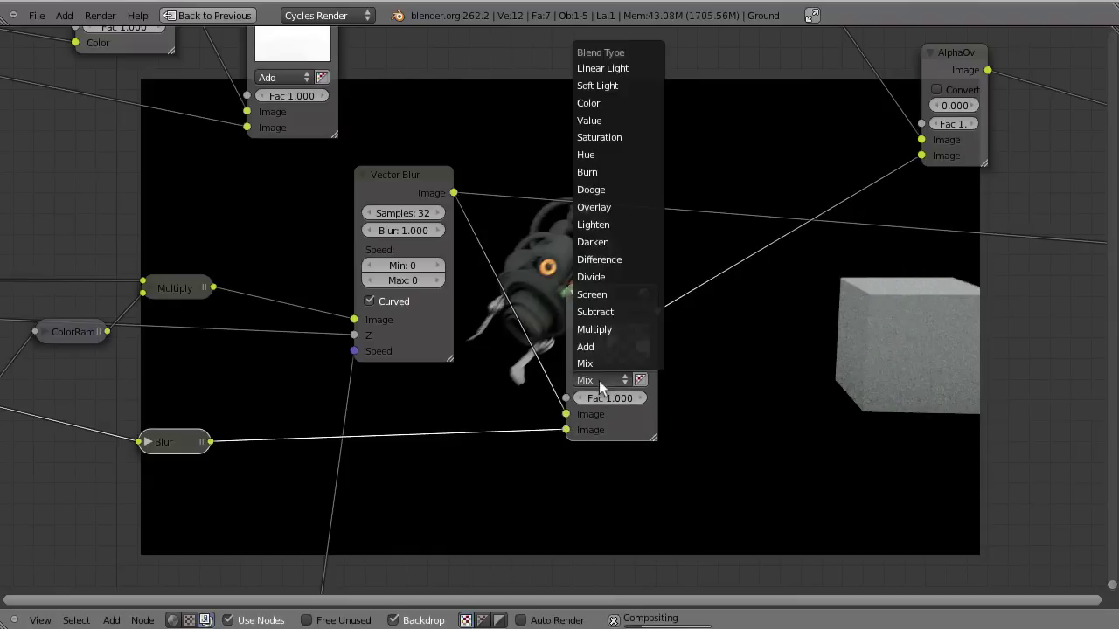
{"action": "left_click", "coordinate": [593, 295]}
Preview the AlphaOver composite and reposition the Screen node to make room after the Vector Blur node
{"action": "middle_click_drag", "start_coordinate": [719, 300], "coordinate": [475, 400]}
{"action": "key", "text": "g"}
{"action": "left_click", "coordinate": [430, 344]}
{"action": "scroll", "coordinate": [475, 399], "scroll_direction": "down", "scroll_amount": 2}
{"action": "middle_click_drag", "start_coordinate": [502, 310], "coordinate": [860, 315]}
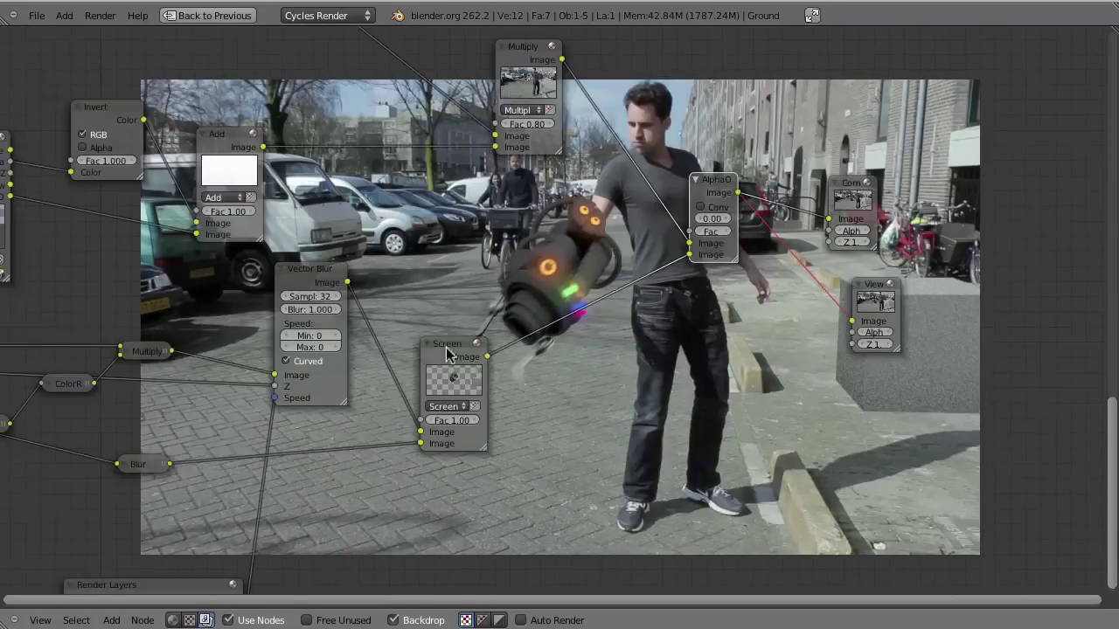
{"action": "key", "text": "g"}
{"action": "left_click", "coordinate": [625, 362]}
Insert an RGB Curves node between the Vector Blur and Screen nodes and raise the curve's midpoint slightly
{"action": "key", "text": "shift+a"}
{"action": "mouse_move", "coordinate": [332, 327]}
{"action": "left_click", "coordinate": [450, 328]}
{"action": "left_click", "coordinate": [426, 225]}
{"action": "middle_click_drag", "start_coordinate": [599, 332], "coordinate": [742, 402]}
{"action": "left_click_drag", "start_coordinate": [604, 408], "coordinate": [605, 400]}
{"action": "middle_click_drag", "start_coordinate": [677, 404], "coordinate": [504, 426]}
{"action": "scroll", "coordinate": [645, 423], "scroll_direction": "down", "scroll_amount": 2}
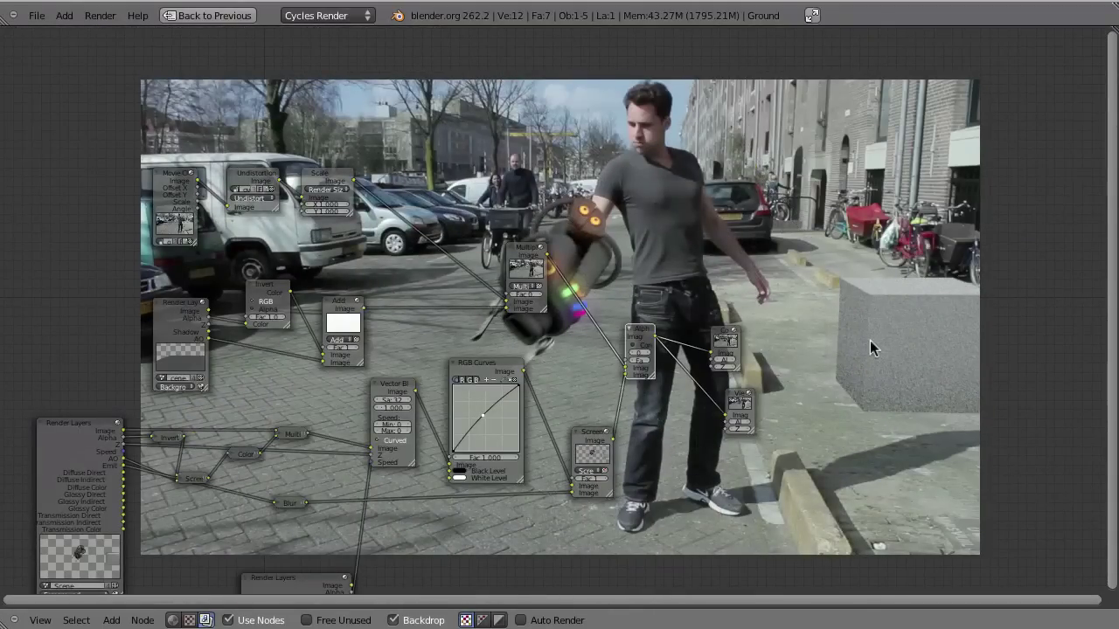
Restore the full layout, maximize the 3D camera view, and delete the cube beside the man
{"action": "key", "text": "ctrl+Up"}
{"action": "key", "text": "space"}
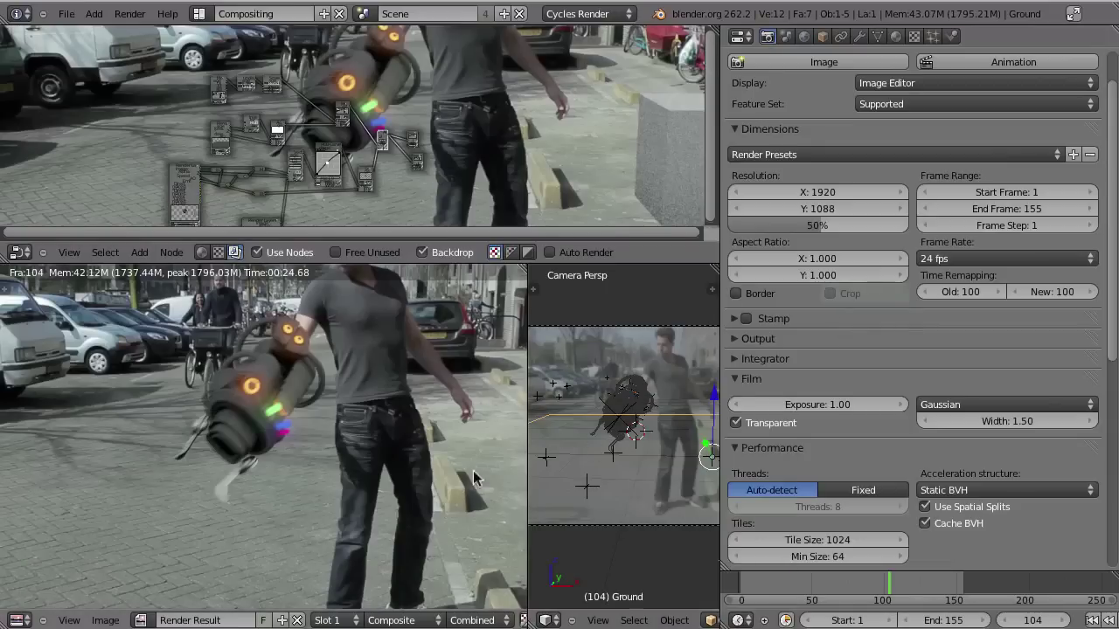
{"action": "key", "text": "ctrl+Up"}
{"action": "right_click", "coordinate": [999, 332]}
{"action": "right_click", "coordinate": [999, 332]}
{"action": "key", "text": "x"}
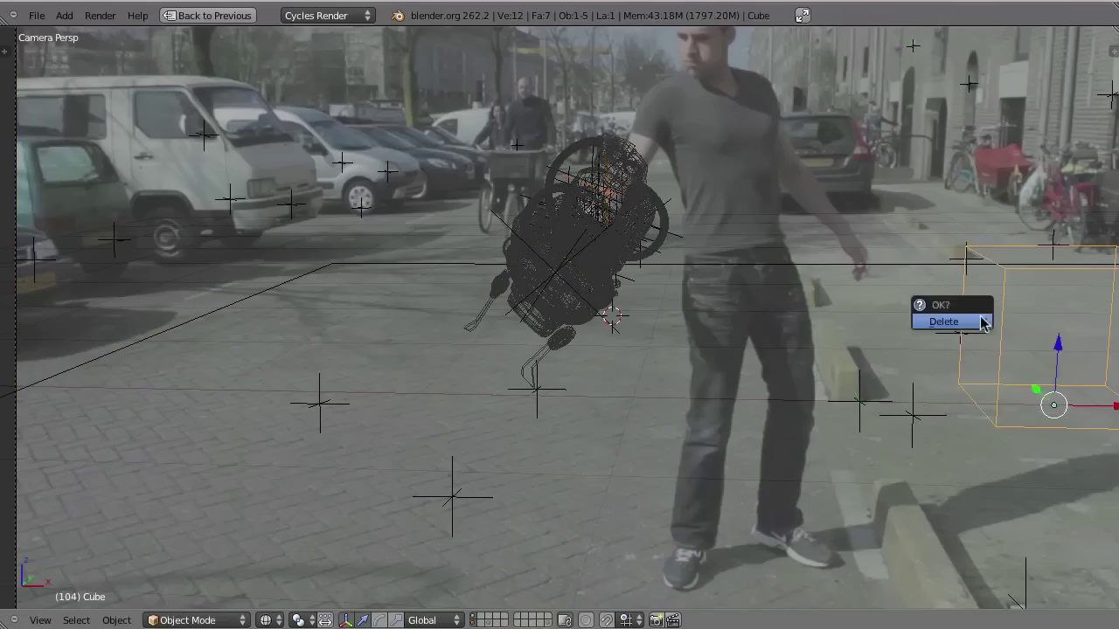
{"action": "left_click", "coordinate": [948, 320]}
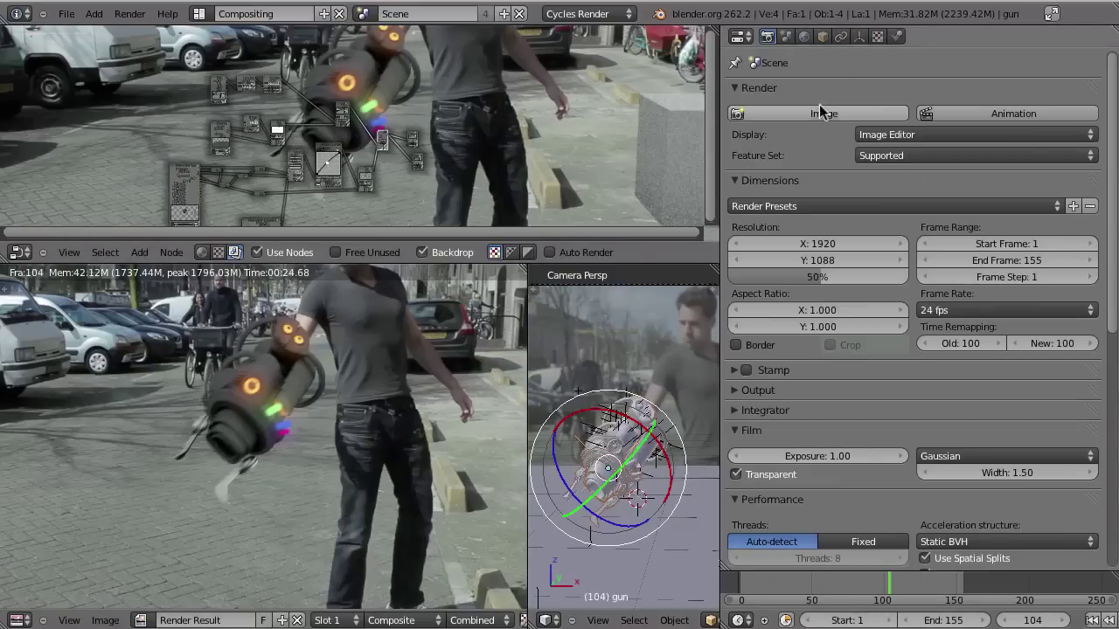
Render frame 104 again, close the render view, and bring up the render layer settings
{"action": "left_click", "coordinate": [822, 112]}
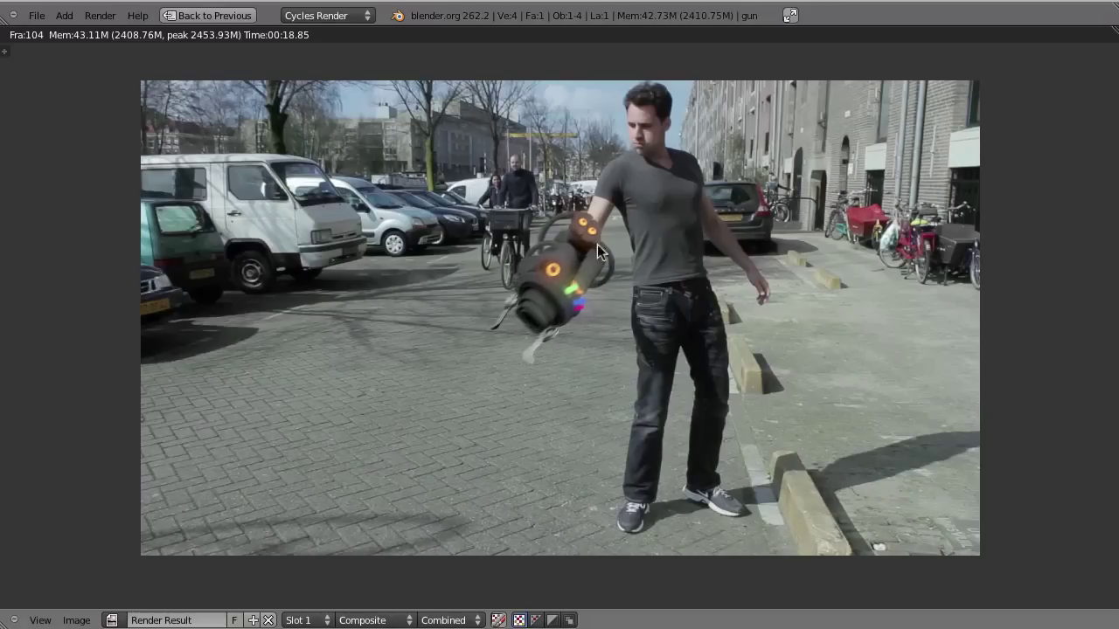
{"action": "key", "text": "Escape"}
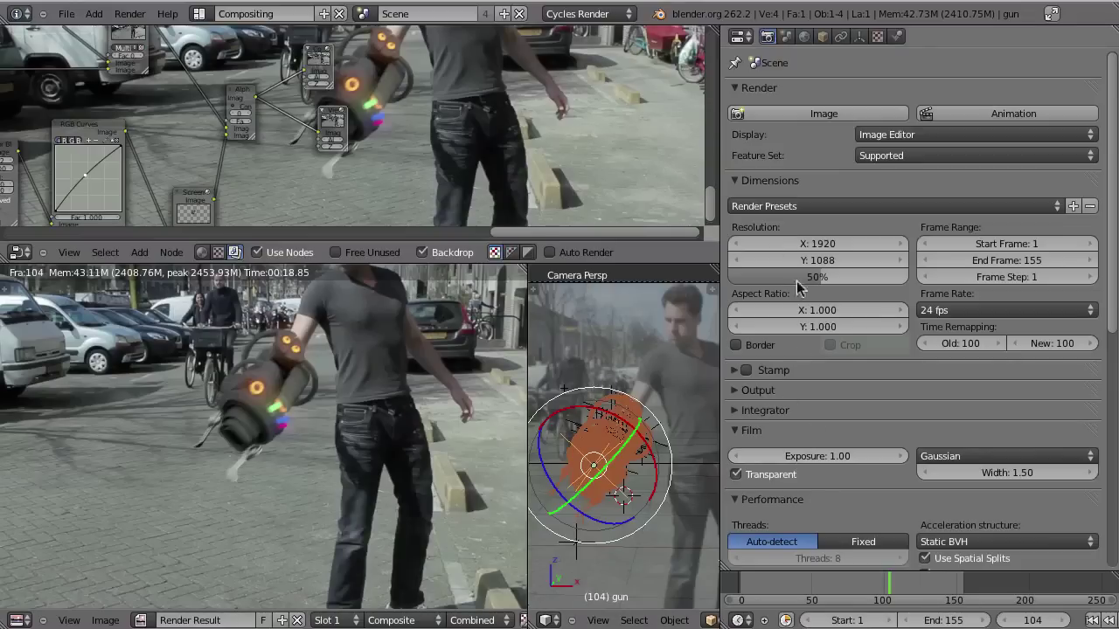
{"action": "scroll", "coordinate": [848, 515], "scroll_direction": "down", "scroll_amount": 12}
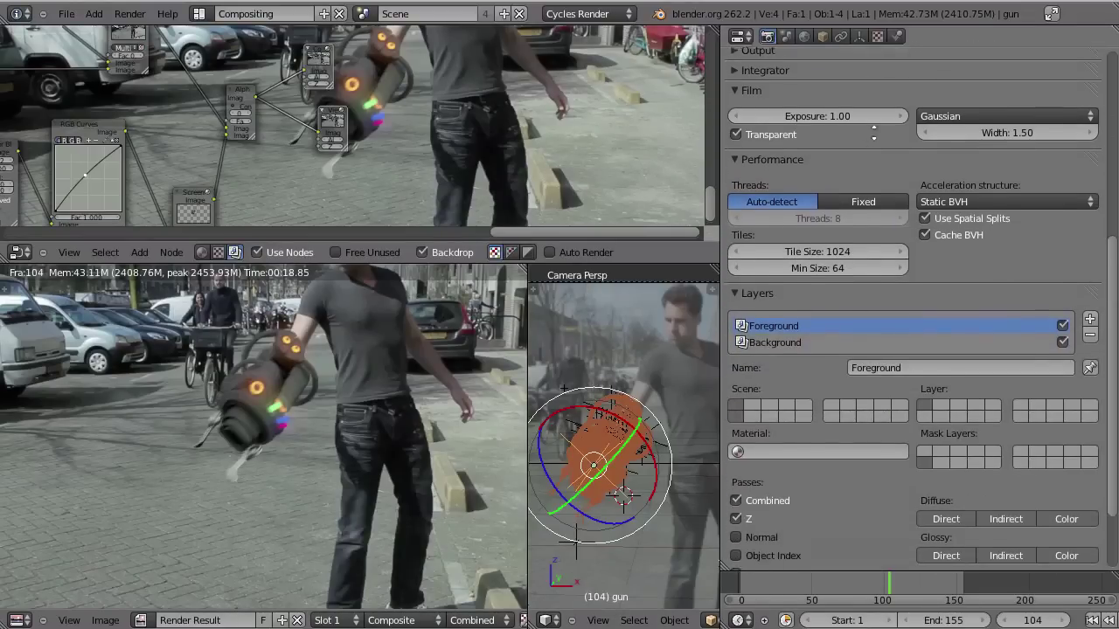
Expand the Integrator settings and set the render samples to 100
{"action": "scroll", "coordinate": [789, 190], "scroll_direction": "up", "scroll_amount": 8}
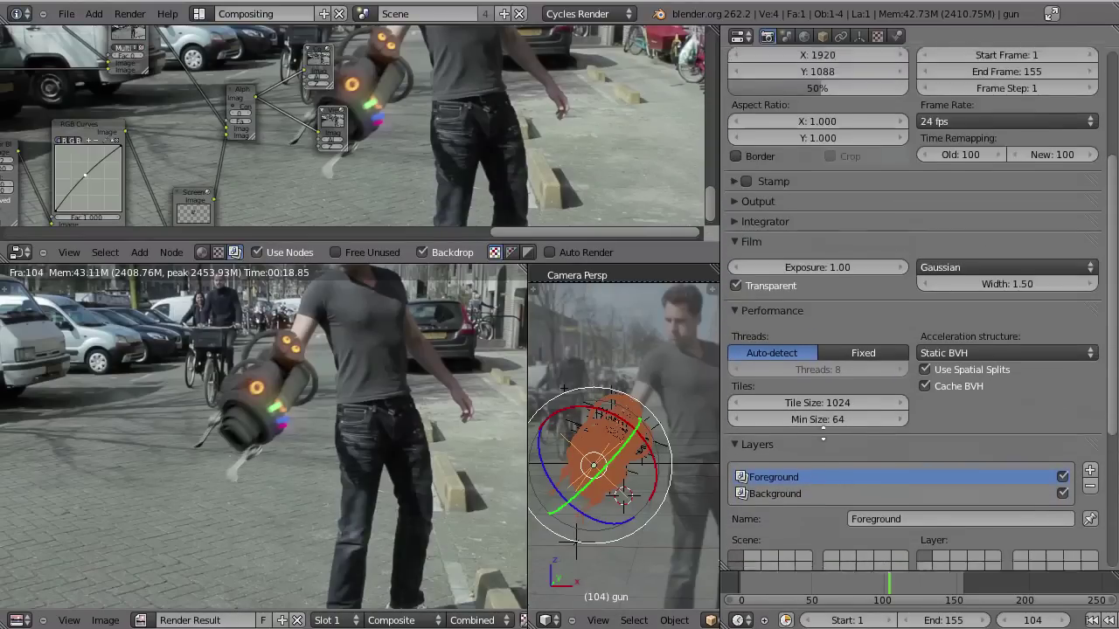
{"action": "left_click", "coordinate": [735, 290]}
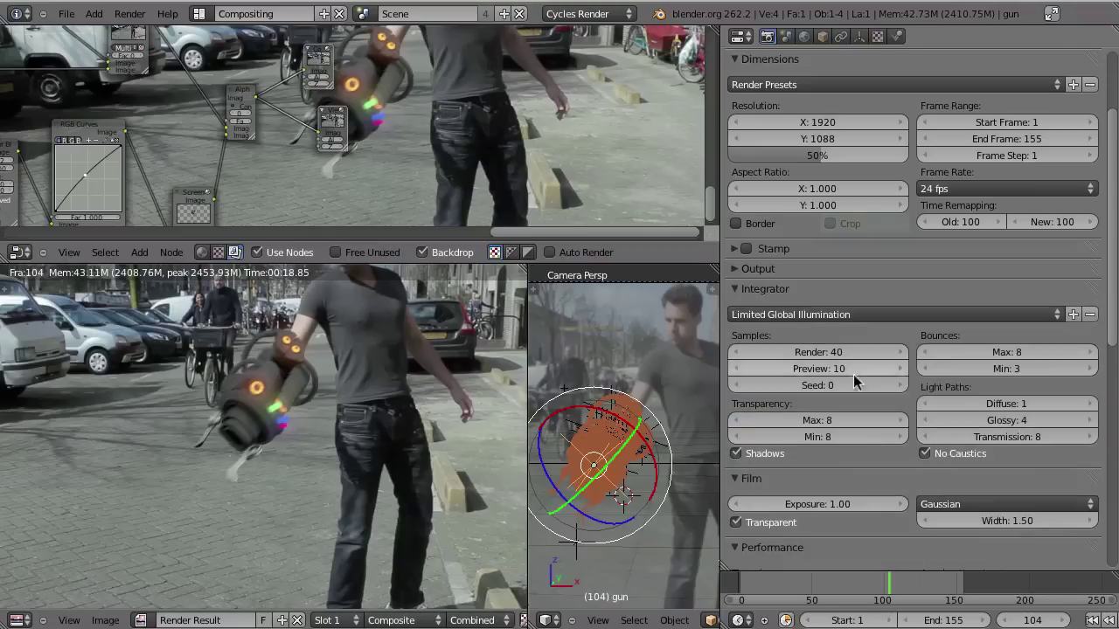
{"action": "left_click", "coordinate": [815, 351]}
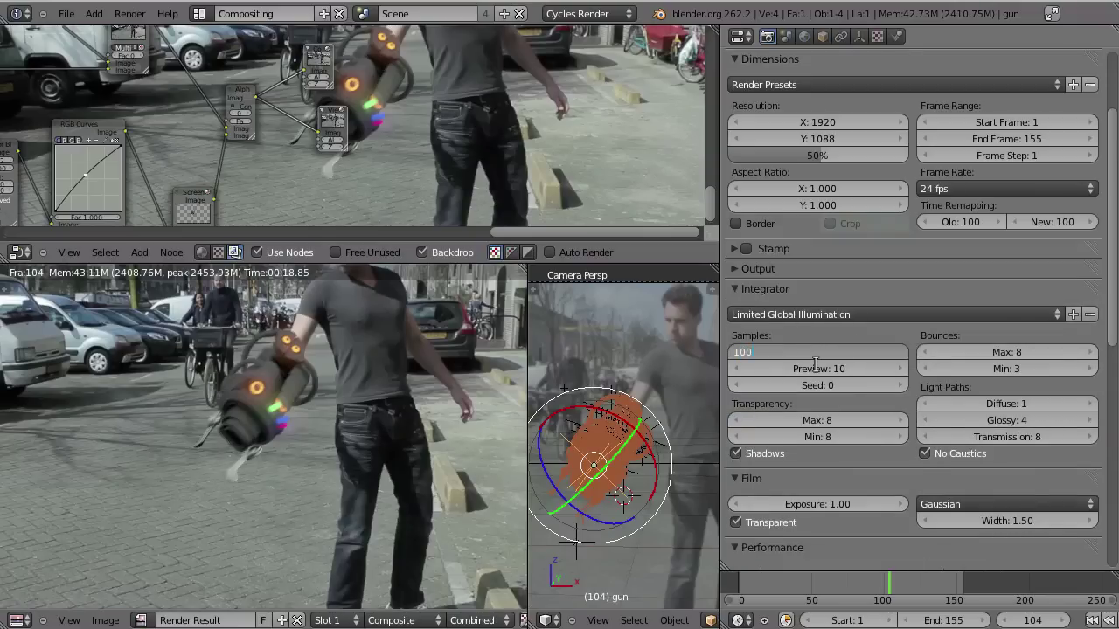
{"action": "key", "text": "Return"}
Apply the HDTV 720p render preset to the scene's dimensions and collapse the Layers settings
{"action": "left_click", "coordinate": [809, 78]}
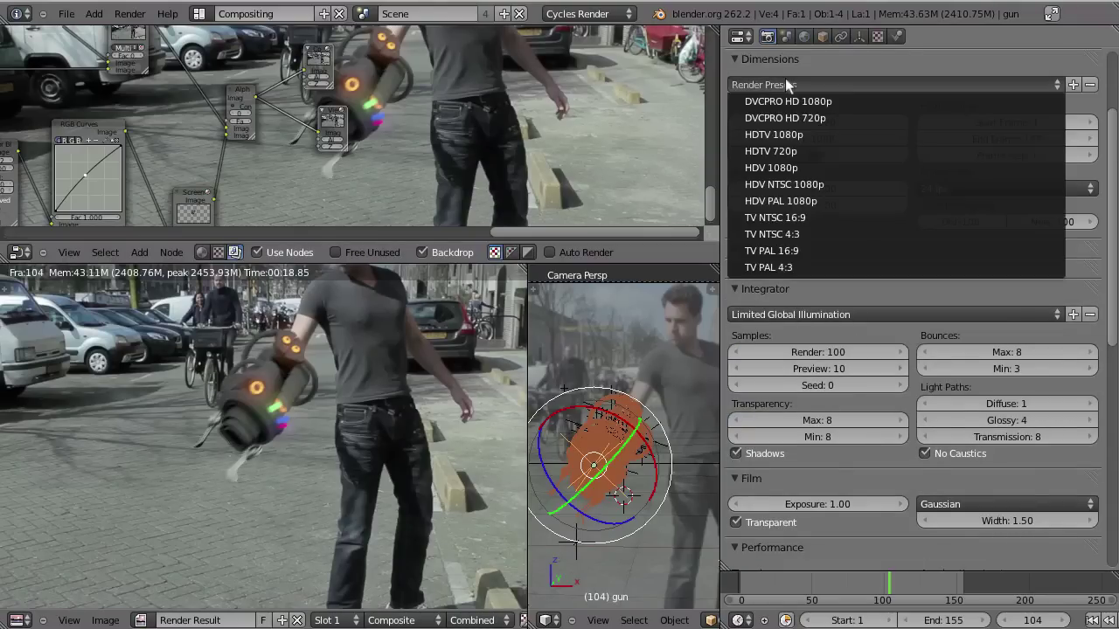
{"action": "left_click", "coordinate": [800, 151]}
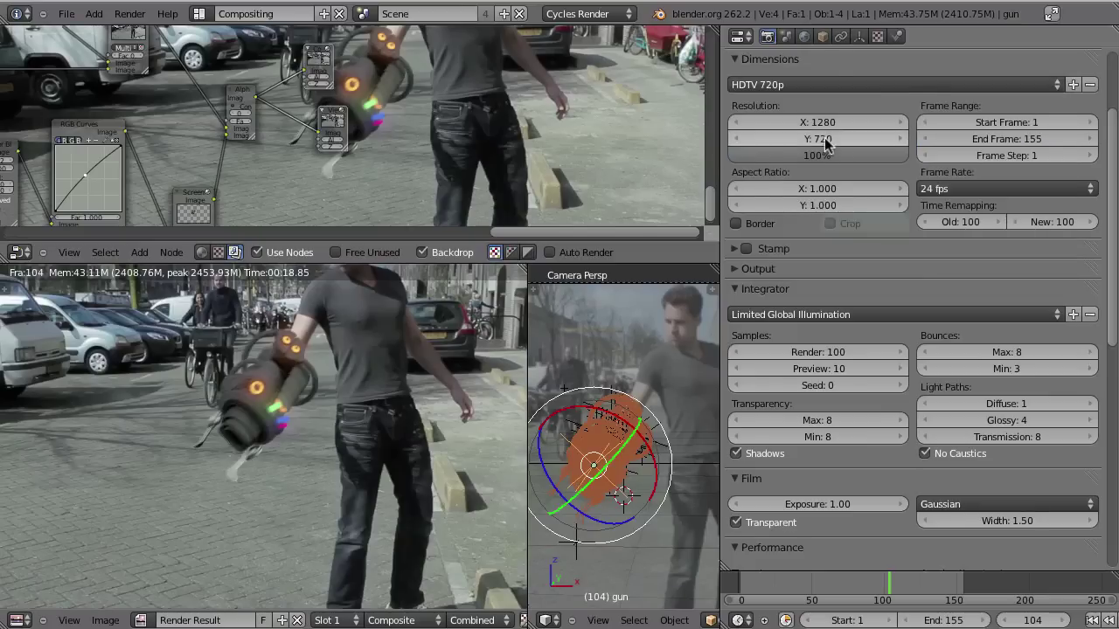
{"action": "scroll", "coordinate": [769, 424], "scroll_direction": "down", "scroll_amount": 10}
{"action": "left_click", "coordinate": [787, 203]}
{"action": "scroll", "coordinate": [766, 244], "scroll_direction": "up", "scroll_amount": 10}
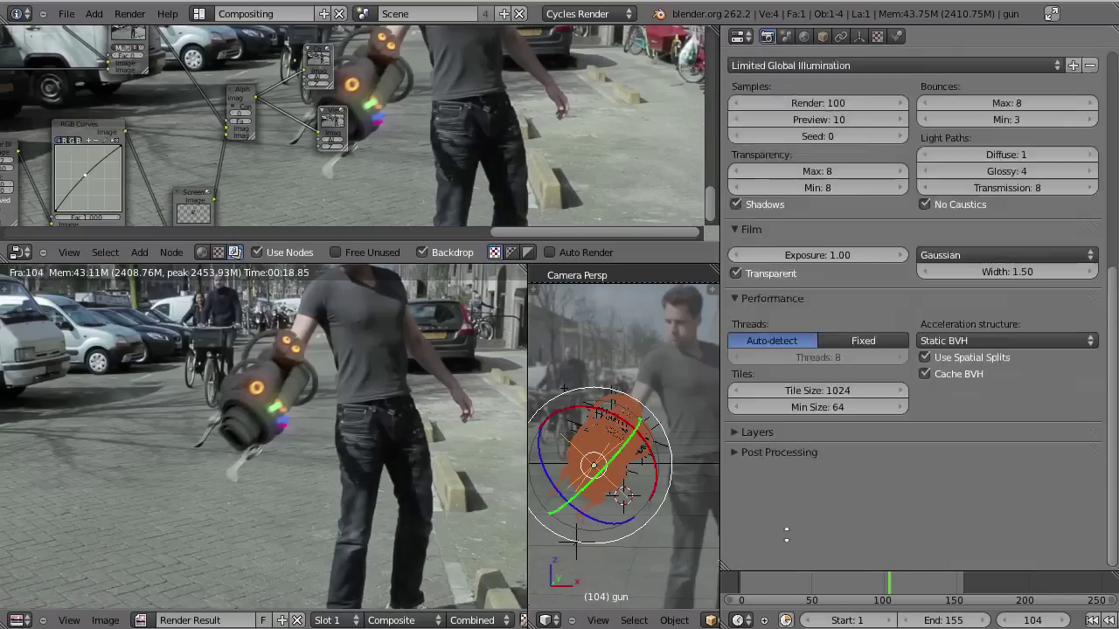
Expand the Output settings and set the render output path to //render/
{"action": "left_click", "coordinate": [759, 176]}
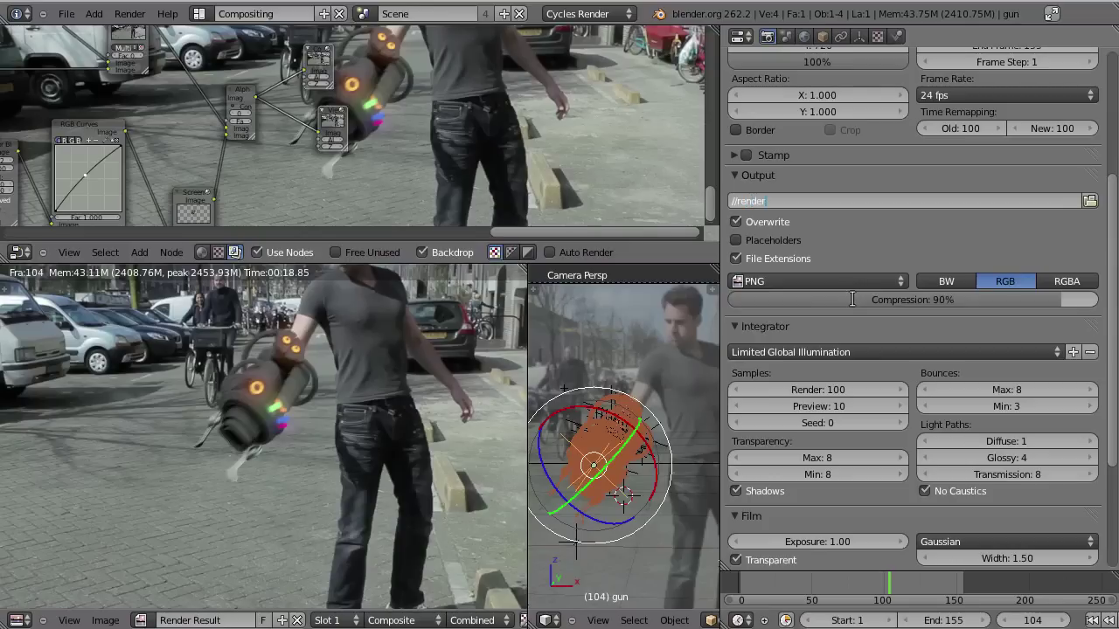
{"action": "left_click", "coordinate": [900, 269]}
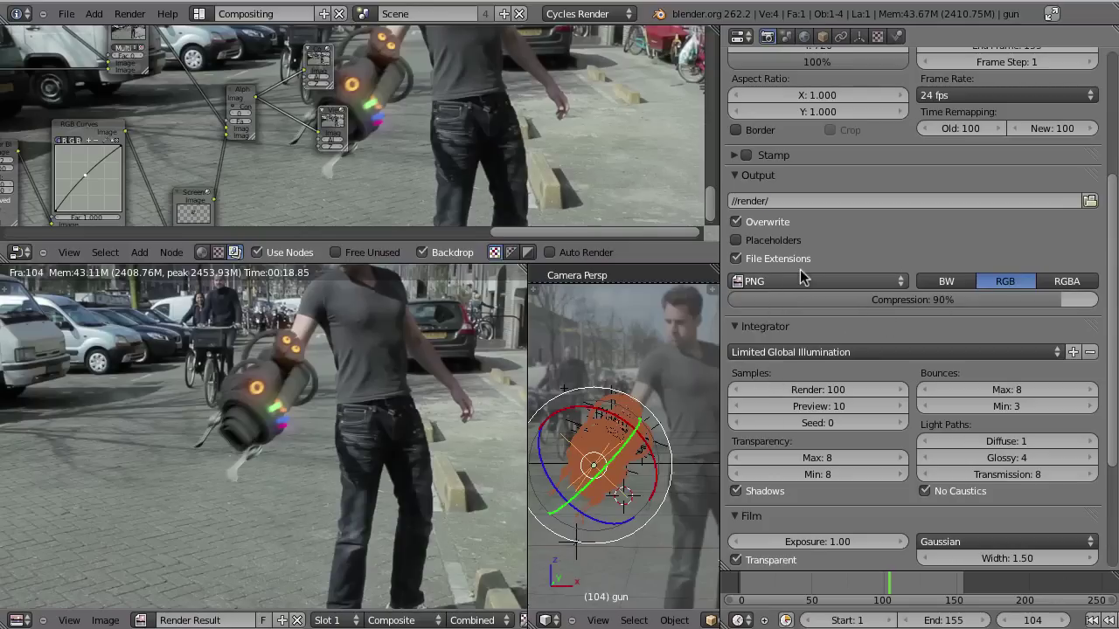
{"action": "scroll", "coordinate": [874, 136], "scroll_direction": "up", "scroll_amount": 5}
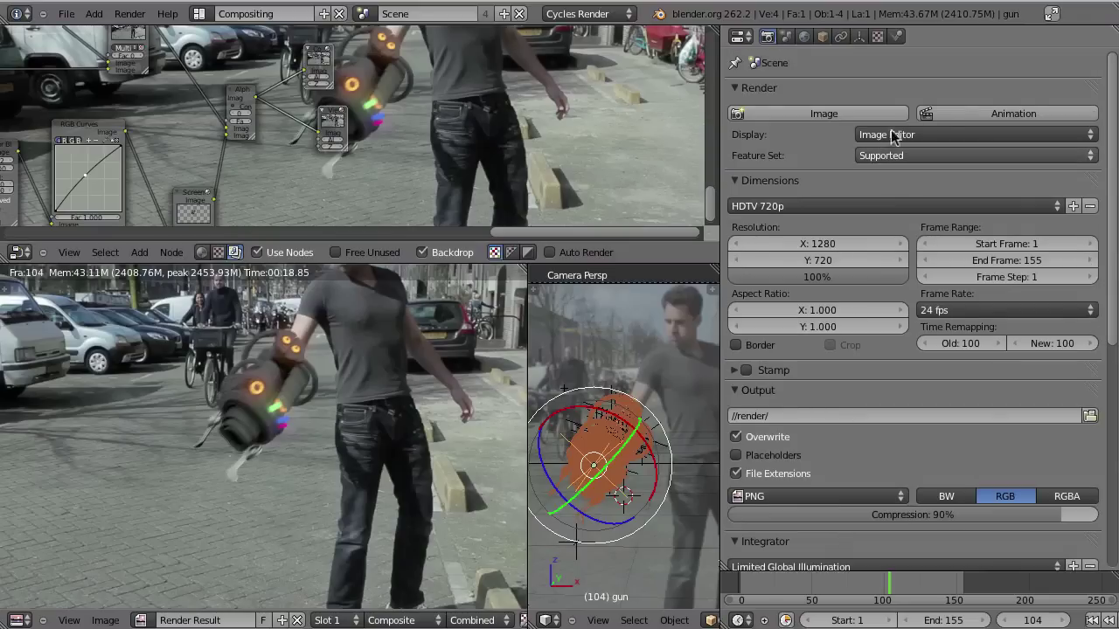